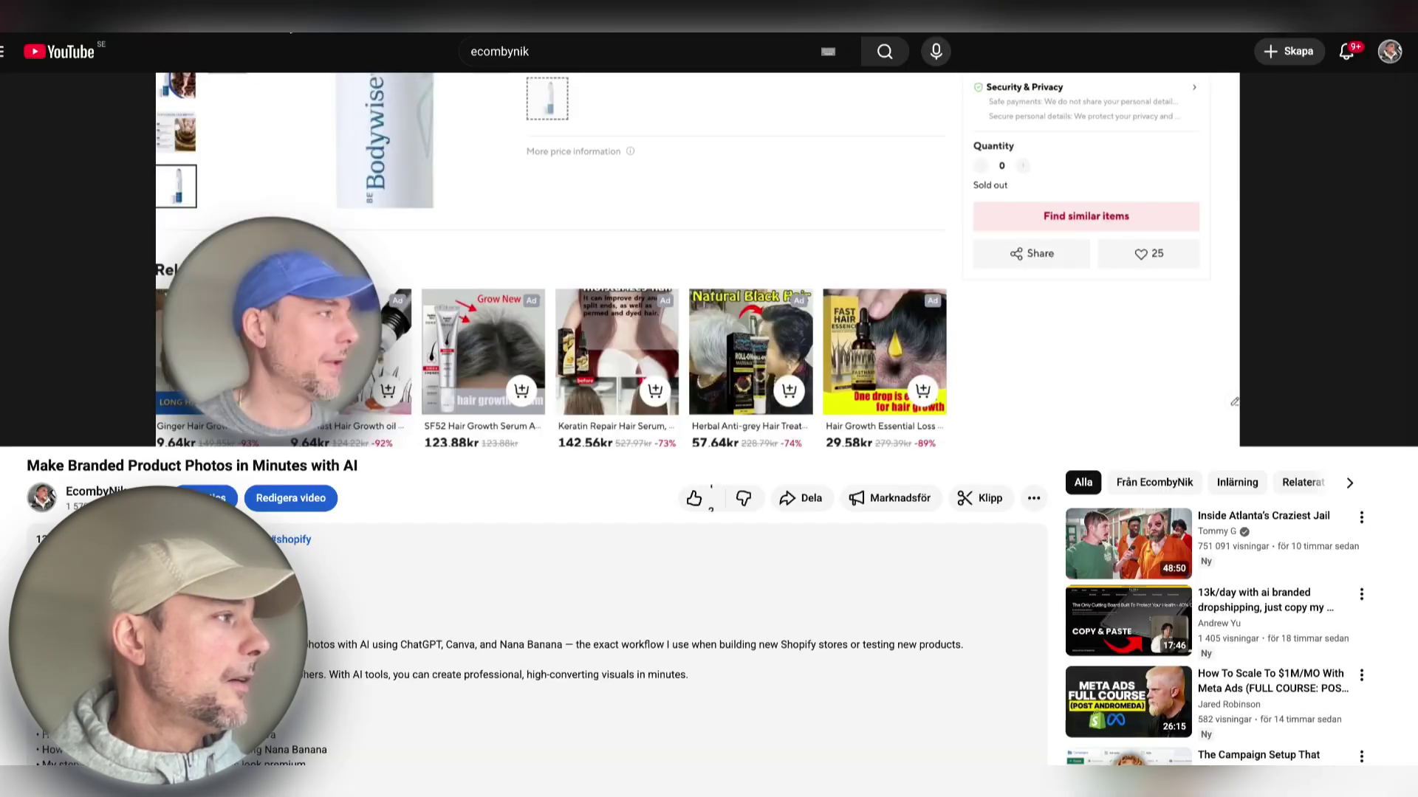
pyautogui.scroll(-2, 437, 593)
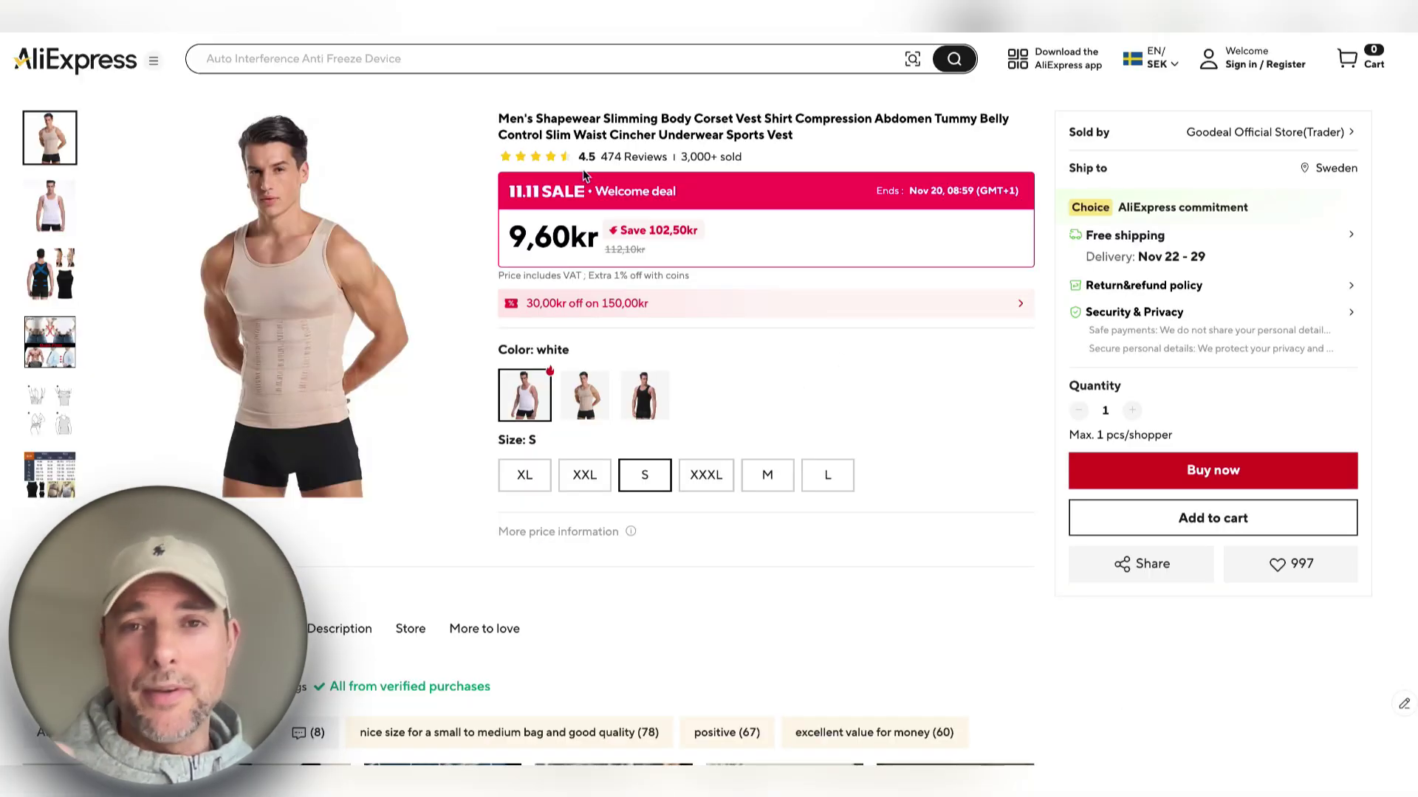
# - Switch to the Canva design and look through its pages of branded shapewear product images
pyautogui.moveTo(1056, 59)
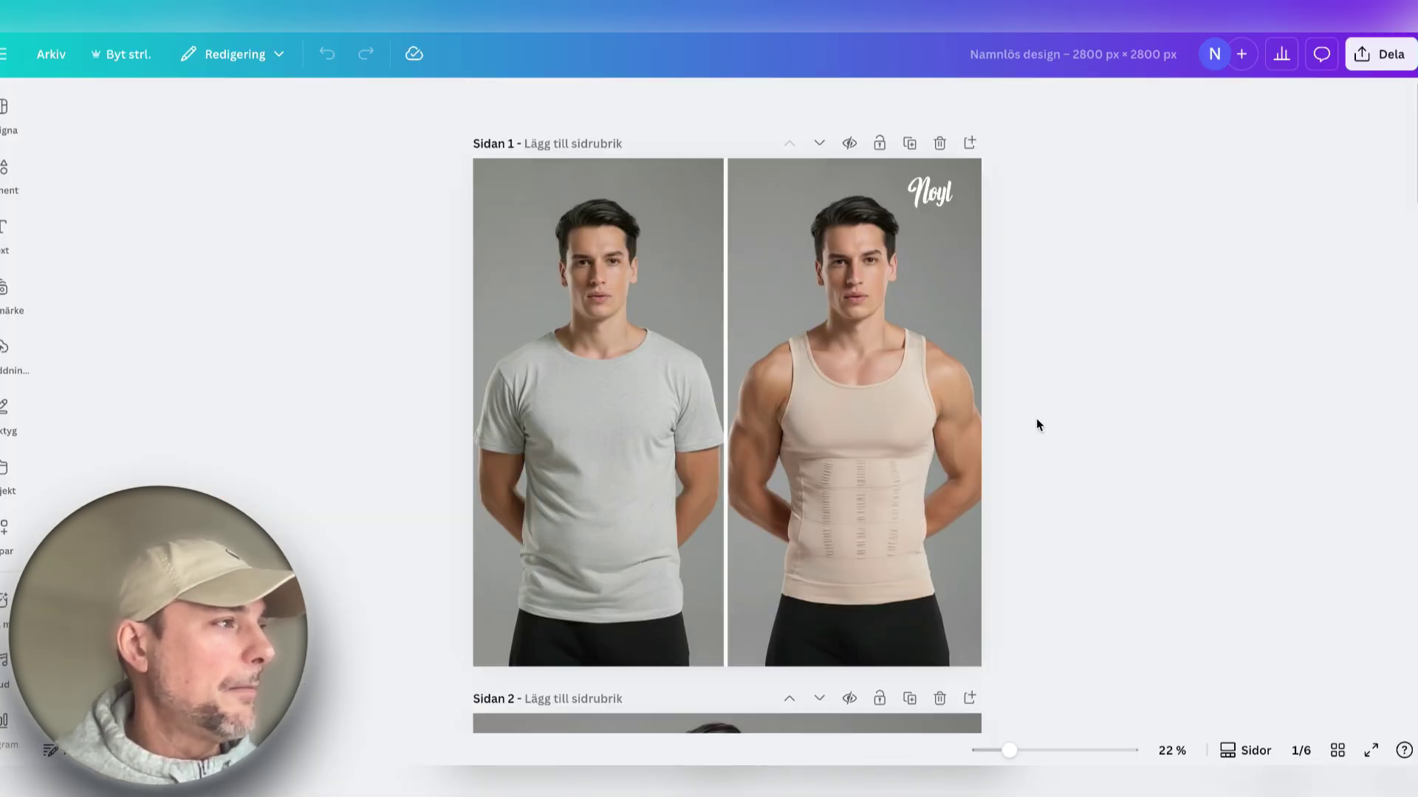
pyautogui.scroll(-20, 1035, 418)
pyautogui.scroll(20, 1036, 418)
pyautogui.scroll(-8, 1037, 432)
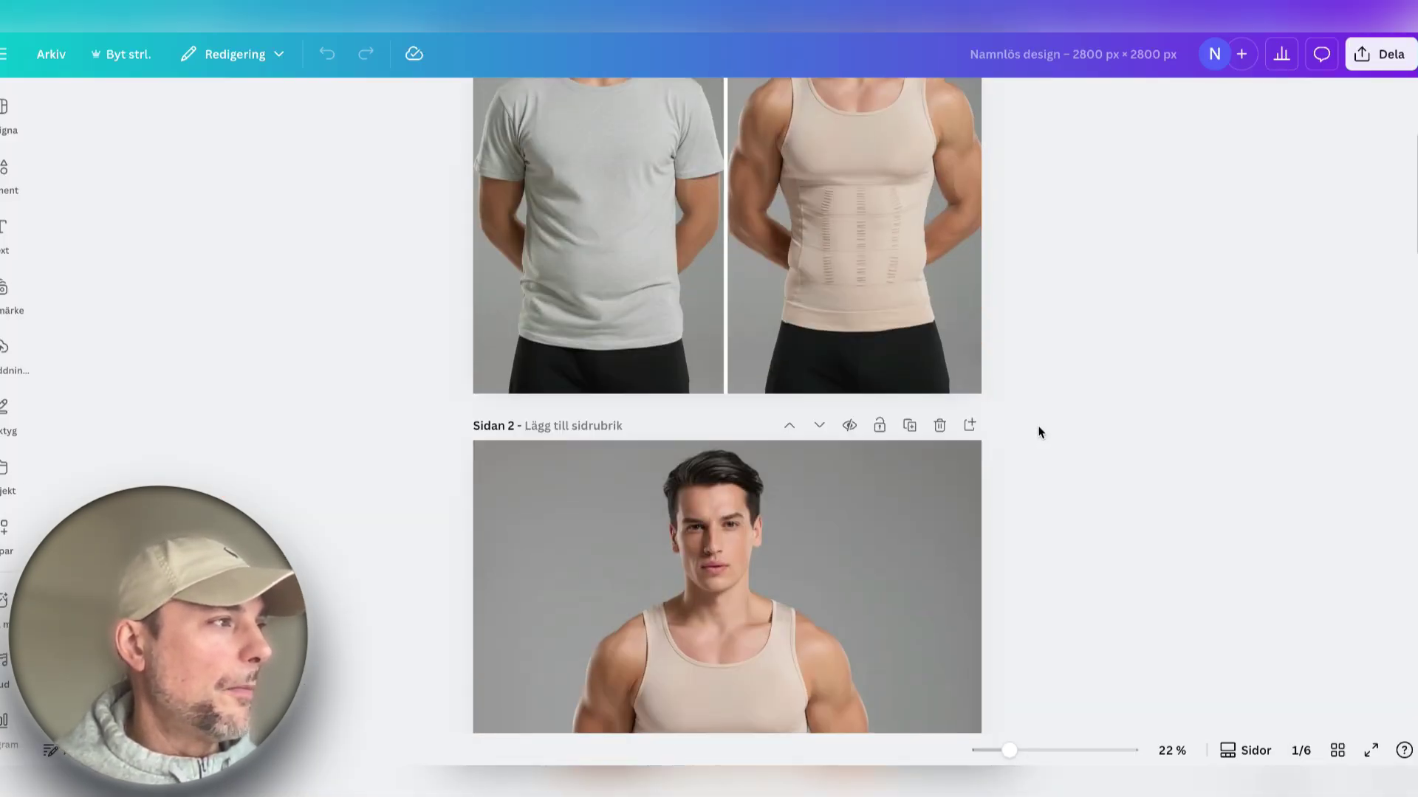
pyautogui.scroll(8, 1034, 339)
pyautogui.scroll(-15, 1095, 333)
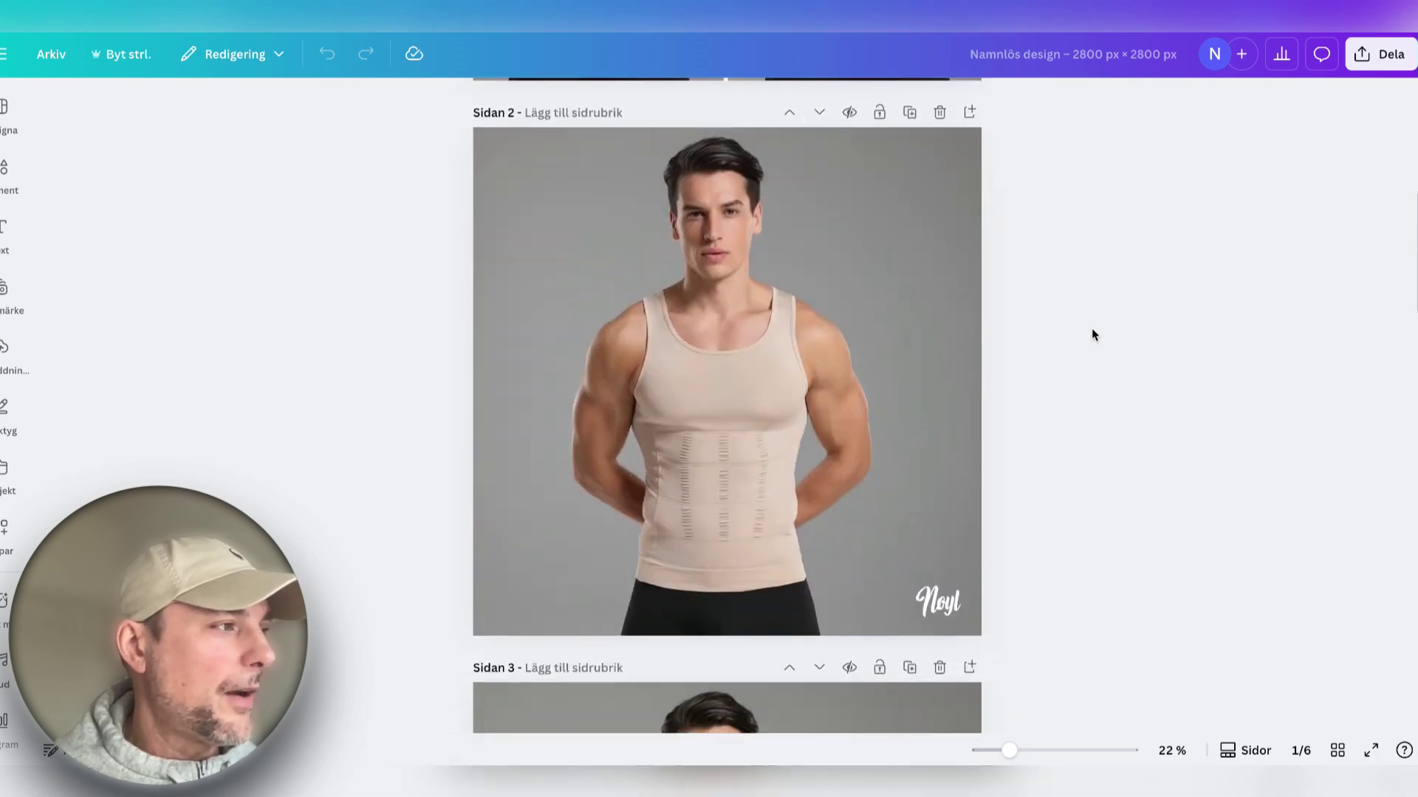
pyautogui.scroll(-4, 1092, 330)
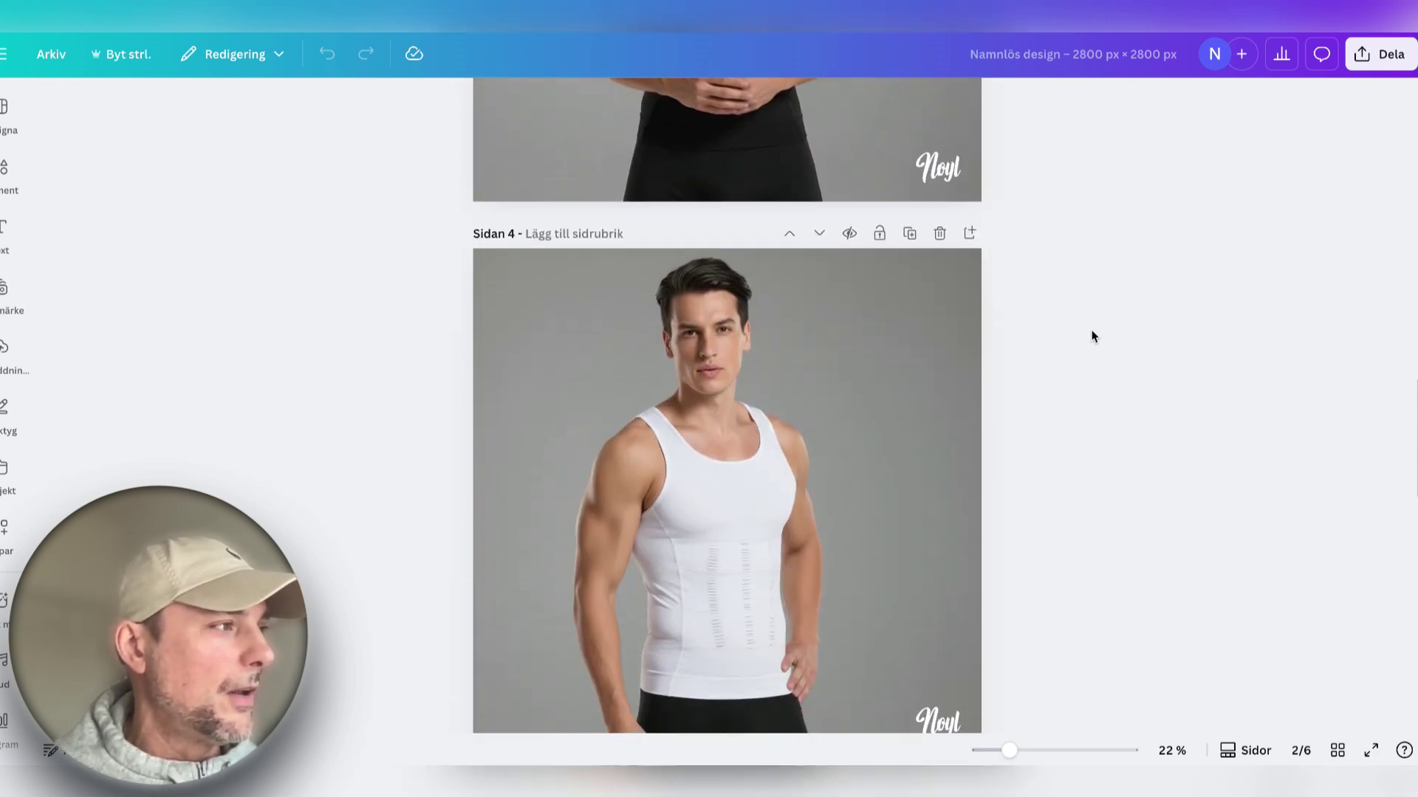
pyautogui.scroll(20, 1090, 330)
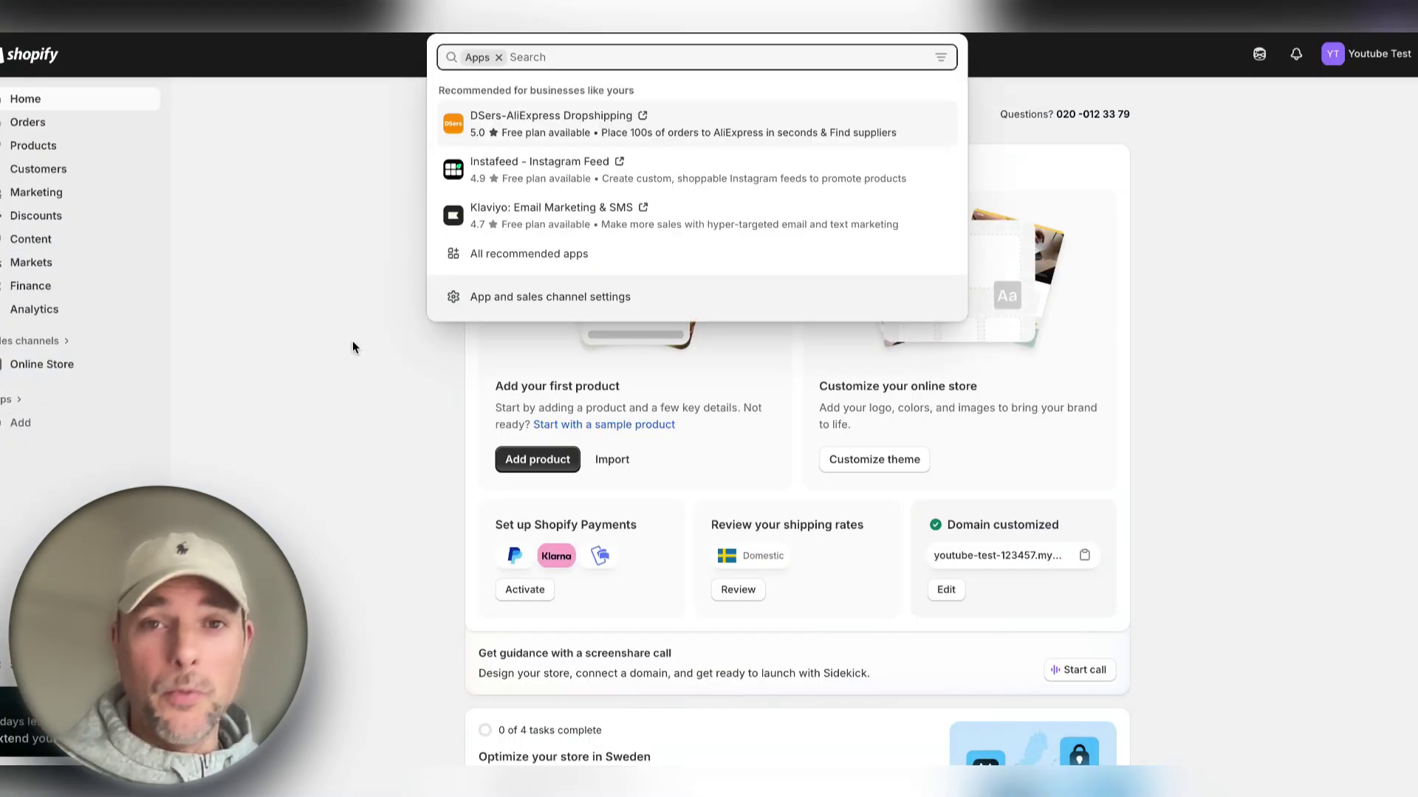
# - Search the Shopify apps for "atlas" and install Atlas: AI Store Builder
pyautogui.write('atlas')
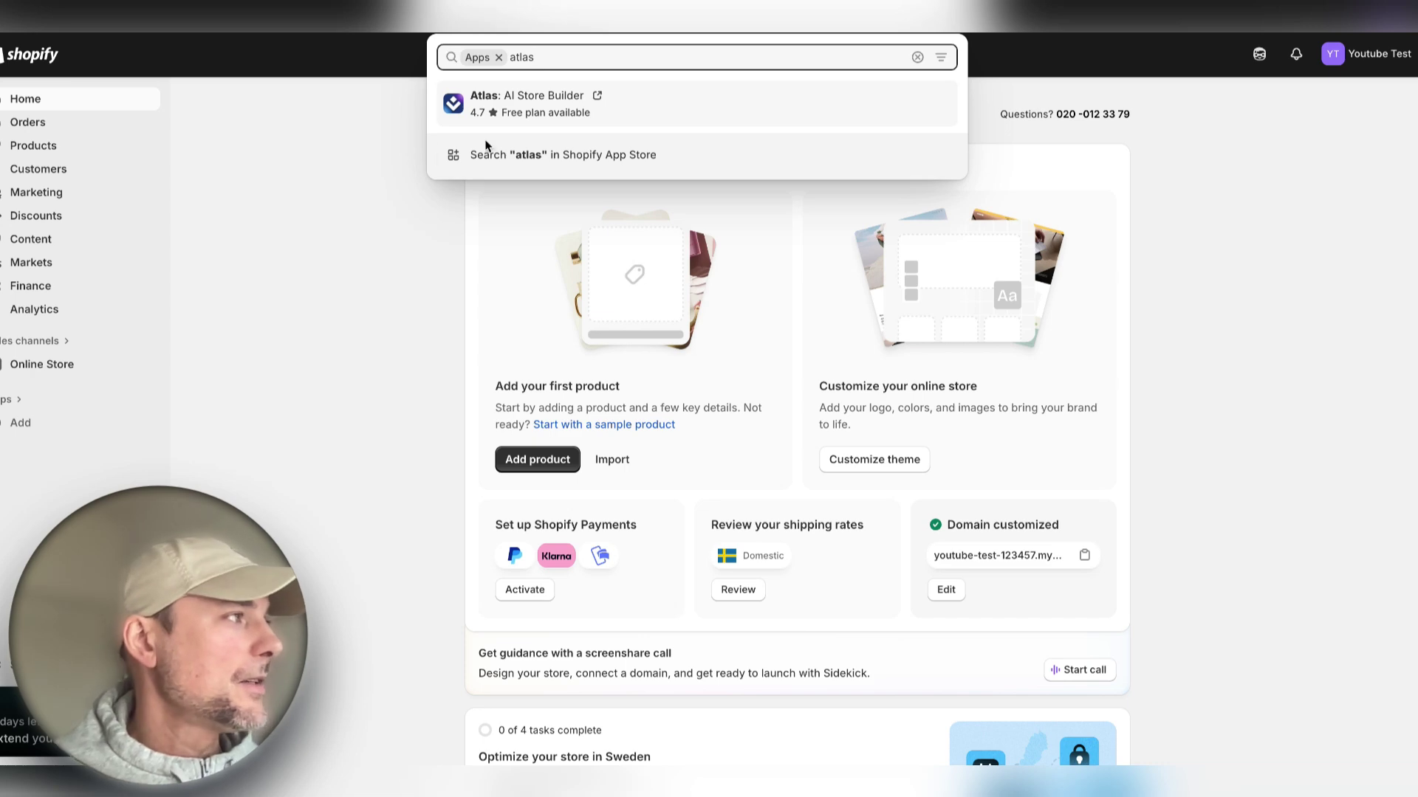
pyautogui.click(490, 108)
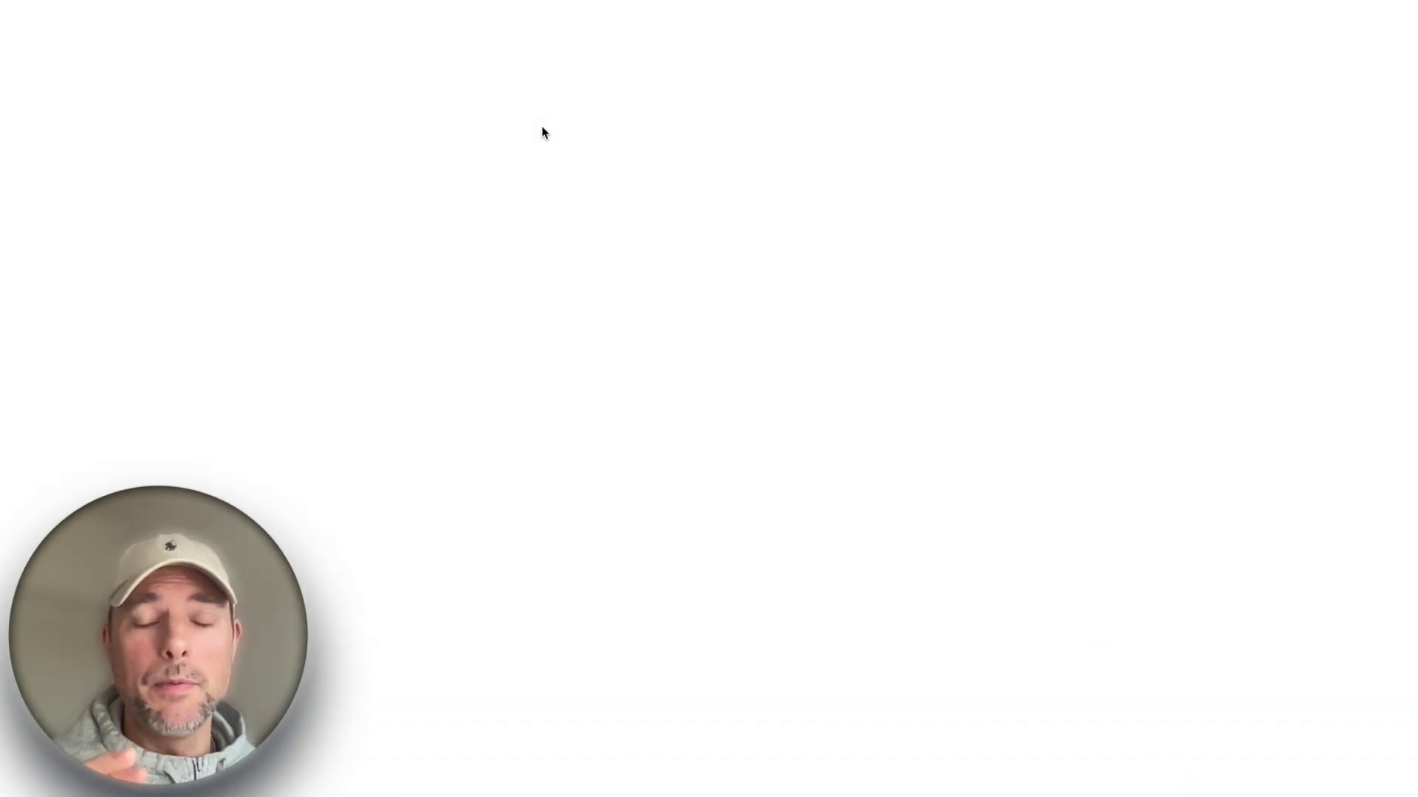
pyautogui.click(316, 561)
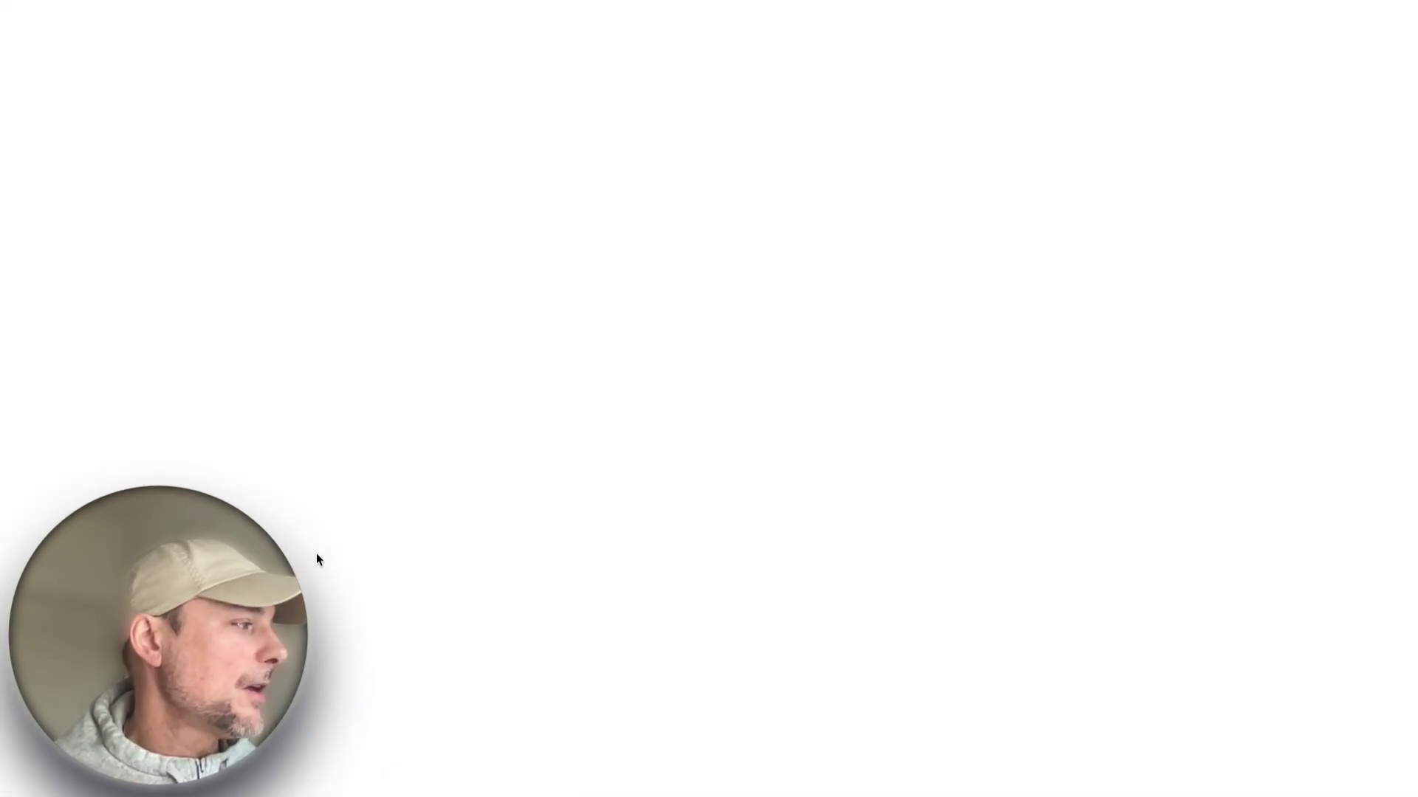
pyautogui.click(923, 554)
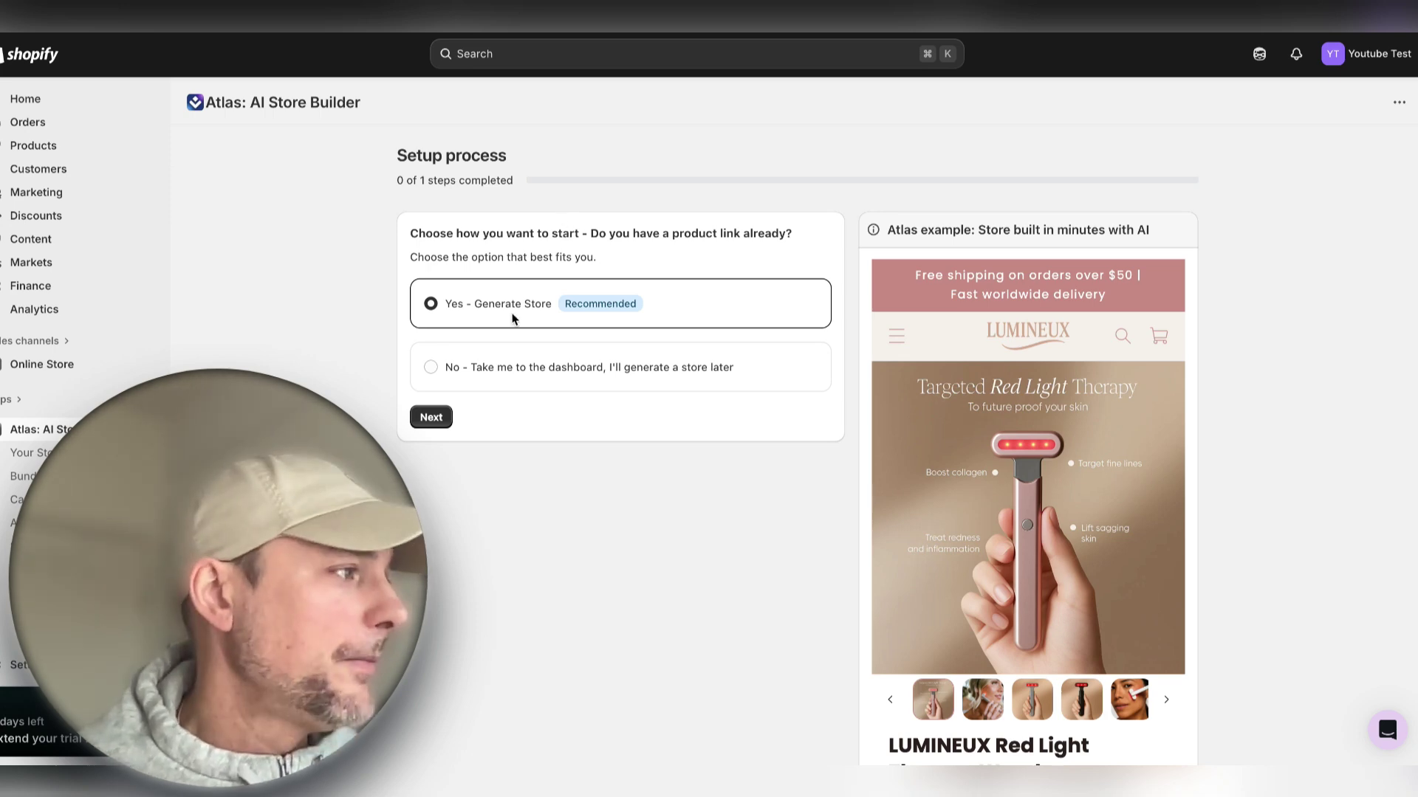
pyautogui.click(432, 418)
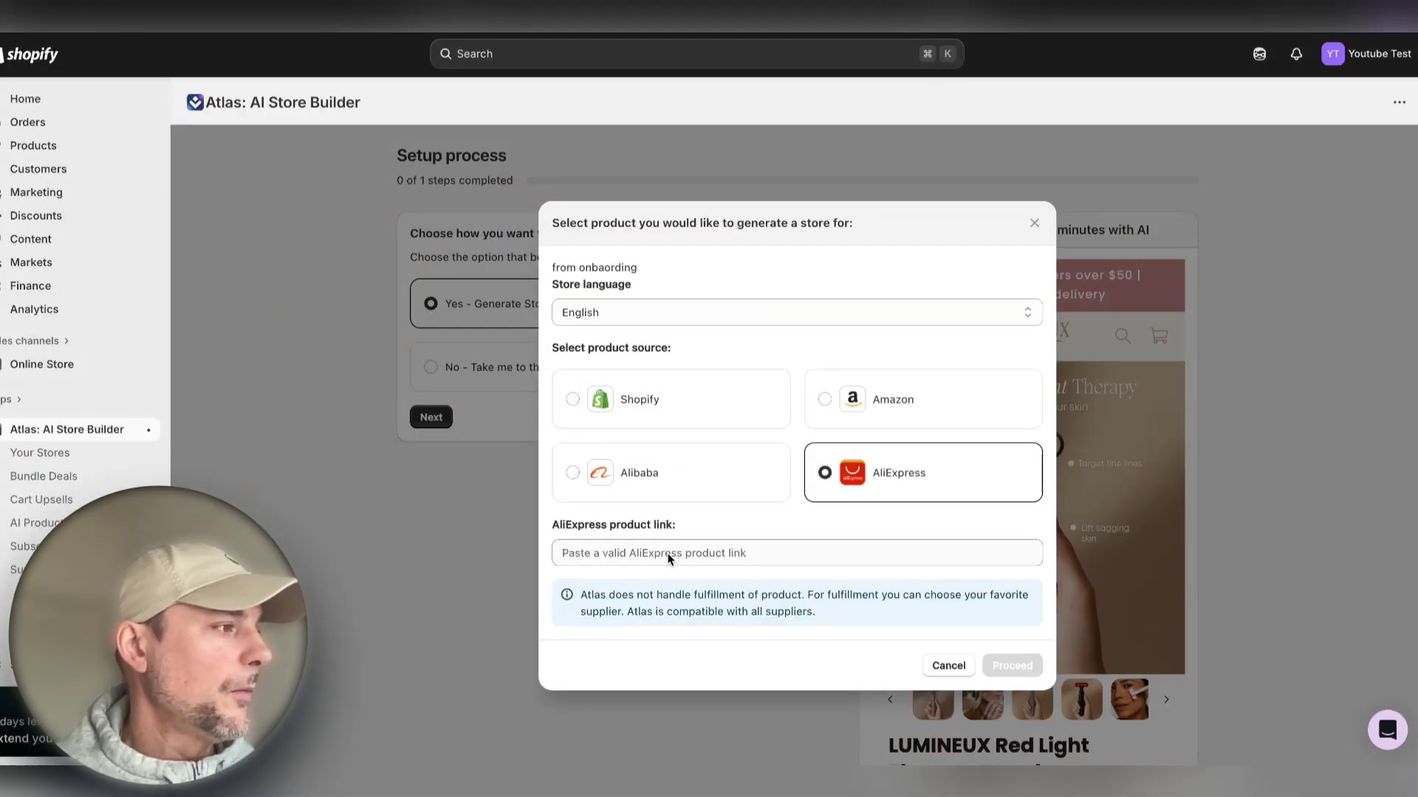
pyautogui.click(667, 552)
pyautogui.hotkey('ctrl', 'v')
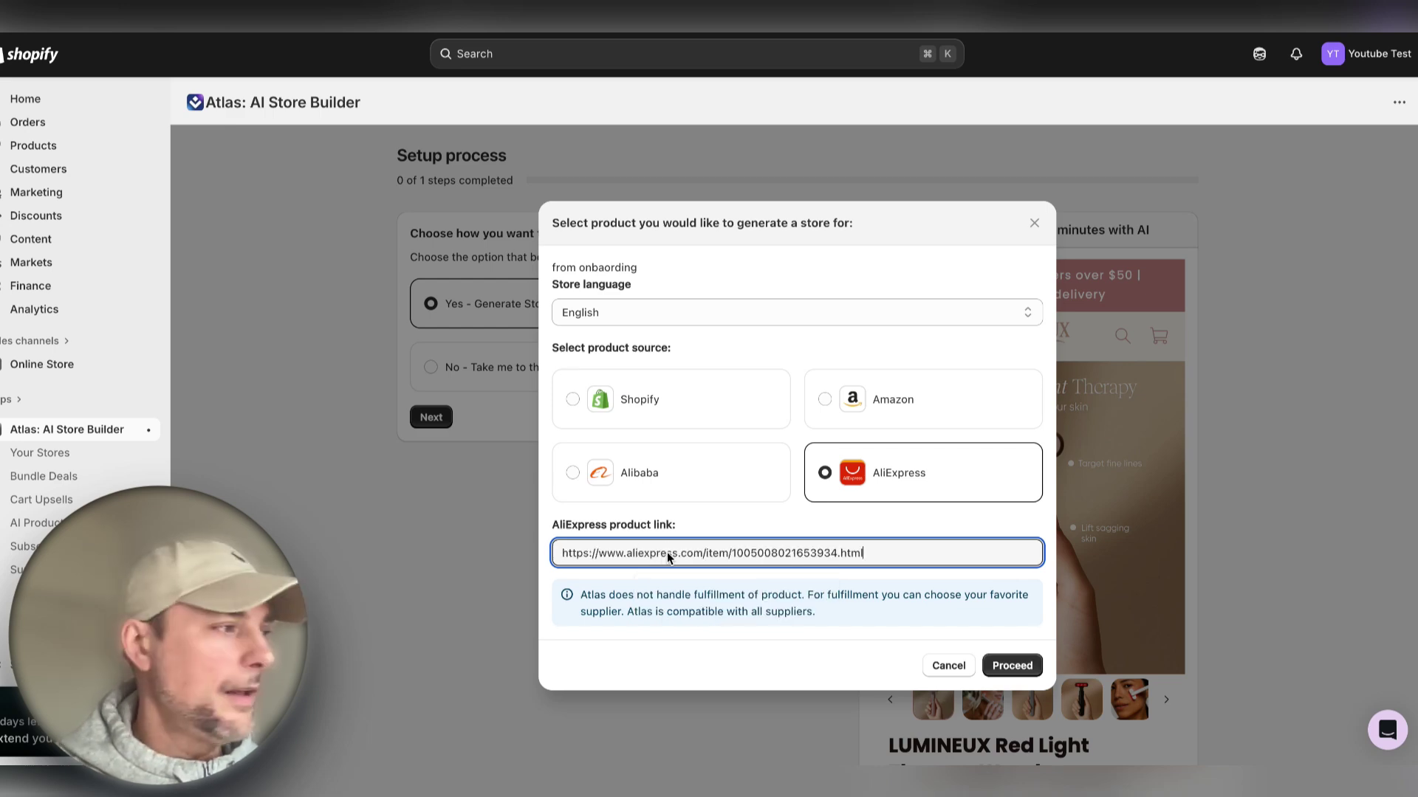
pyautogui.click(1001, 665)
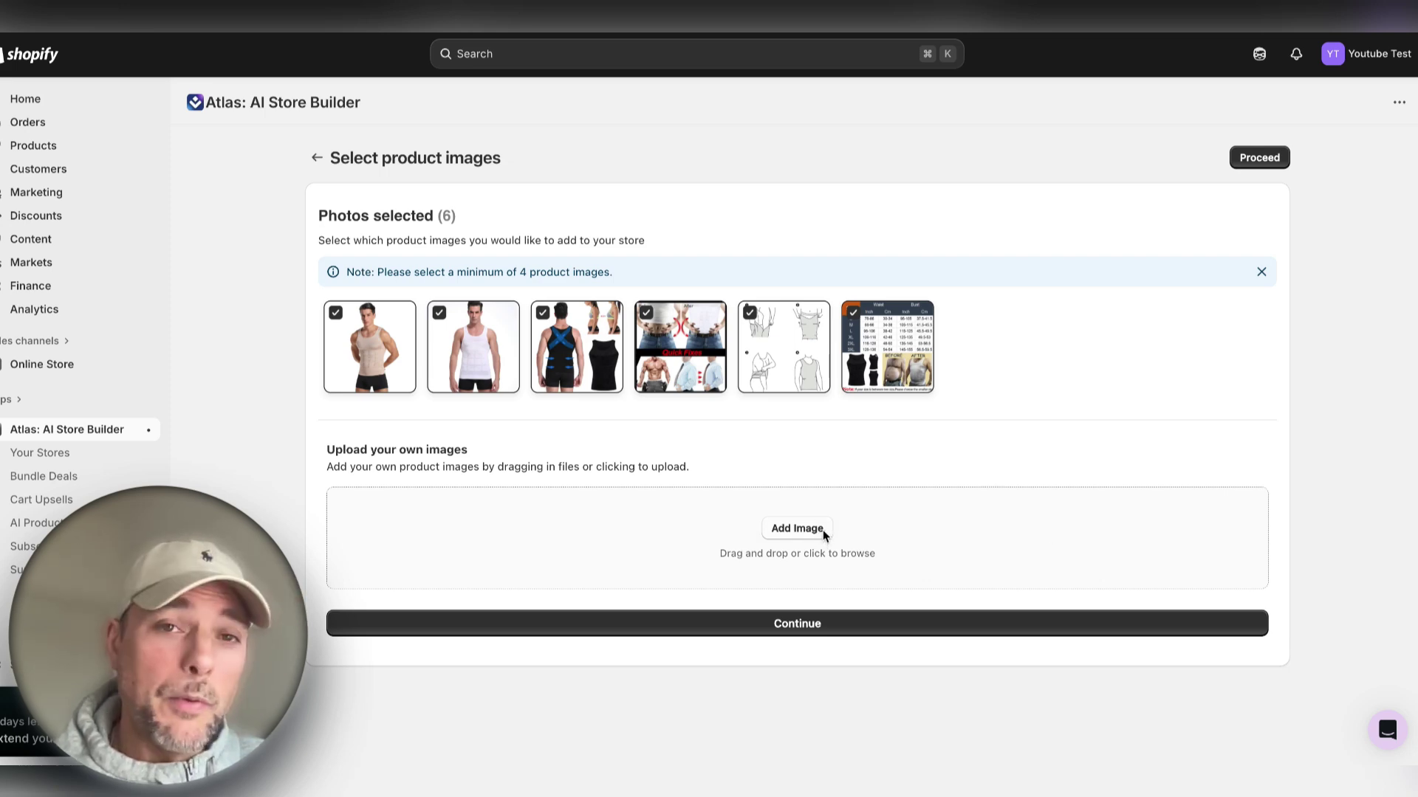
# - Replace the original AliExpress images with the seven branded product photos and proceed to the store customization
pyautogui.click(840, 623)
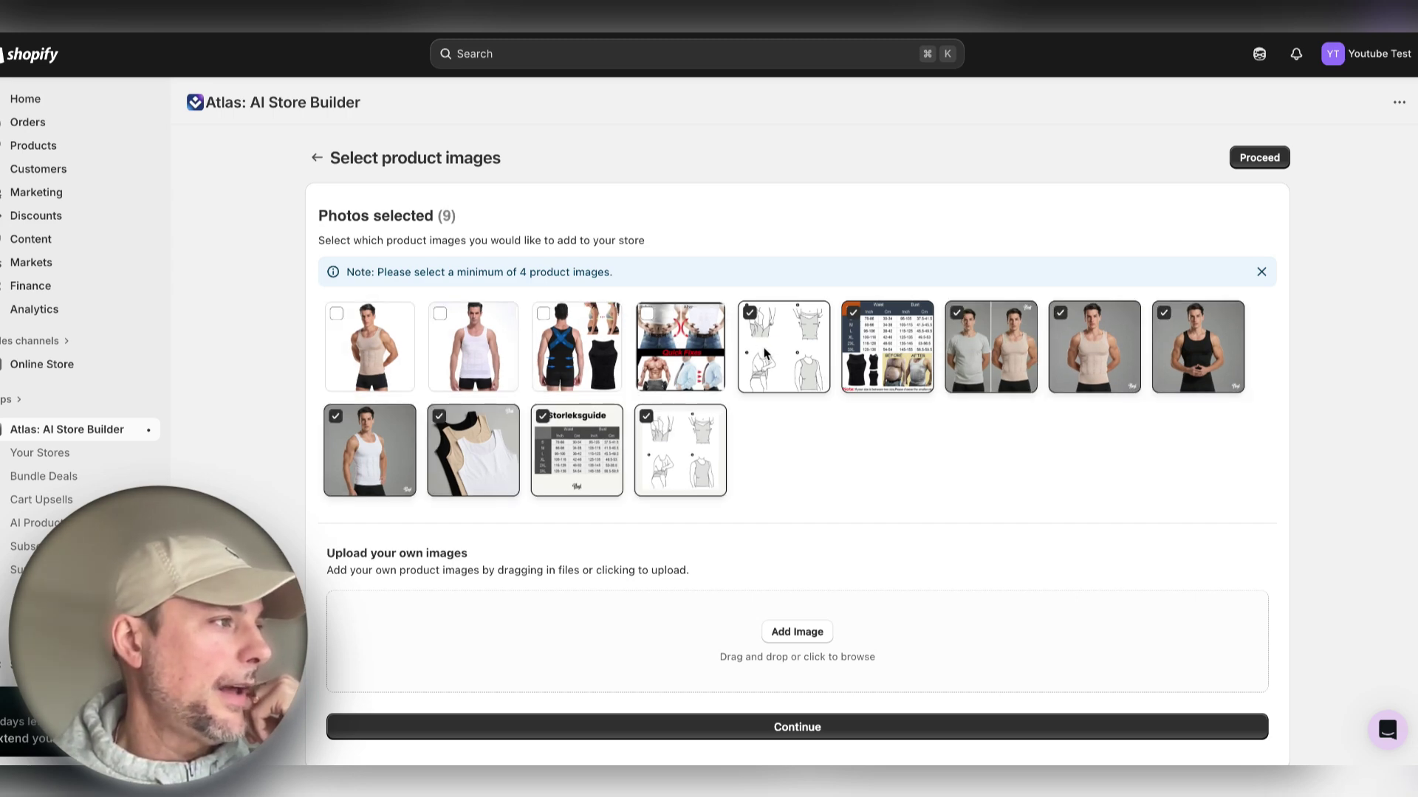
pyautogui.click(765, 354)
pyautogui.click(847, 352)
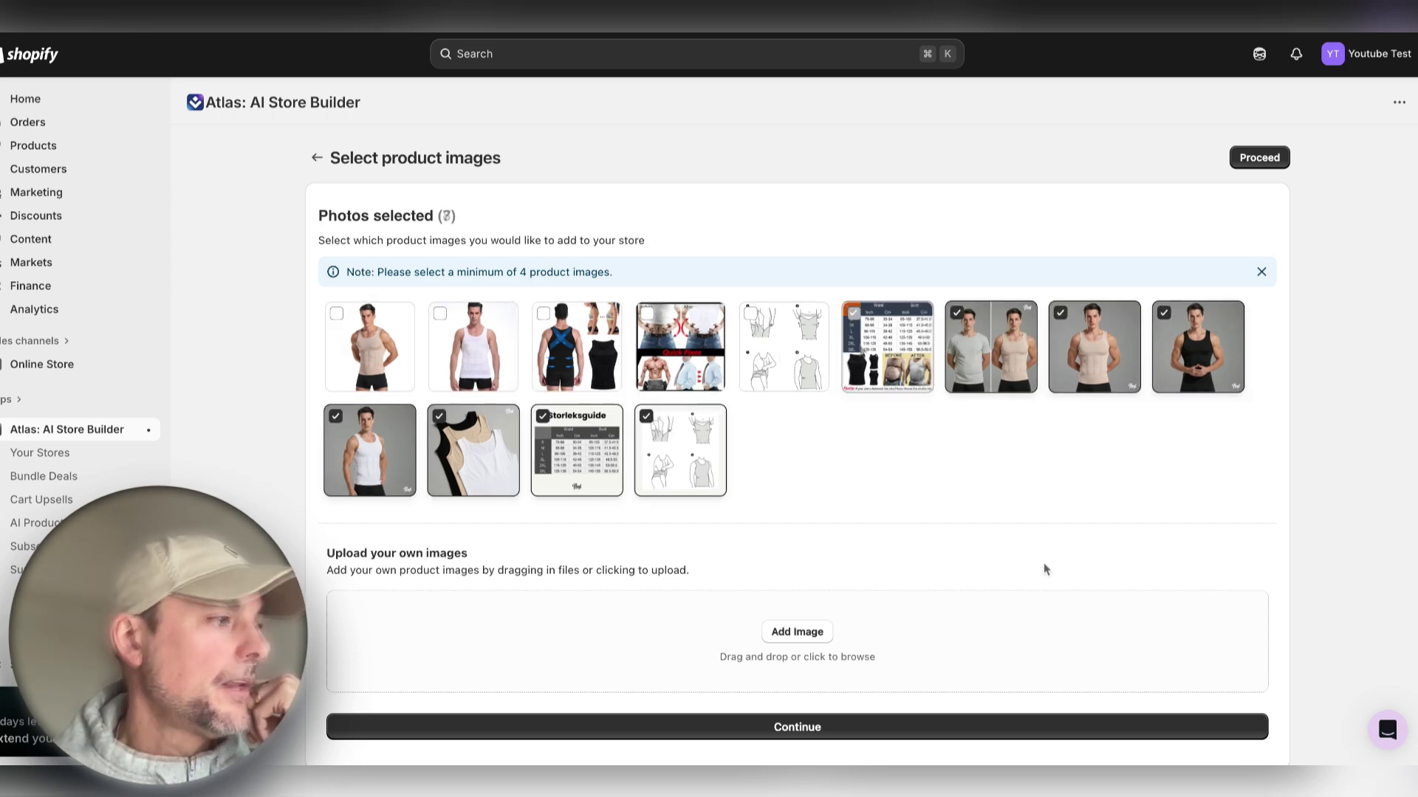
pyautogui.click(1255, 158)
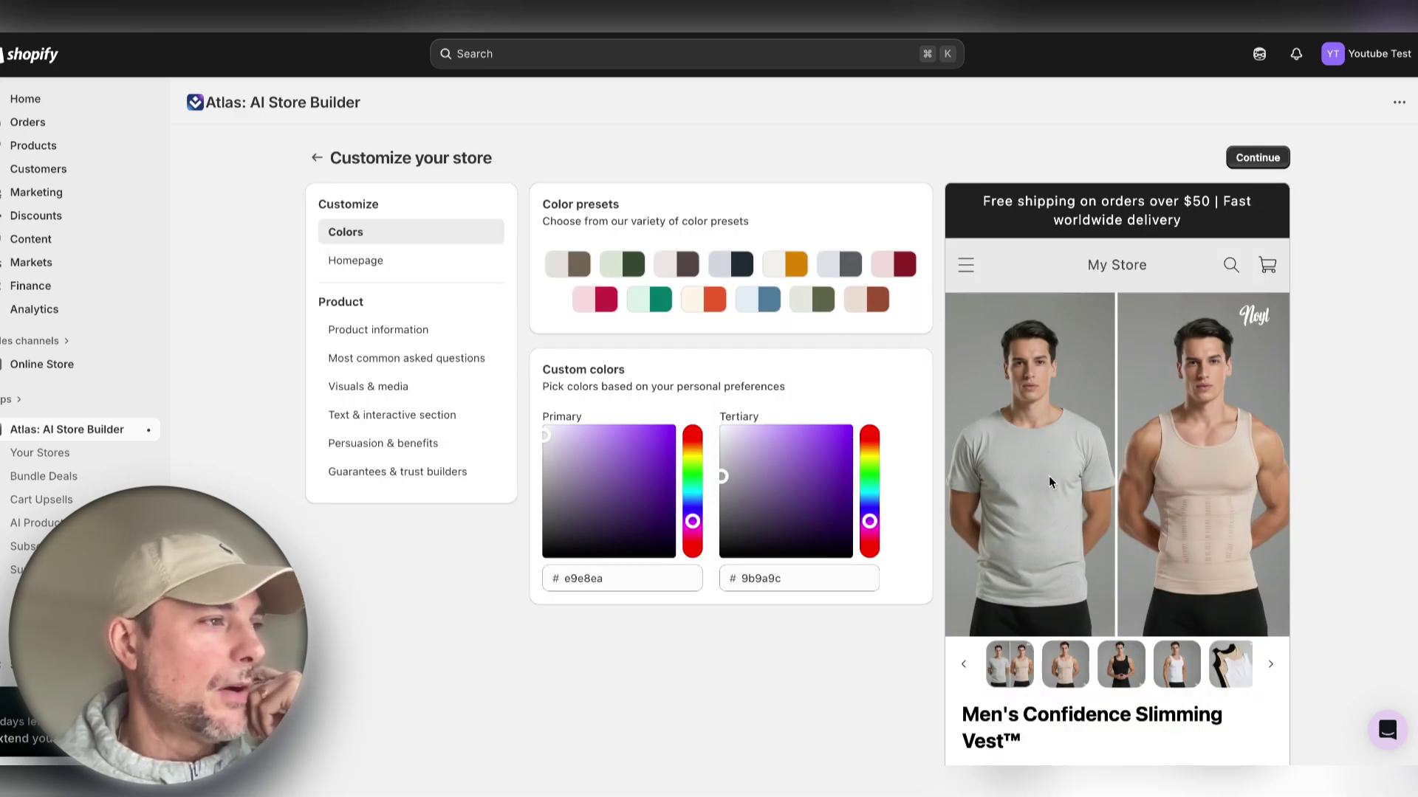
# - Examine the generated store preview, including its product images, pricing, benefit texts, review section and placeholders
pyautogui.scroll(-15, 1033, 478)
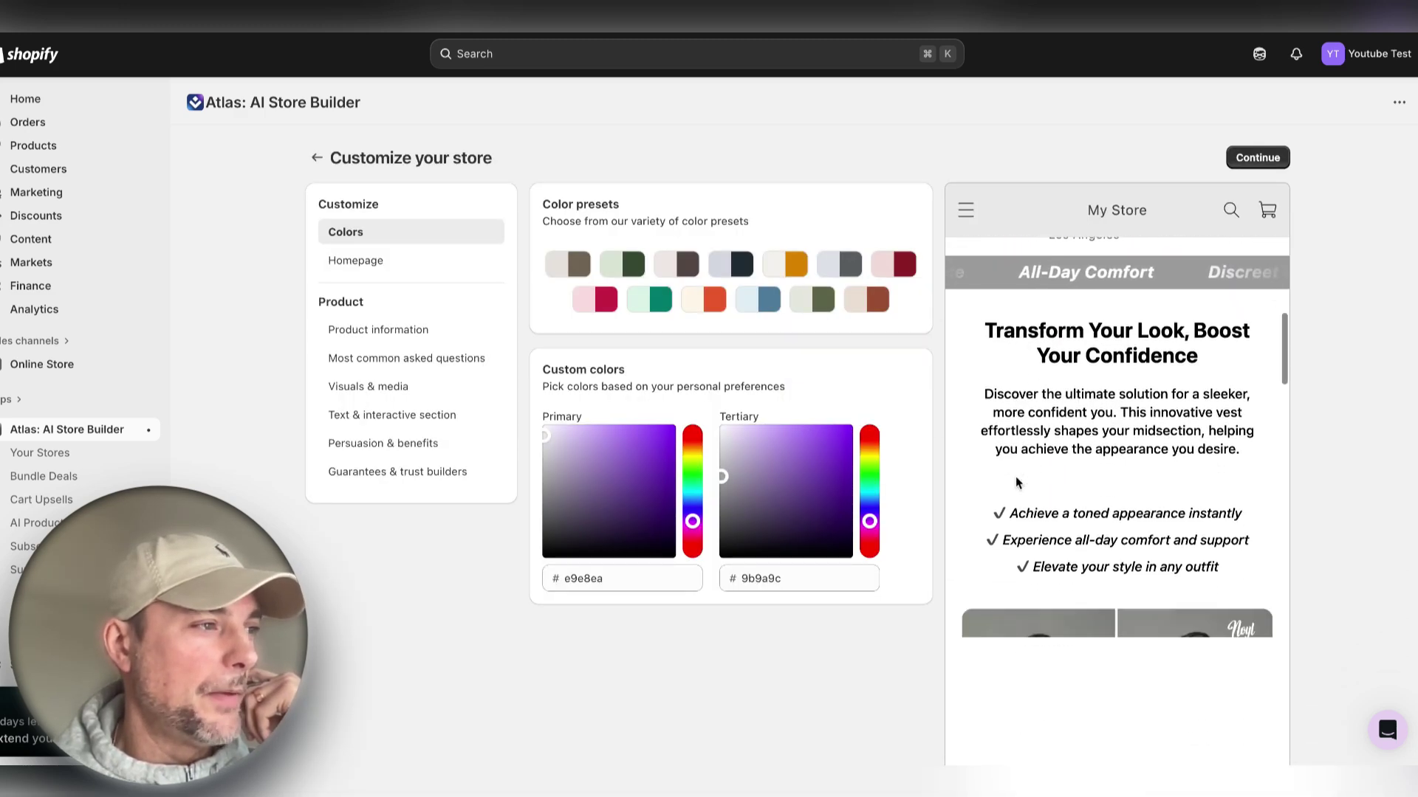
pyautogui.scroll(-15, 1016, 482)
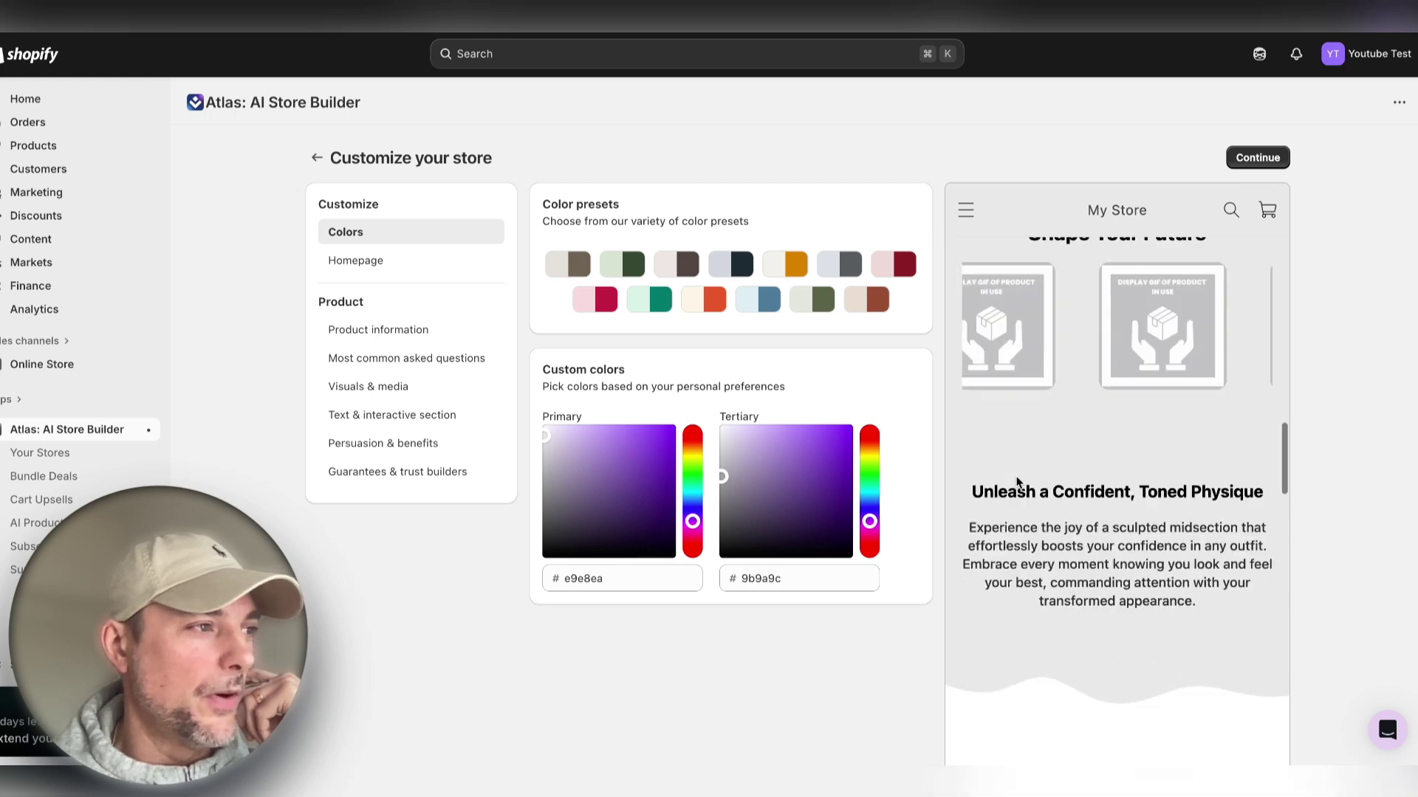
pyautogui.scroll(-12, 1017, 483)
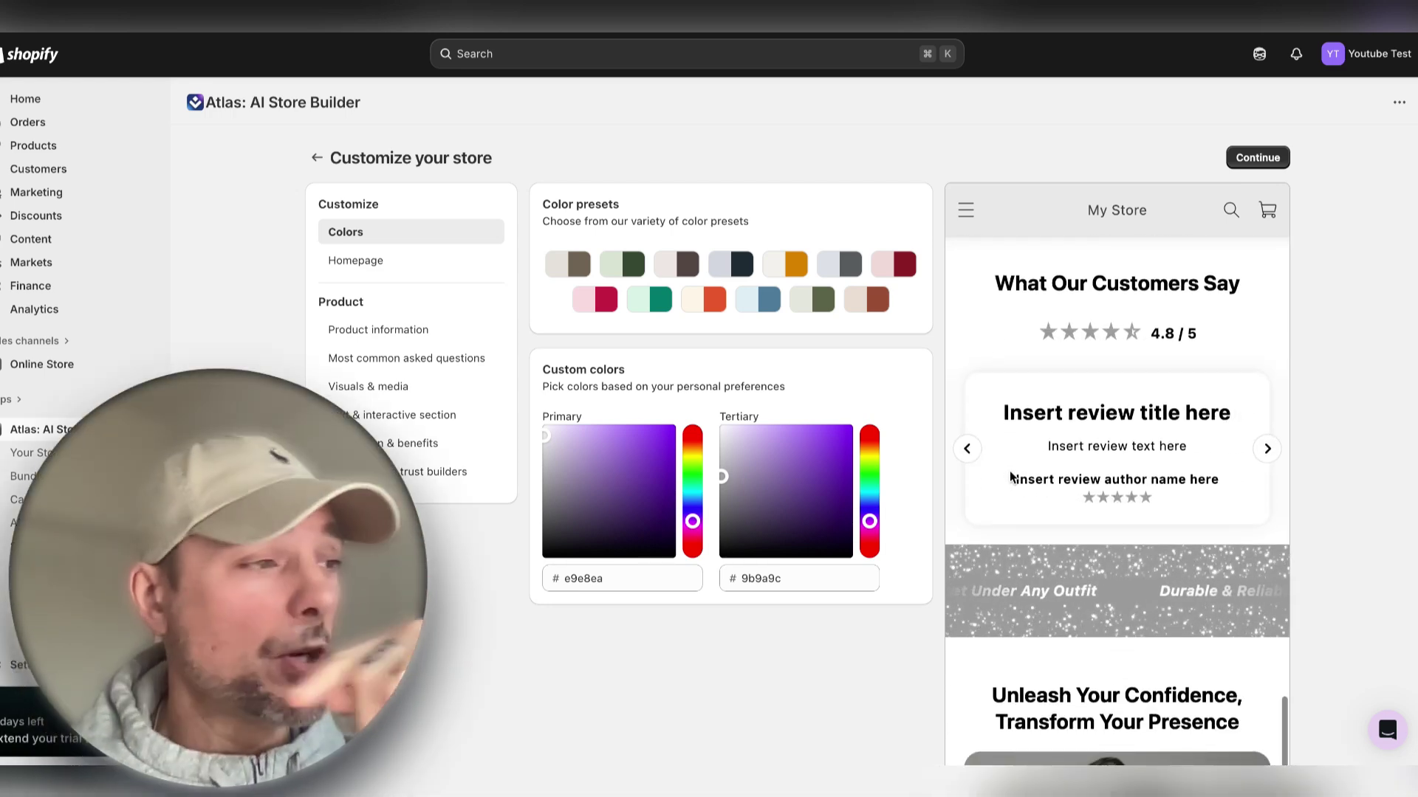
pyautogui.scroll(-3, 1011, 477)
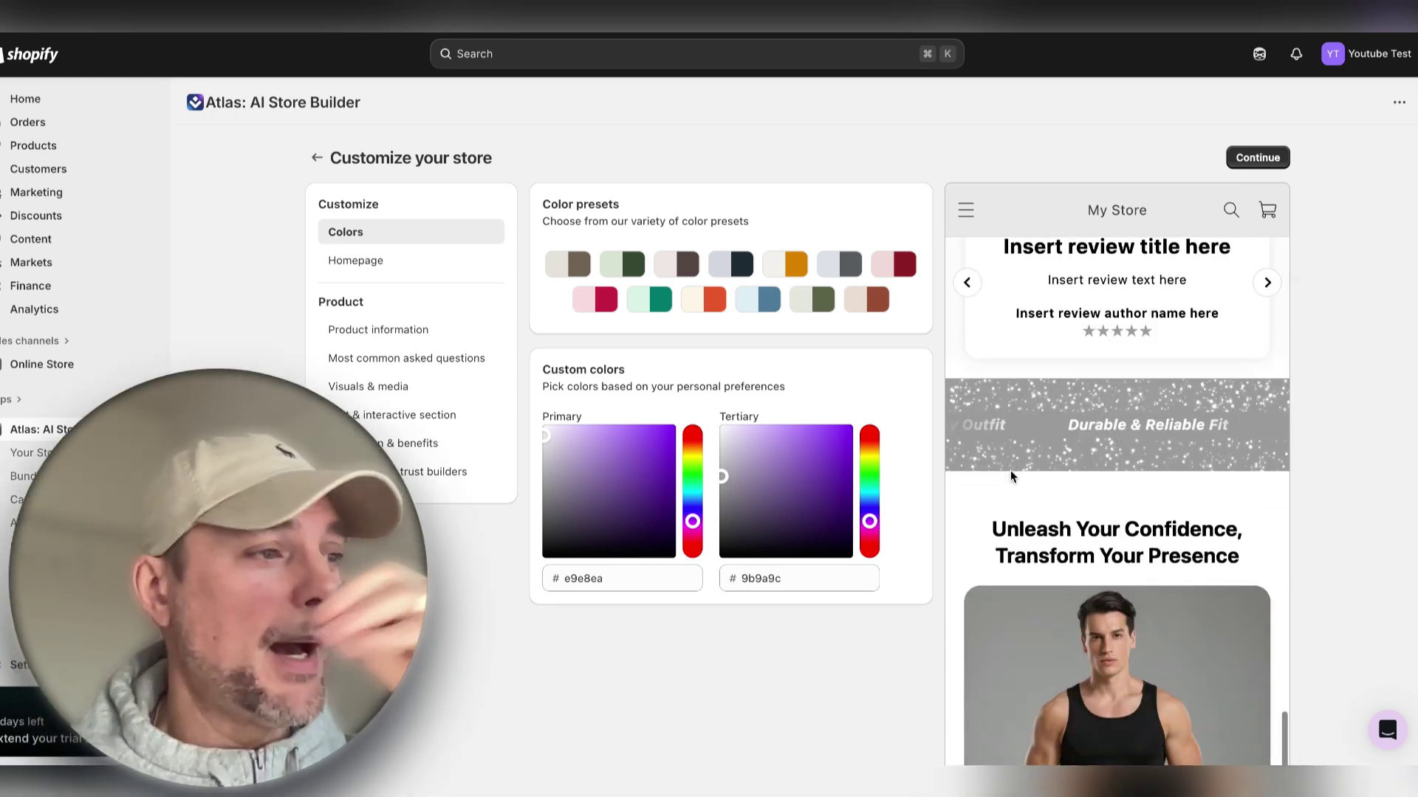
pyautogui.scroll(-2, 1011, 475)
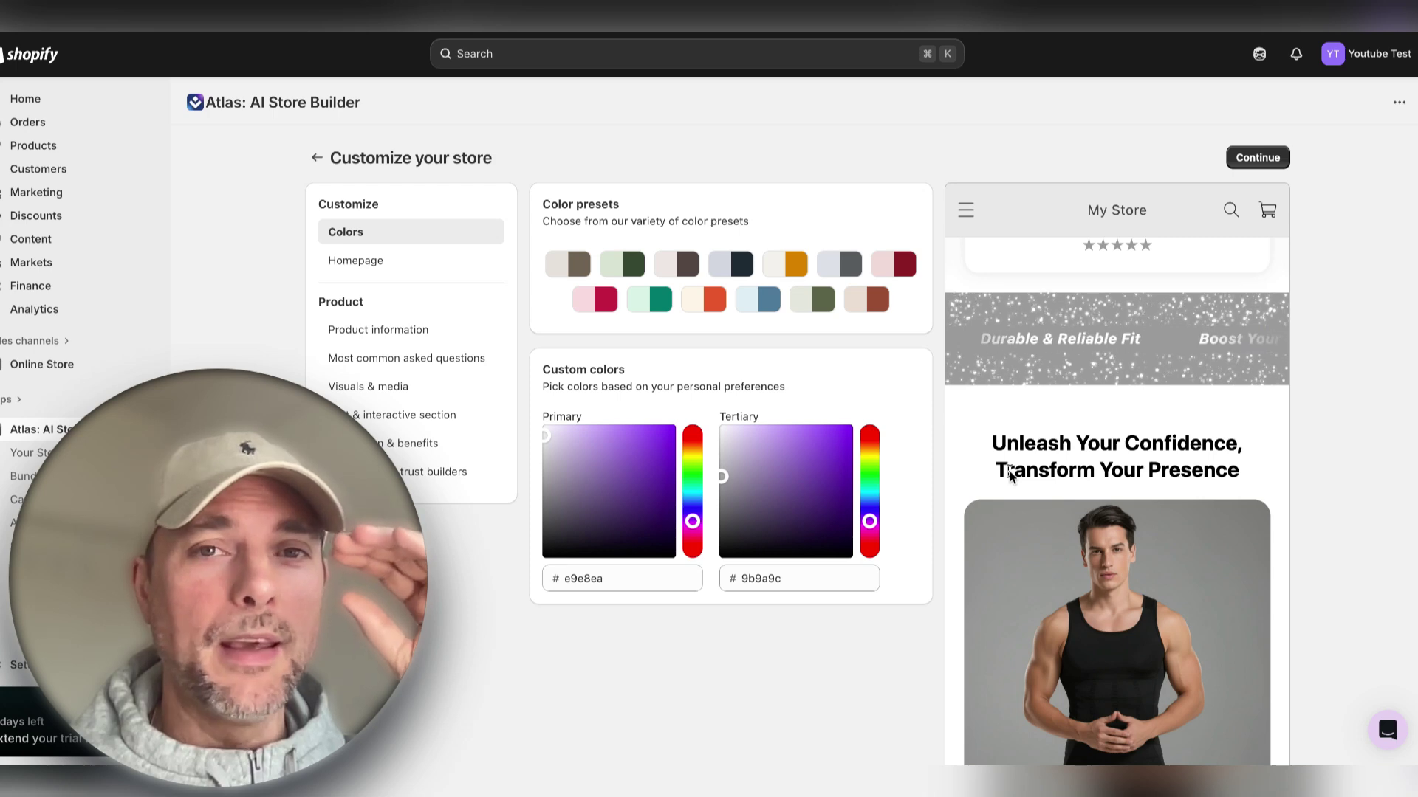
pyautogui.scroll(-3, 1010, 476)
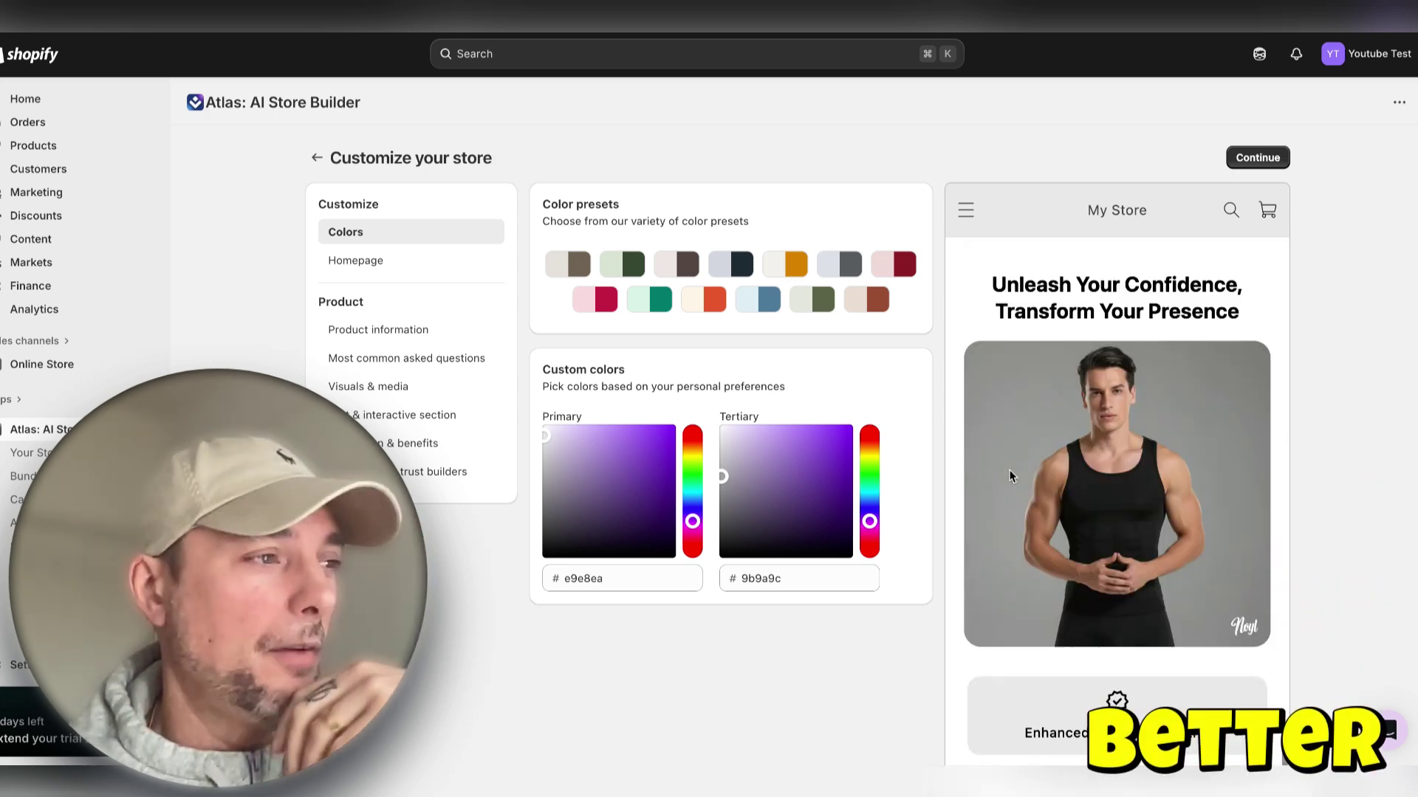
pyautogui.scroll(10, 1010, 473)
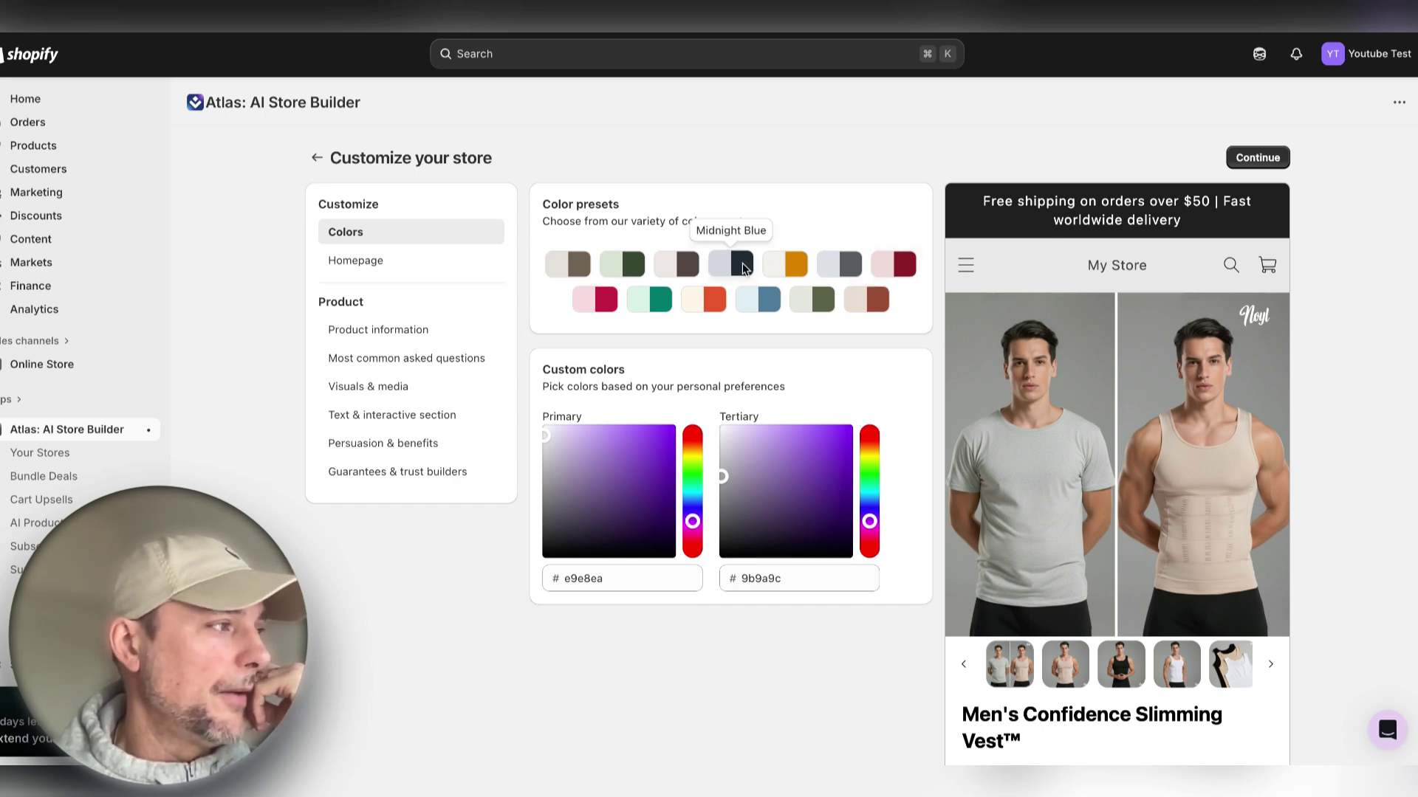
pyautogui.scroll(-1, 739, 269)
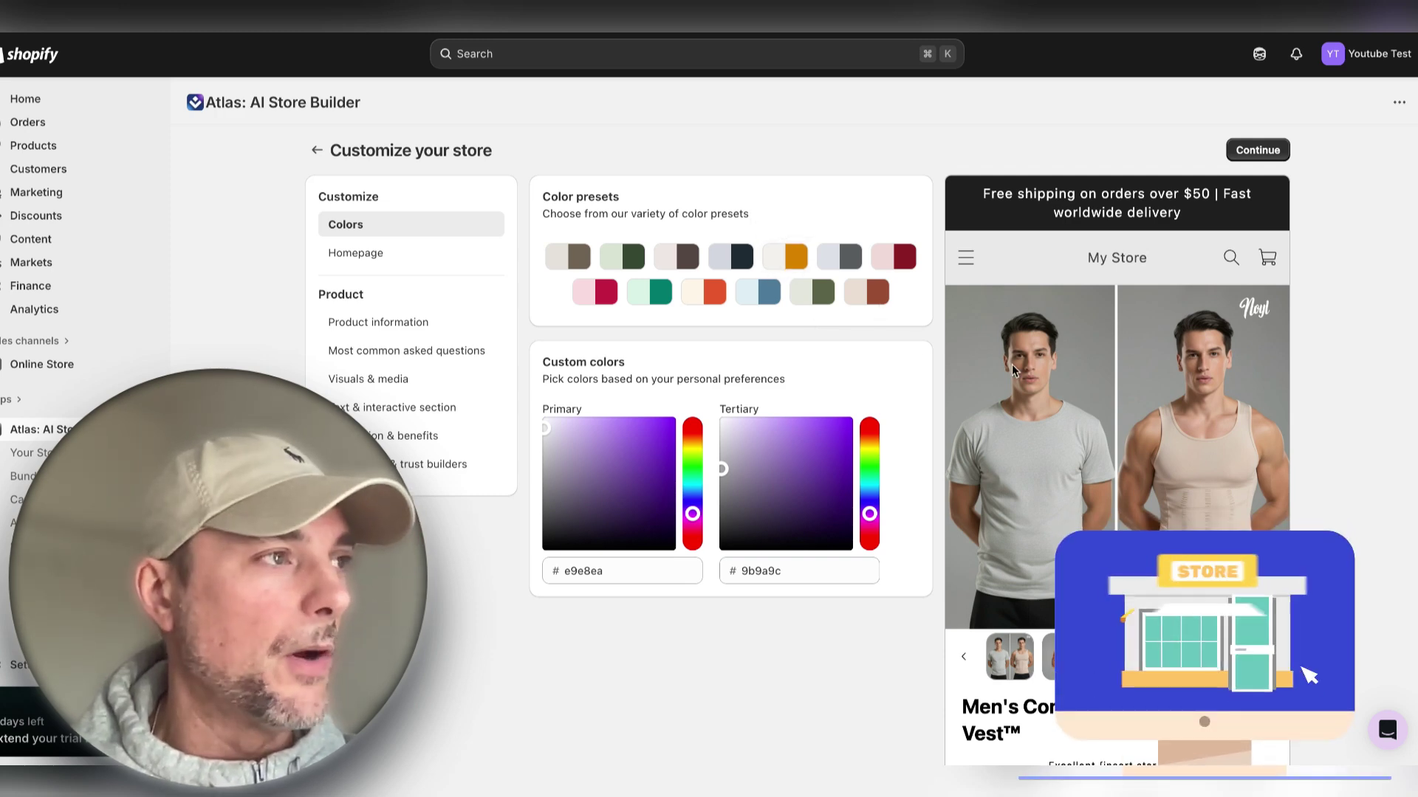
pyautogui.scroll(-5, 1011, 365)
pyautogui.scroll(-15, 1008, 366)
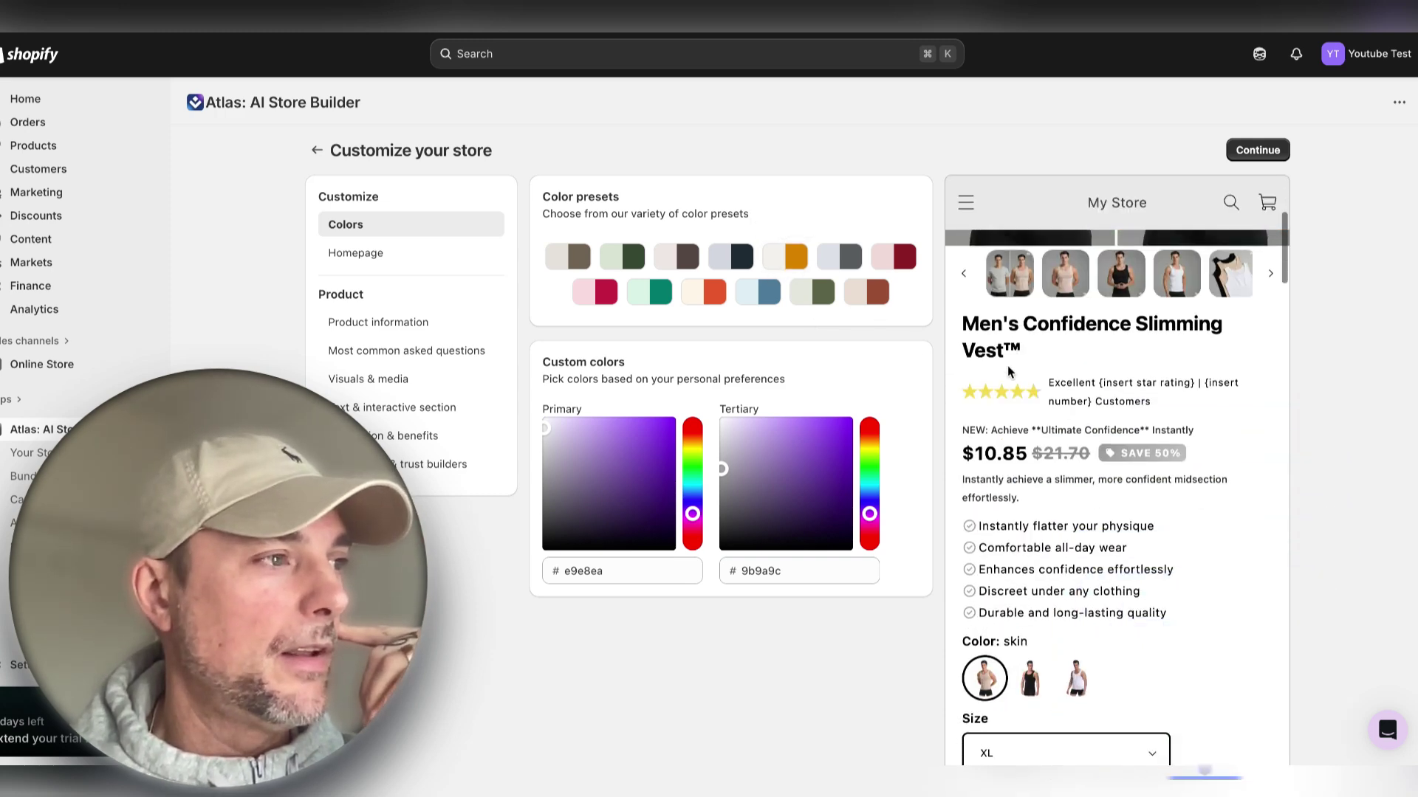
pyautogui.scroll(-10, 1007, 365)
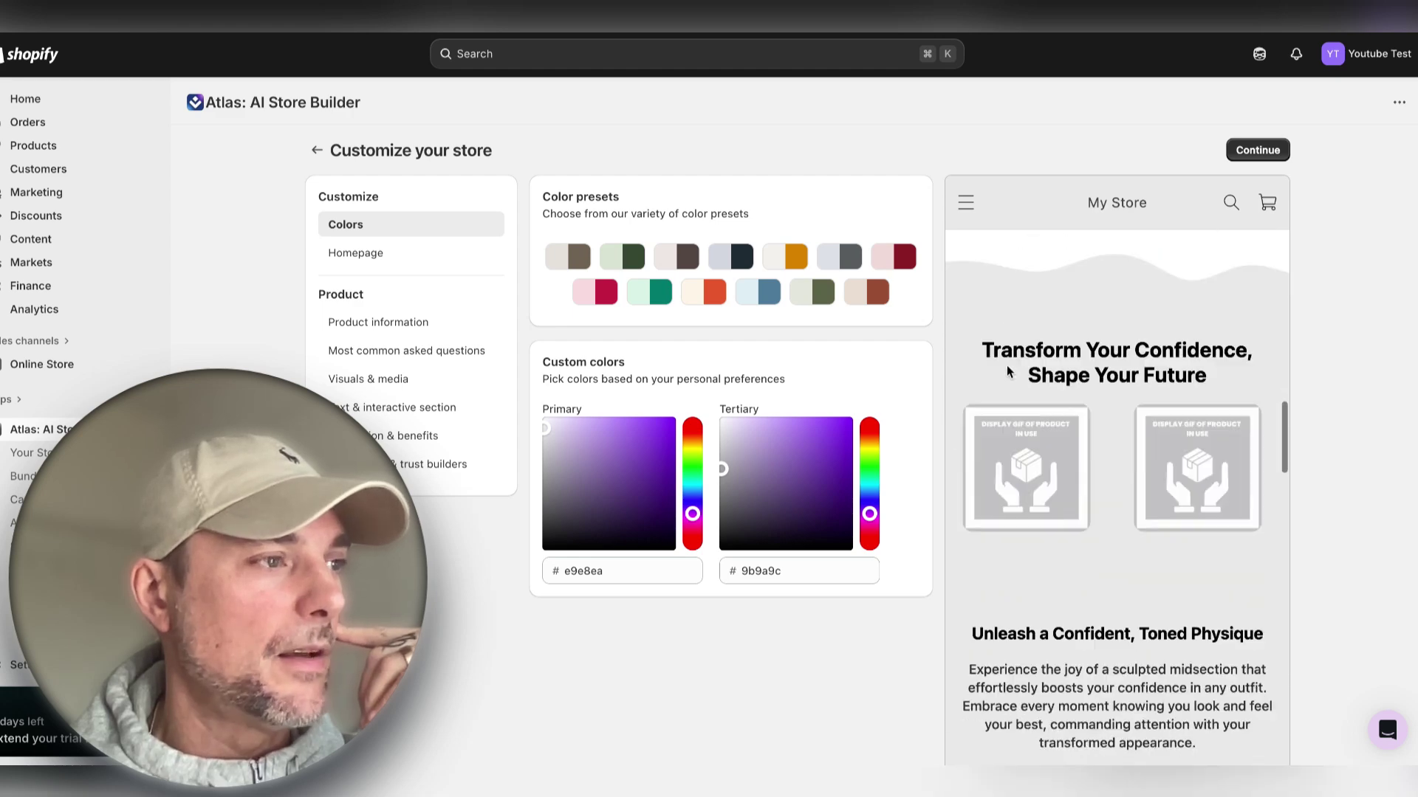
pyautogui.scroll(6, 1007, 365)
pyautogui.scroll(4, 1007, 365)
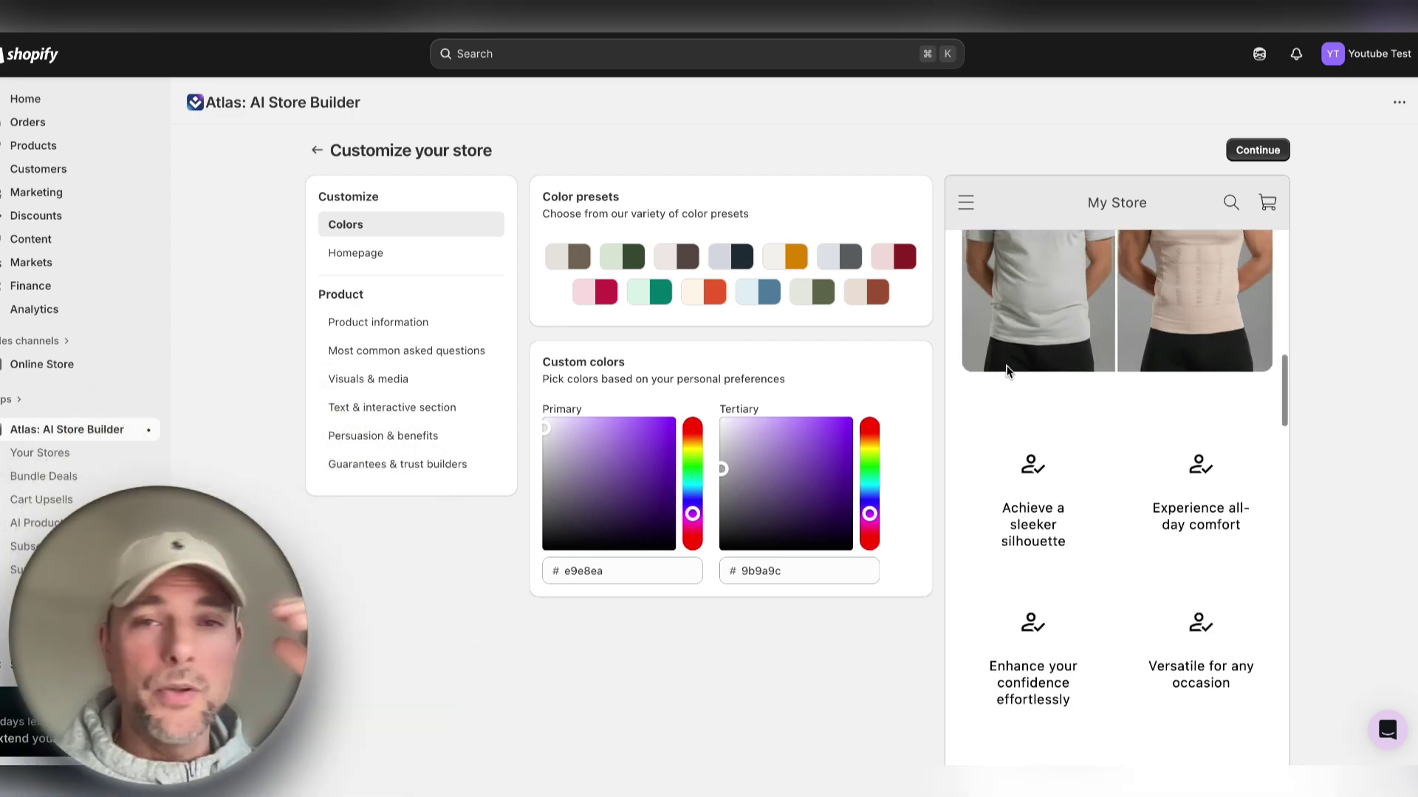
pyautogui.scroll(1, 1007, 372)
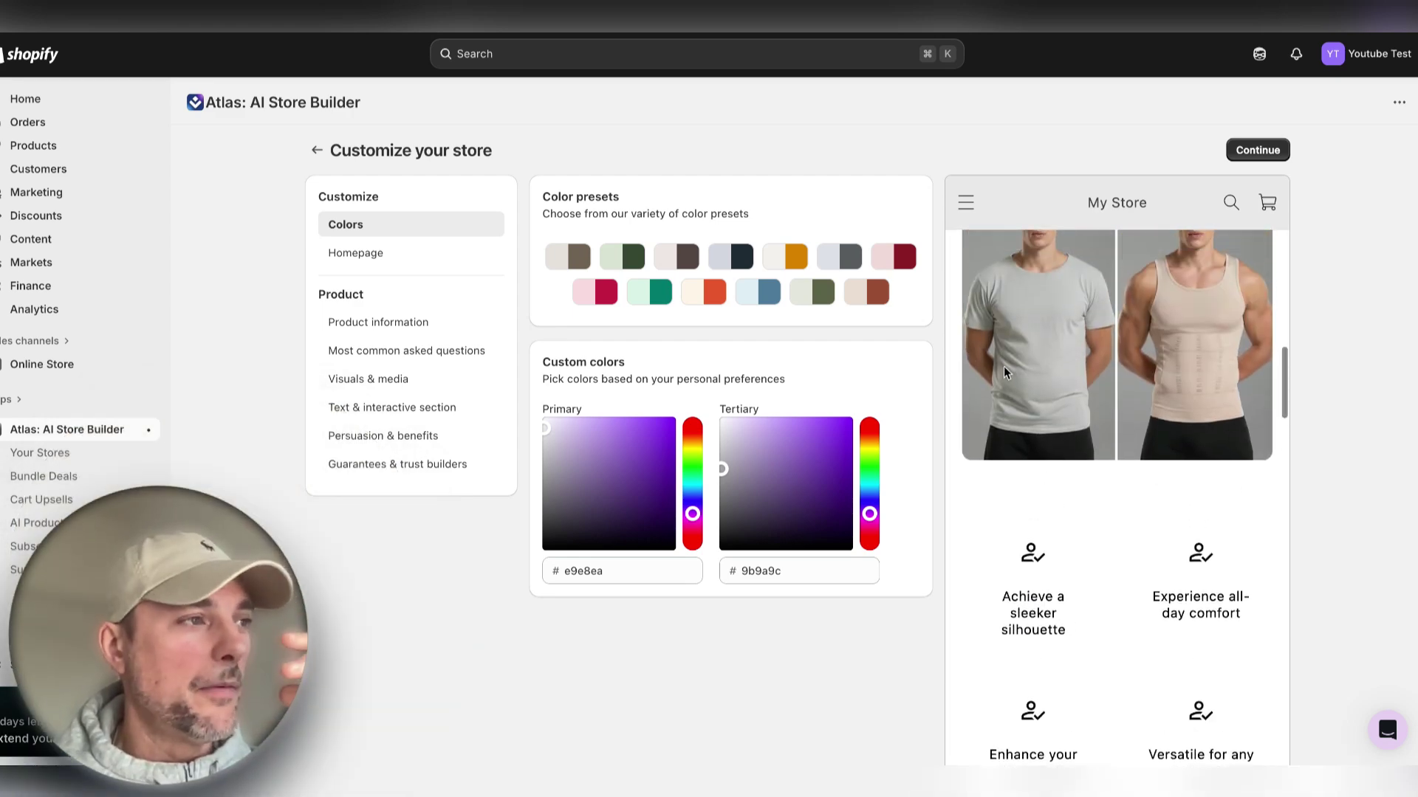
pyautogui.scroll(8, 1004, 366)
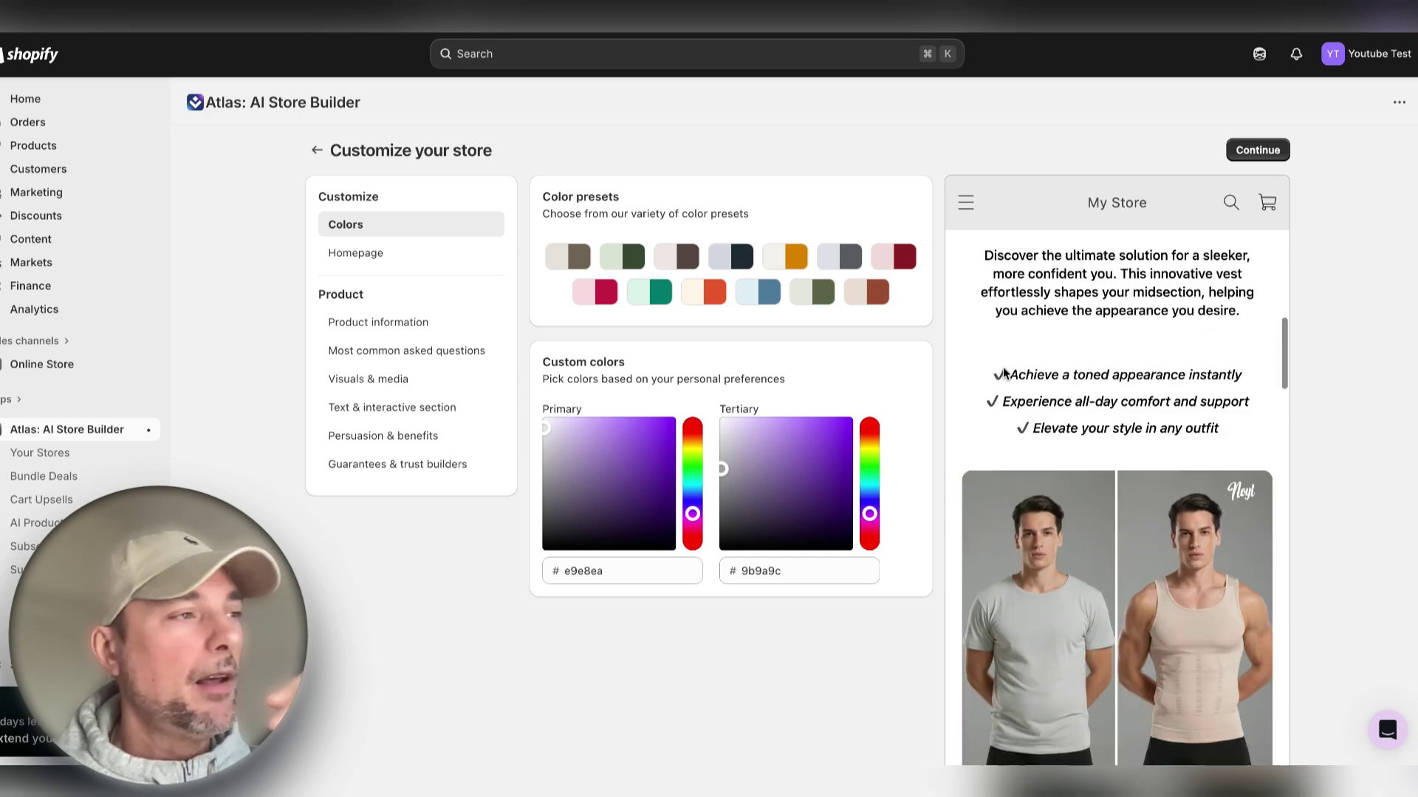
pyautogui.scroll(10, 1003, 371)
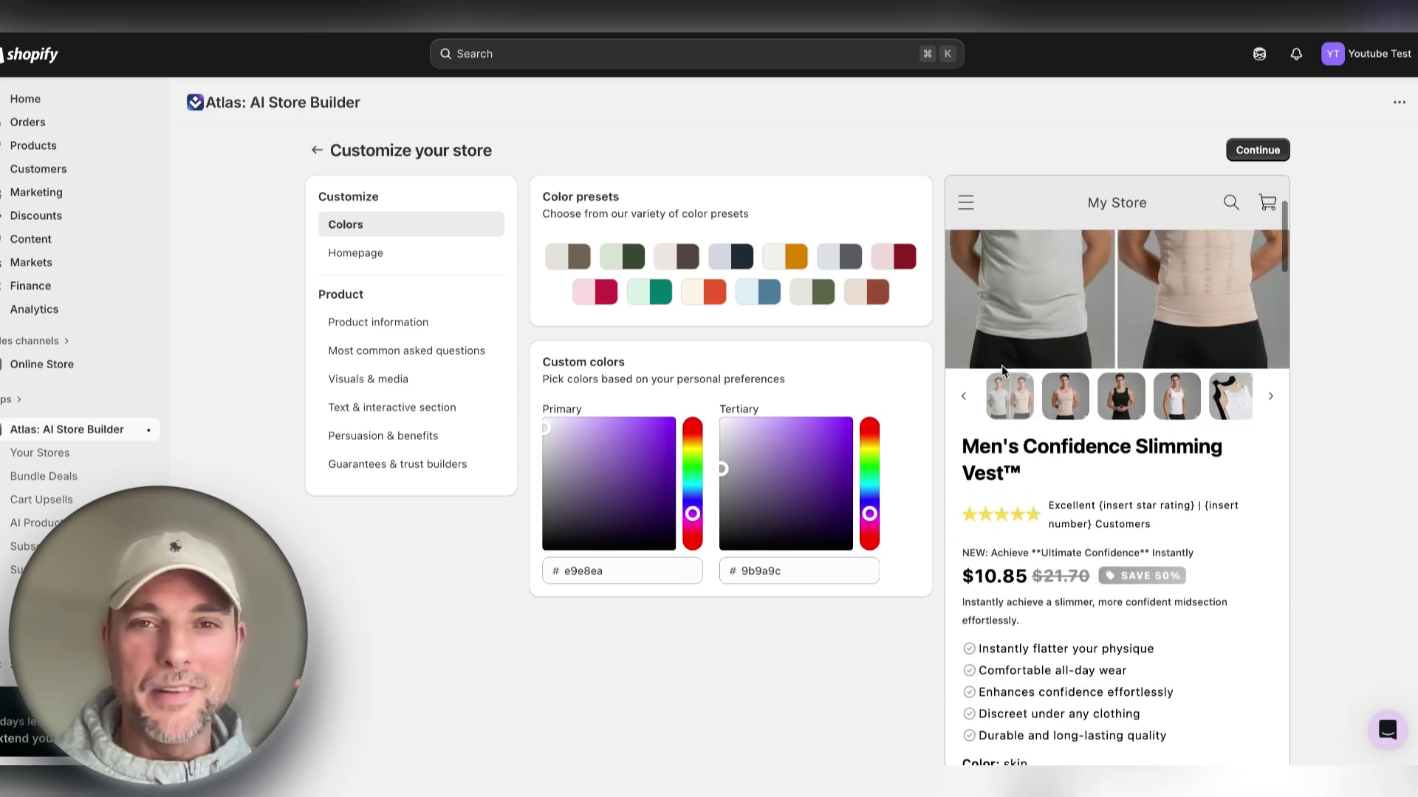
pyautogui.scroll(4, 1027, 371)
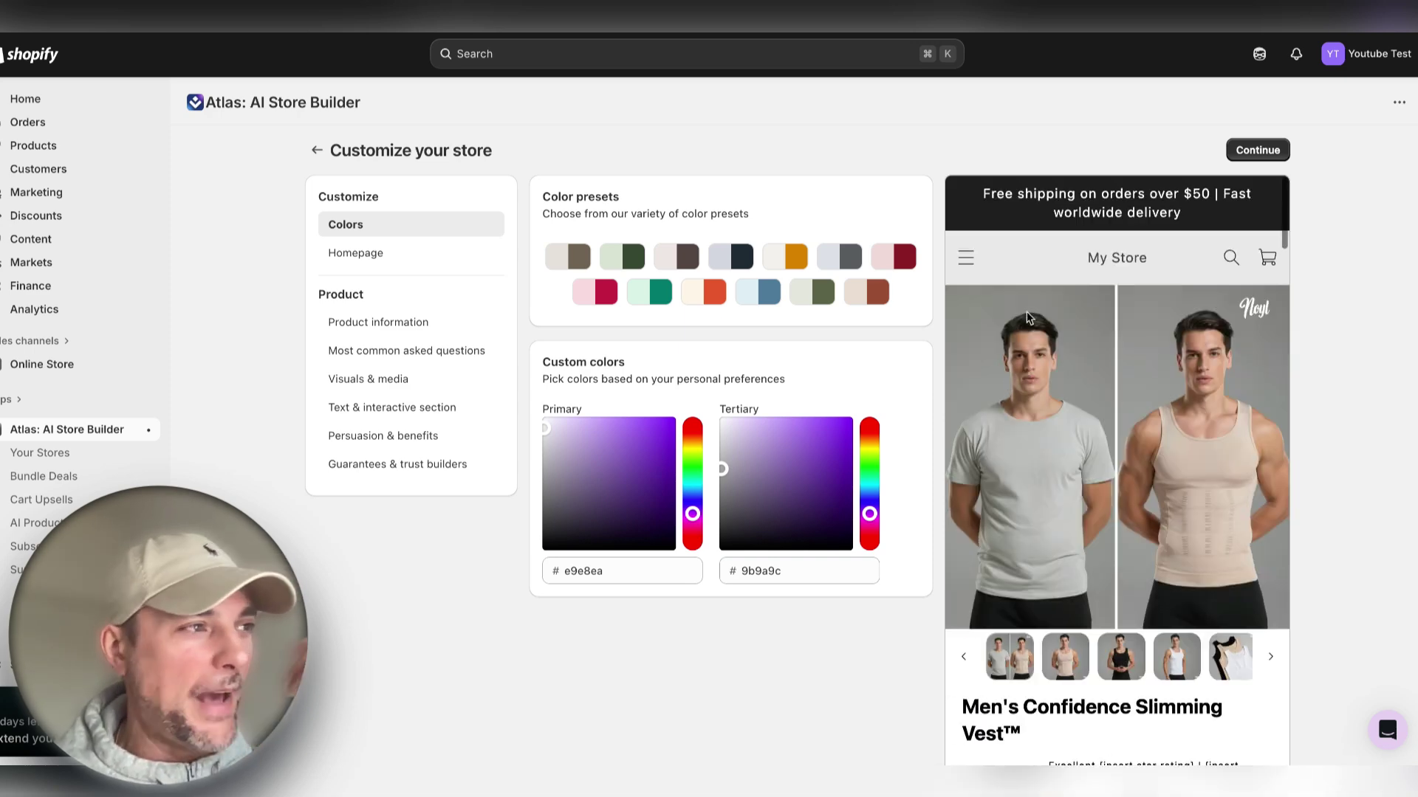
# - Accept the store customization, skip the bundle setup, and approve the 5-day free trial of the monthly Starter Plan
pyautogui.click(1245, 149)
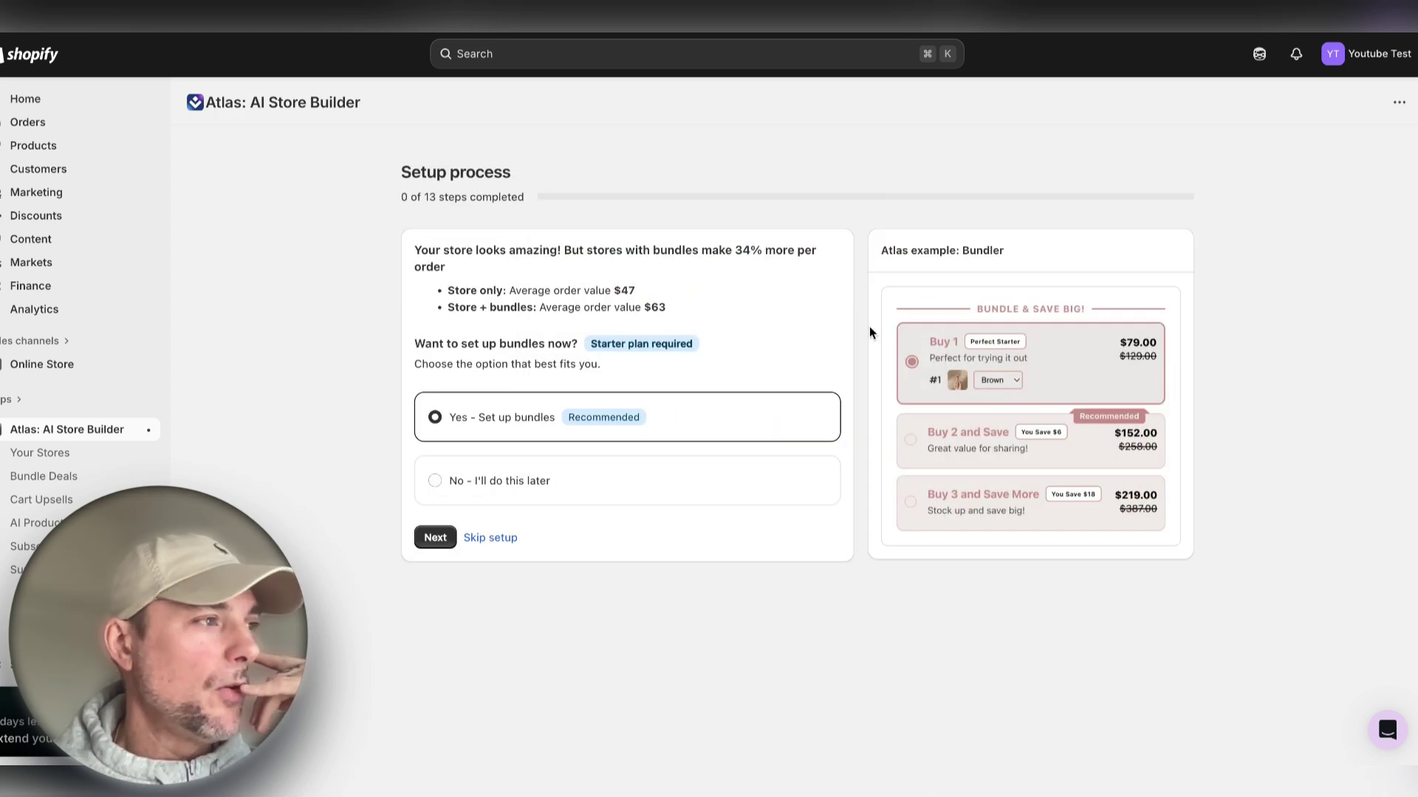
pyautogui.click(505, 538)
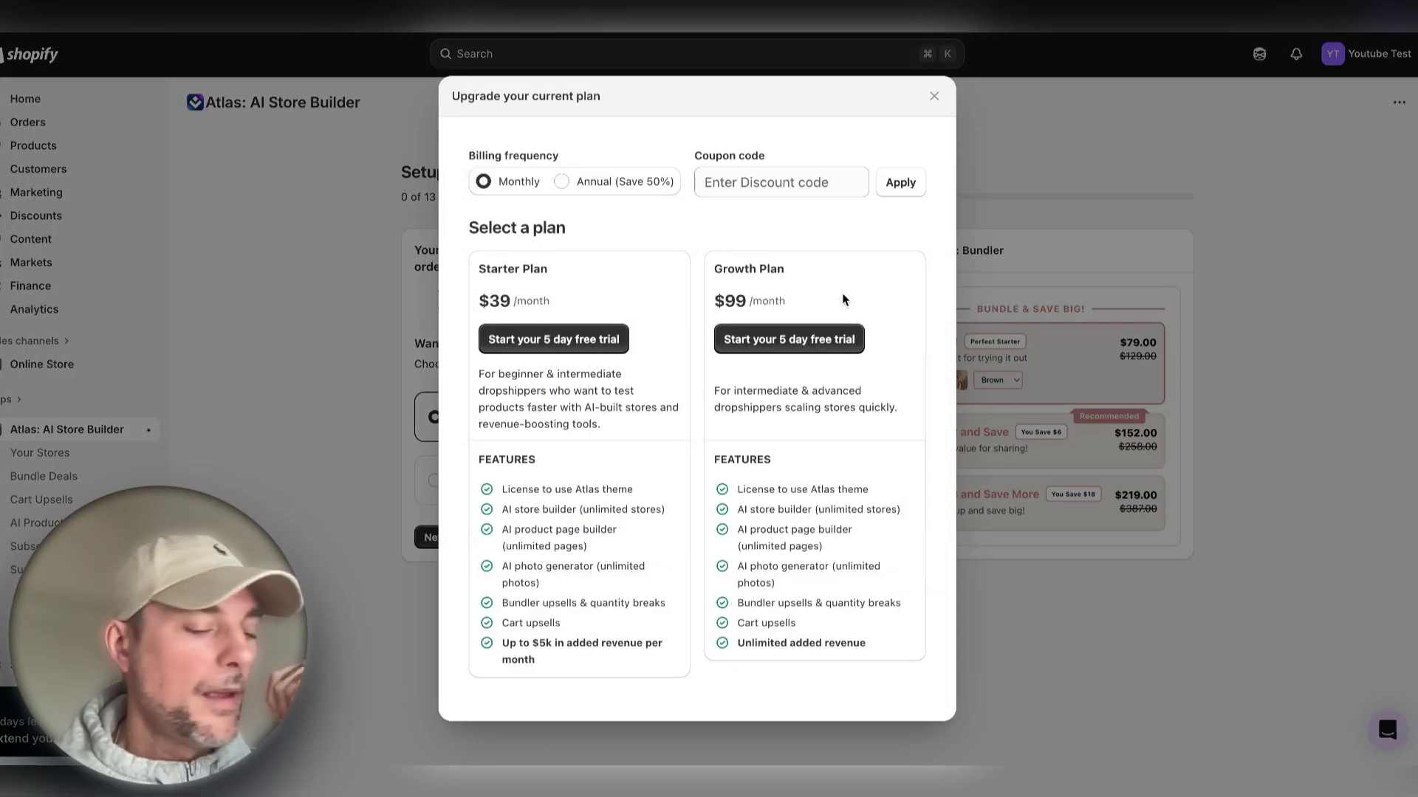
pyautogui.click(576, 338)
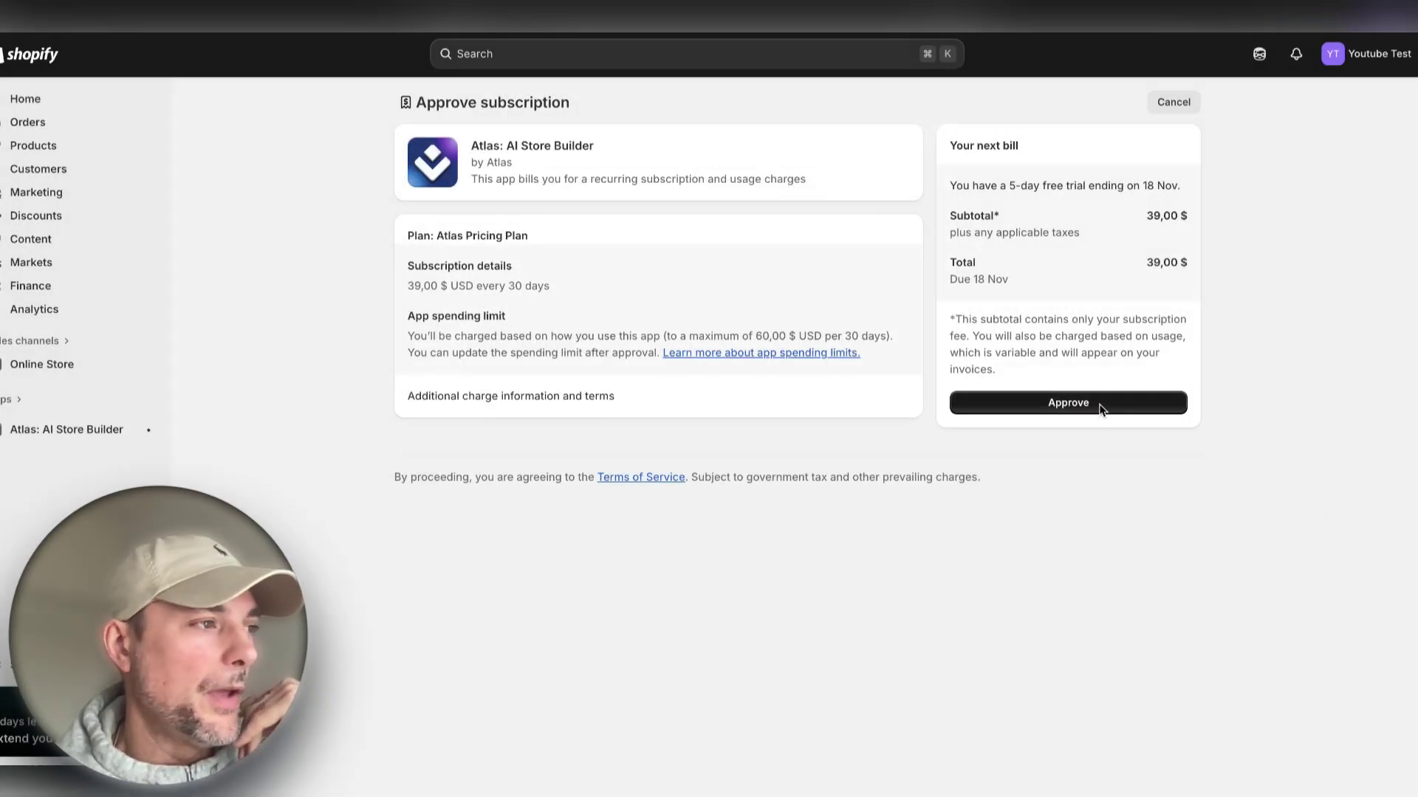
pyautogui.click(1100, 409)
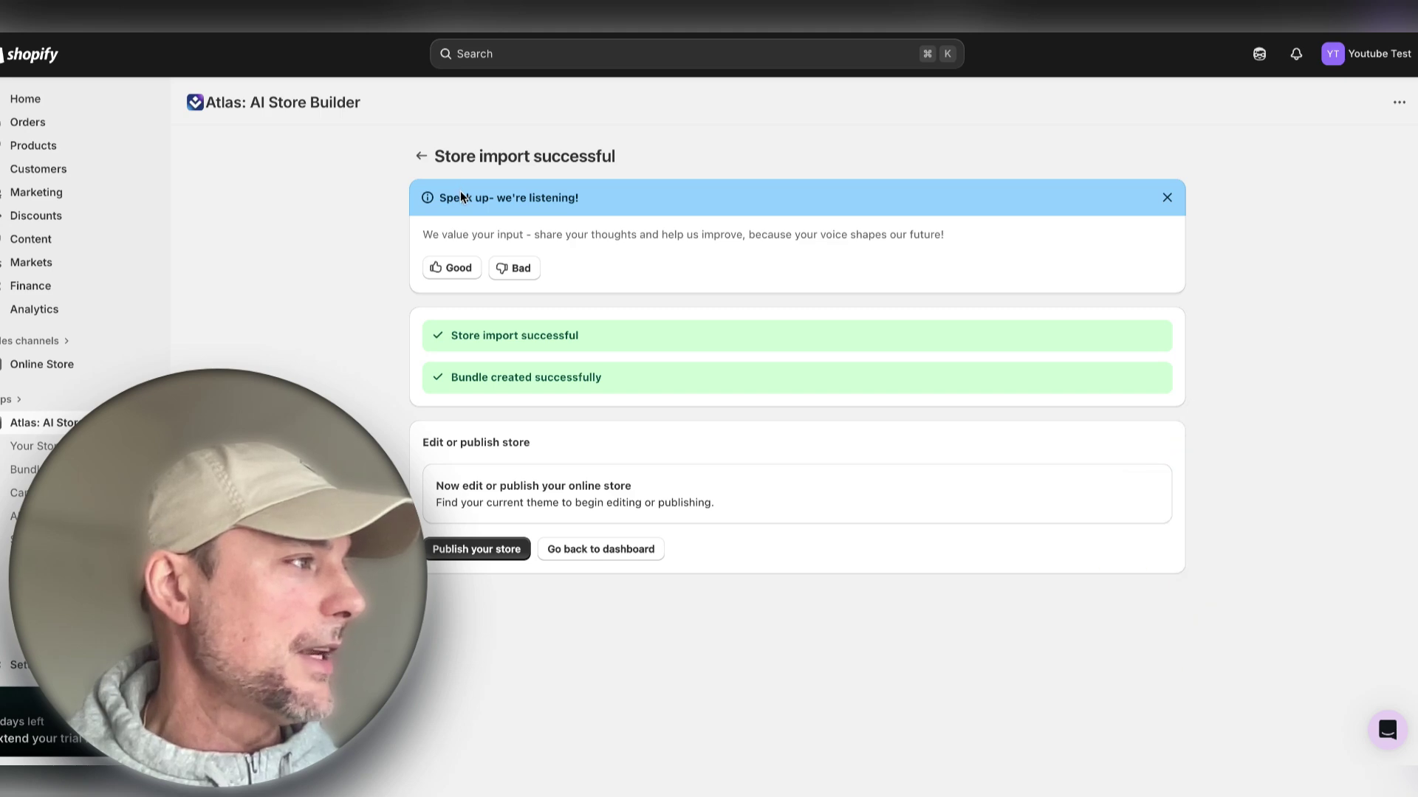
# - Go to the store's theme library and look at the imported Atlas Theme
pyautogui.click(496, 548)
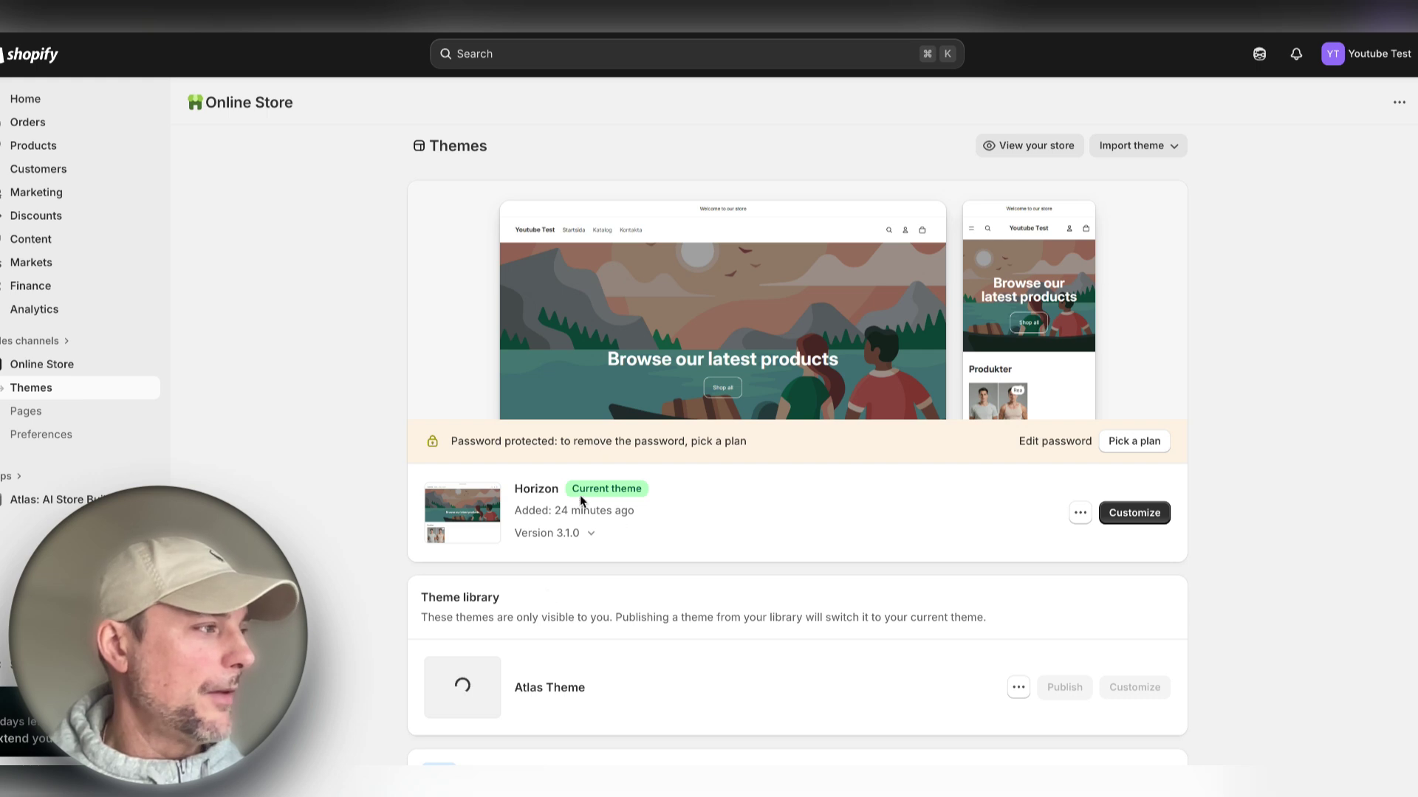
pyautogui.scroll(-2, 1148, 565)
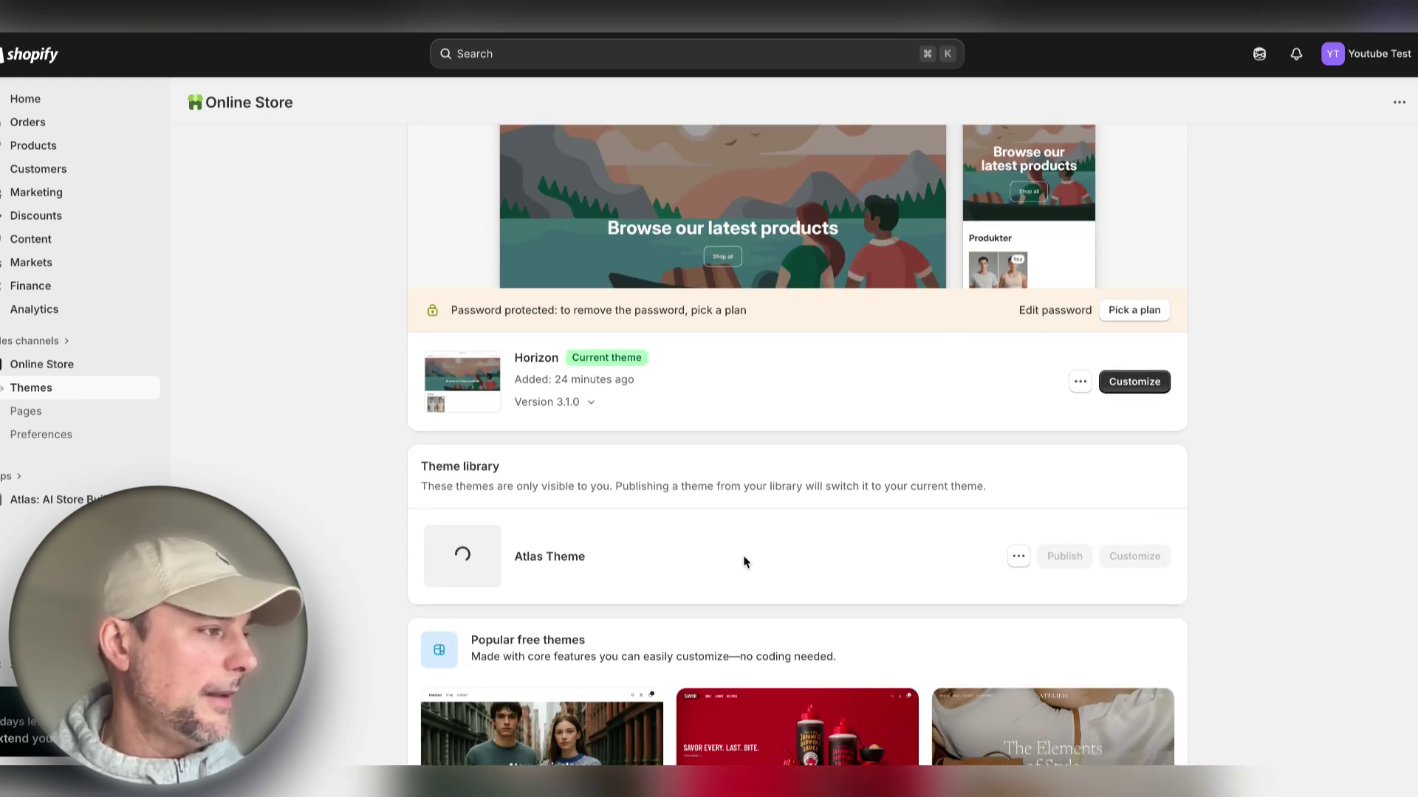
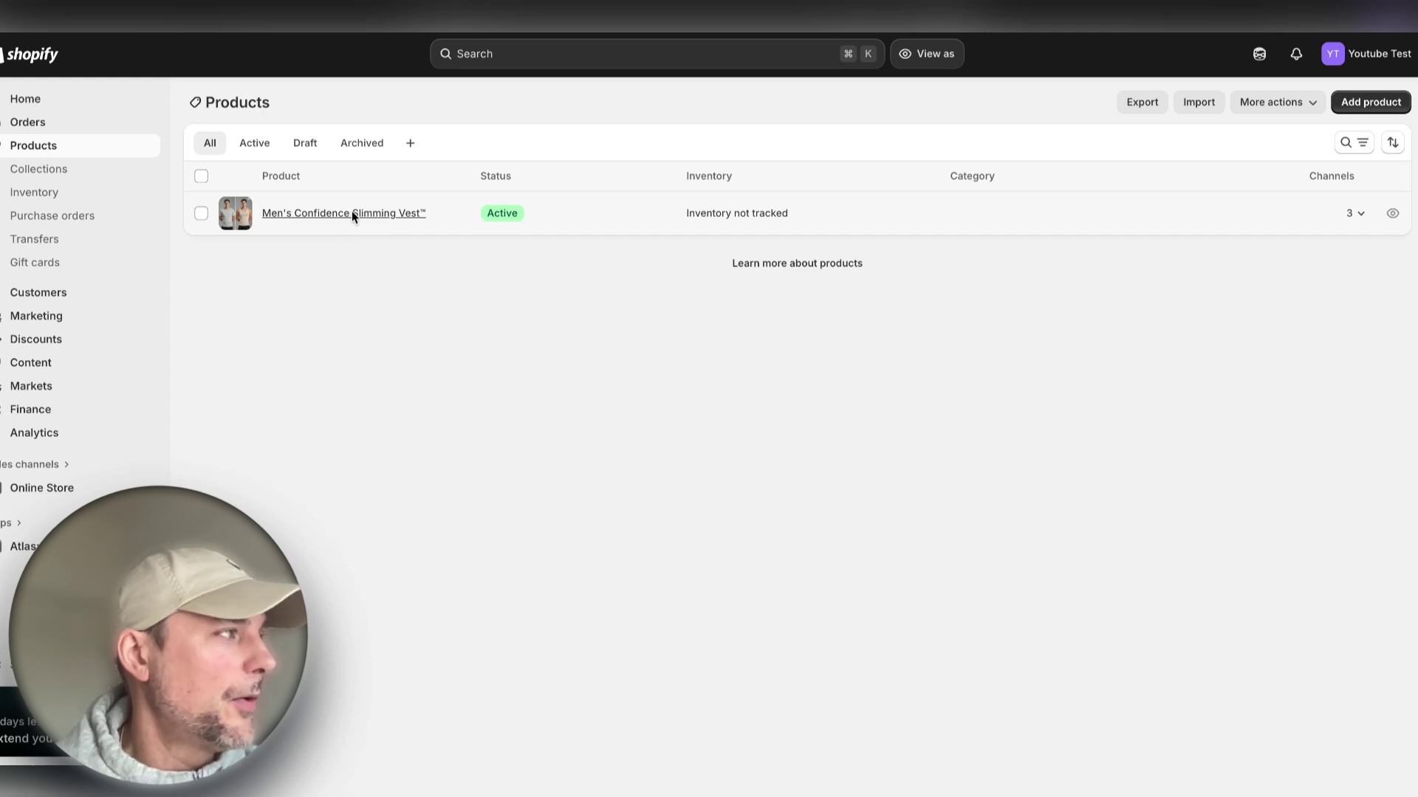
# - Open the Men's Confidence Slimming Vest product and retitle it "Noyl - Shaping Tank Top"
pyautogui.click(352, 215)
pyautogui.moveTo(642, 171); pyautogui.dragTo(529, 175)
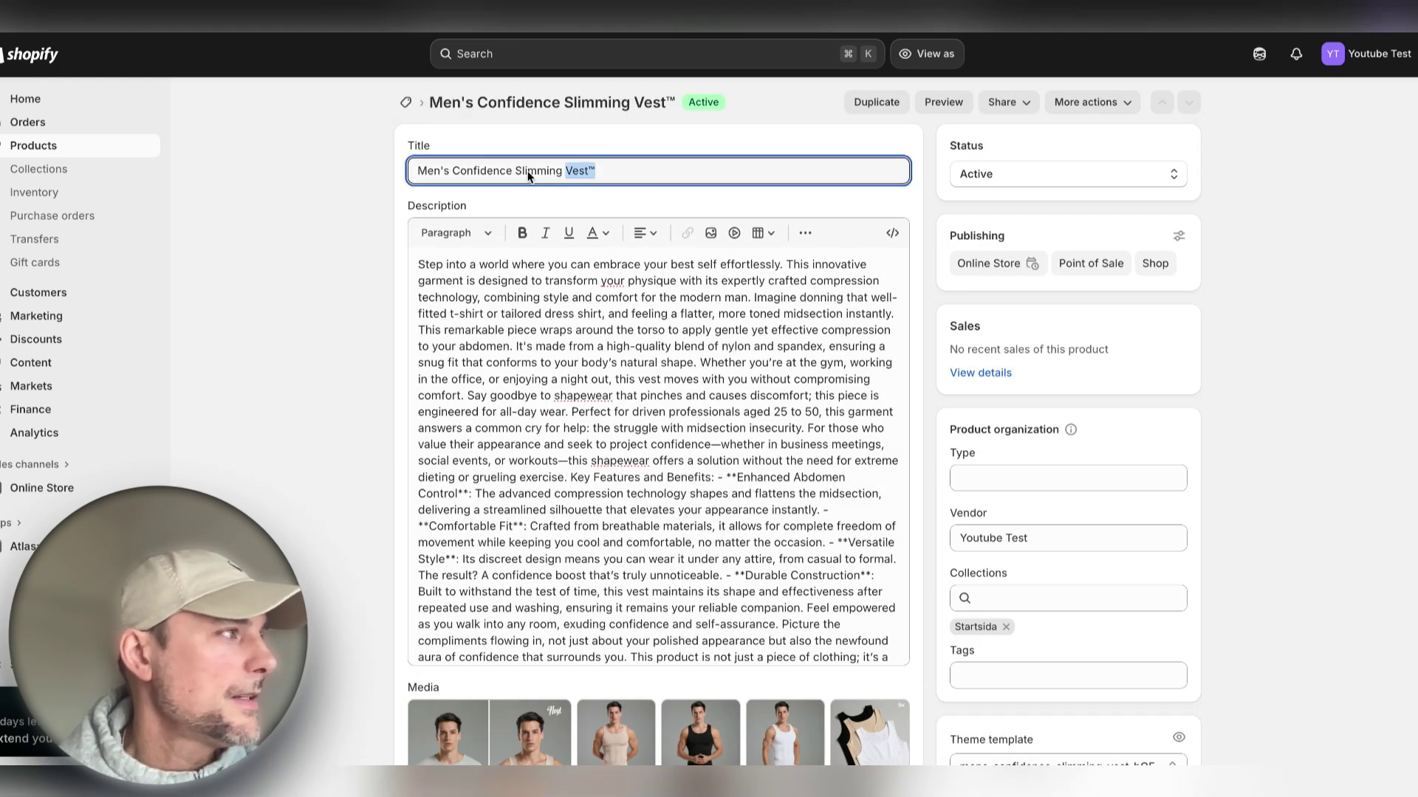
pyautogui.tripleClick(528, 175)
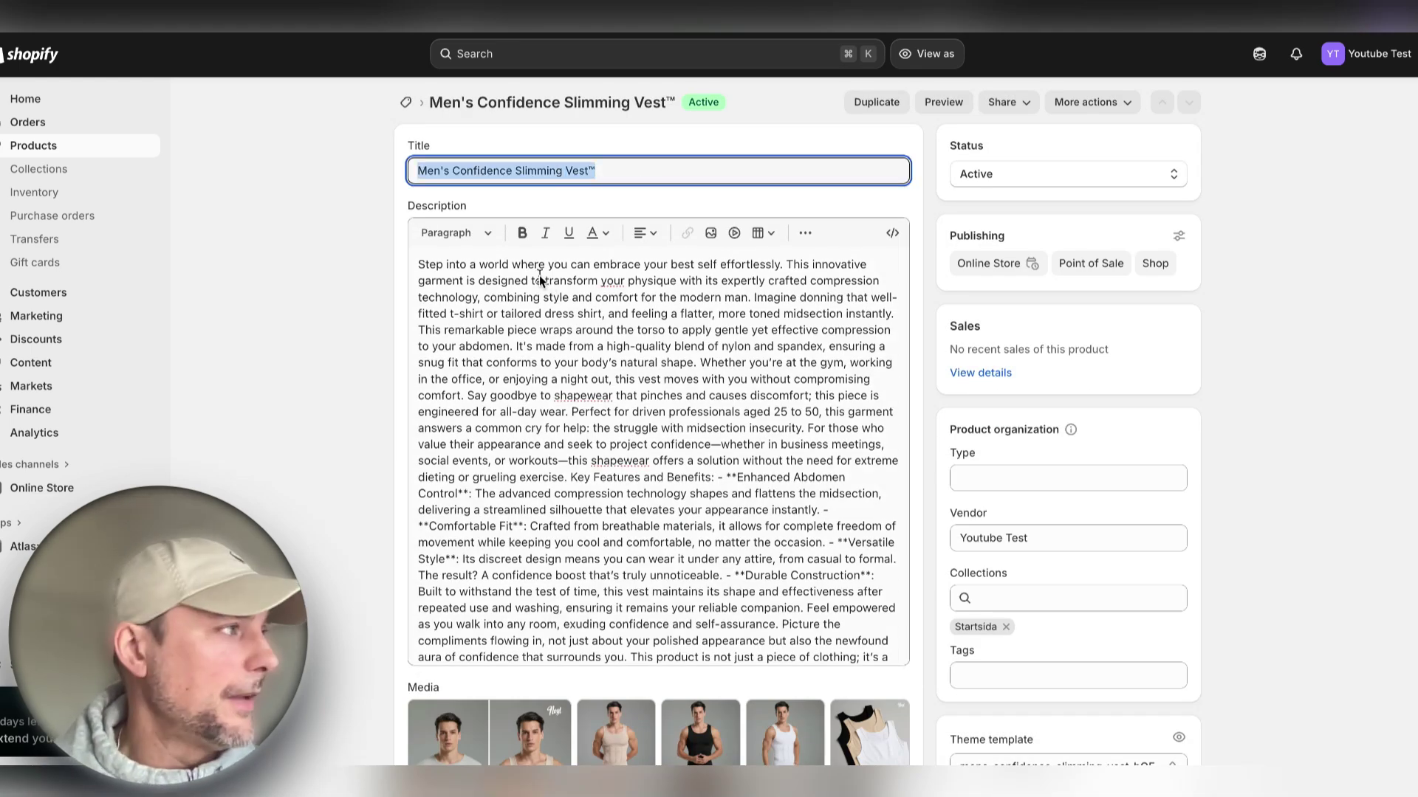
pyautogui.write('Noyl ')
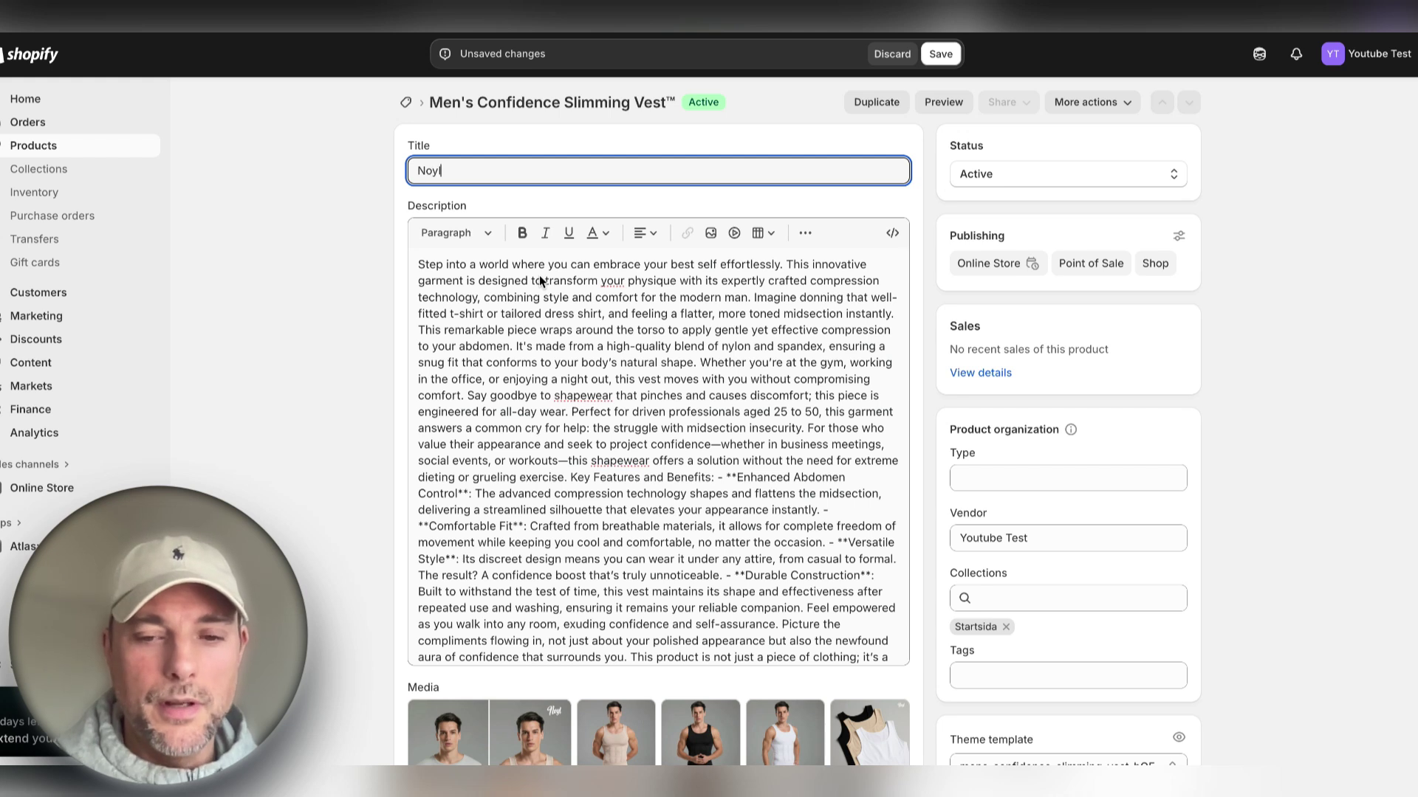
pyautogui.write('- ')
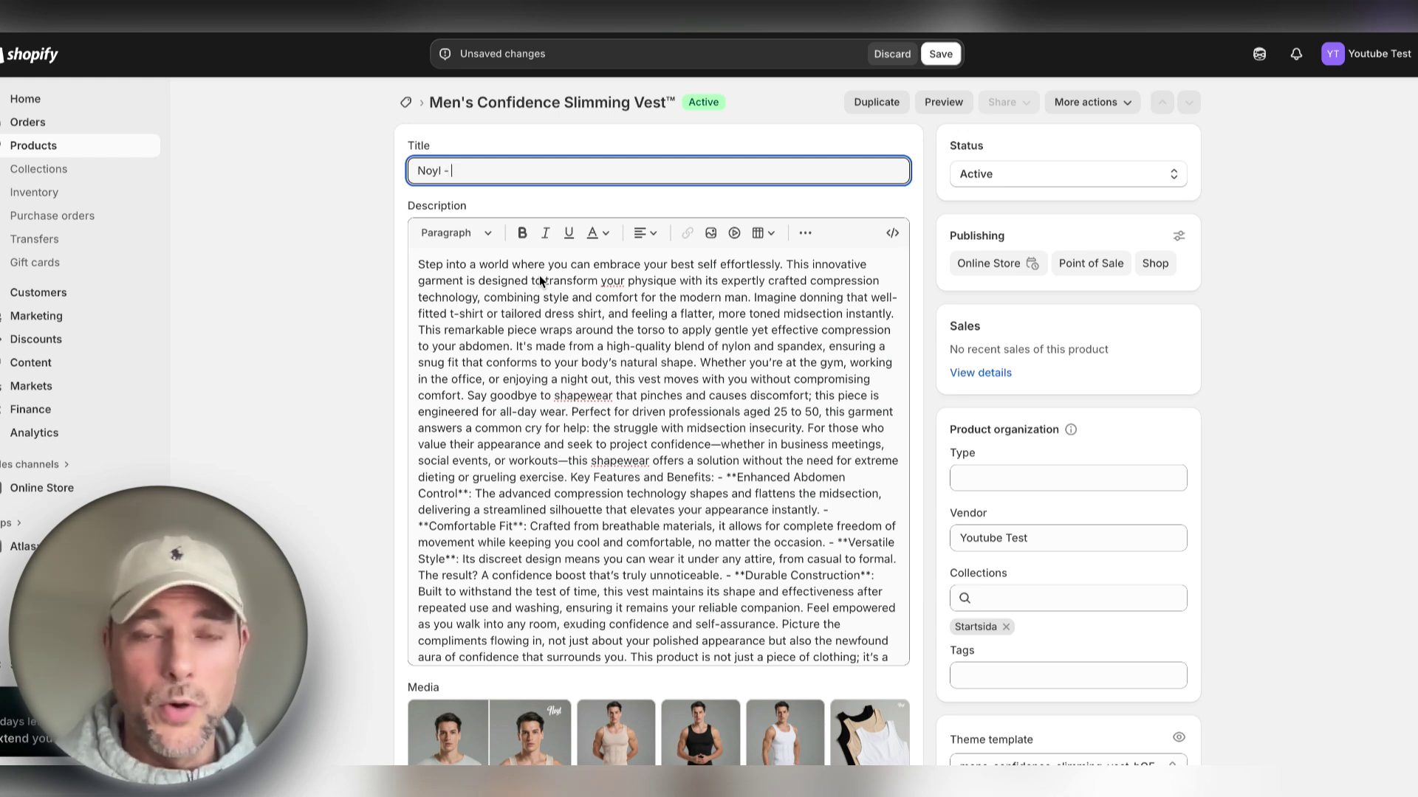
pyautogui.write('Shaping Tan')
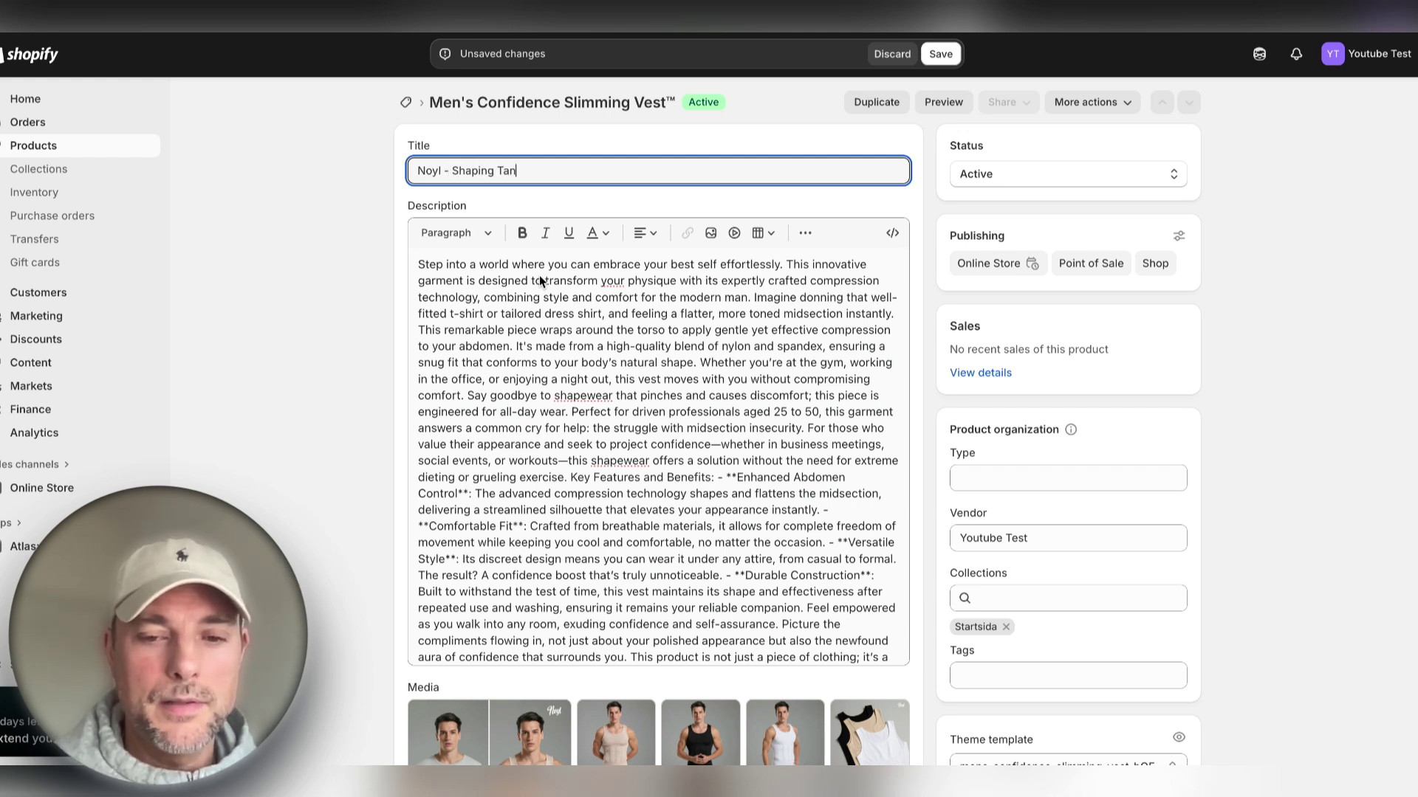
pyautogui.write('k Top')
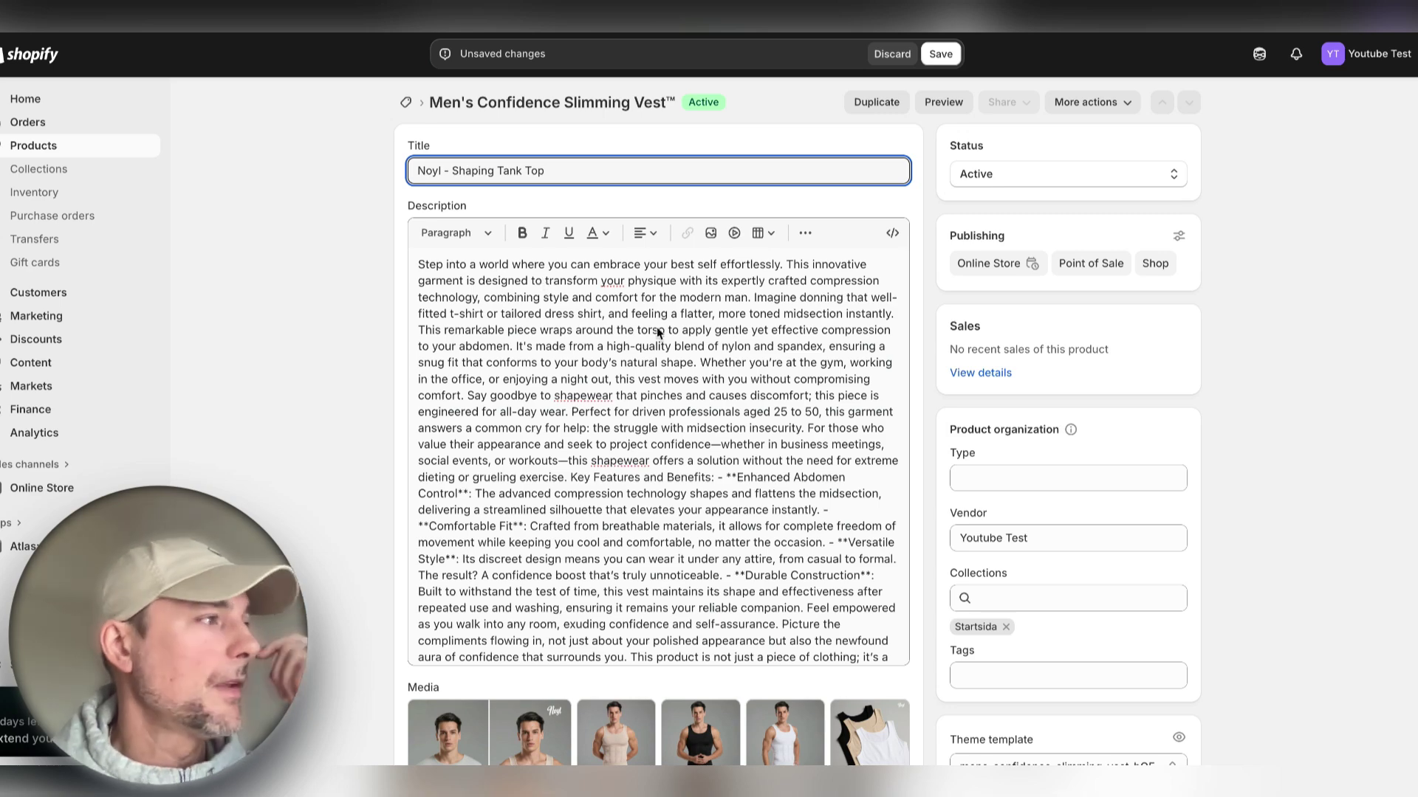
# - Show all of the product's media and remove the three unbranded AliExpress photos of the skin-coloured, black and white vests
pyautogui.scroll(-5, 911, 410)
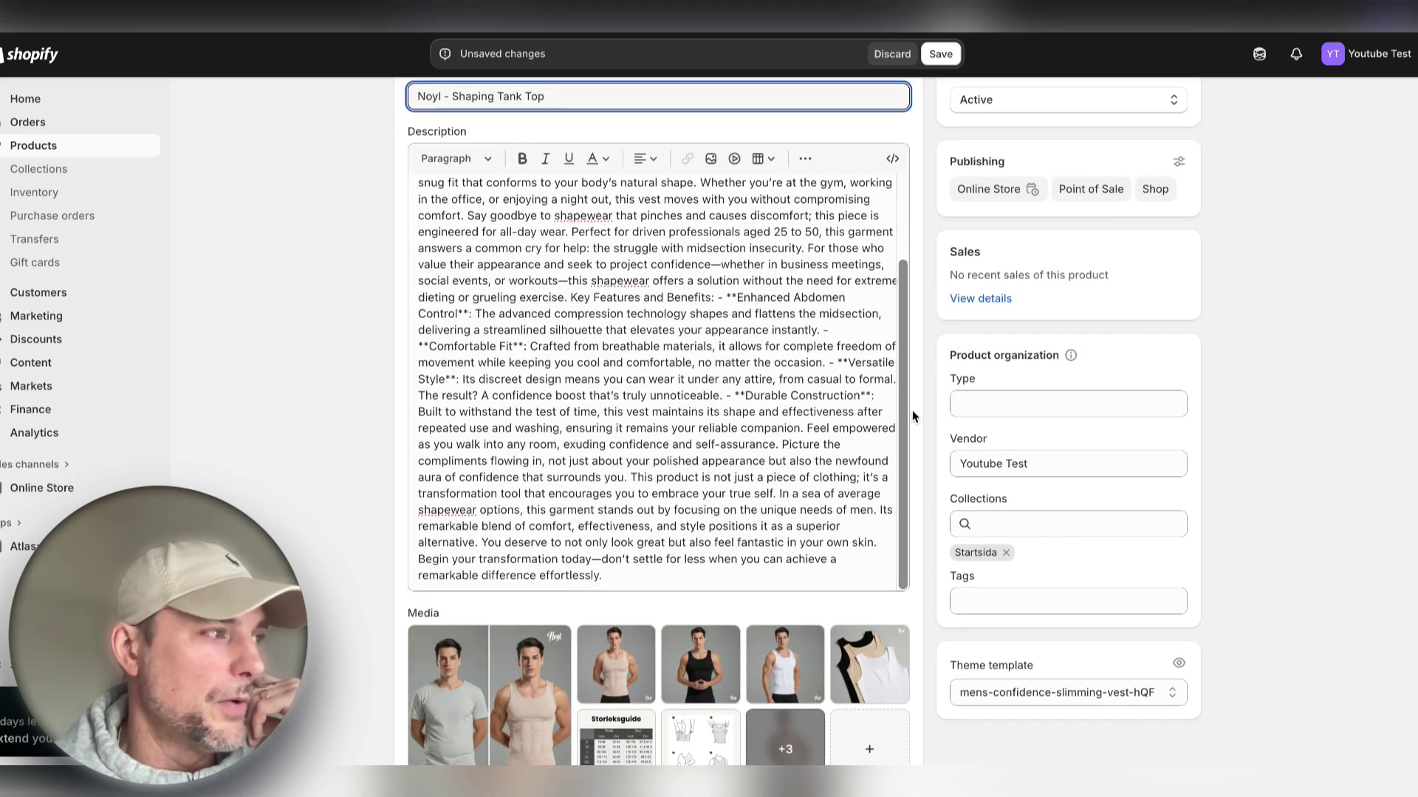
pyautogui.scroll(-5, 911, 409)
pyautogui.click(787, 443)
pyautogui.click(871, 445)
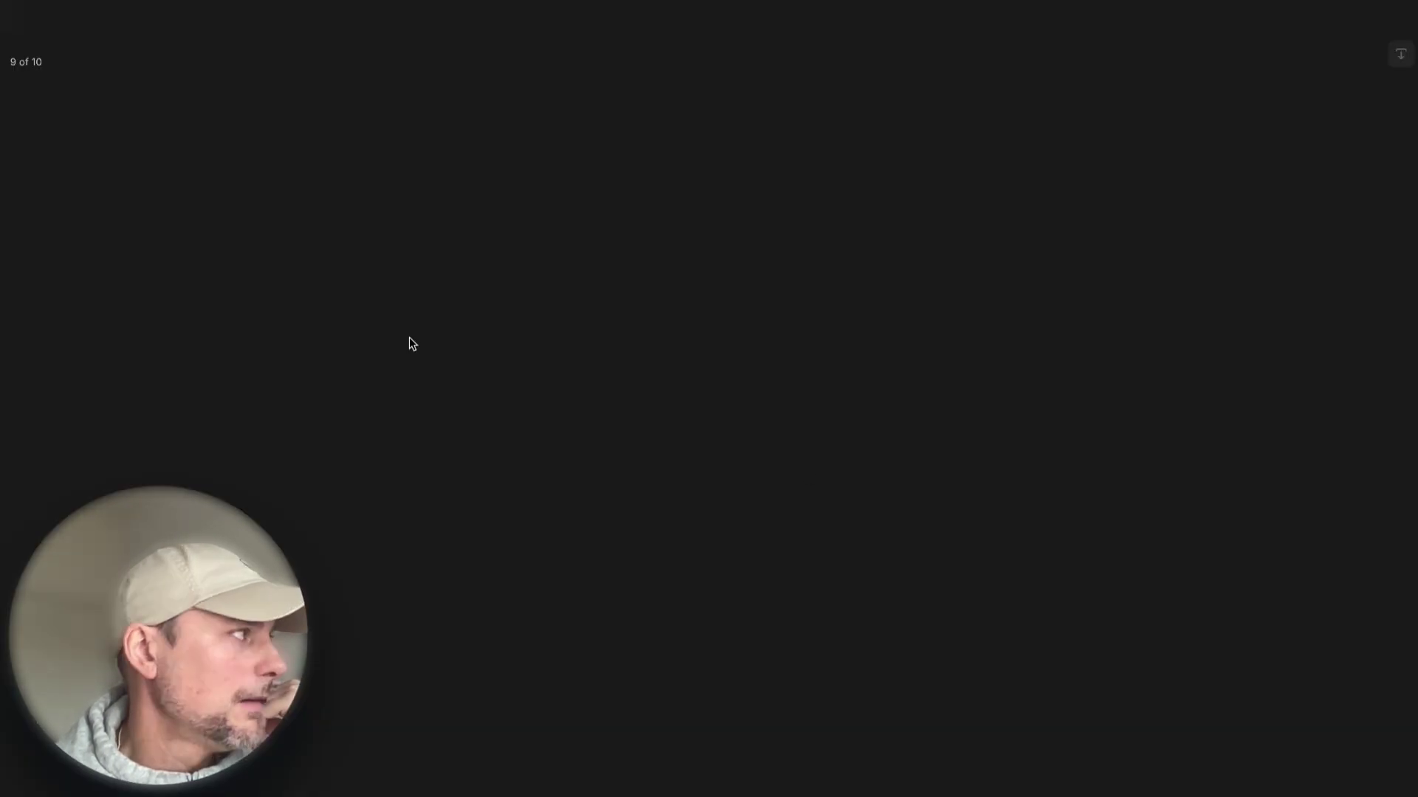
pyautogui.press('Escape')
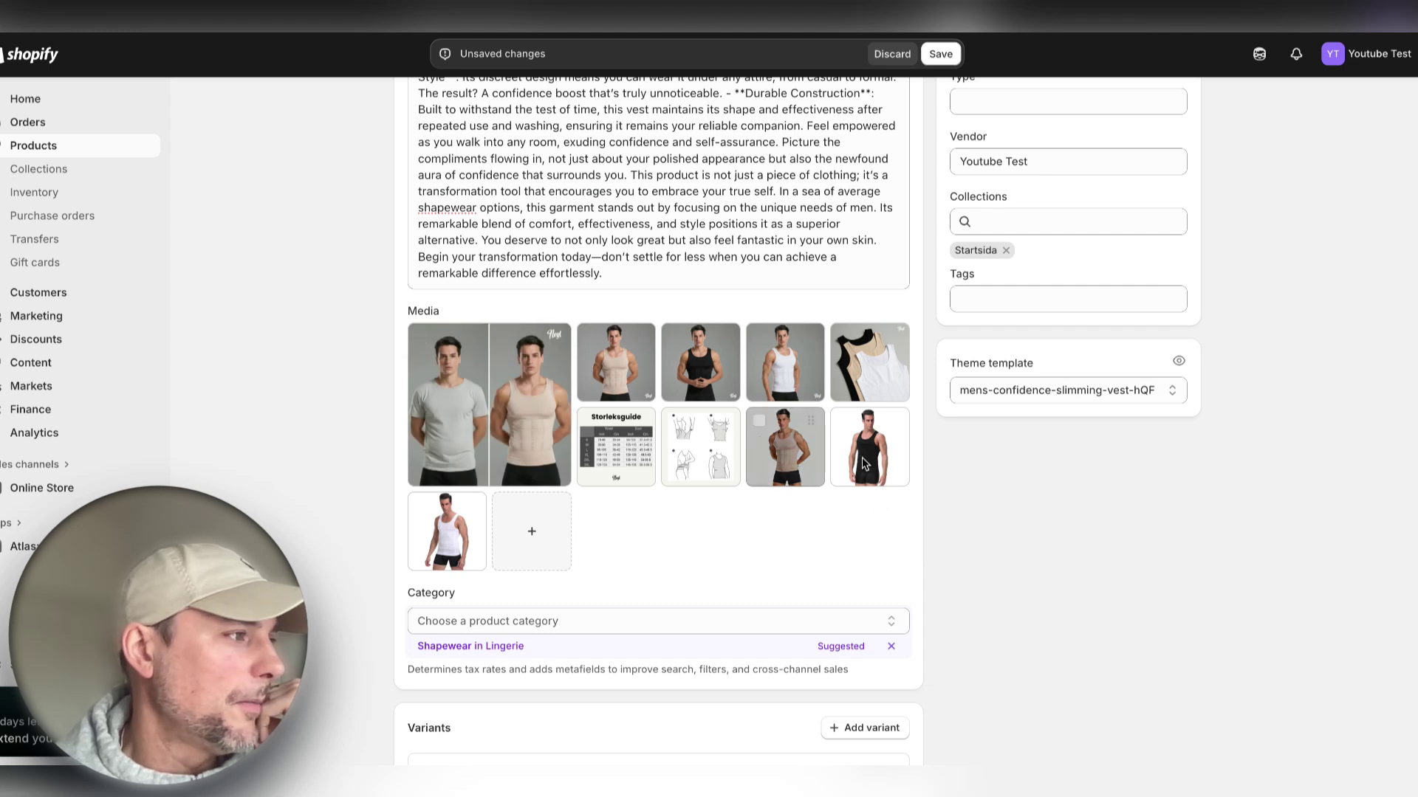
pyautogui.click(758, 422)
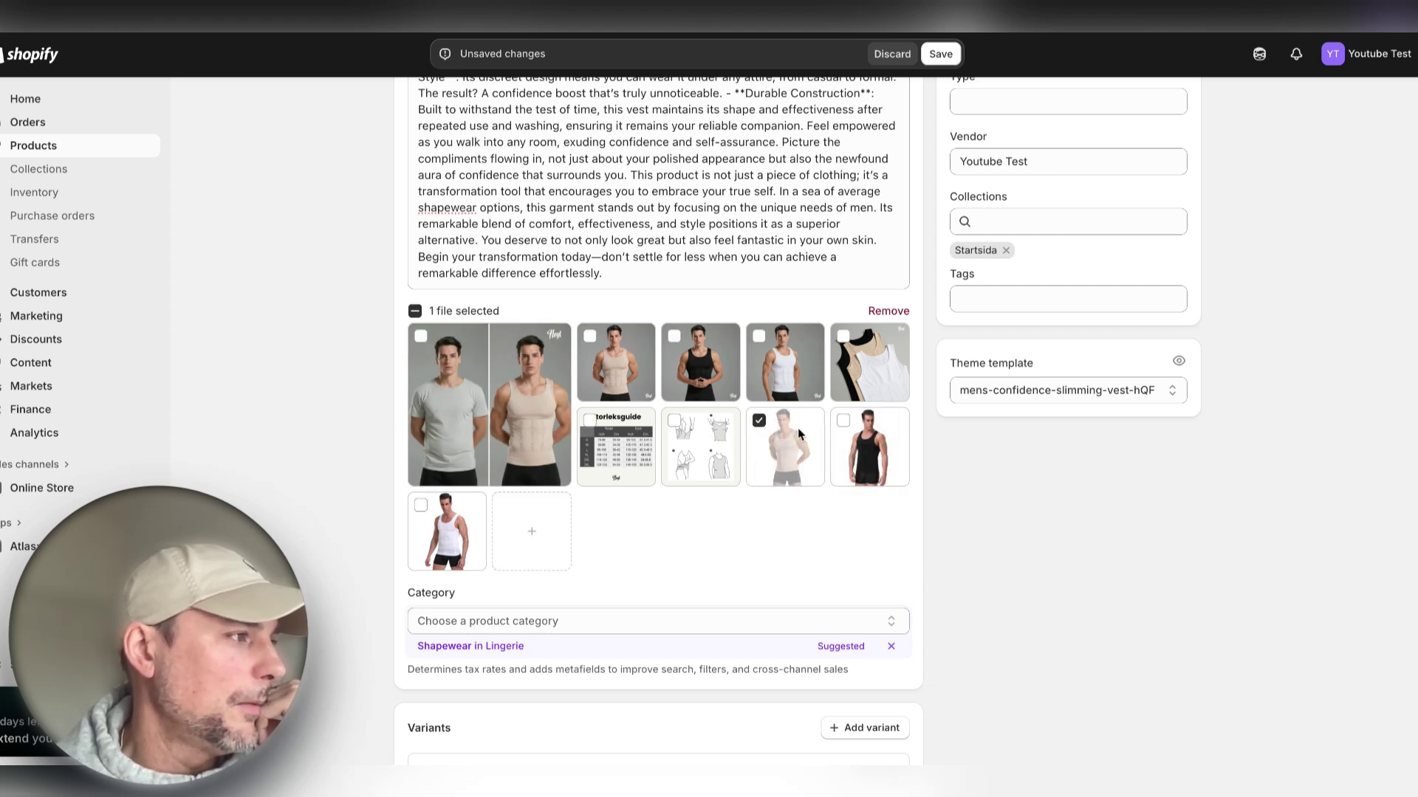
pyautogui.click(843, 420)
pyautogui.click(420, 505)
pyautogui.click(886, 312)
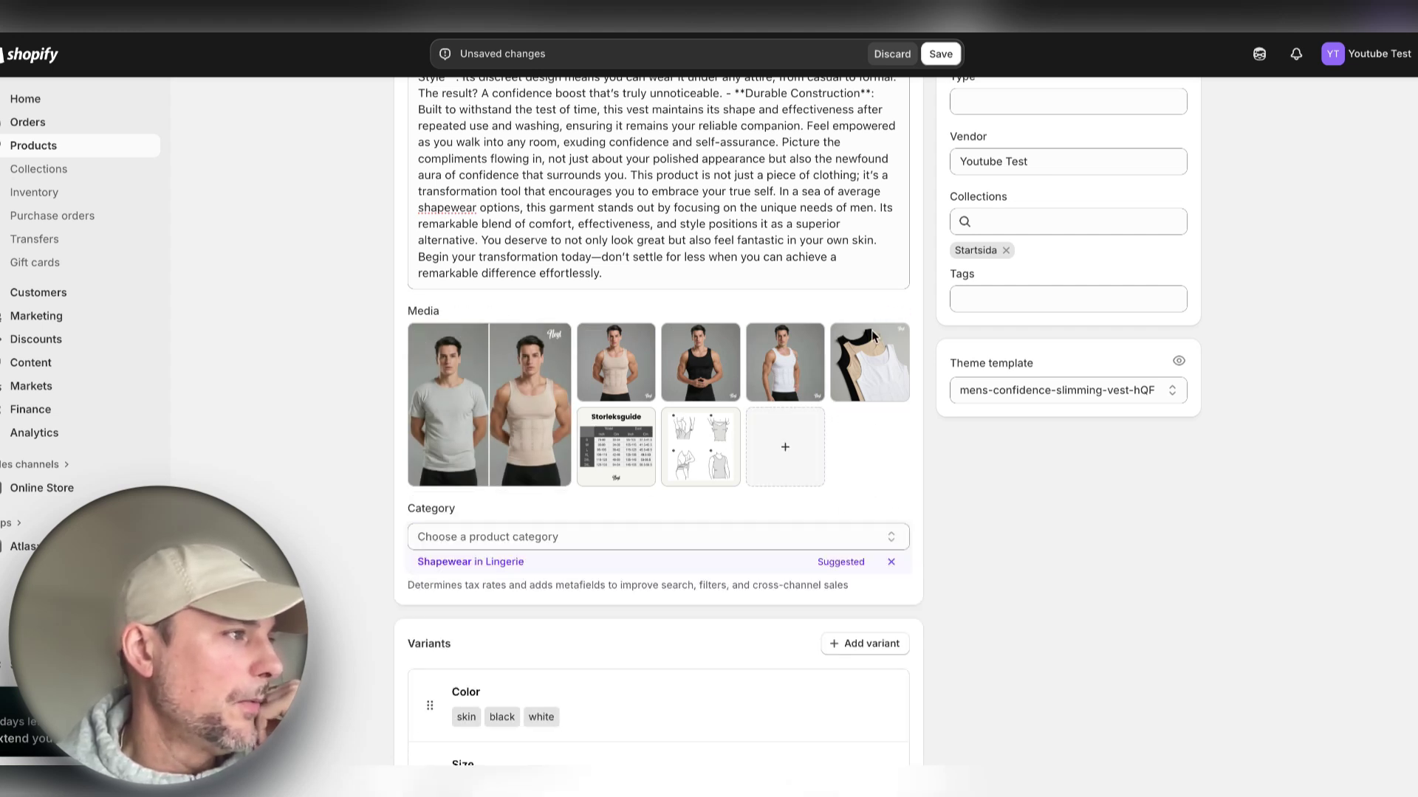
# - Remove the flat-lay photo of the three tank tops and the before-and-after photo from the product media
pyautogui.click(843, 336)
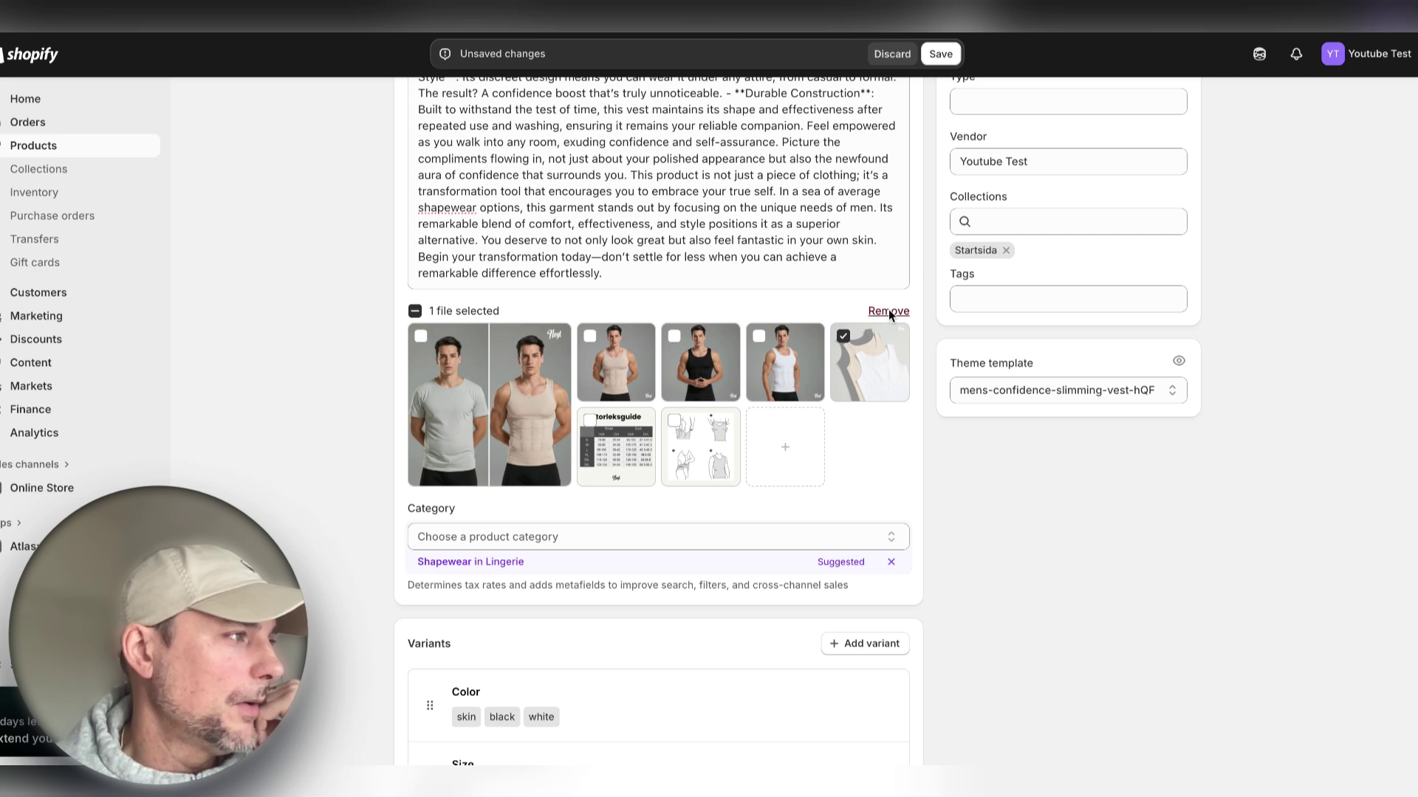
pyautogui.click(888, 311)
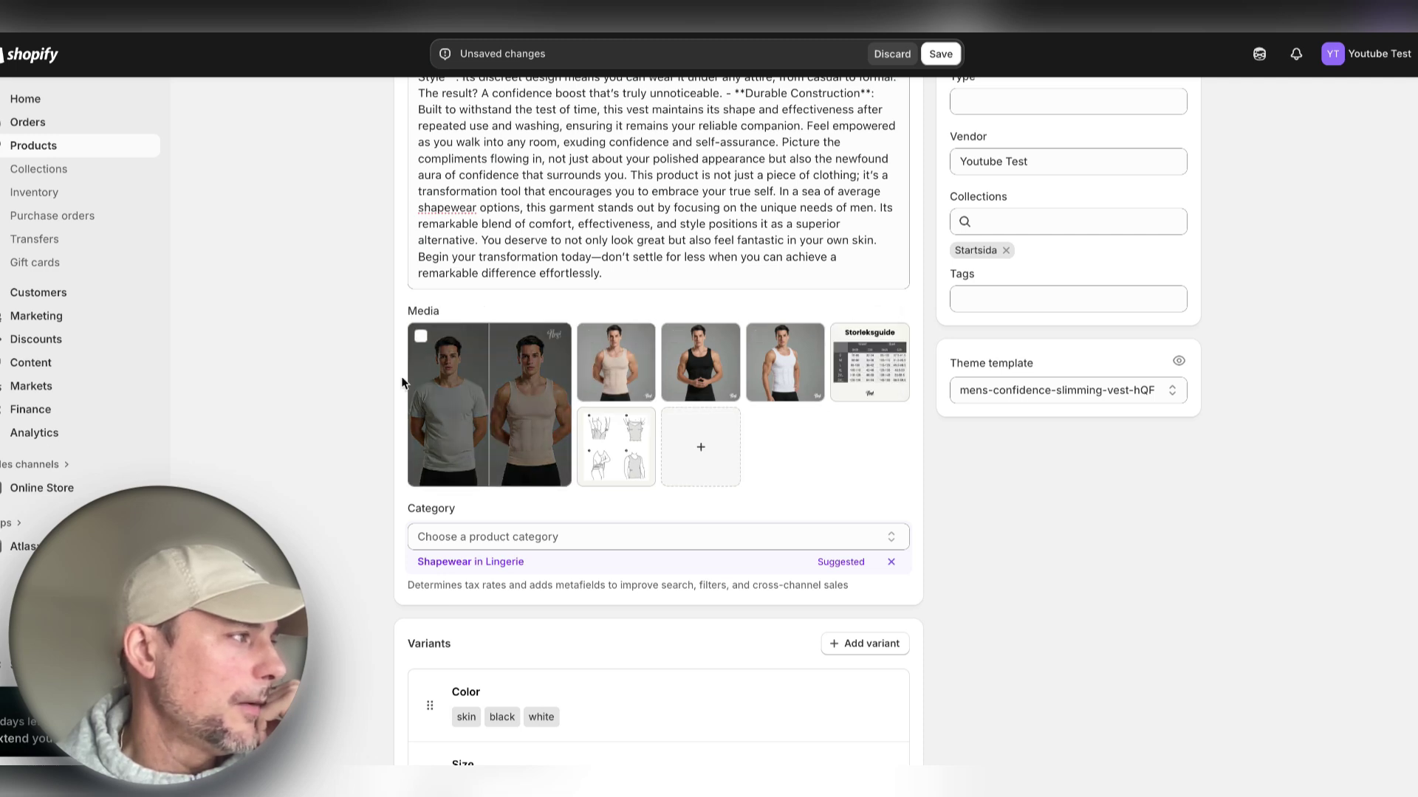
pyautogui.click(421, 336)
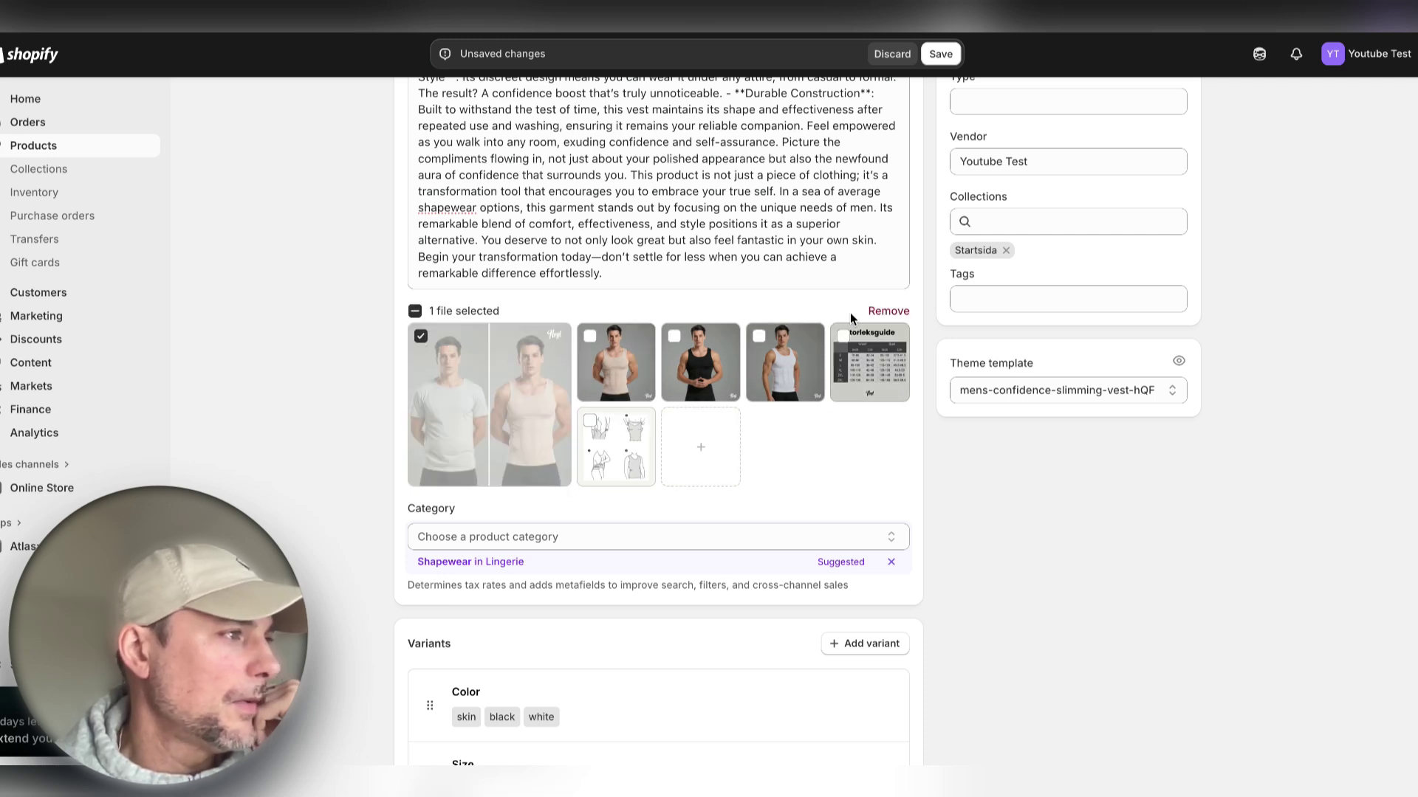
pyautogui.click(888, 311)
# - Rename the "skin" value of the Color option to "khaki"
pyautogui.scroll(-4, 577, 445)
pyautogui.click(577, 444)
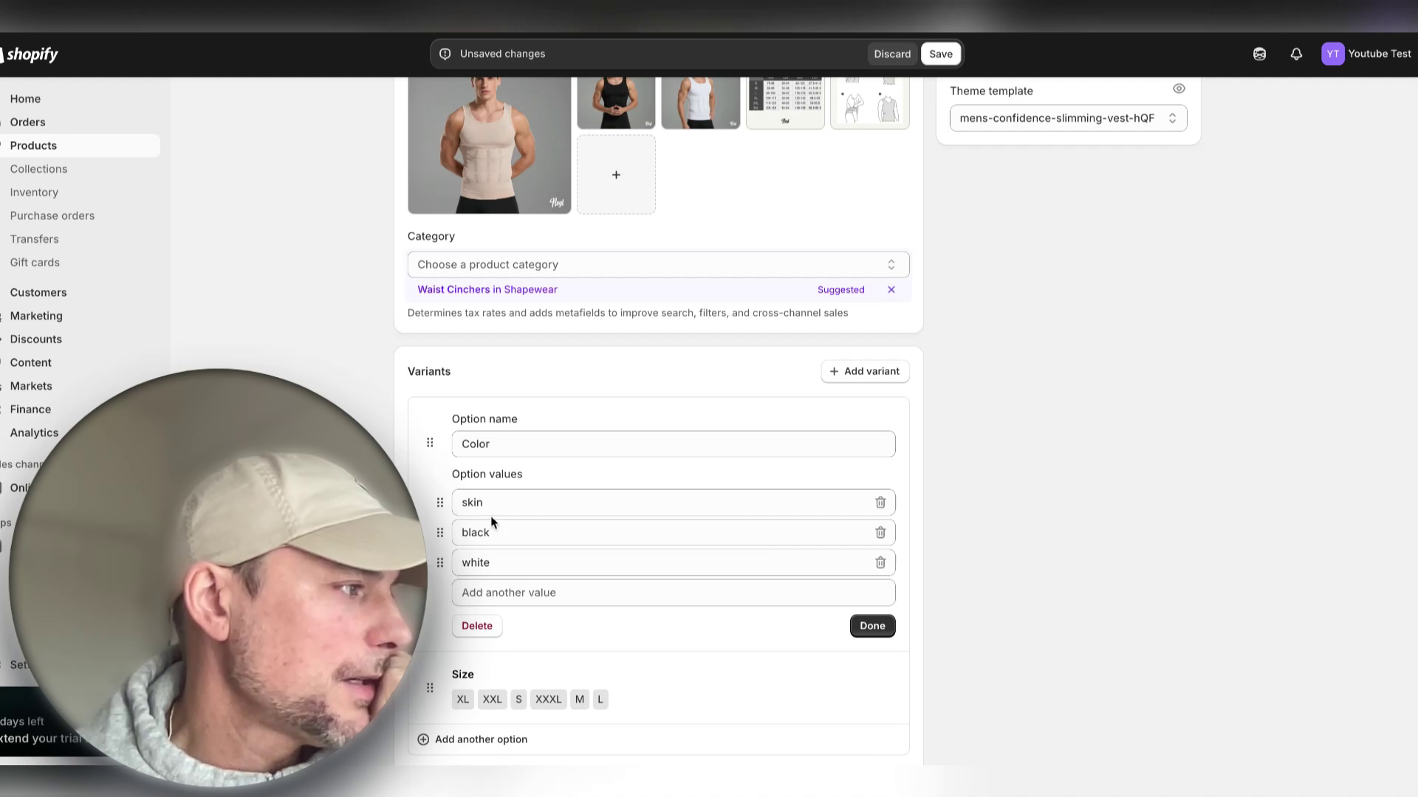
pyautogui.moveTo(482, 506); pyautogui.dragTo(457, 503)
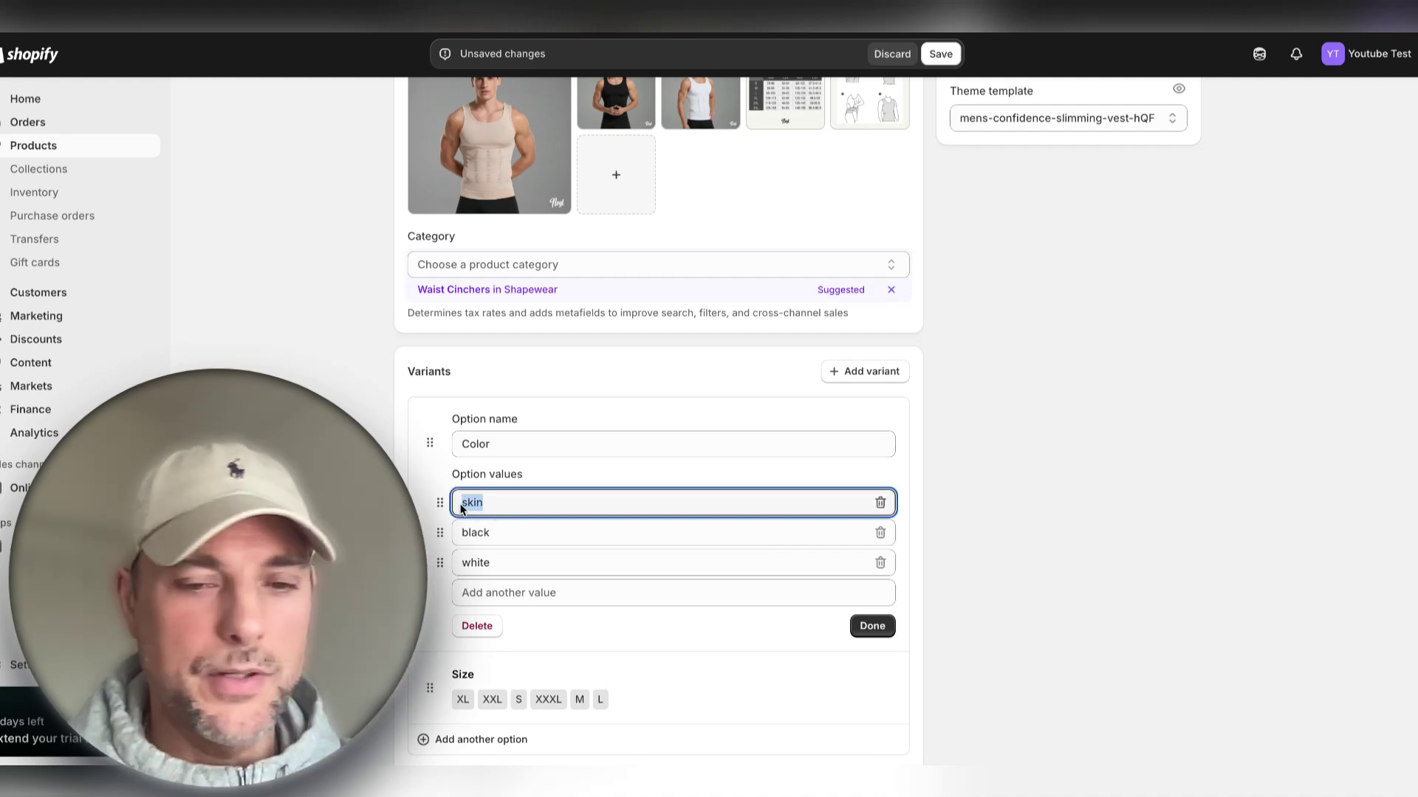
pyautogui.write('khaki')
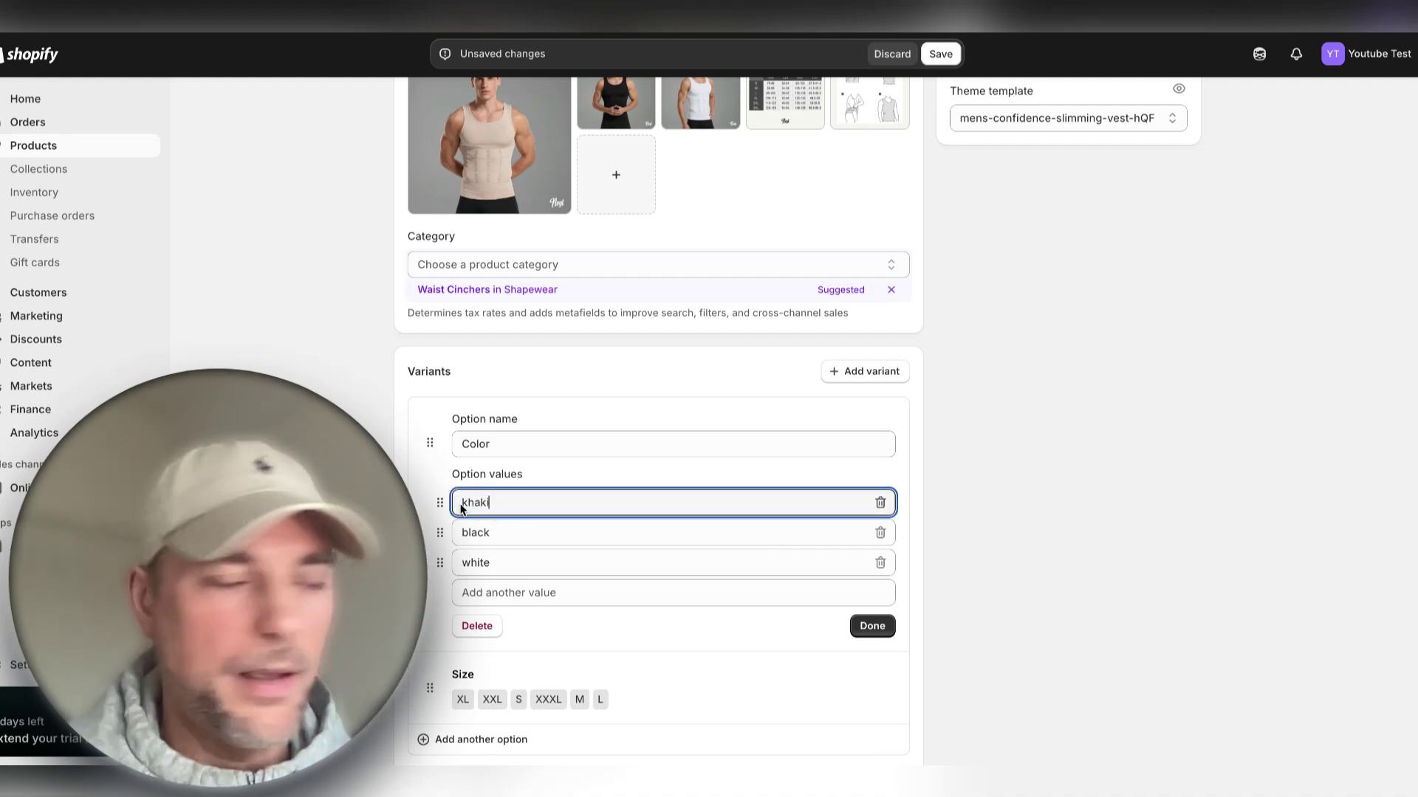
pyautogui.press('Return')
# - Reorder the Size option values to S, M, L, XL, XXL, XXXL and save the product
pyautogui.click(744, 510)
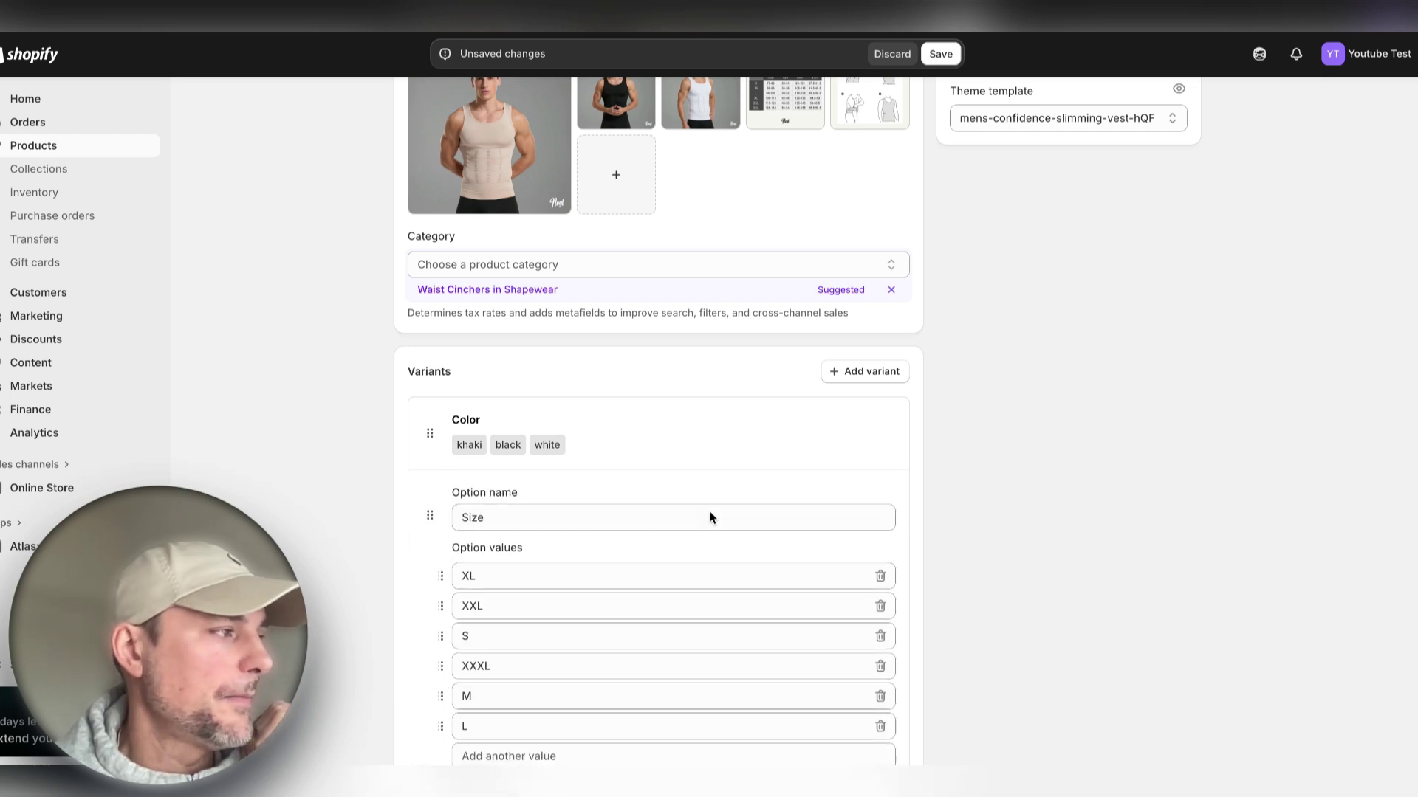
pyautogui.scroll(-1, 421, 559)
pyautogui.moveTo(440, 567); pyautogui.dragTo(440, 507)
pyautogui.moveTo(440, 627); pyautogui.dragTo(438, 537)
pyautogui.moveTo(439, 663); pyautogui.dragTo(440, 567)
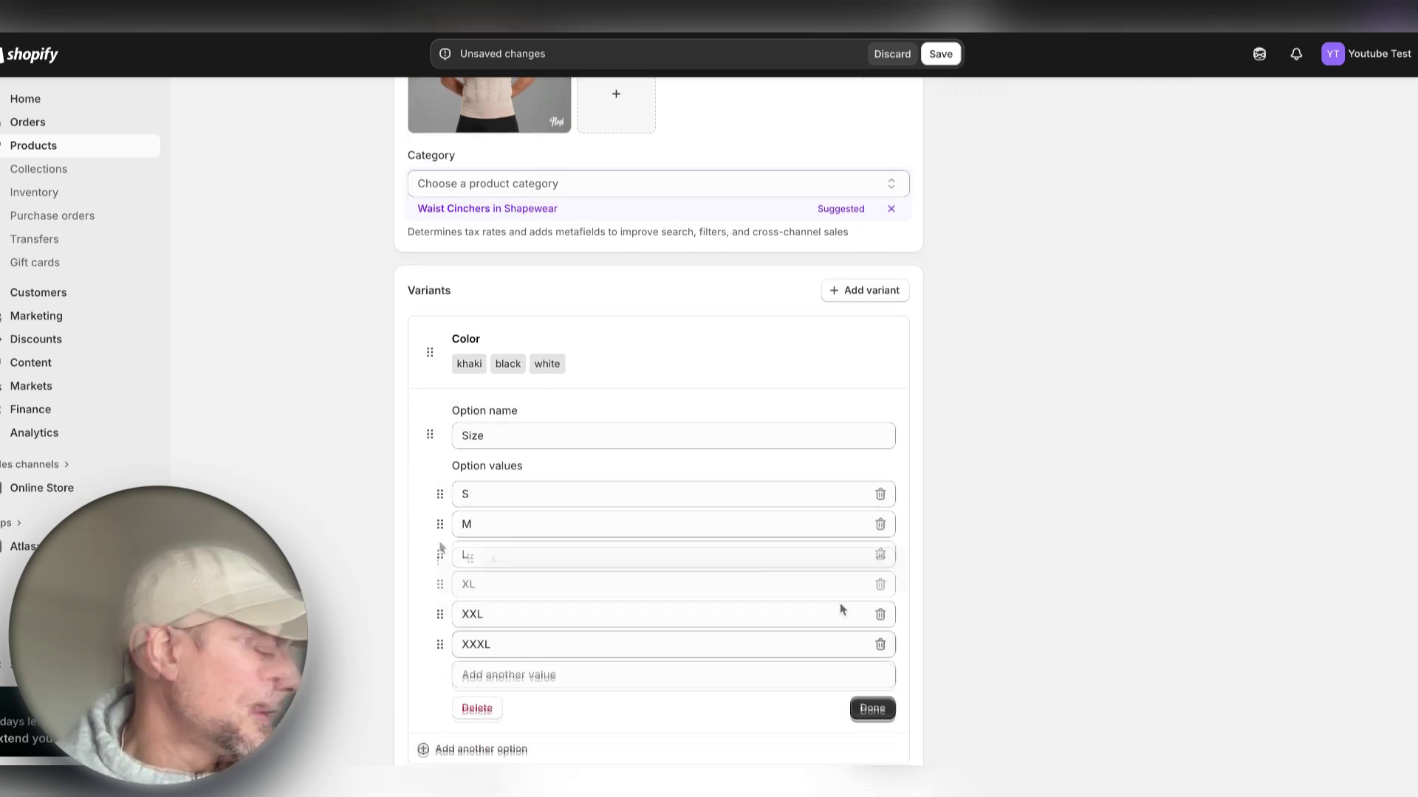
pyautogui.scroll(-1, 915, 528)
pyautogui.scroll(-7, 916, 527)
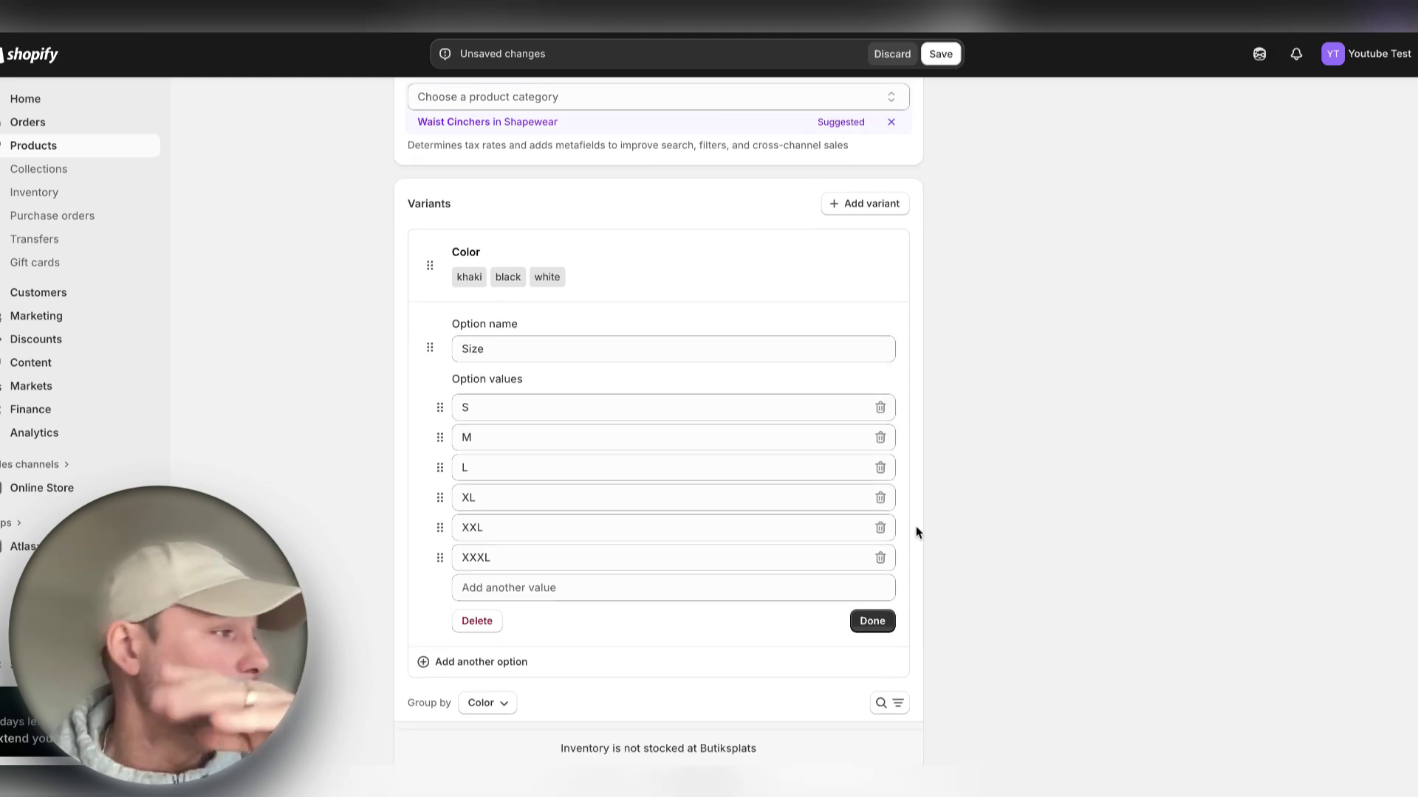
pyautogui.press('super+s')
# - Assign the matching vest photos to the khaki, black and white variants and save the product
pyautogui.click(455, 323)
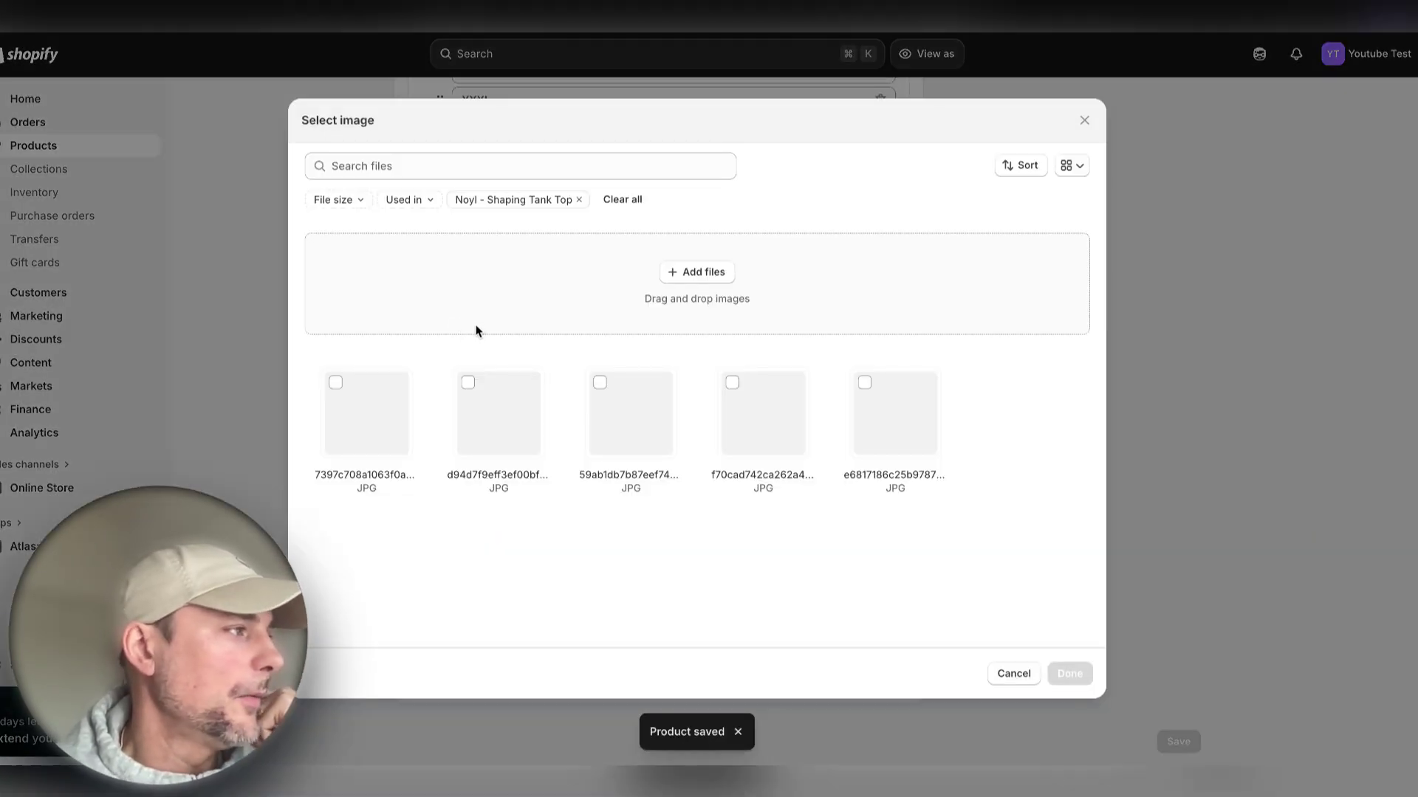
pyautogui.doubleClick(872, 406)
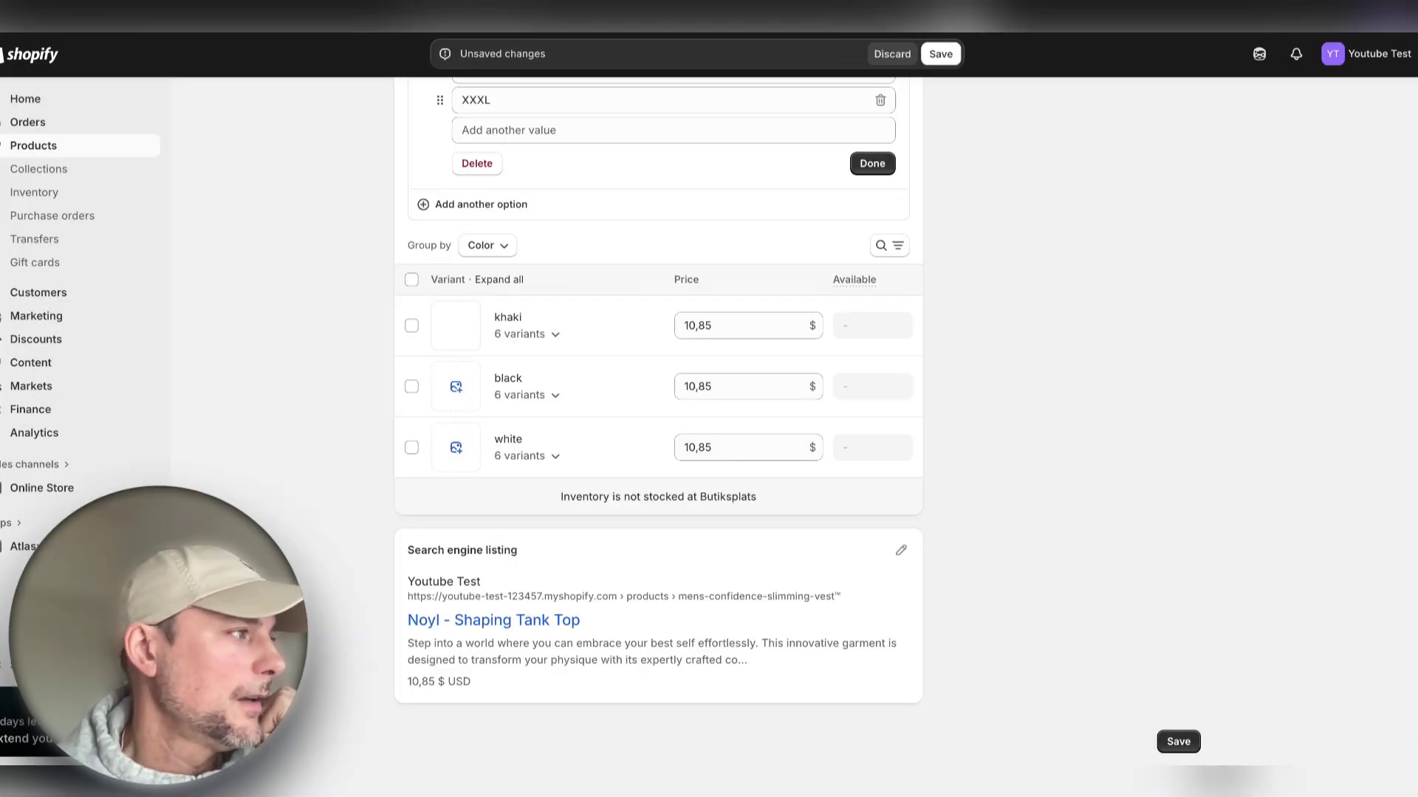
pyautogui.click(456, 386)
pyautogui.click(730, 395)
pyautogui.click(1069, 673)
pyautogui.click(456, 450)
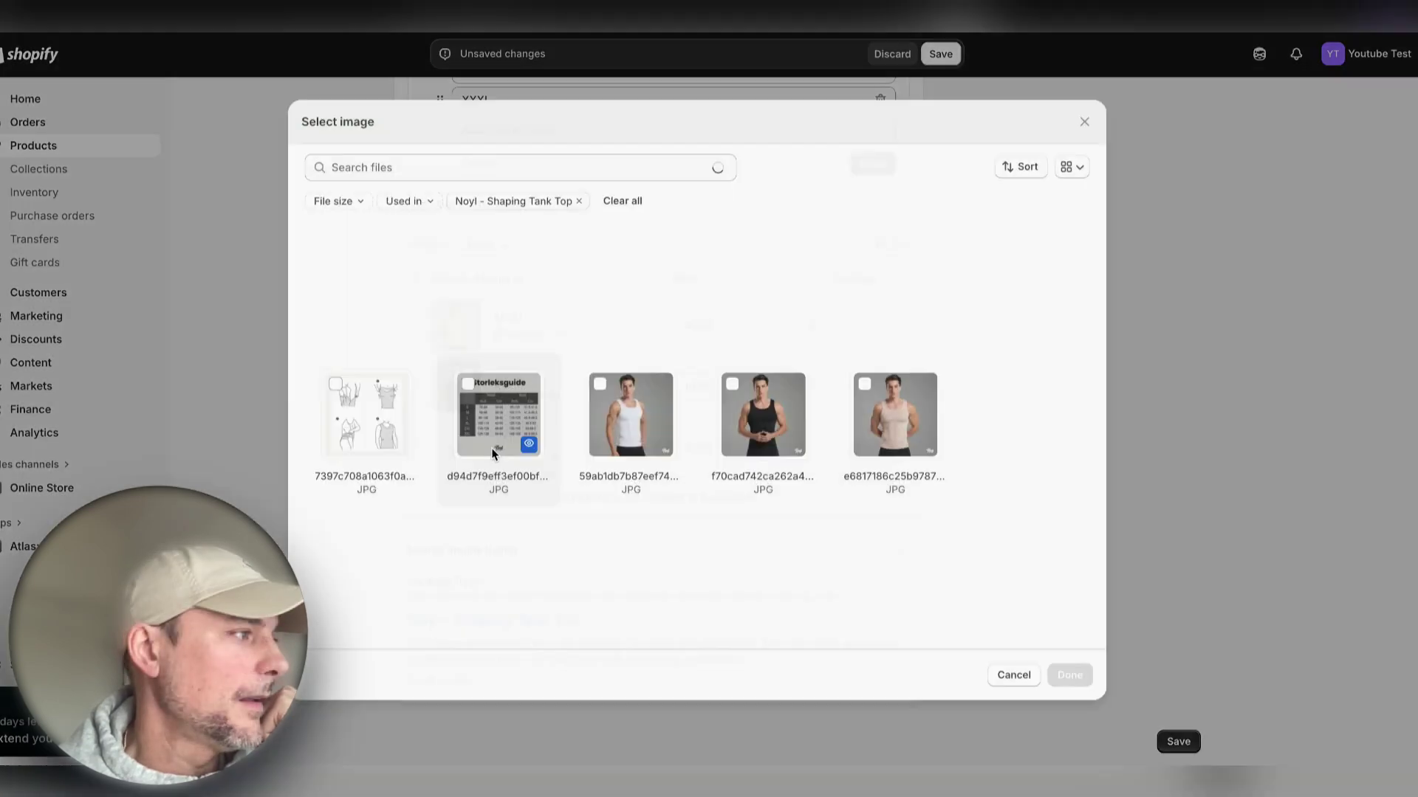
pyautogui.click(599, 383)
pyautogui.click(1070, 673)
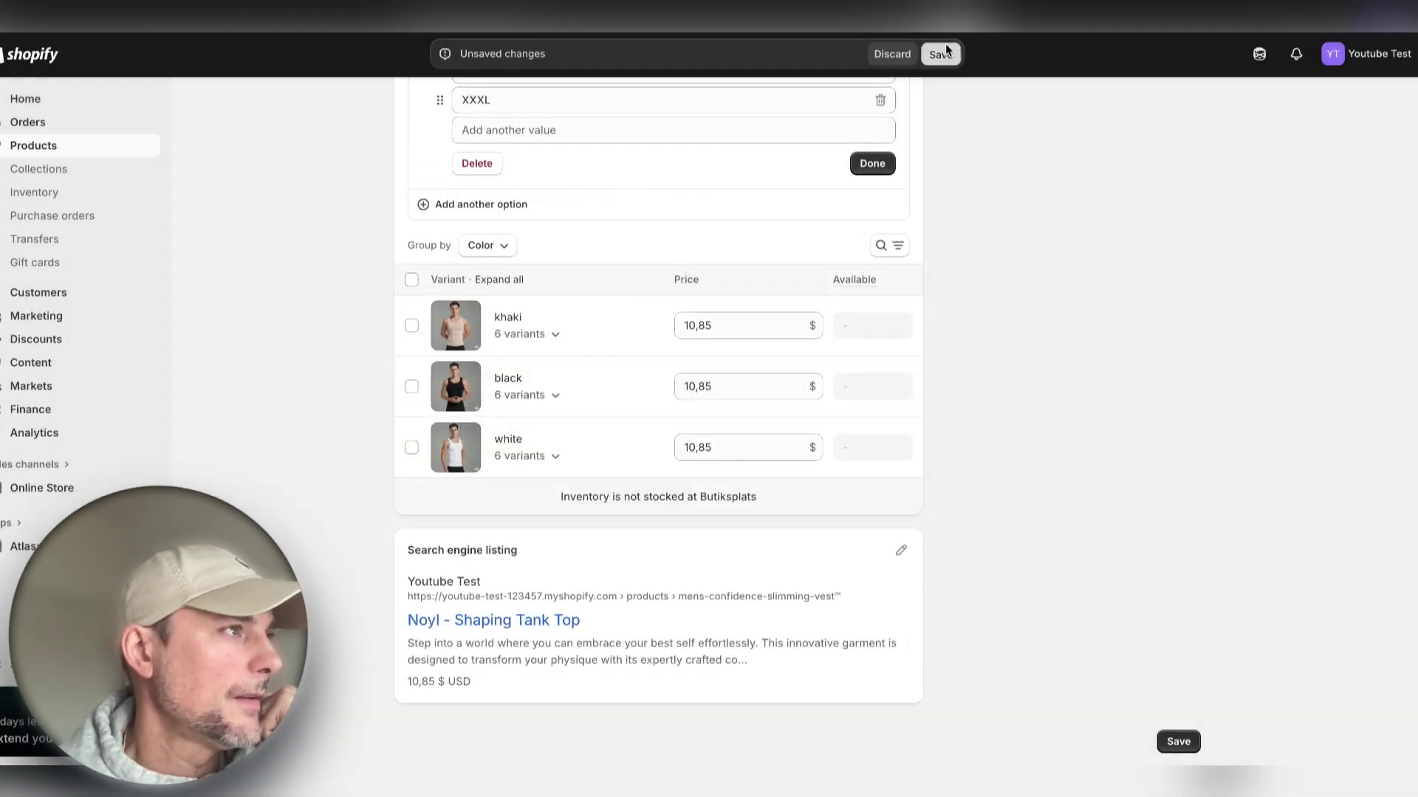
pyautogui.press('super+s')
# - Bulk edit all 18 variants and set their price to 19,95 USD
pyautogui.click(411, 280)
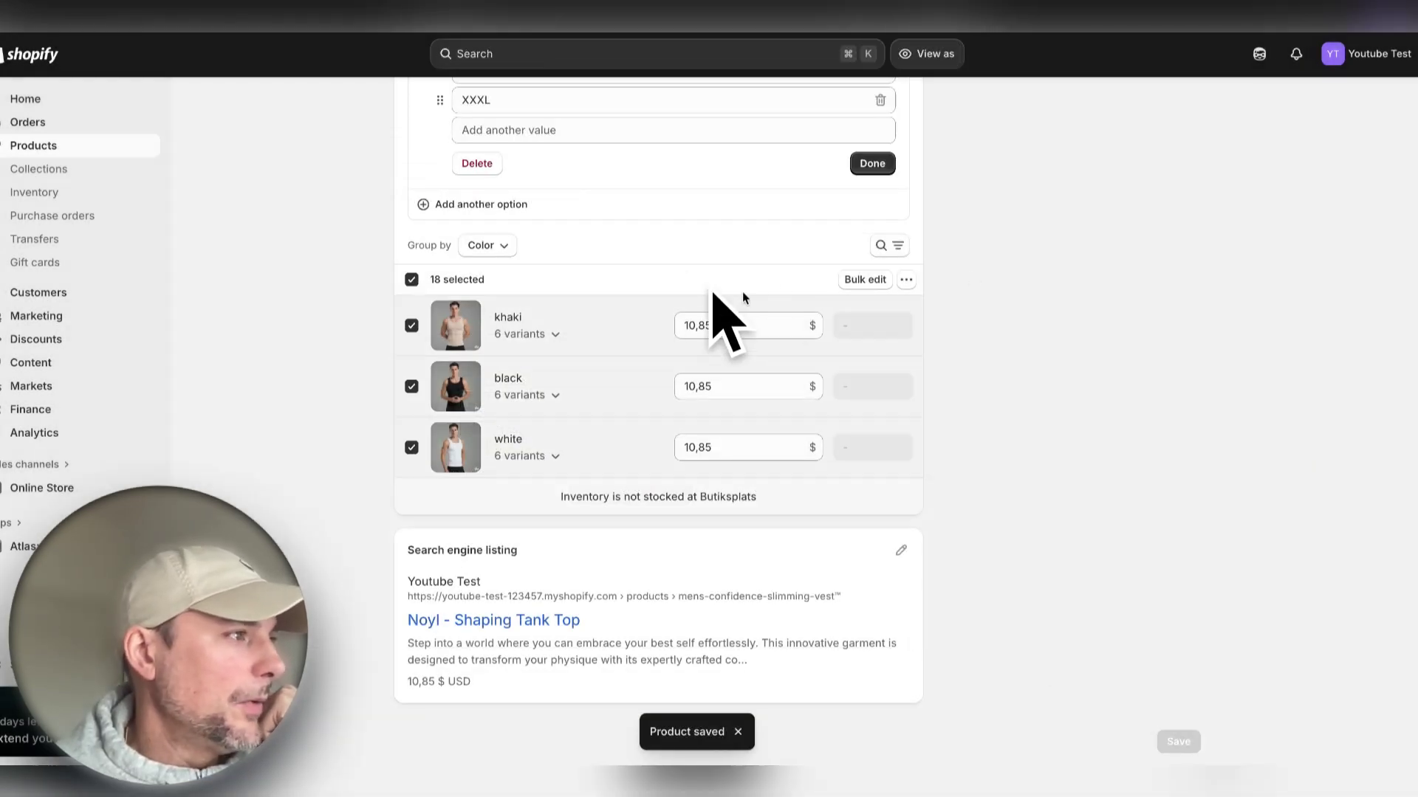
pyautogui.click(856, 280)
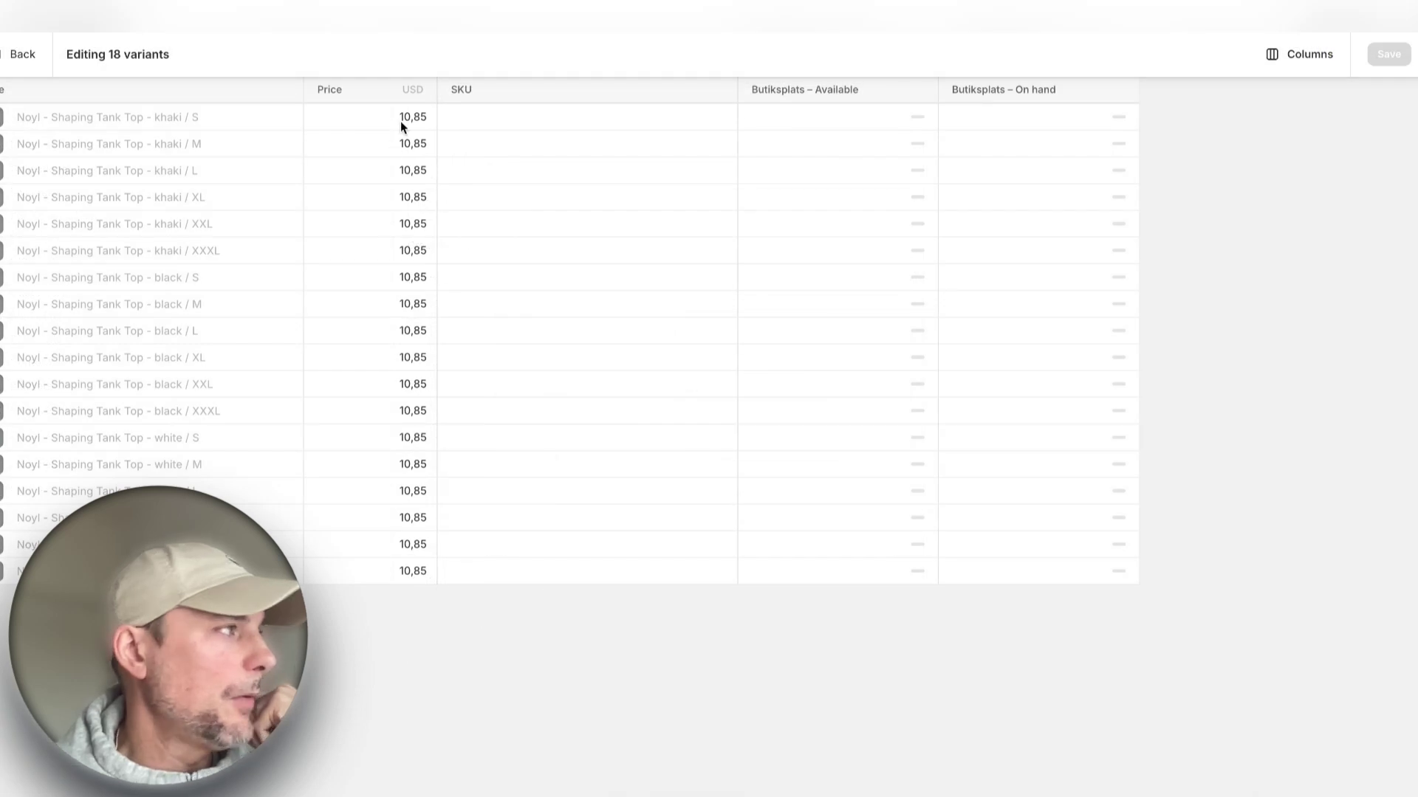
pyautogui.click(403, 124)
pyautogui.write('19')
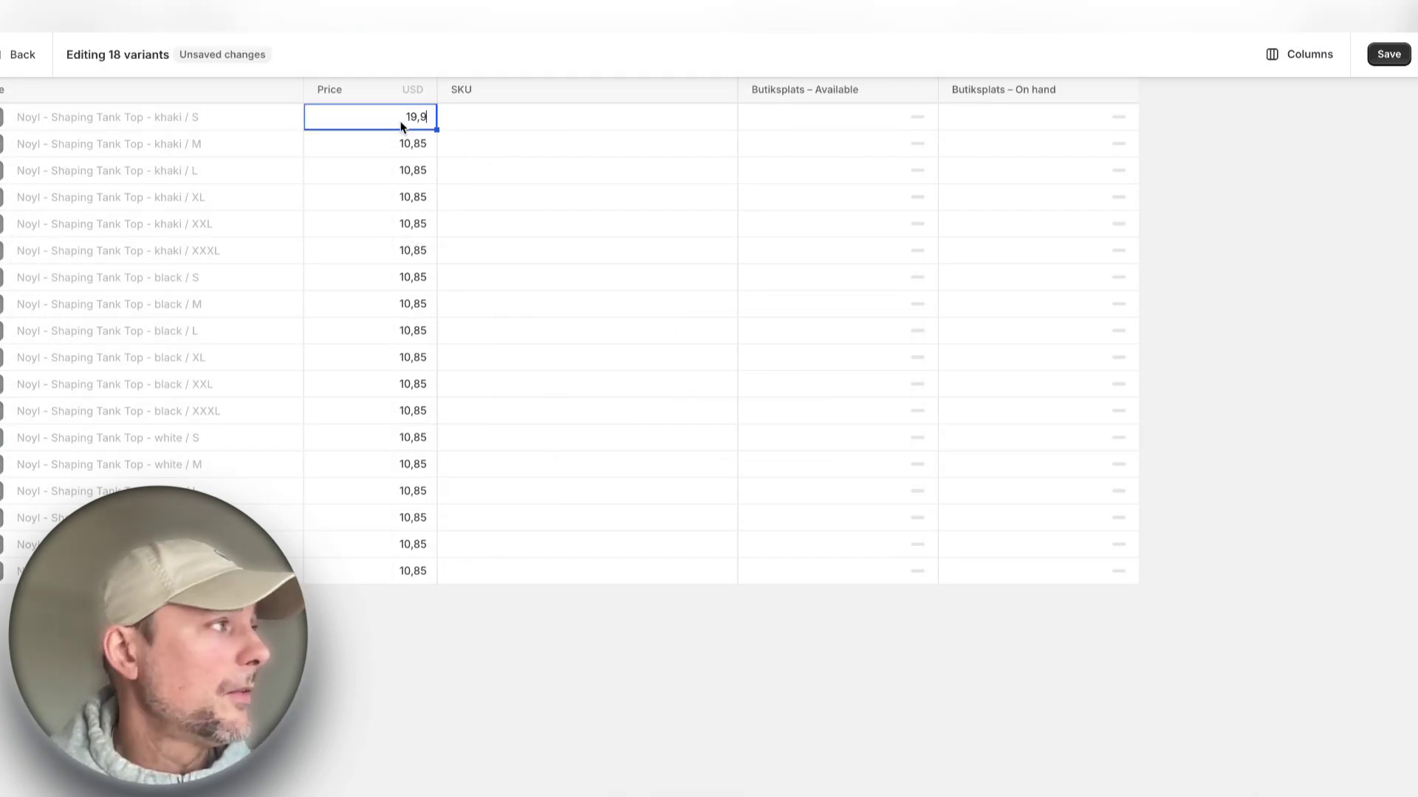
# - Add the Compare-at price column to the bulk editor and set it to 29,95 USD for all variants
pyautogui.click(1288, 55)
pyautogui.click(1172, 284)
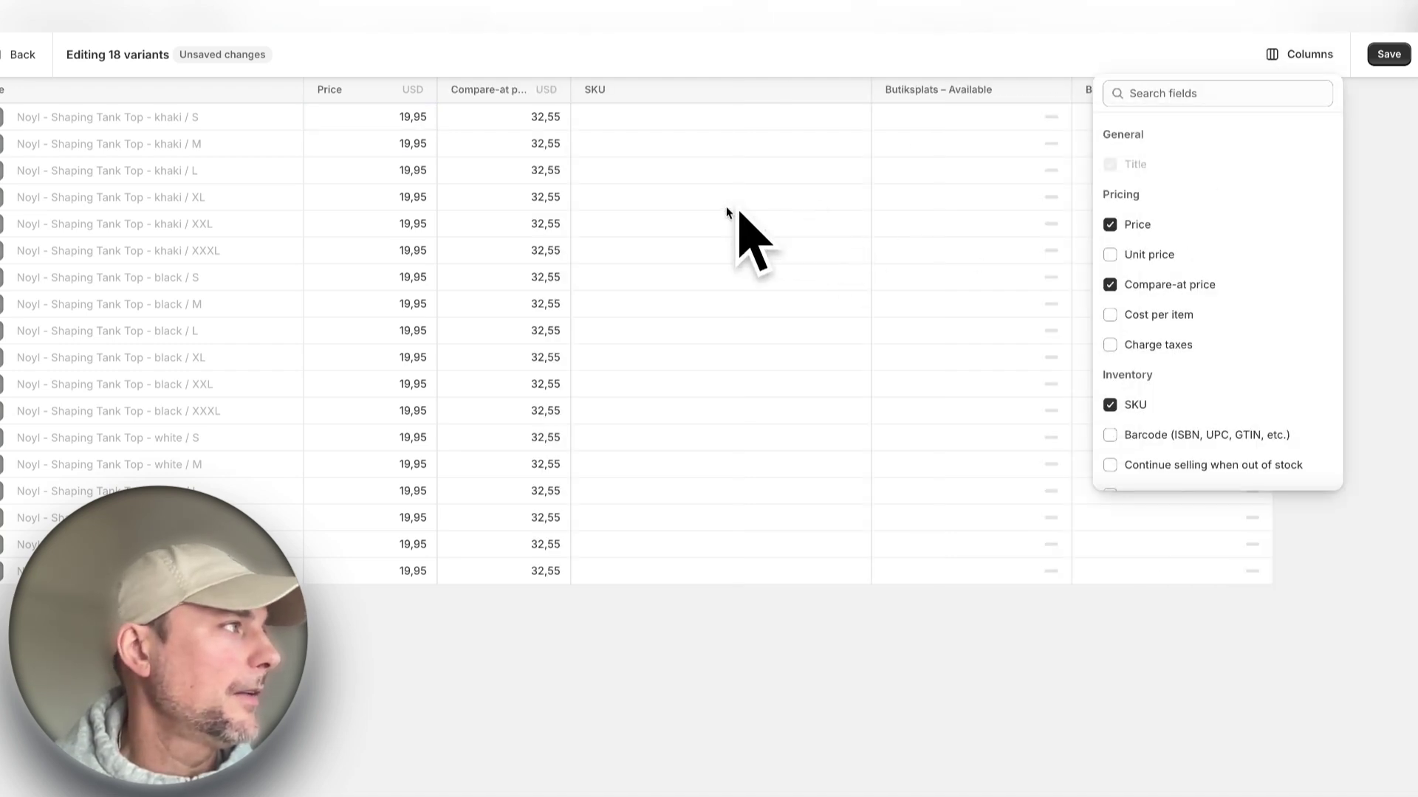
pyautogui.click(528, 118)
pyautogui.write('29,')
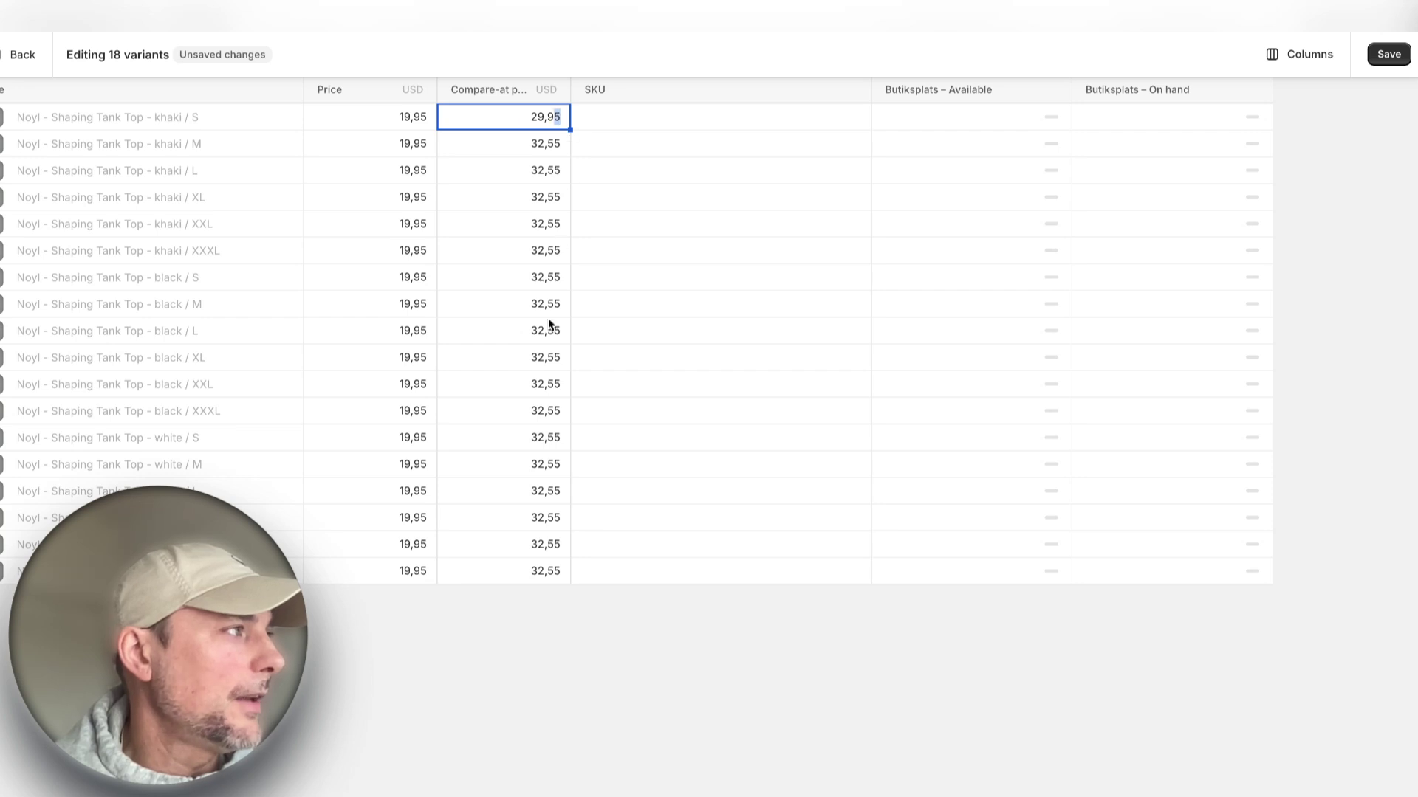
pyautogui.click(525, 176)
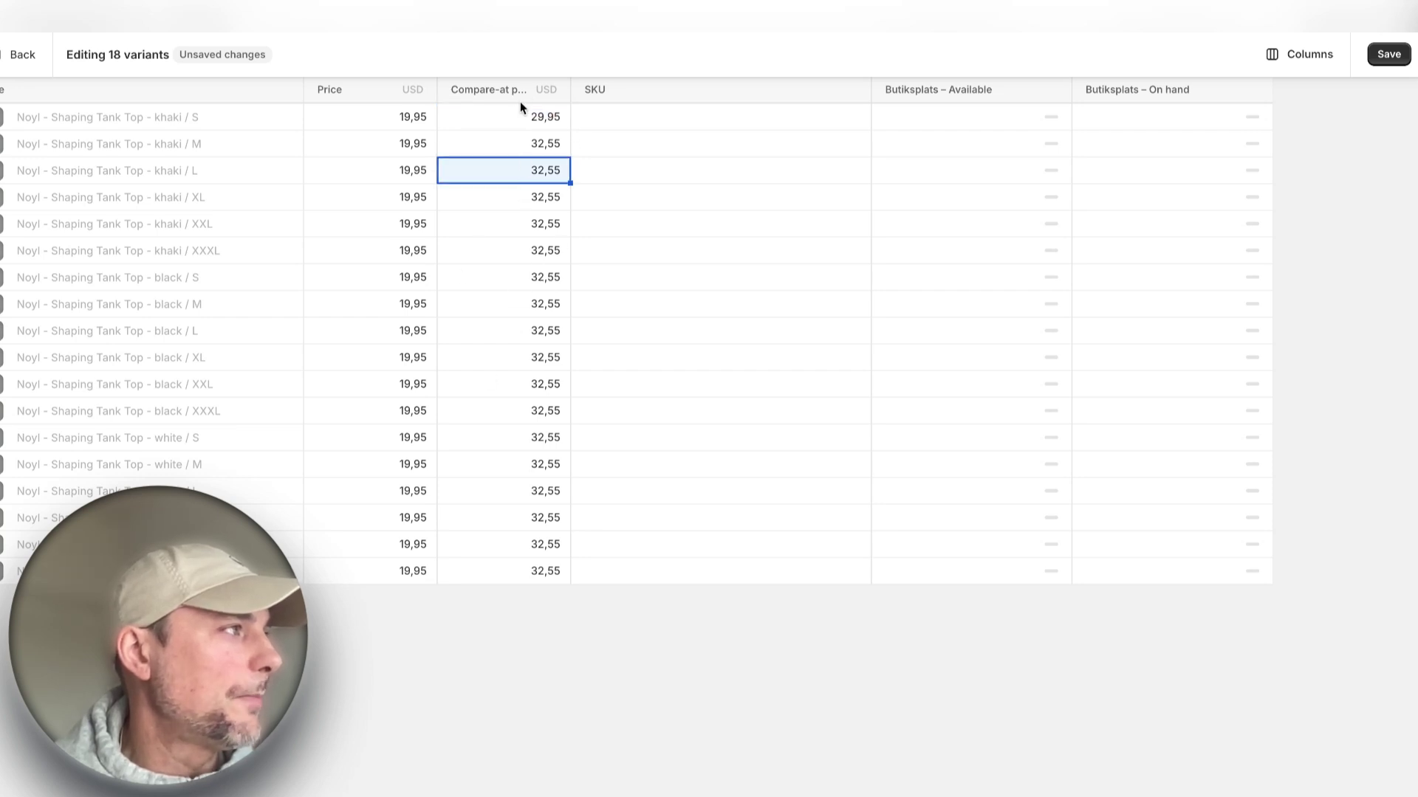
pyautogui.click(529, 113)
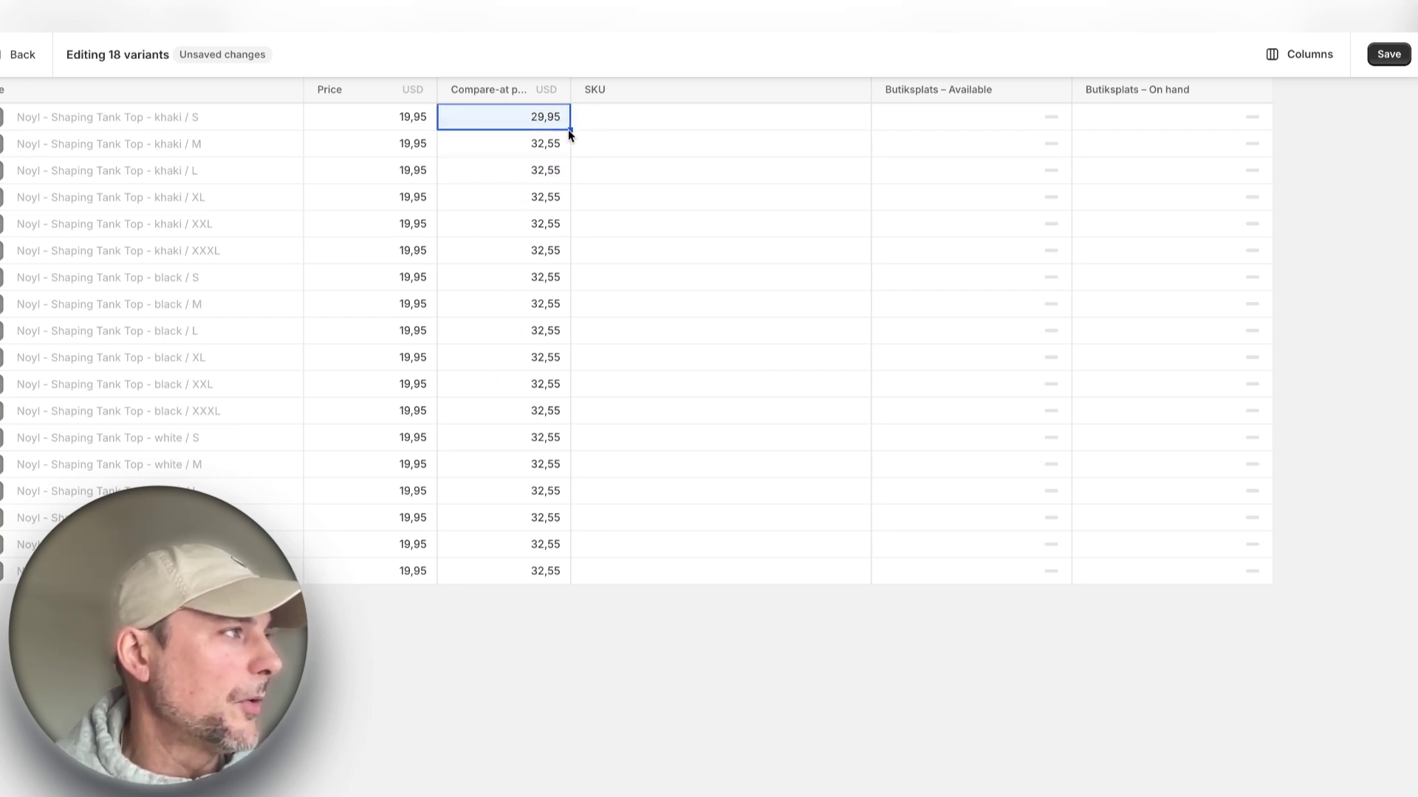
pyautogui.moveTo(559, 580); pyautogui.dragTo(561, 581)
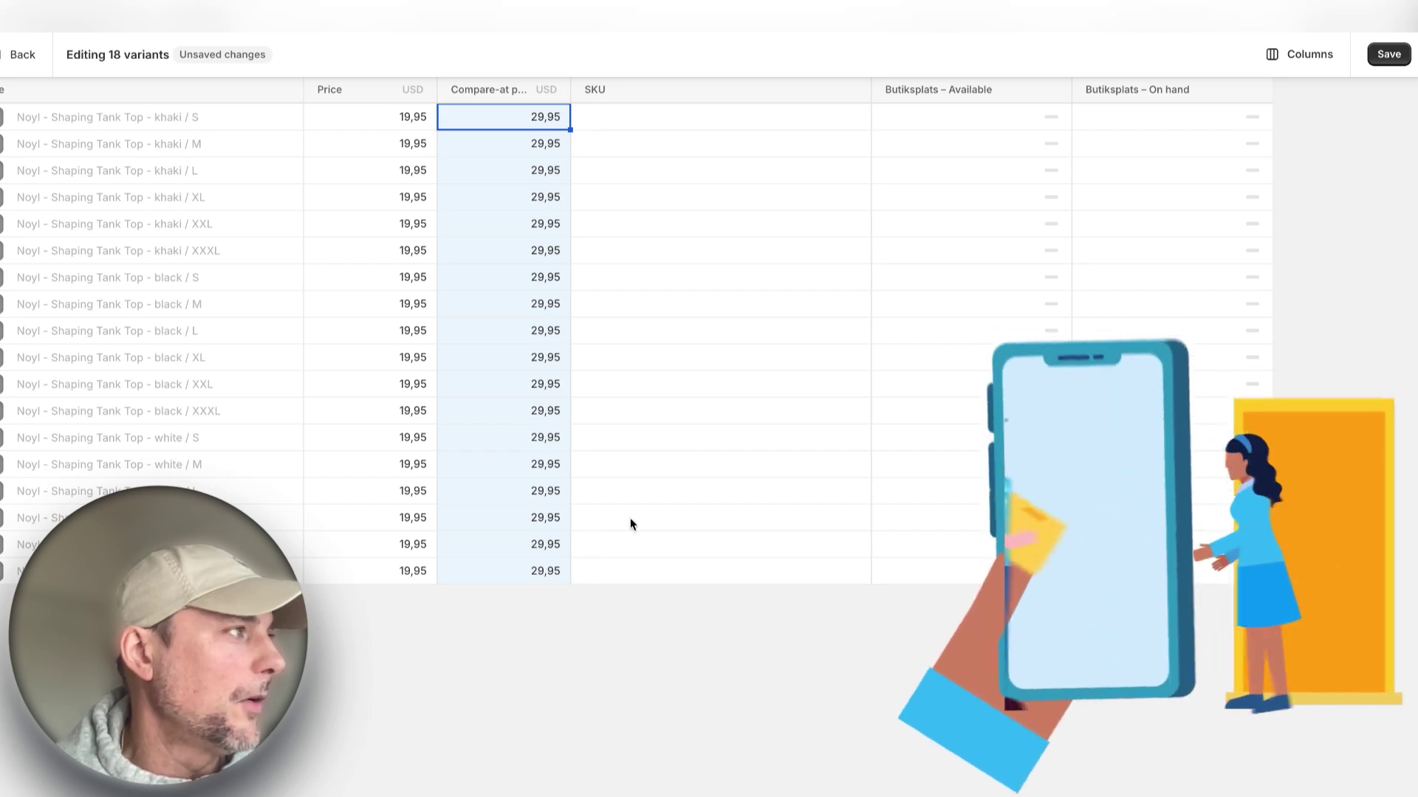
# - Save the bulk-edited variant prices
pyautogui.click(706, 517)
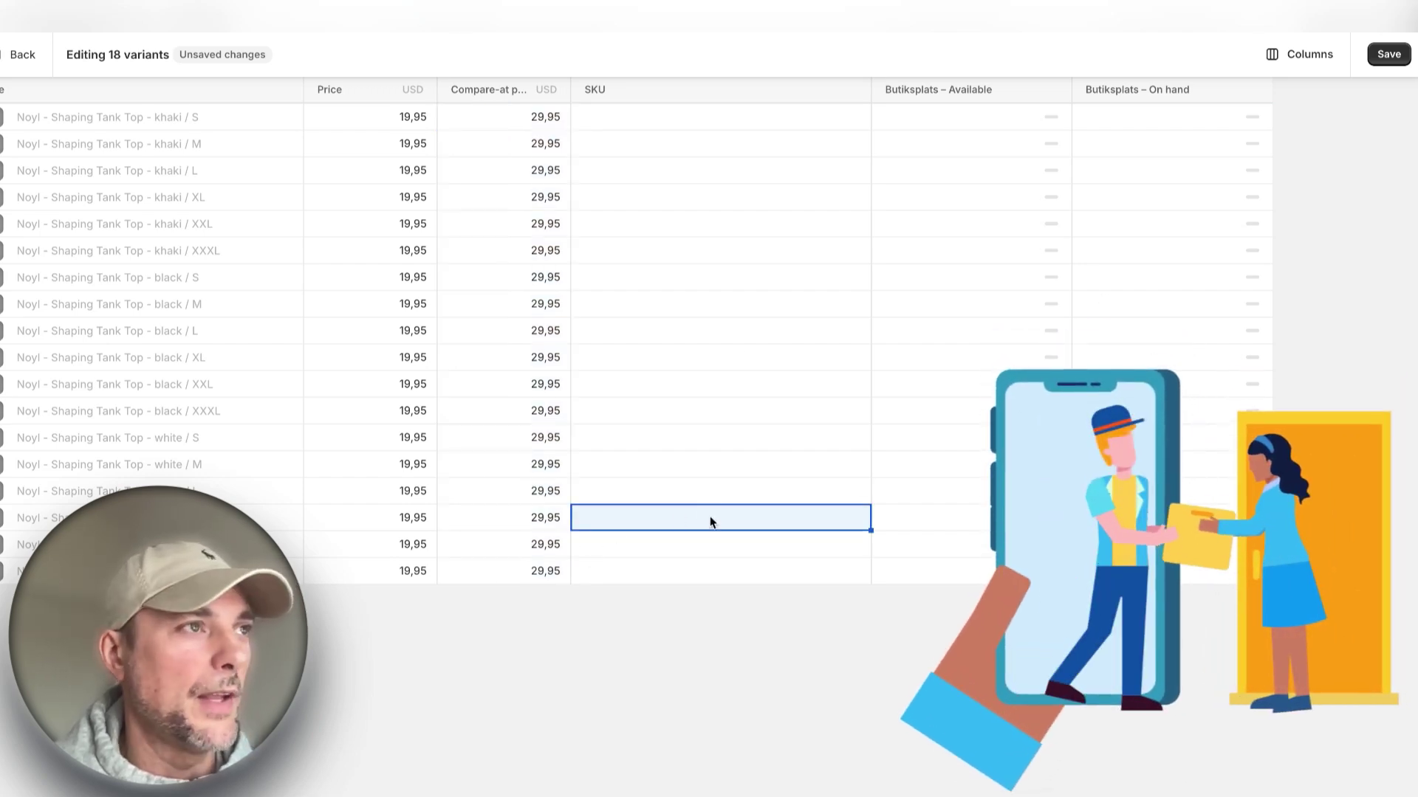
pyautogui.click(1388, 54)
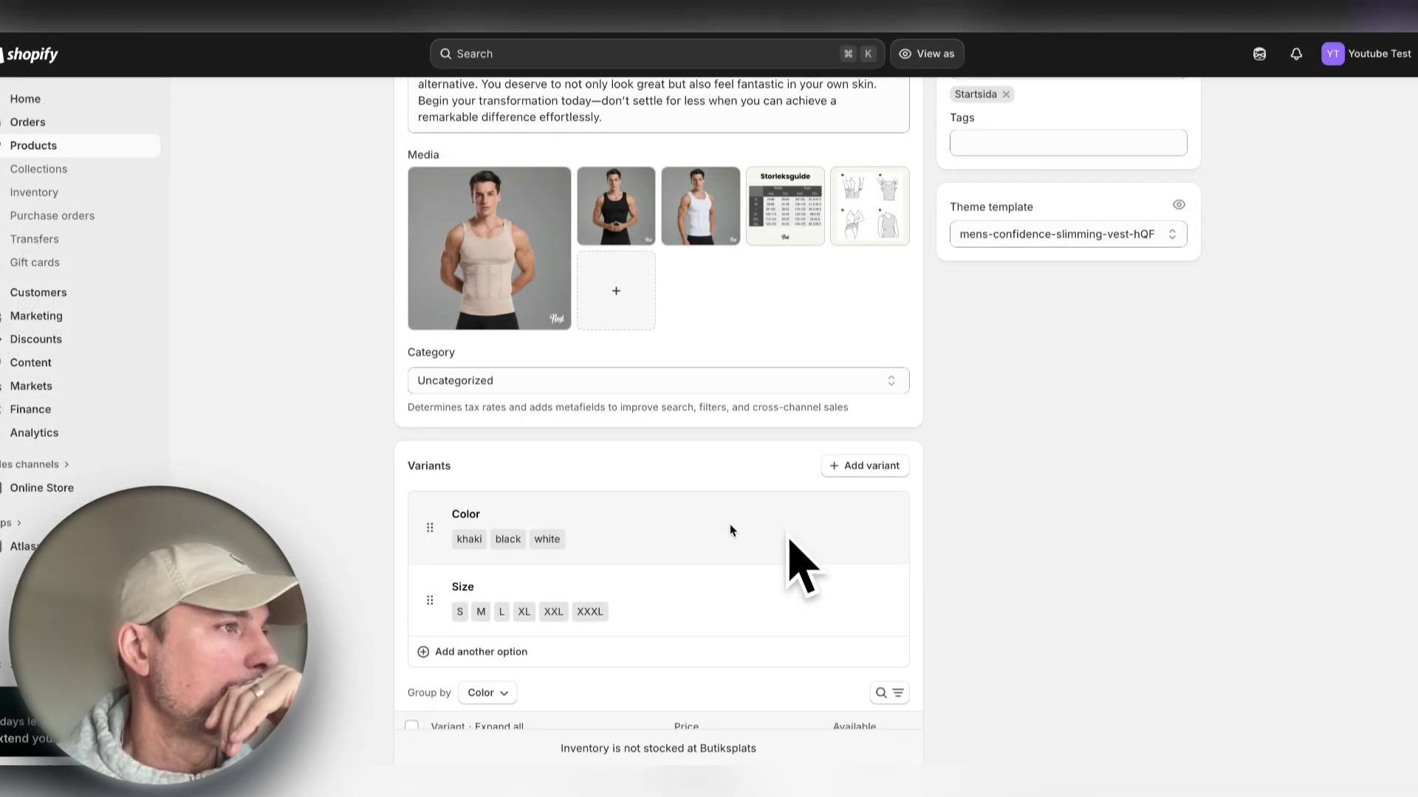
# - Switch to the Atlas: AI Store Builder app and start creating a new bundle deal
pyautogui.click(37, 488)
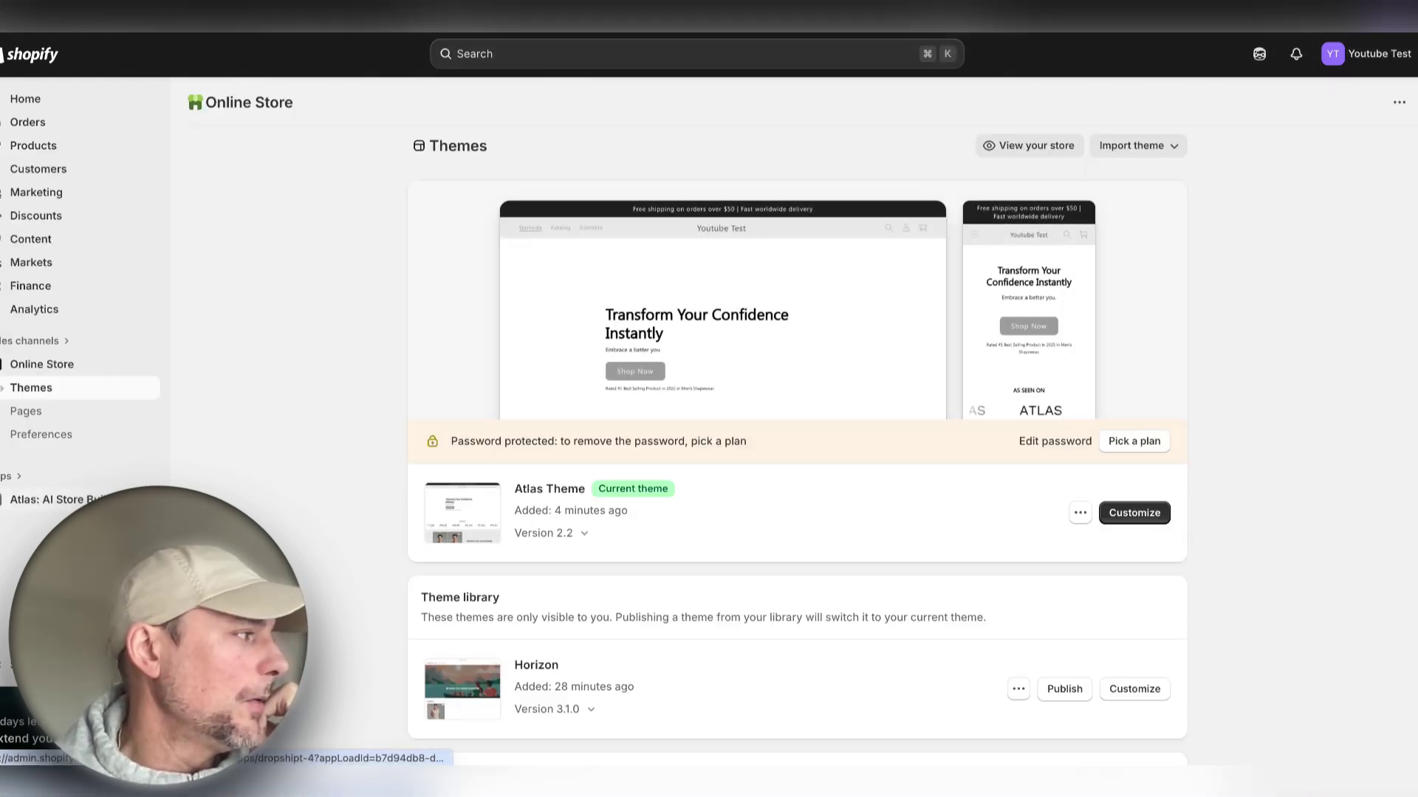
pyautogui.click(148, 499)
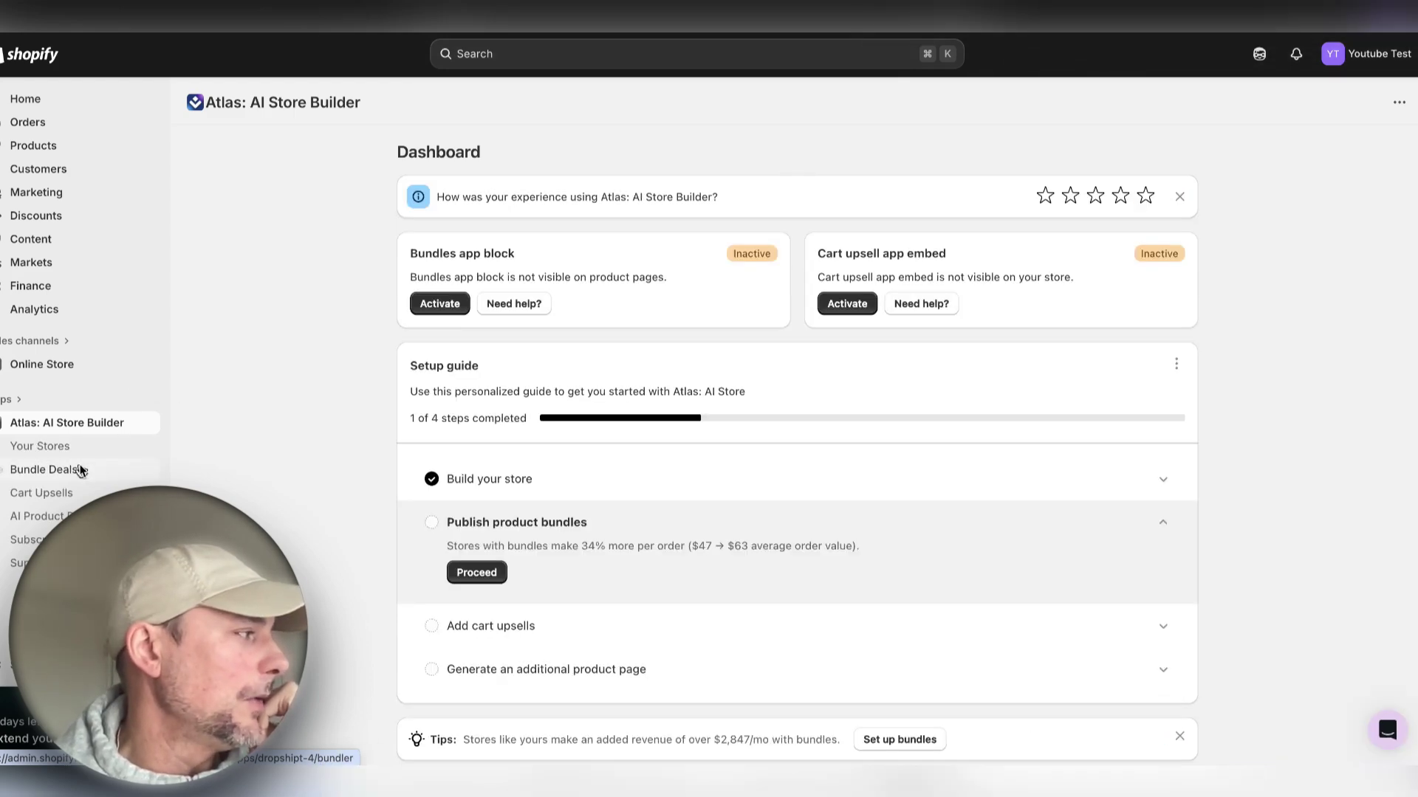
pyautogui.click(44, 470)
pyautogui.click(801, 555)
pyautogui.scroll(-2, 750, 458)
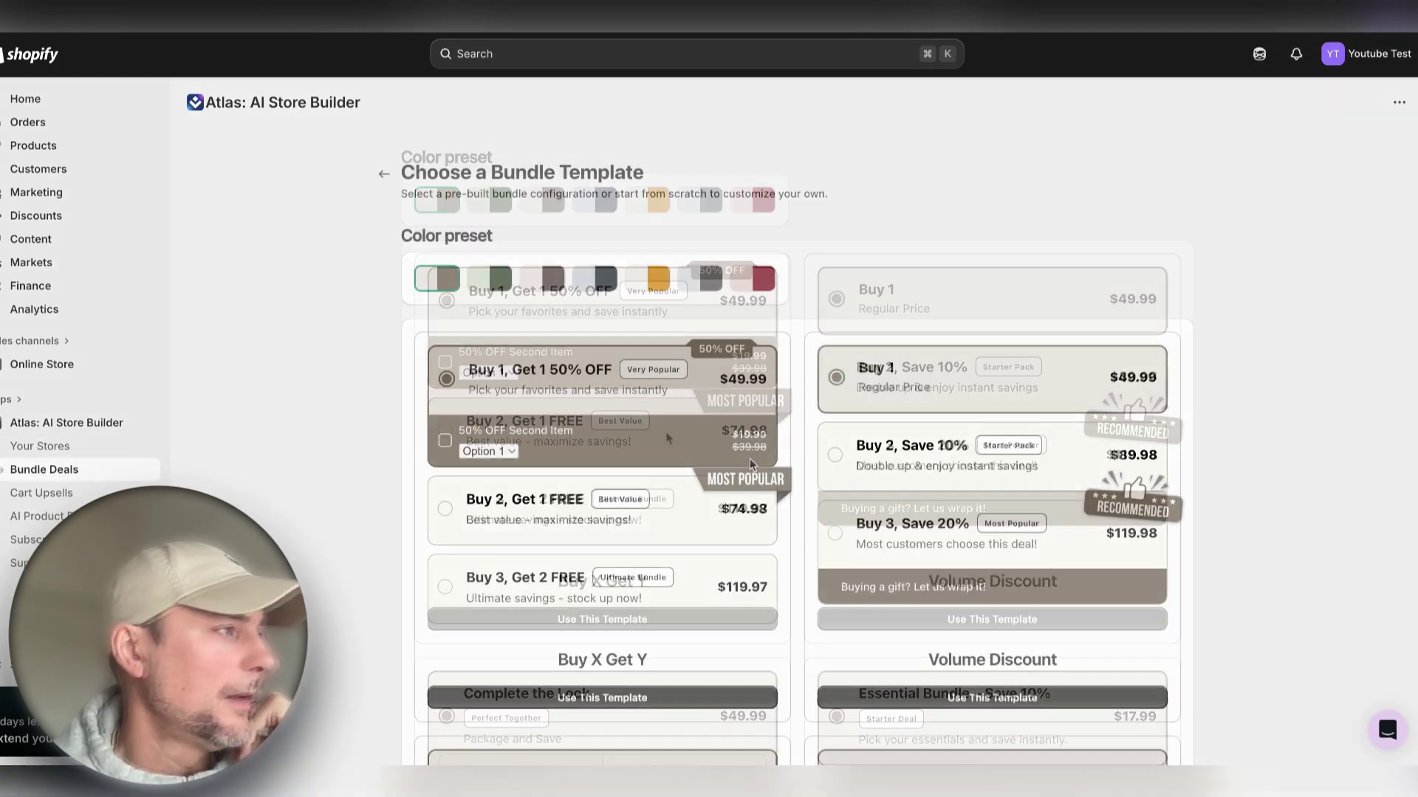
# - Choose the dark navy color preset and use the Buy X Get Y bundle template
pyautogui.click(594, 193)
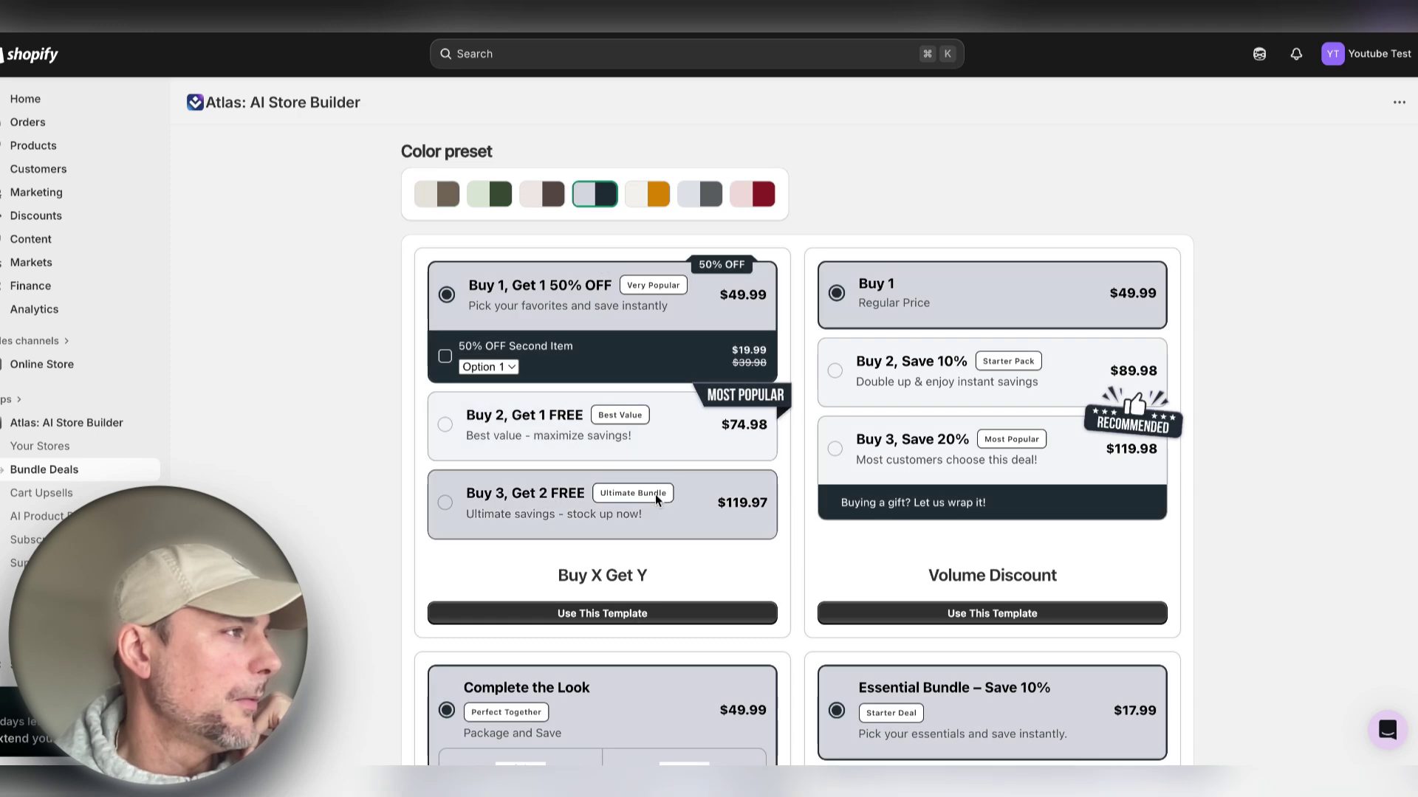
pyautogui.scroll(-1, 654, 494)
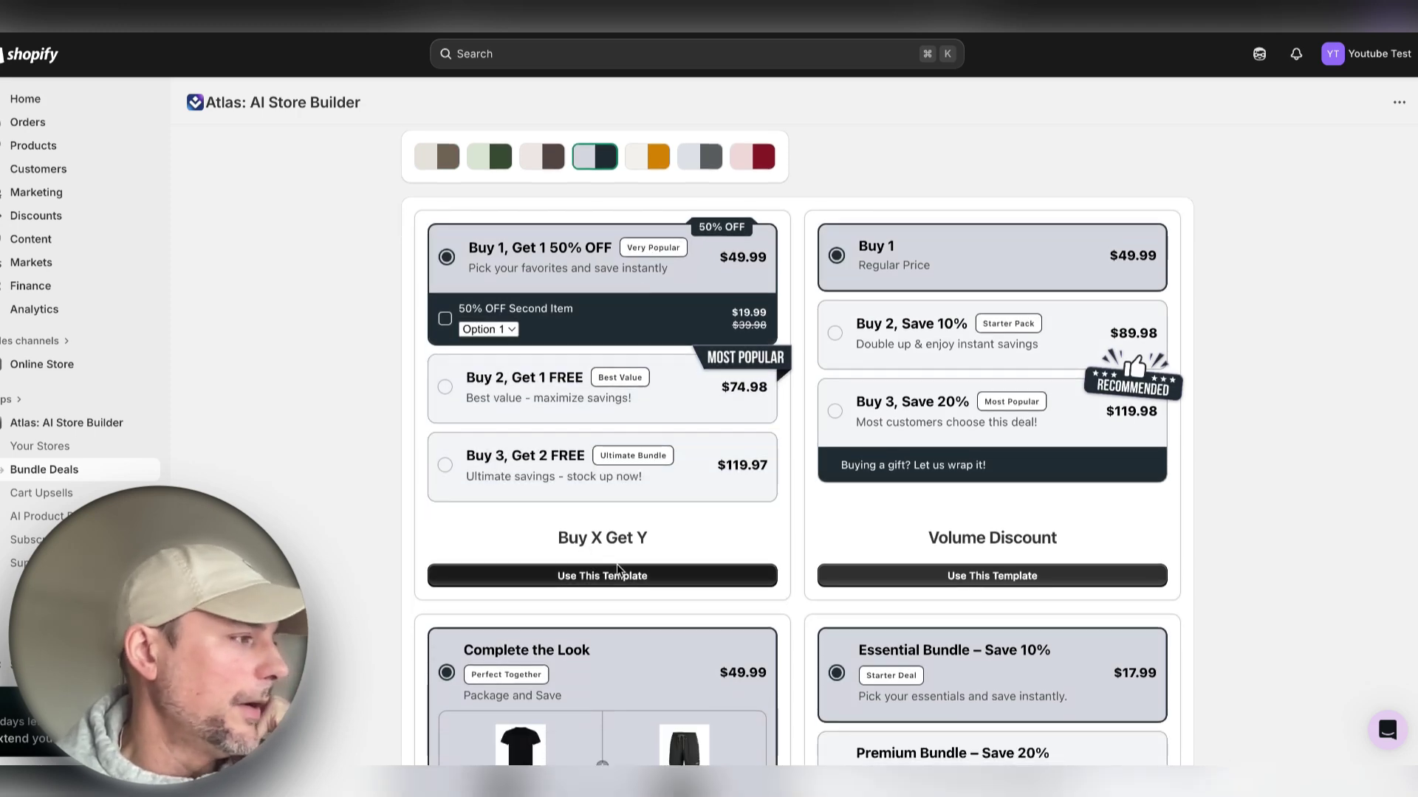
pyautogui.click(620, 573)
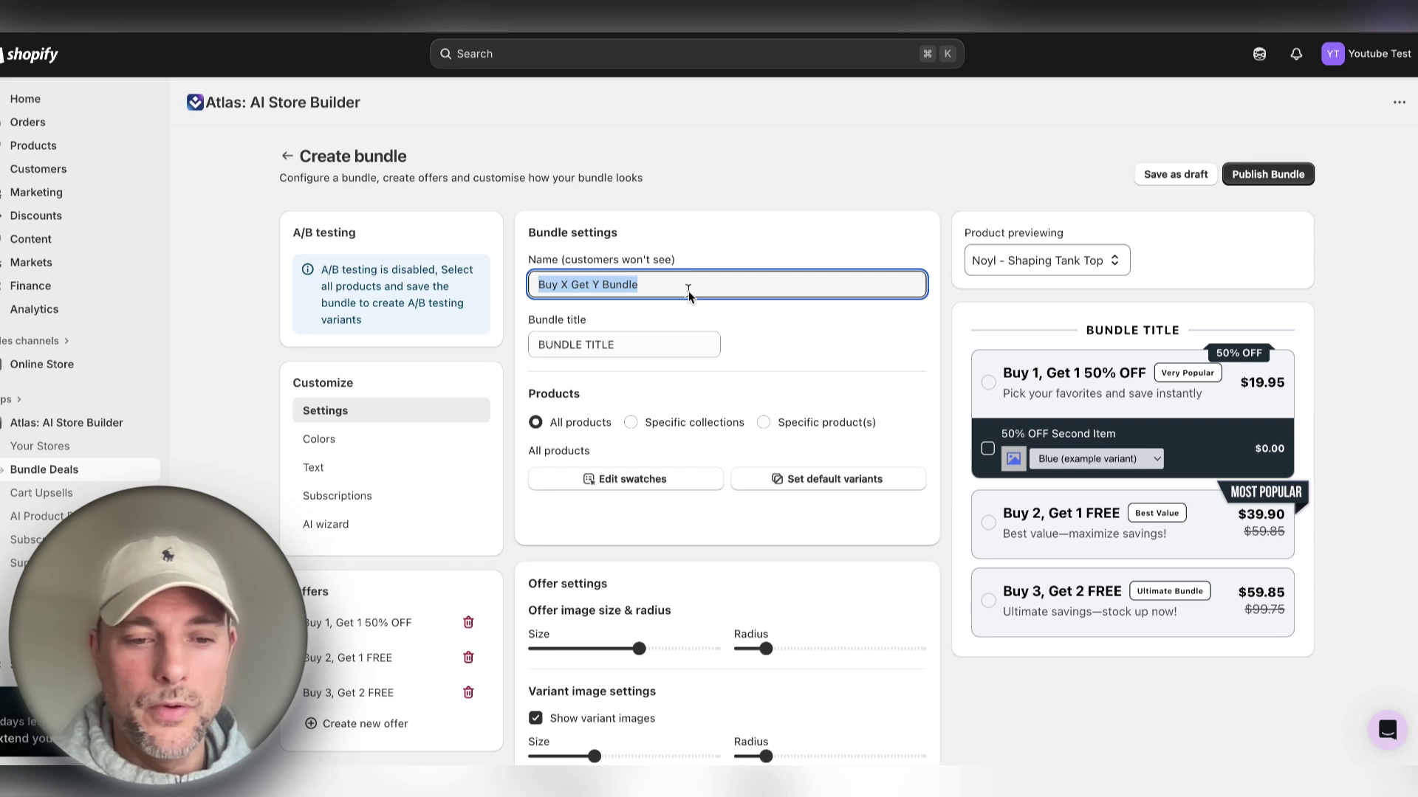
# - Name the bundle Shape Tank Top and leave its bundle title empty
pyautogui.write('Shape Tank')
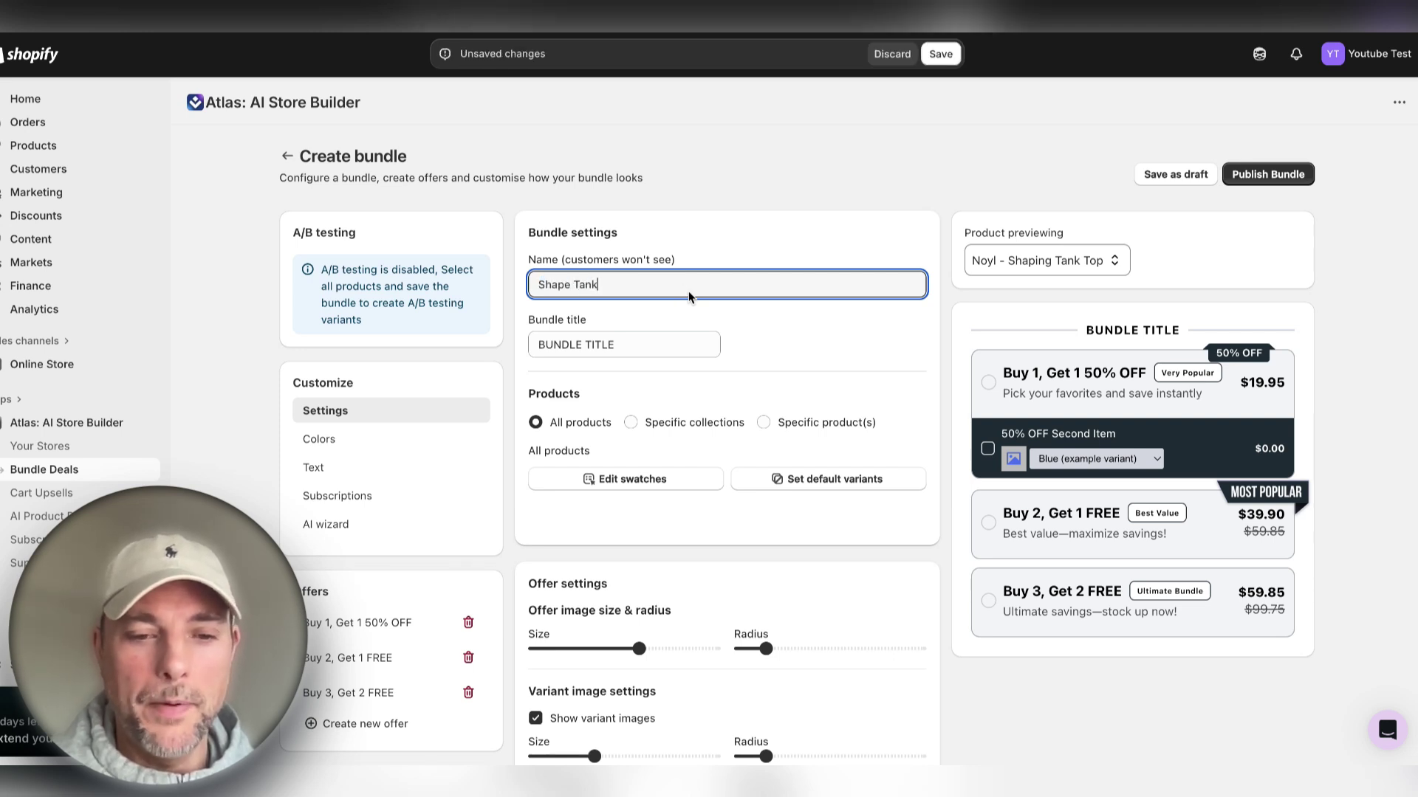
pyautogui.write(' Top')
pyautogui.click(680, 347)
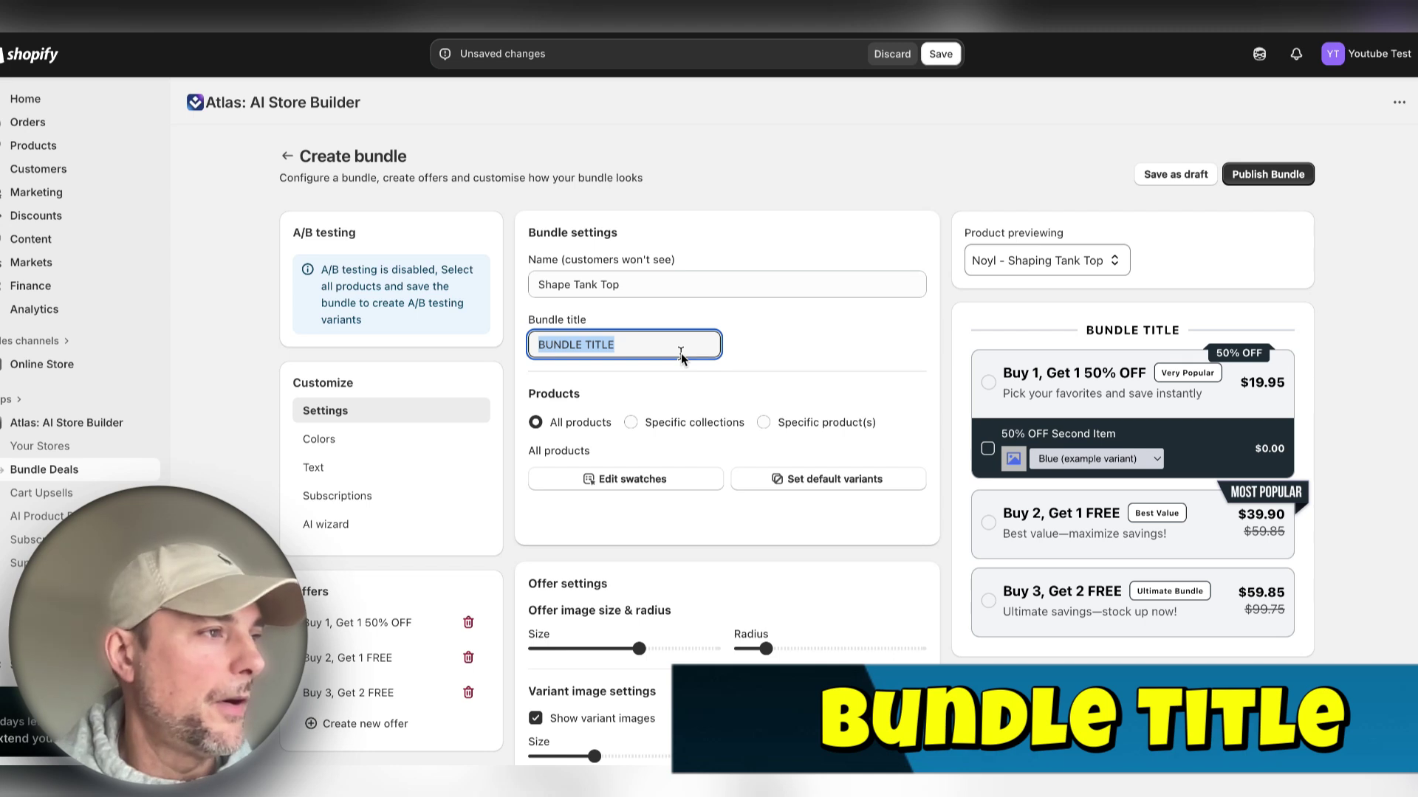
pyautogui.press('BackSpace')
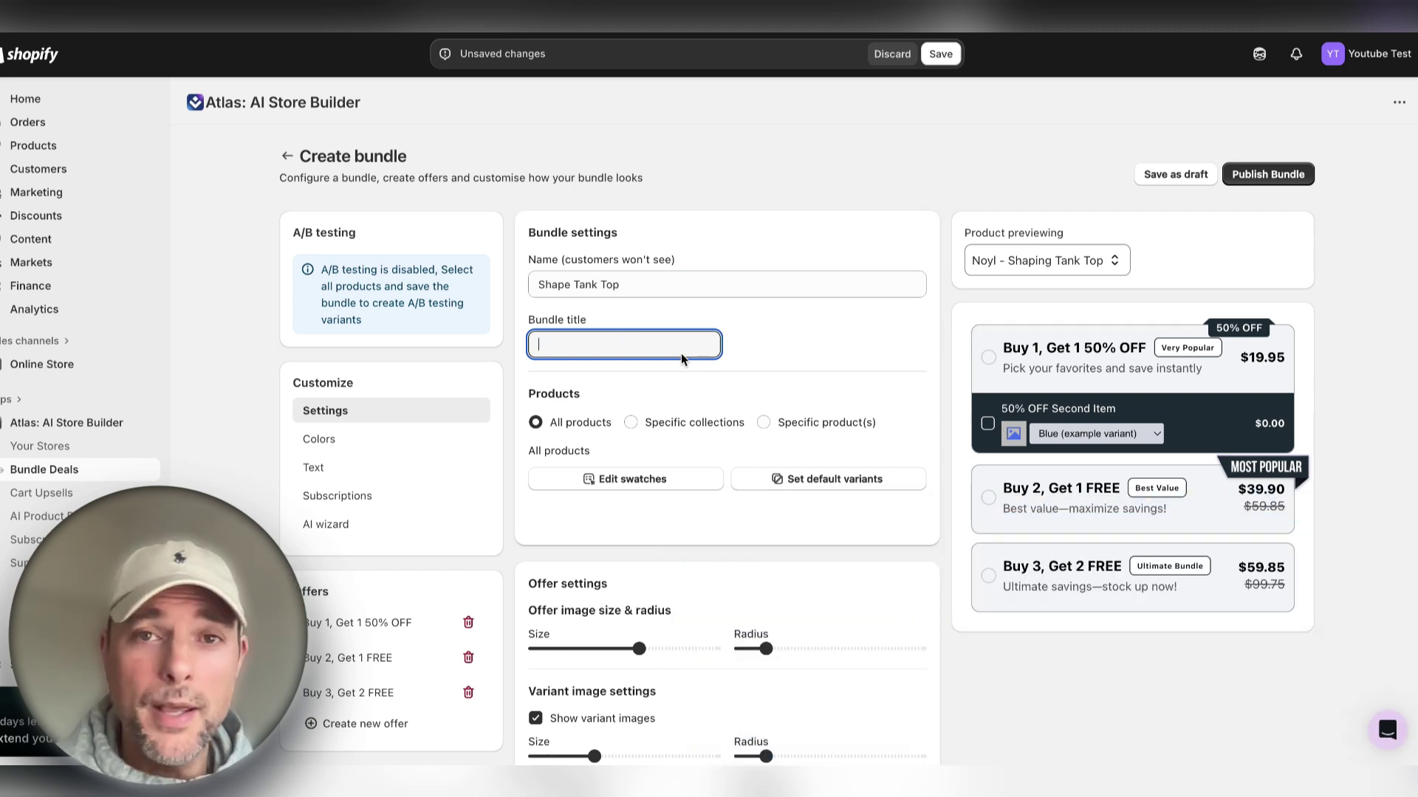
pyautogui.scroll(-1, 694, 354)
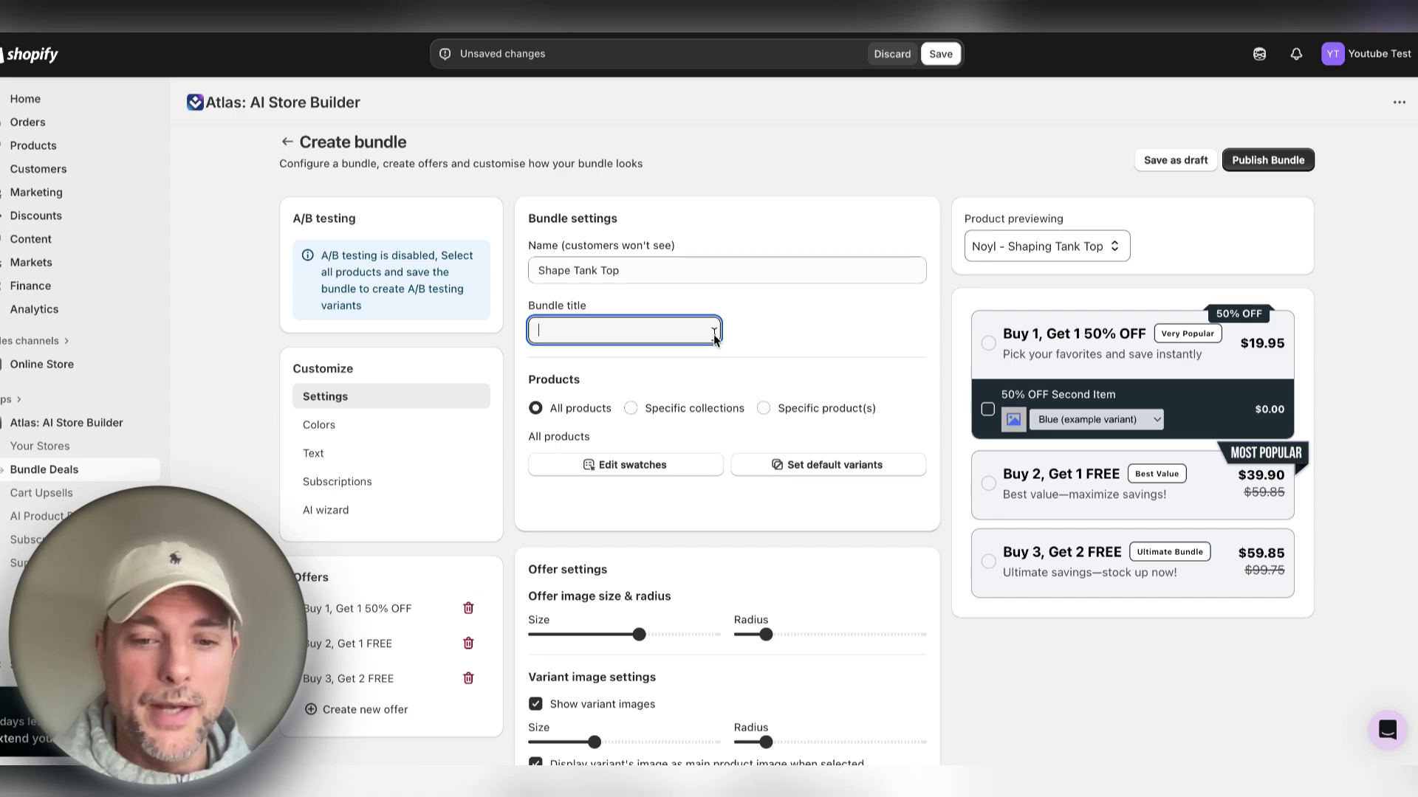
pyautogui.write('Blac')
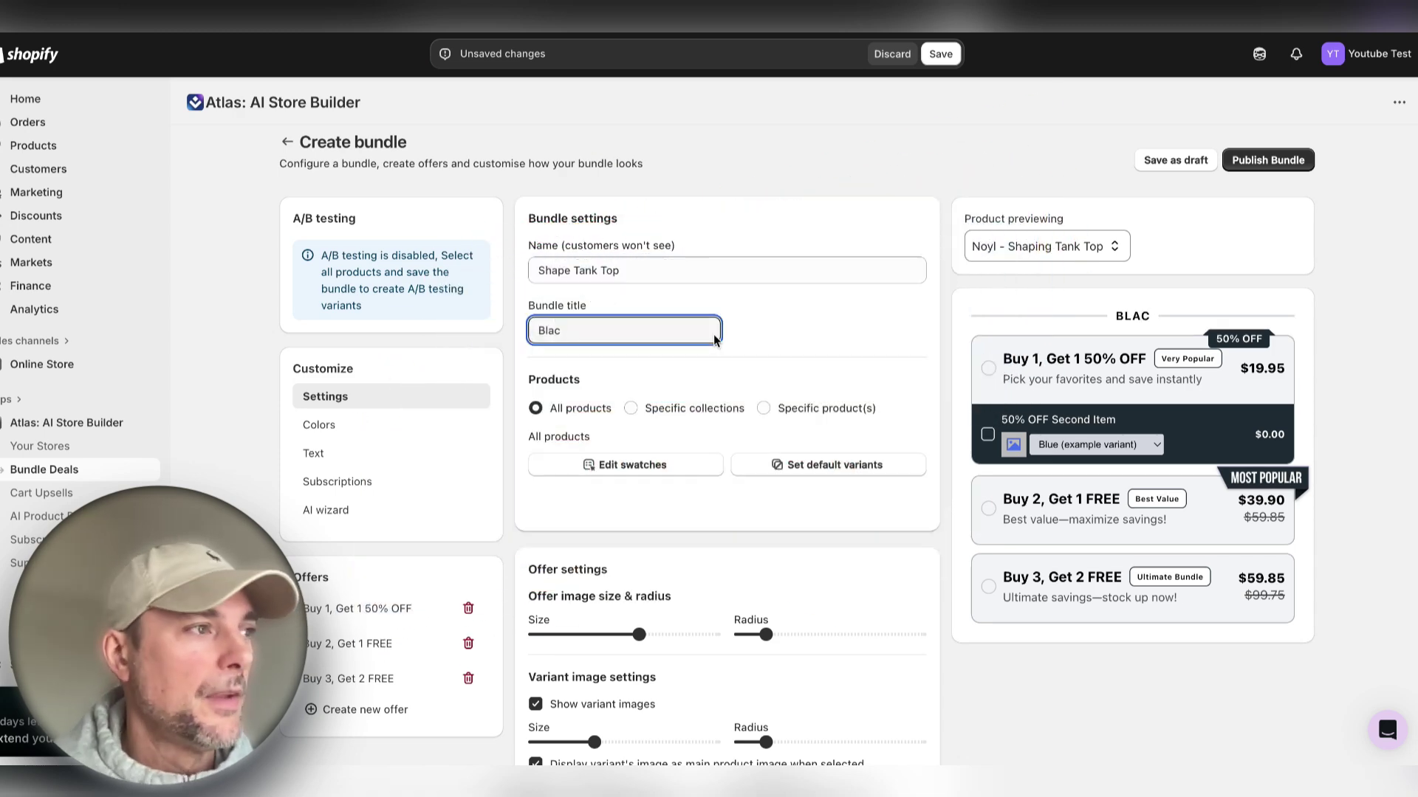
pyautogui.press('BackSpace')
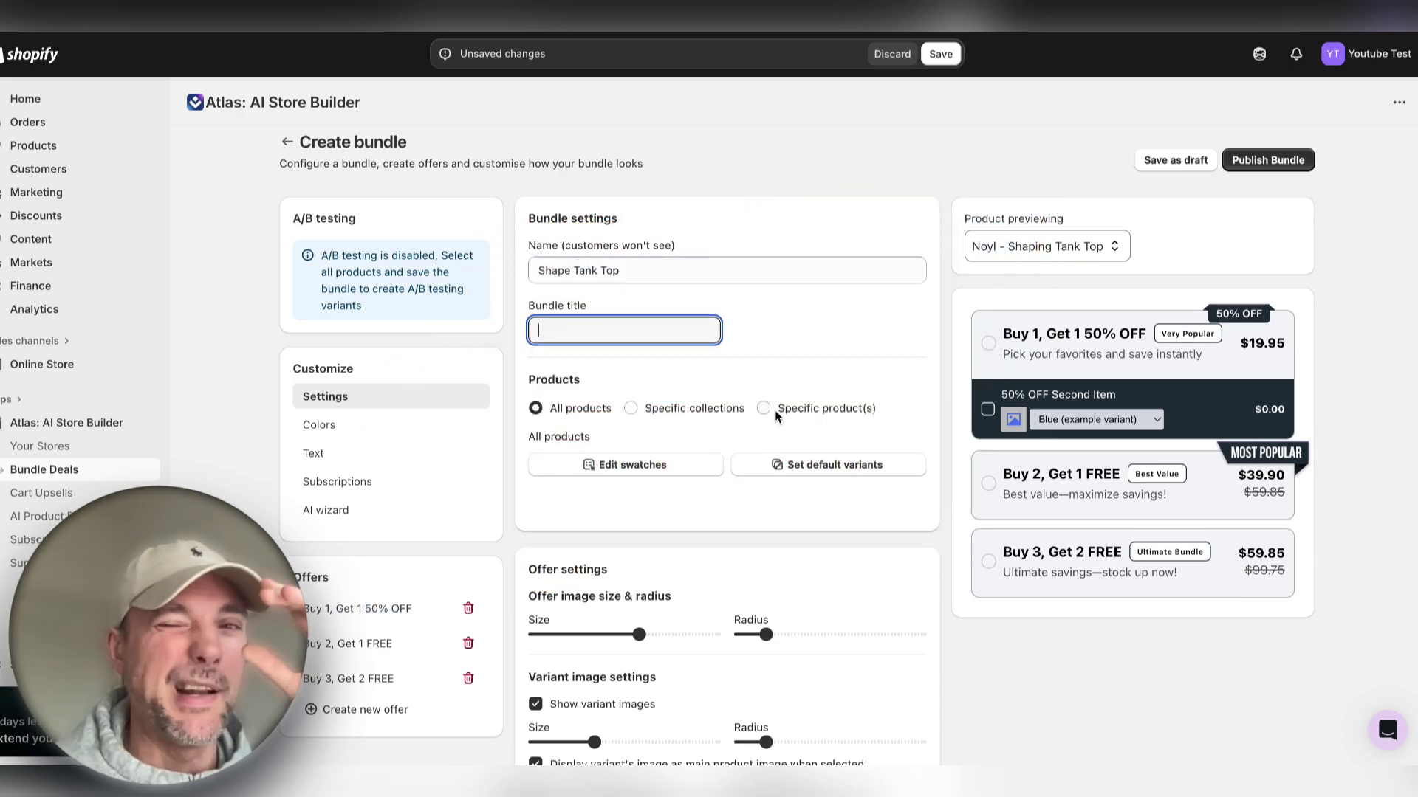
# - Limit the bundle to specific products and select the Noyl - Shaping Tank Top
pyautogui.click(764, 408)
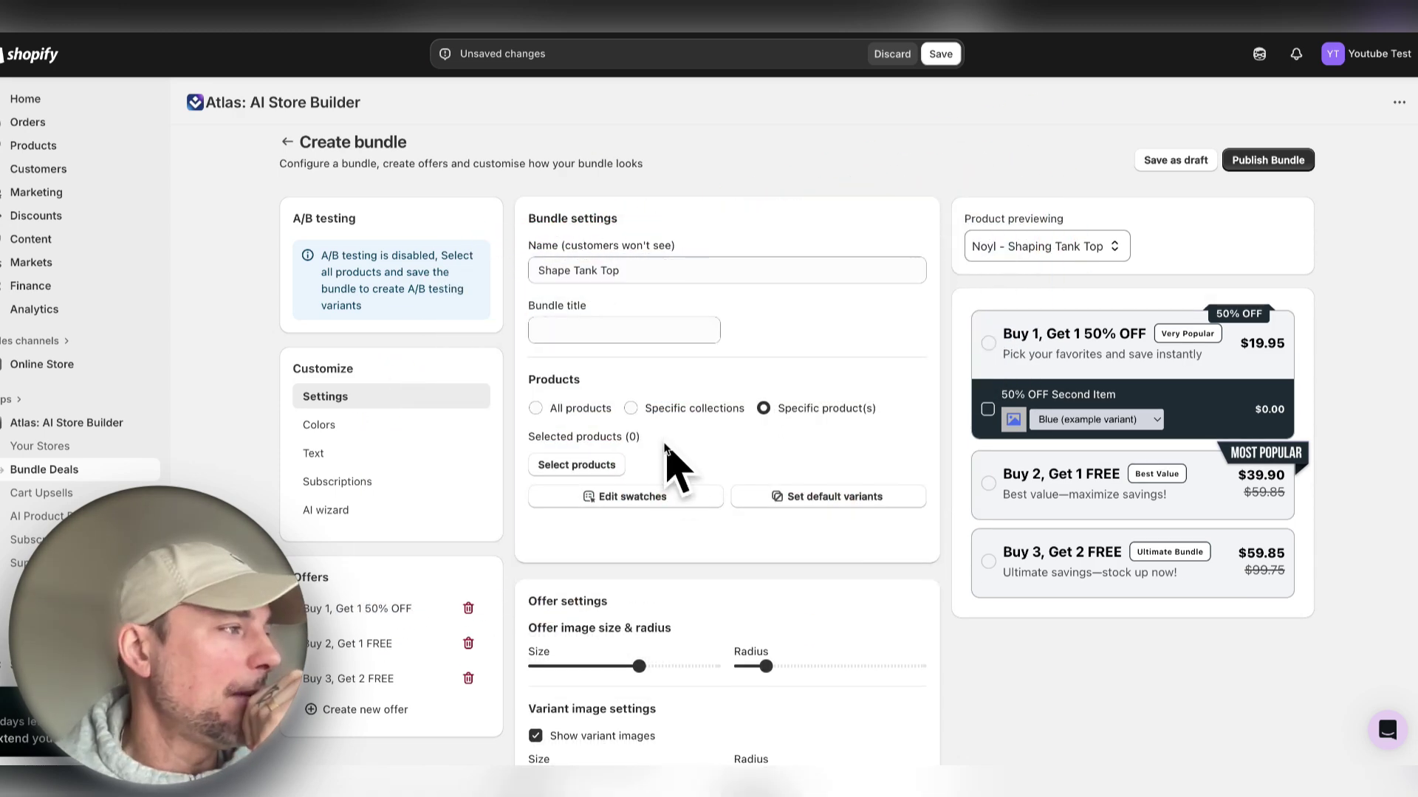
pyautogui.click(595, 465)
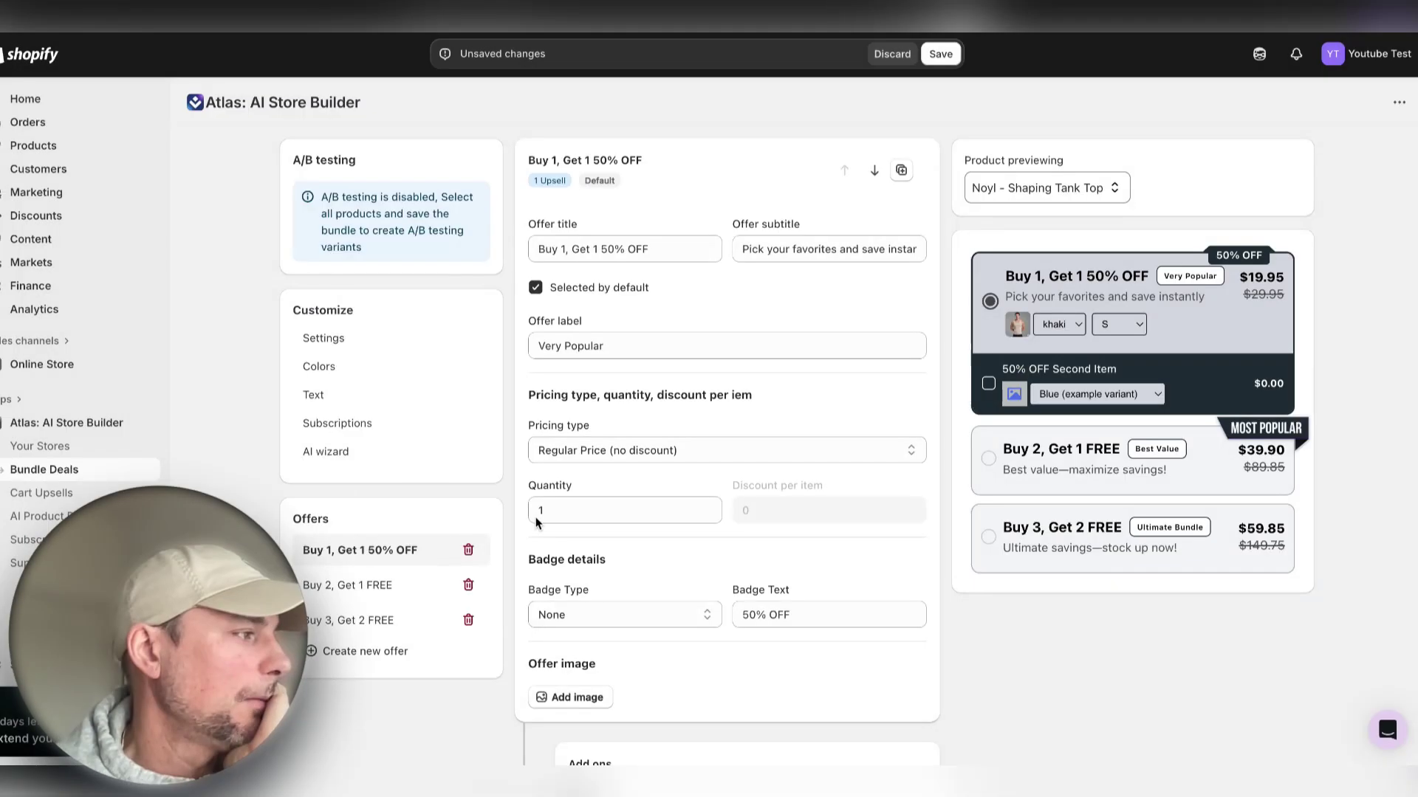
# - Retitle the first offer Single with the subtitle Standard discount, clear its label and badge text, and delete its upsell product
pyautogui.tripleClick(627, 250)
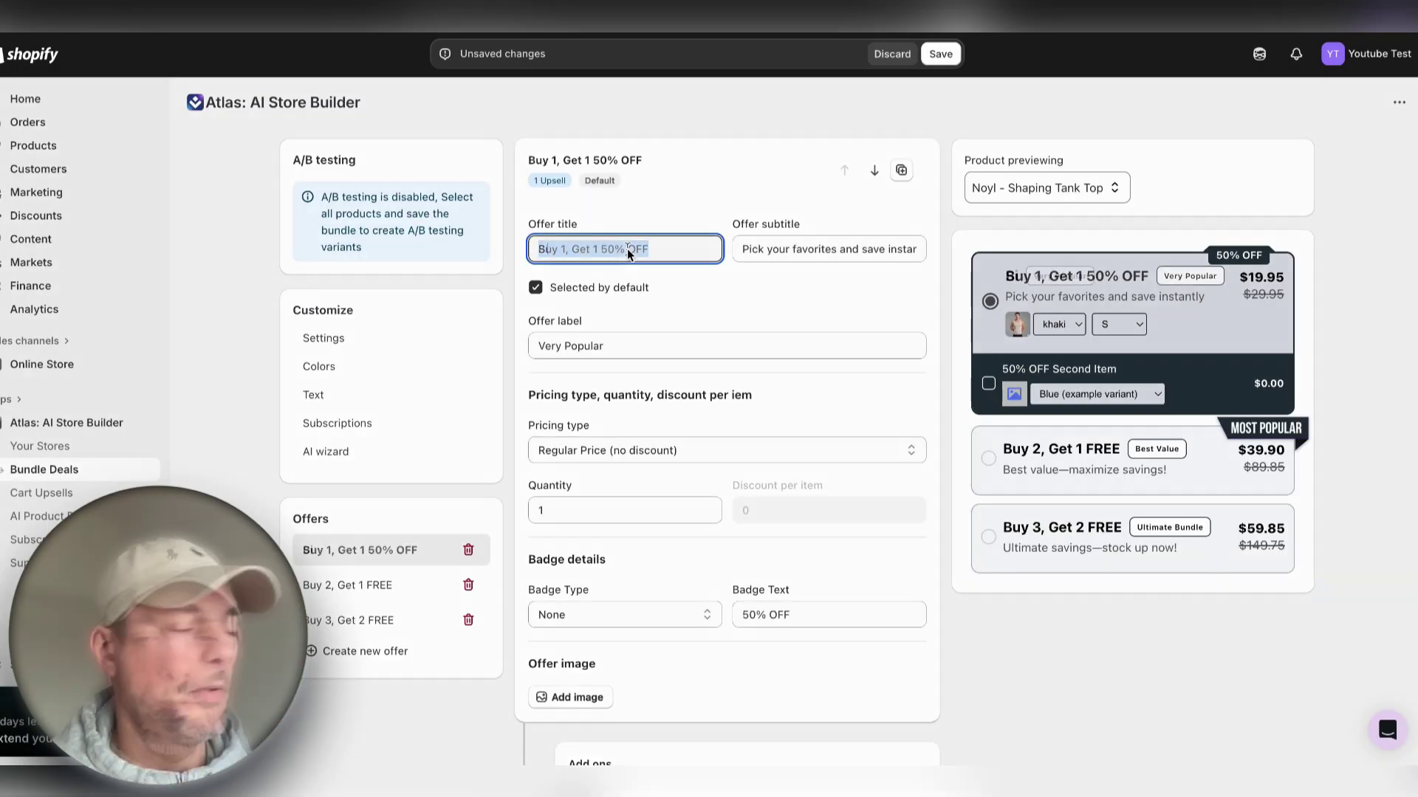
pyautogui.write('Single')
pyautogui.tripleClick(795, 259)
pyautogui.write('Standar')
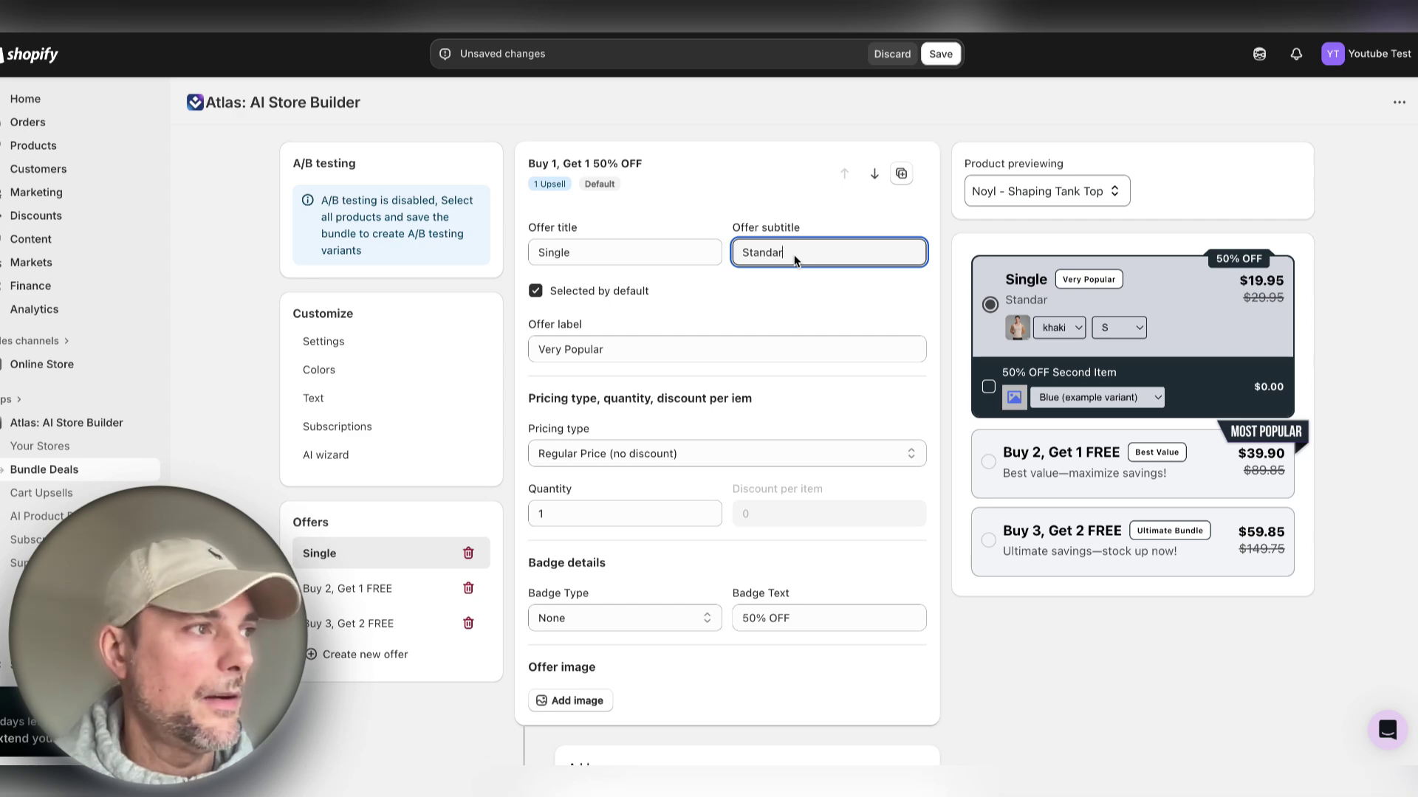
pyautogui.write('d disco')
pyautogui.write('unt')
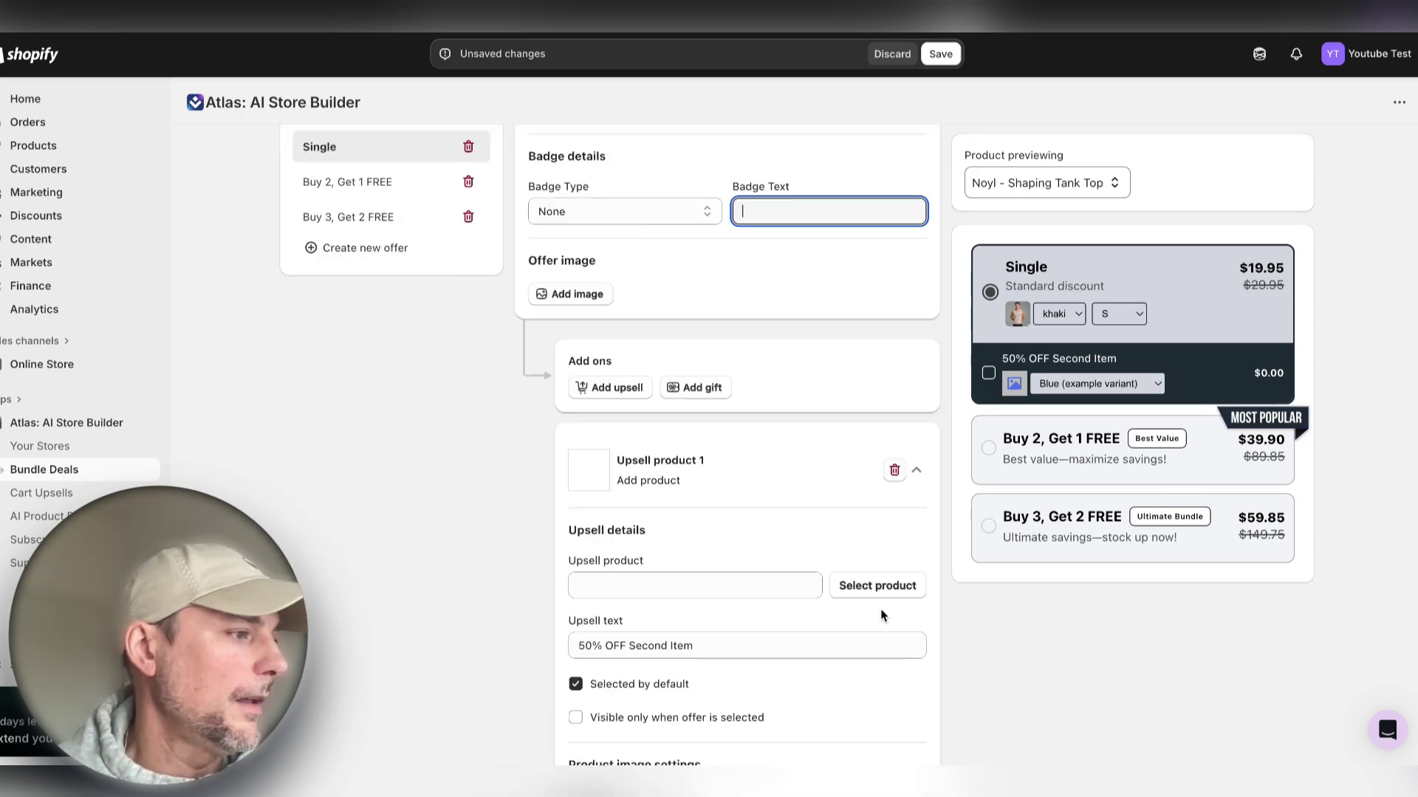
pyautogui.scroll(-1, 884, 545)
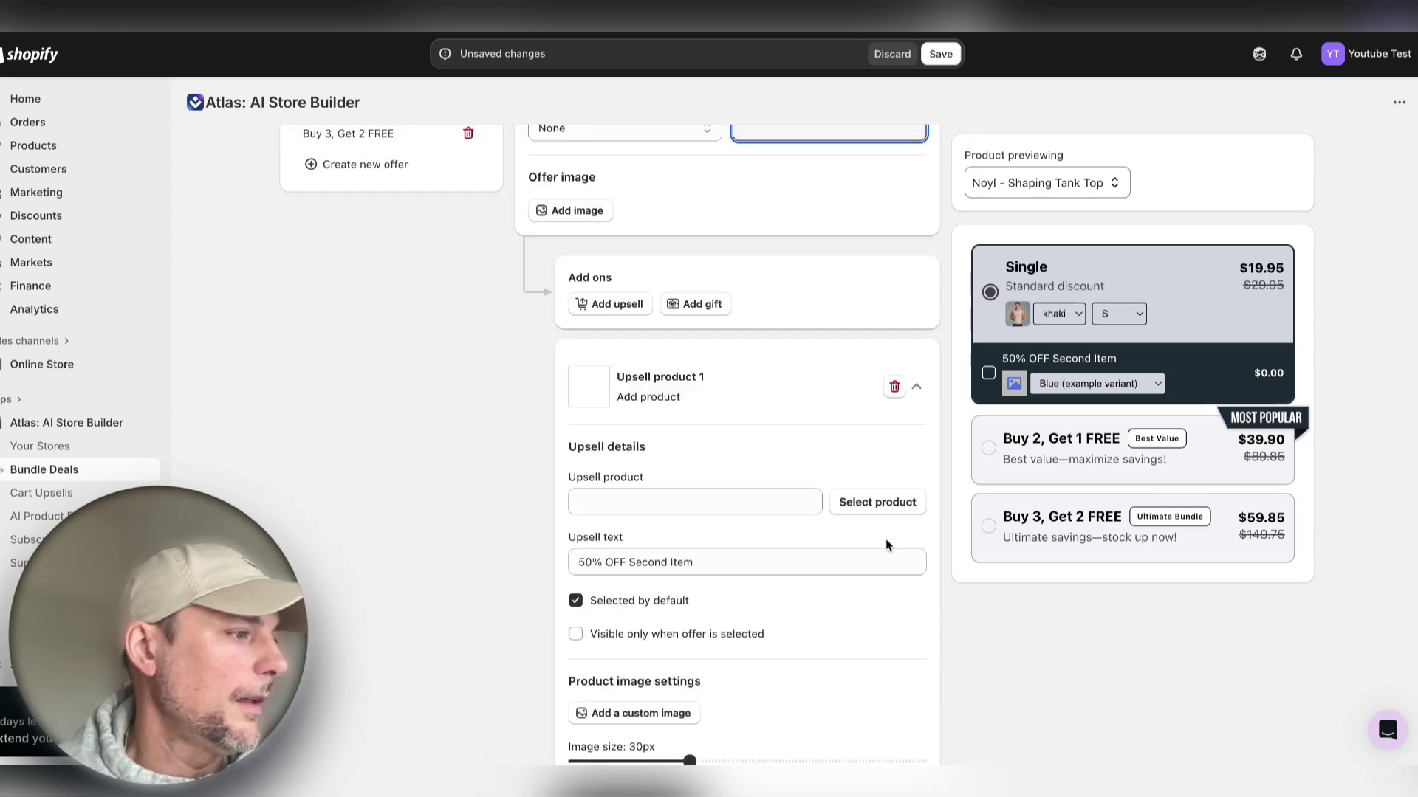
pyautogui.click(892, 388)
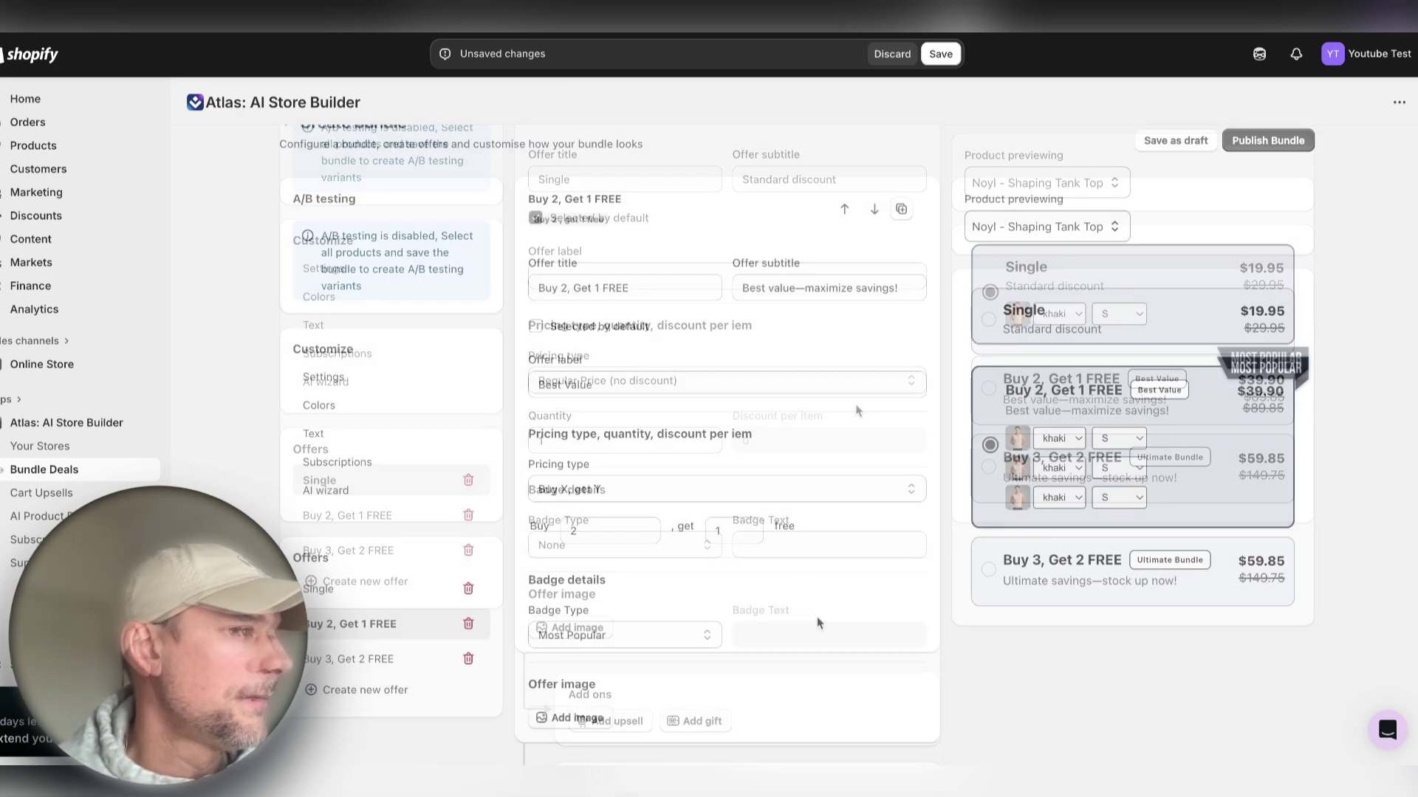
# - Retitle the second offer Buy 2, Get 3 with the subtitle Get 1 Tank Top for FREE and the label + Free Shipping
pyautogui.moveTo(603, 286)
pyautogui.mouseDown()
pyautogui.moveTo(683, 299)
pyautogui.moveTo(596, 290)
pyautogui.mouseUp()
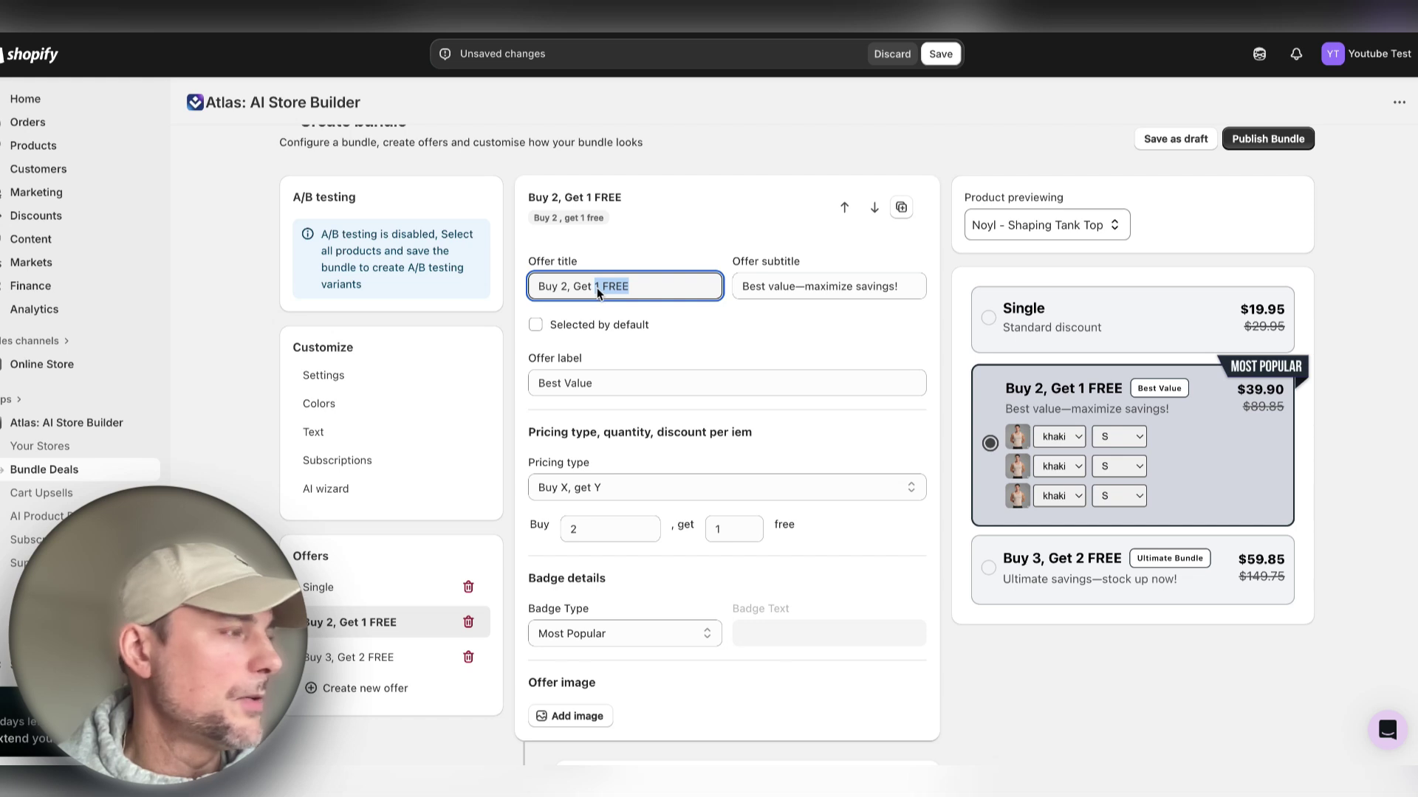
pyautogui.write('3')
pyautogui.press('Tab')
pyautogui.write('Get 1 Tank Top for FR')
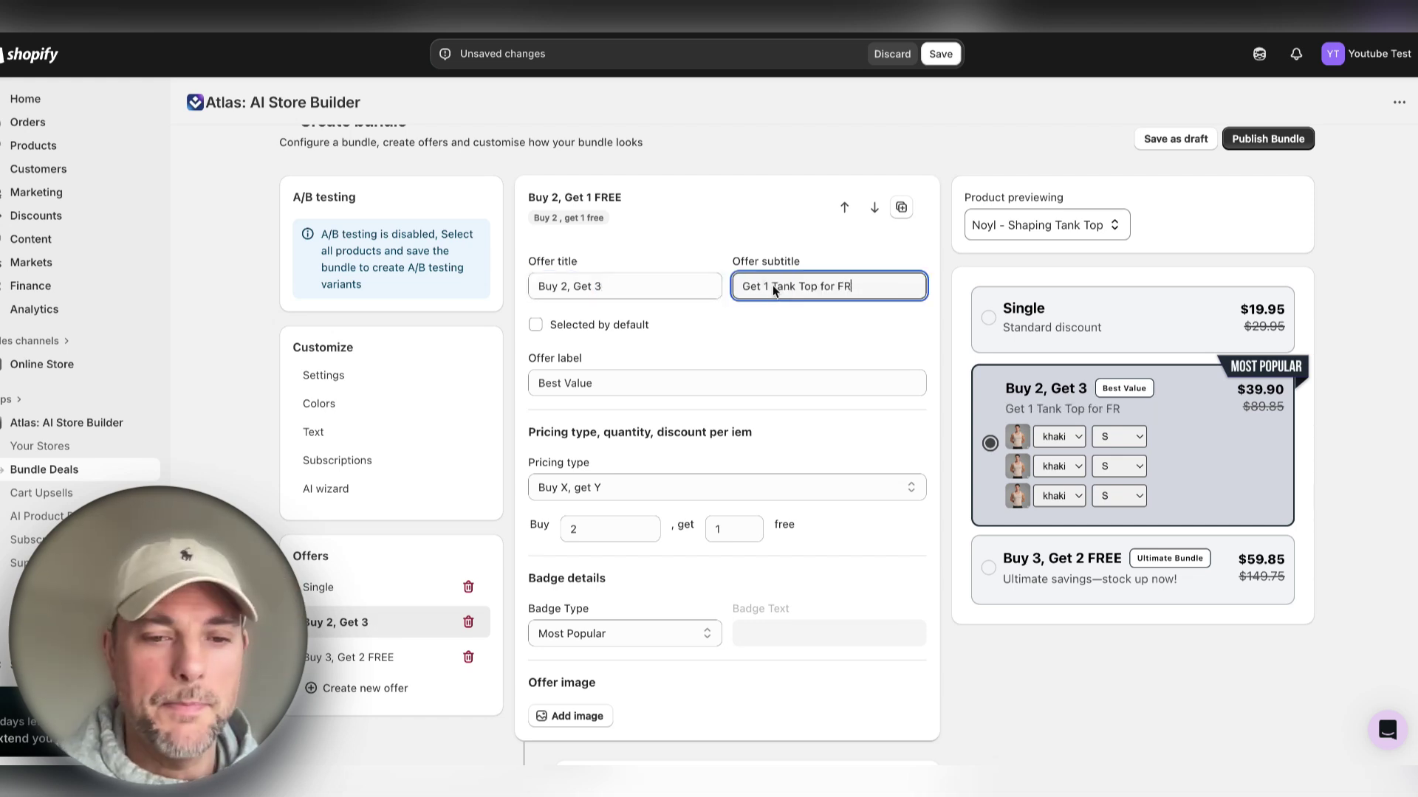
pyautogui.write('EE')
pyautogui.click(678, 387)
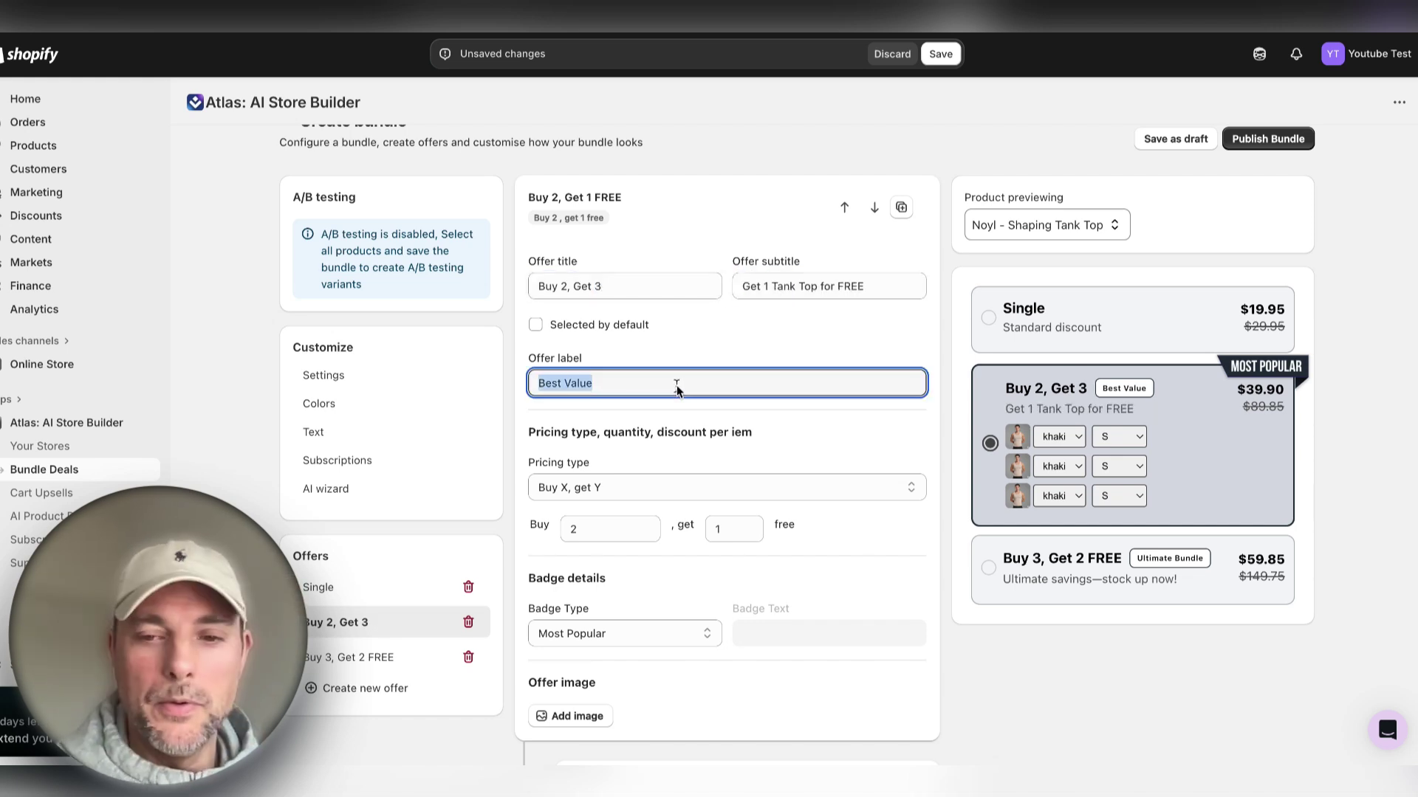
pyautogui.write('+ Free Shipping')
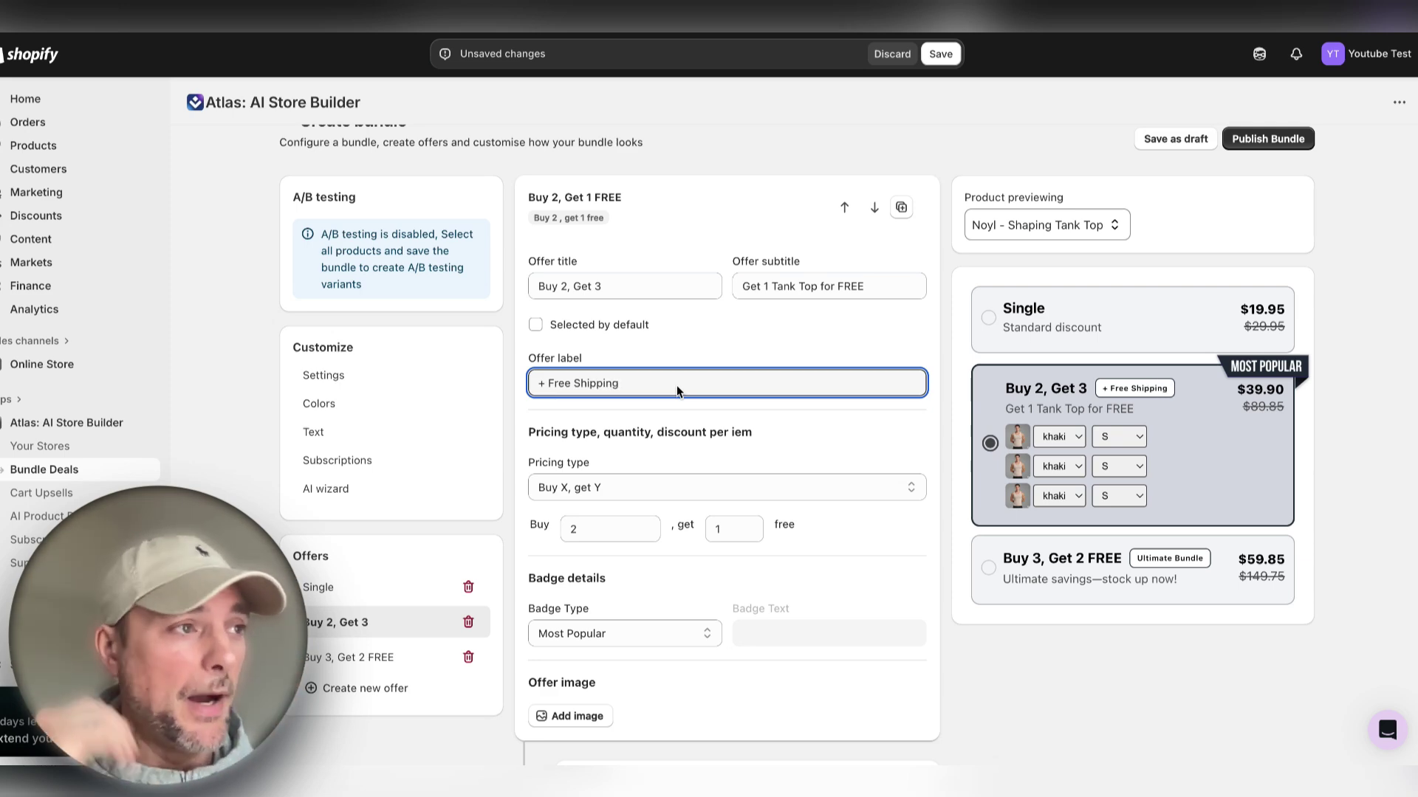
# - Set the Buy 2, Get 3 badge type to None with the text Most Popular, and delete the Buy 3, Get 2 FREE offer
pyautogui.scroll(-2, 561, 450)
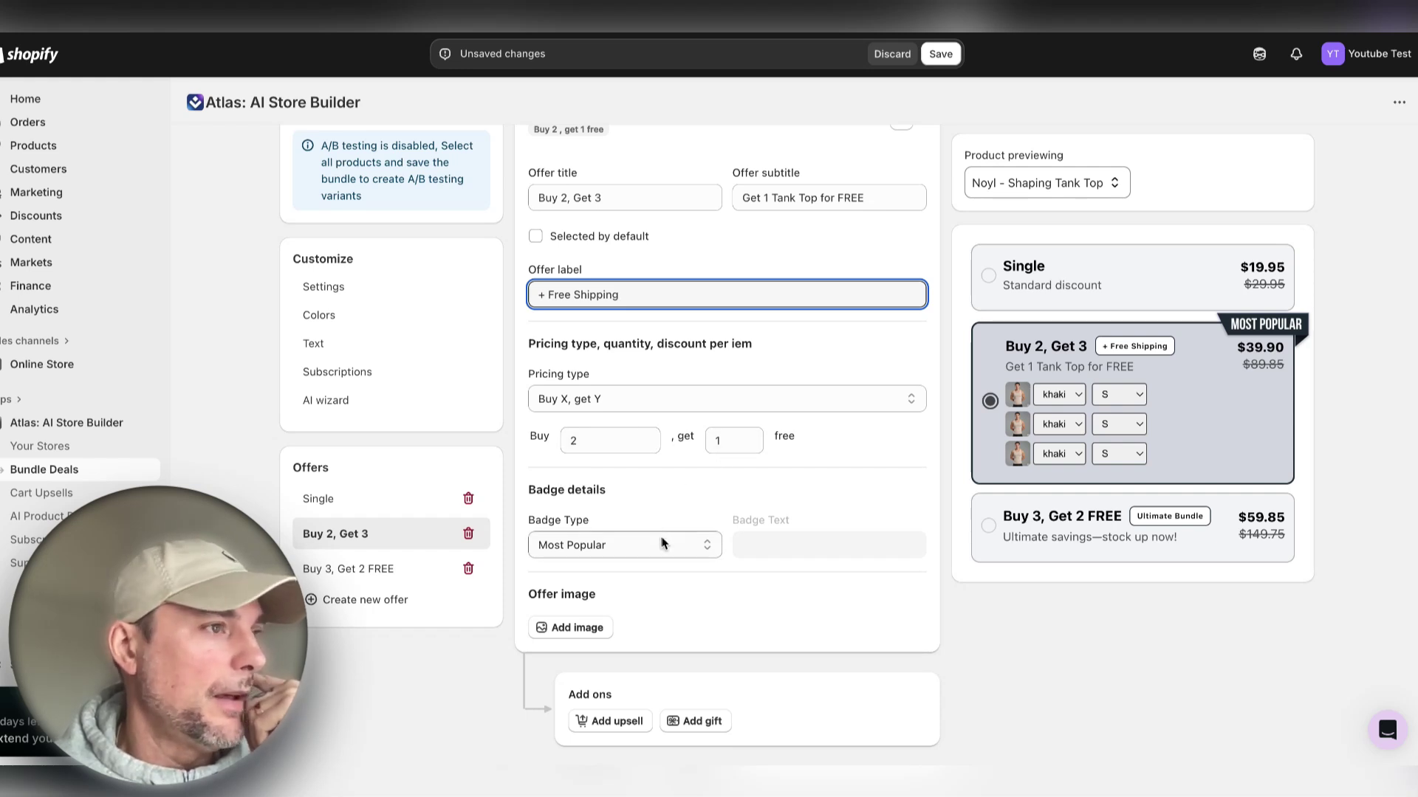
pyautogui.click(709, 542)
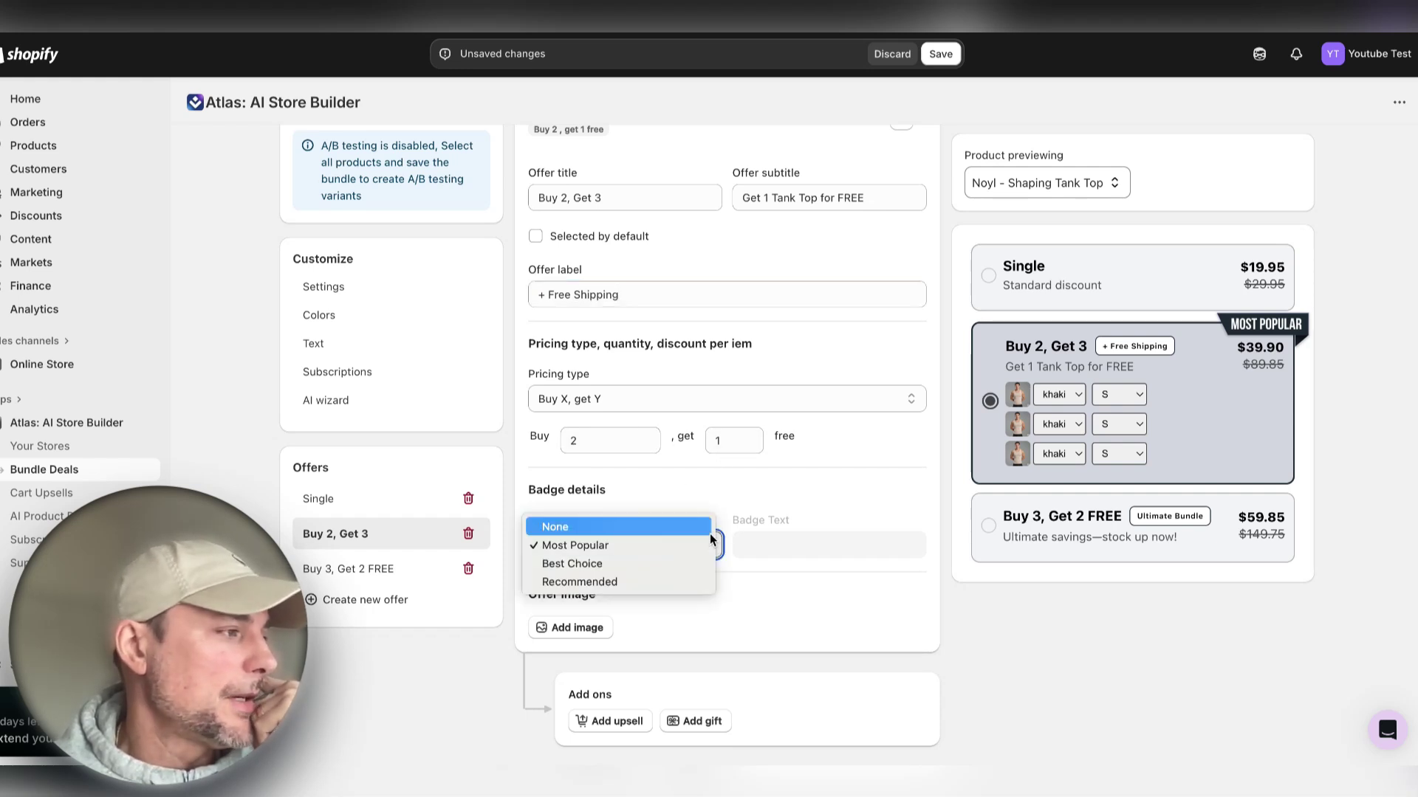
pyautogui.click(666, 533)
pyautogui.click(756, 545)
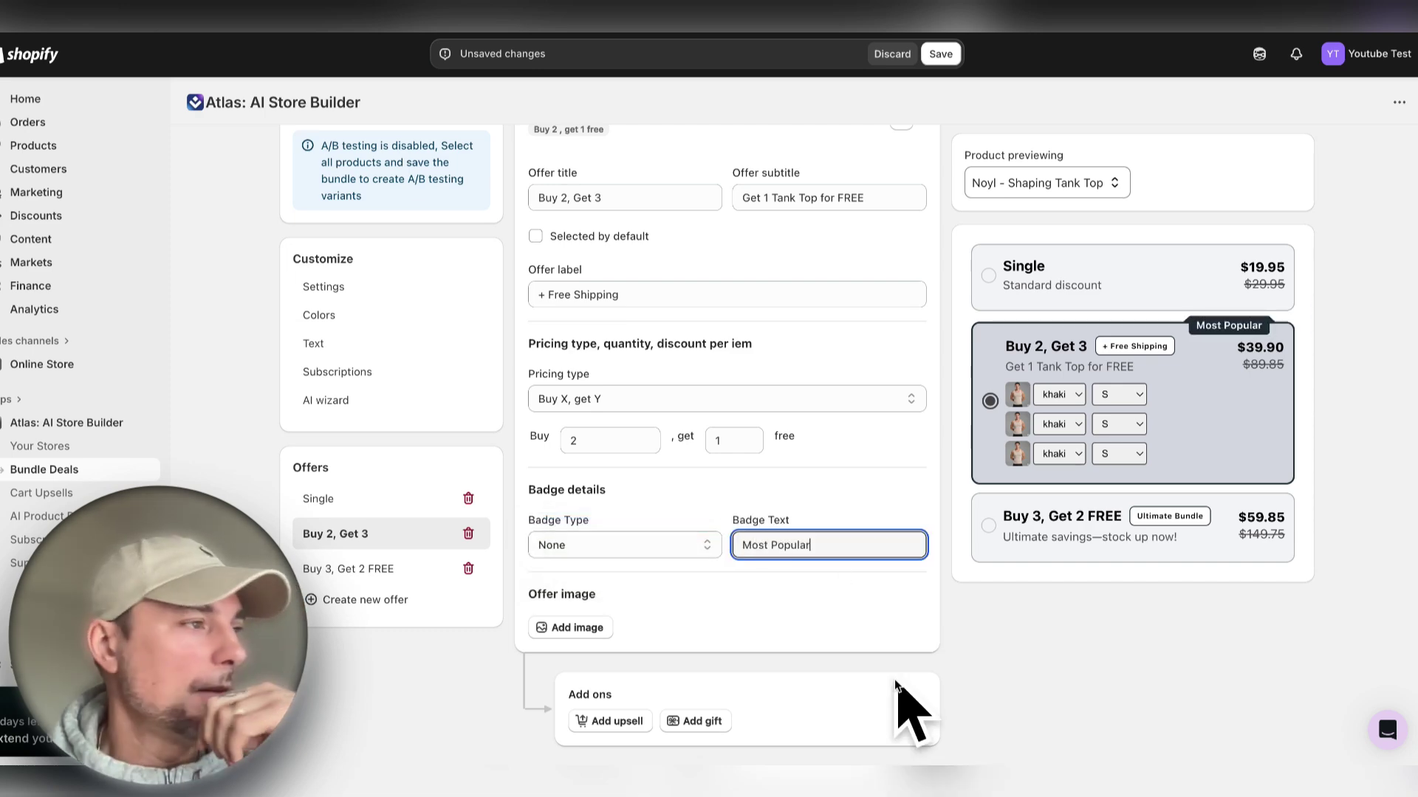
pyautogui.click(468, 568)
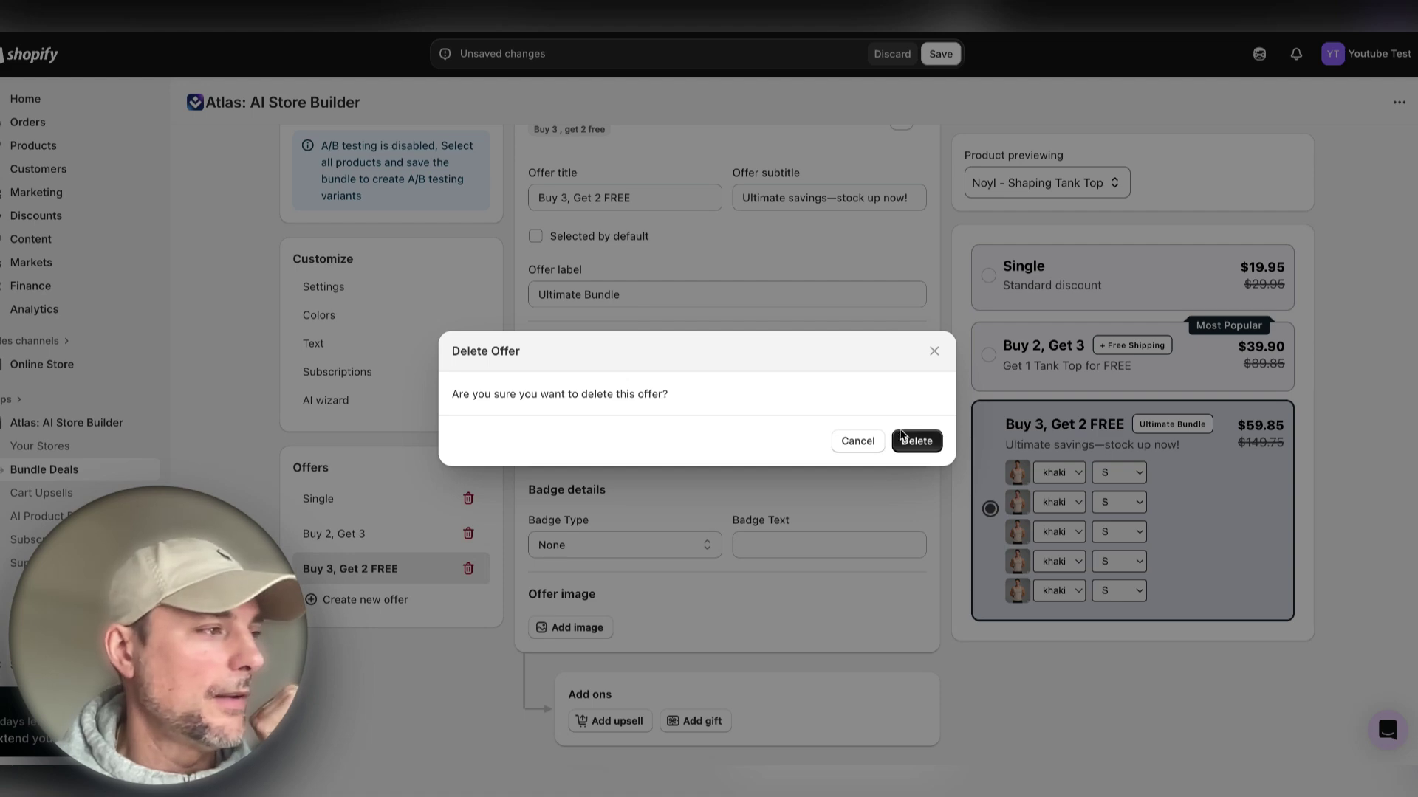
pyautogui.click(917, 440)
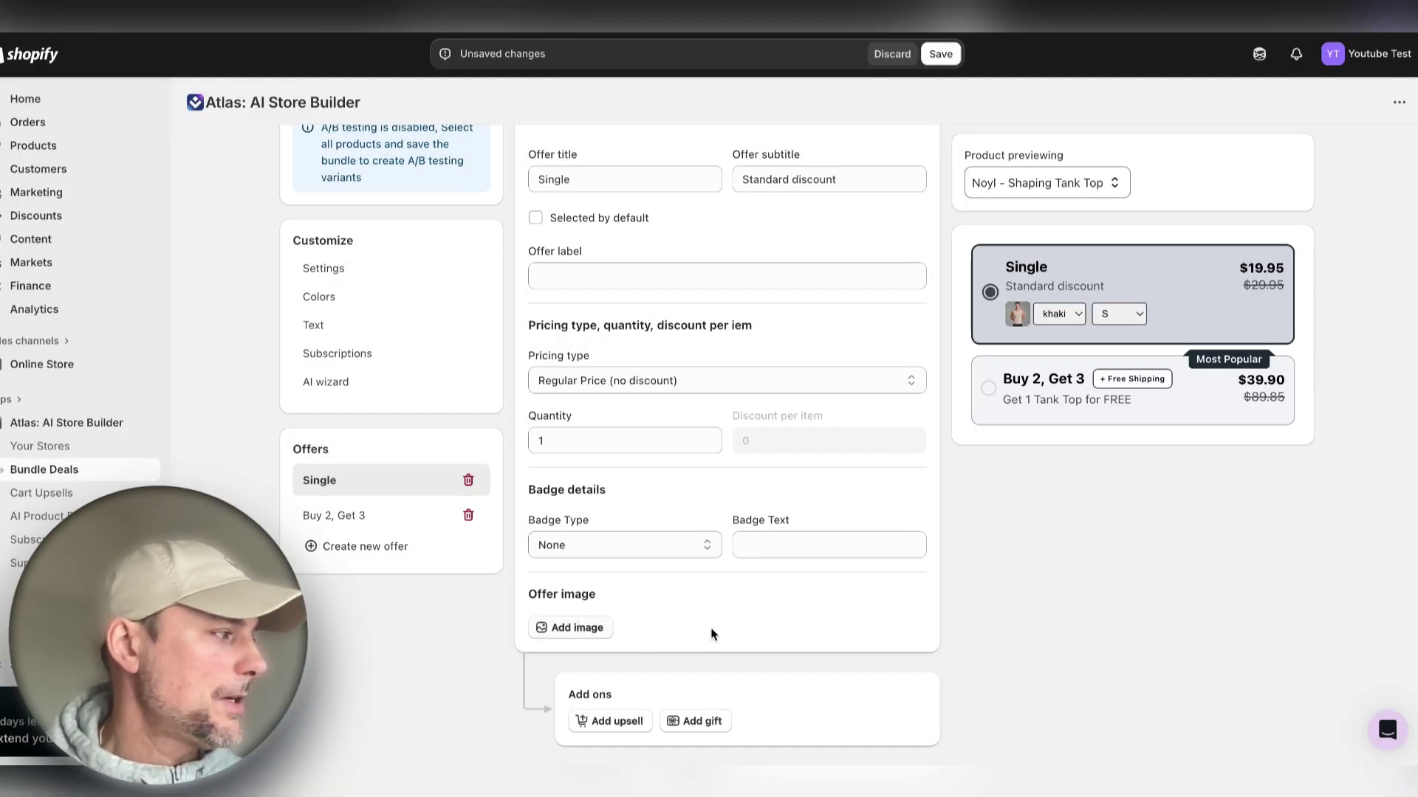
# - Add tank top images to the Single and Buy 2, Get 3 offers and save the bundle
pyautogui.click(1129, 390)
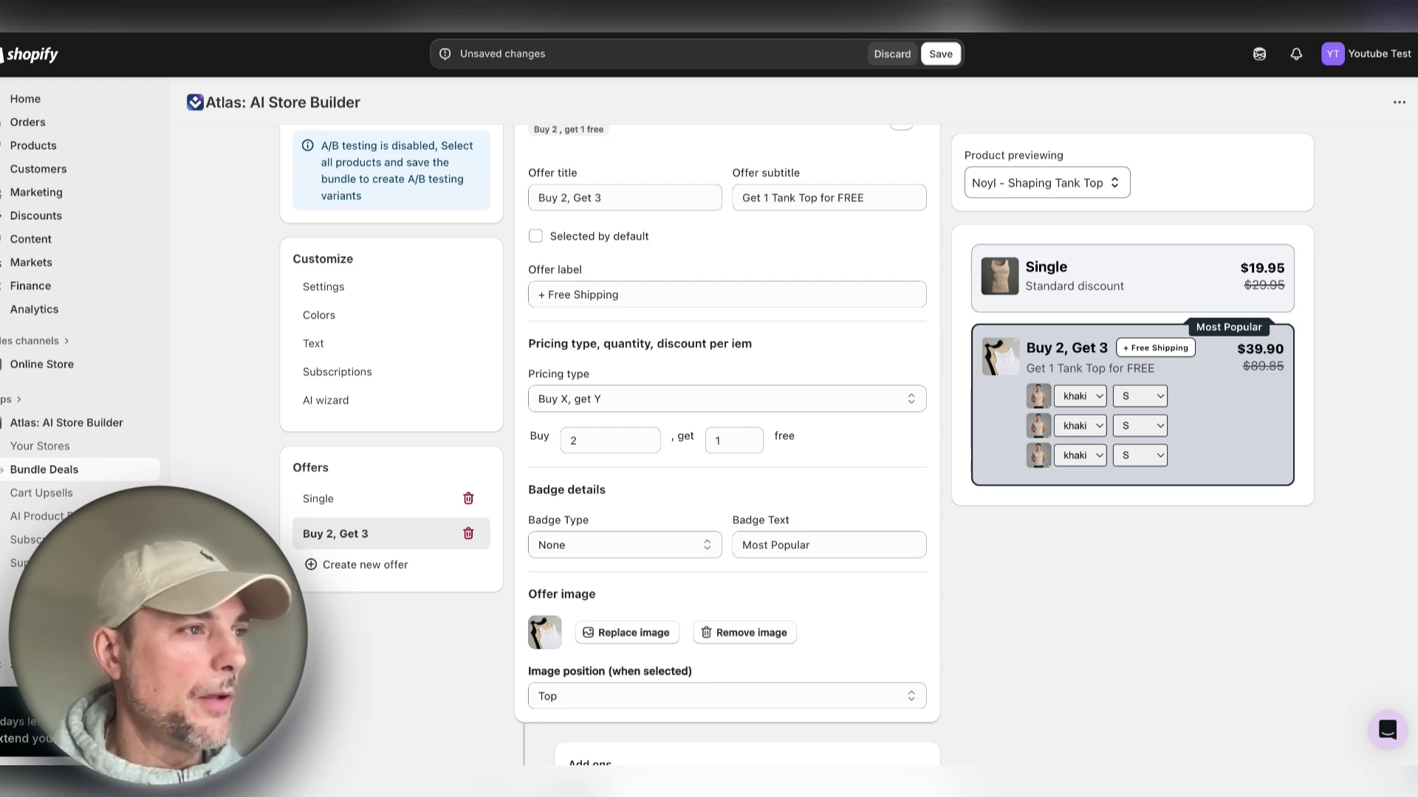
pyautogui.click(948, 61)
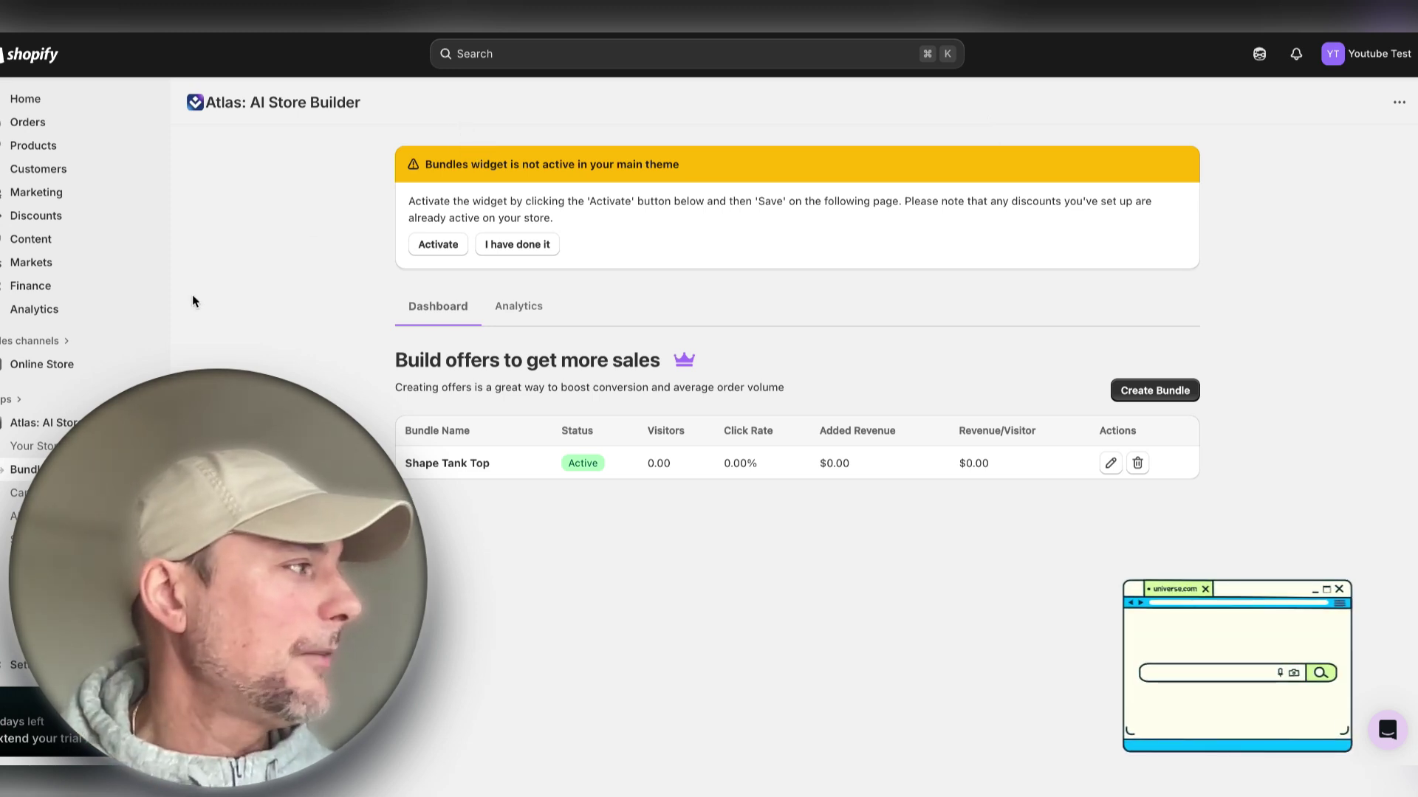
# - Open the Atlas Theme for customization and switch the editor from the home page to the product template
pyautogui.click(90, 360)
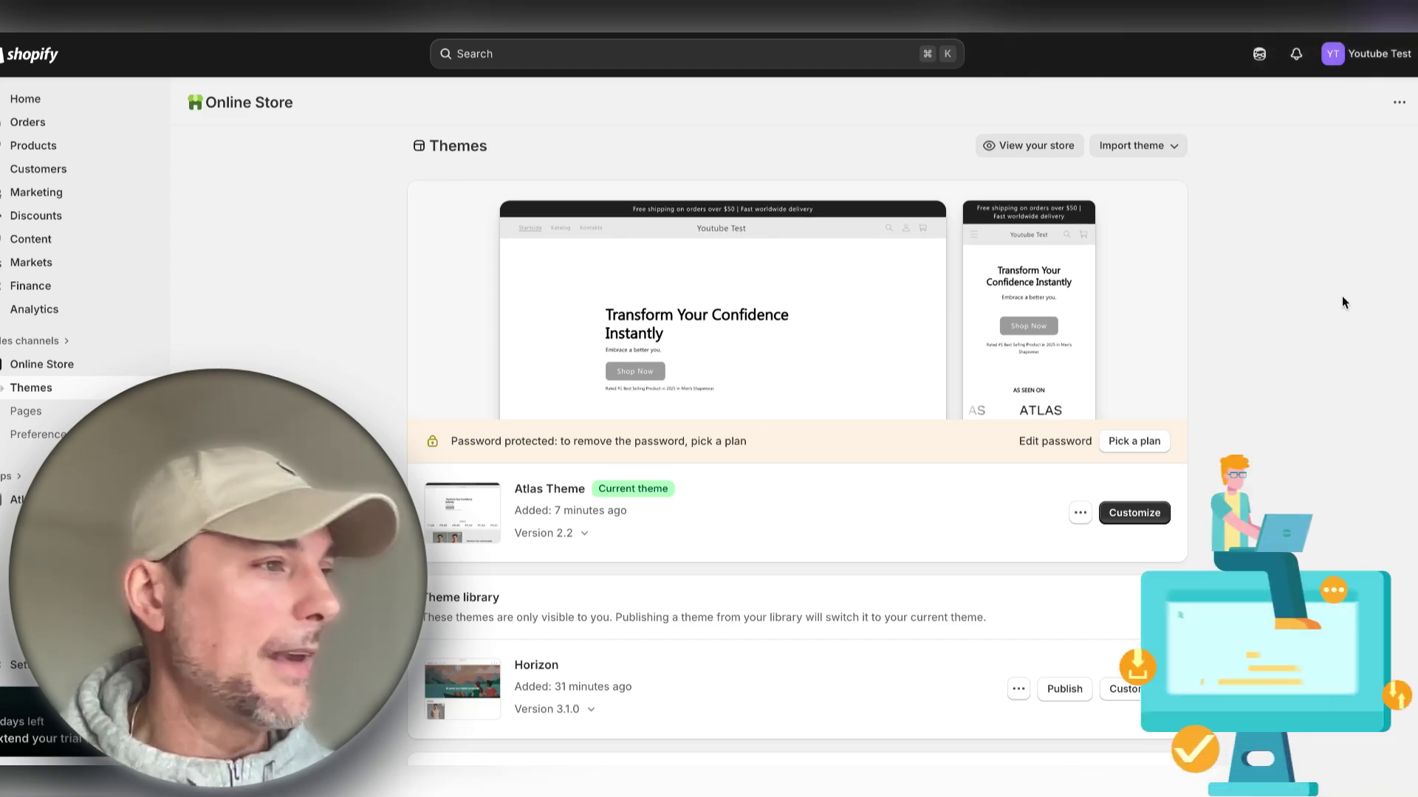
pyautogui.click(1157, 519)
pyautogui.click(678, 53)
pyautogui.click(662, 148)
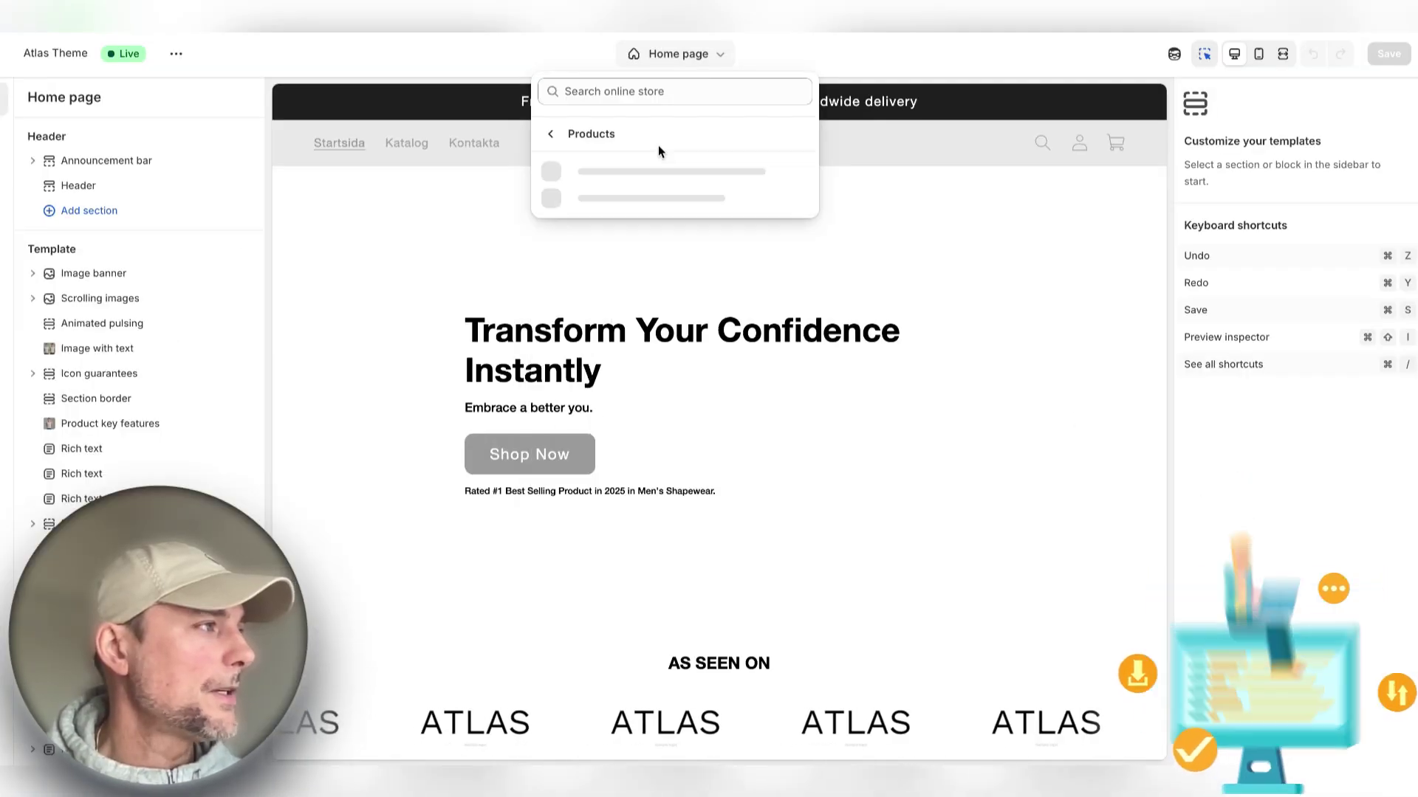
pyautogui.click(661, 218)
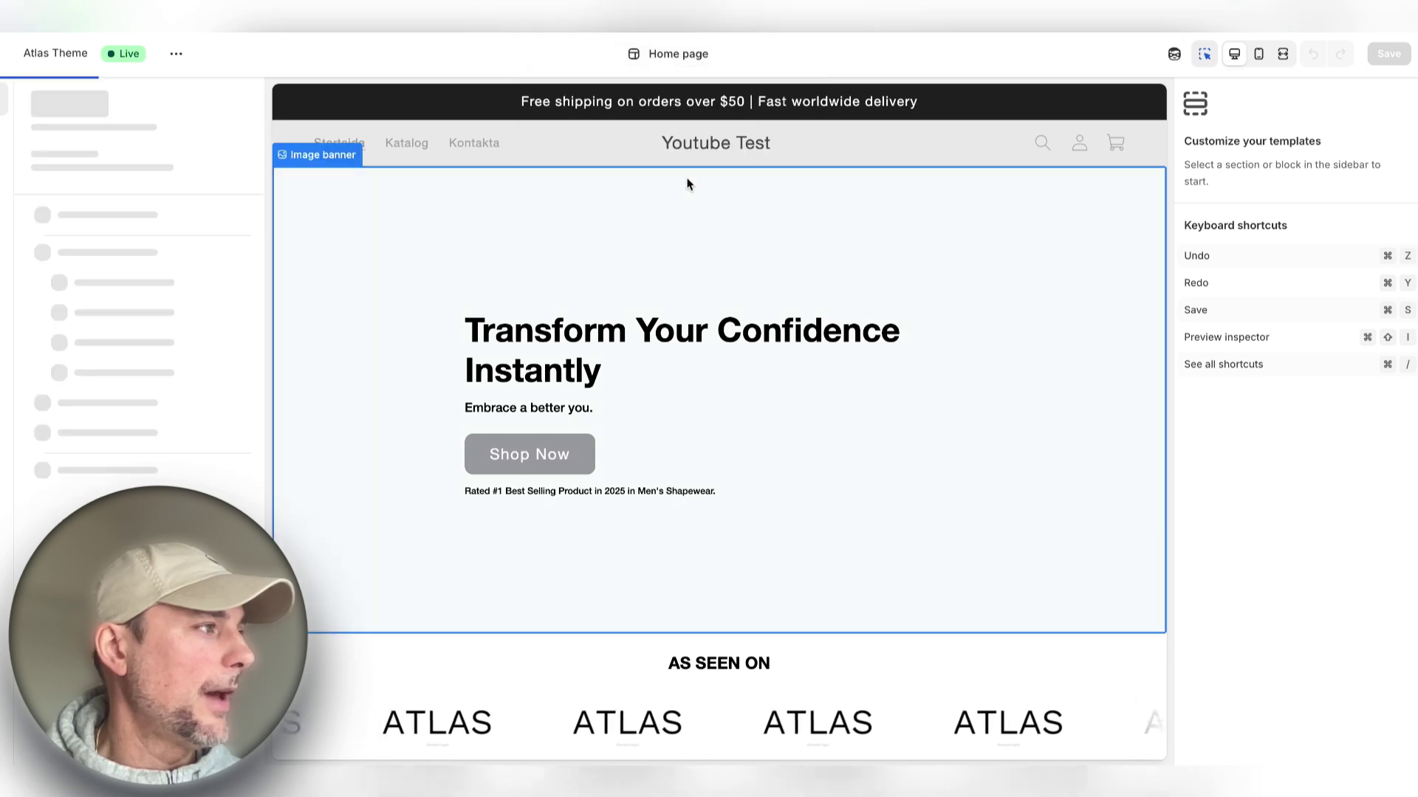
# - Leave the theme editor and activate the Atlas bundles widget from the app's Bundle Deals page
pyautogui.scroll(-2, 849, 369)
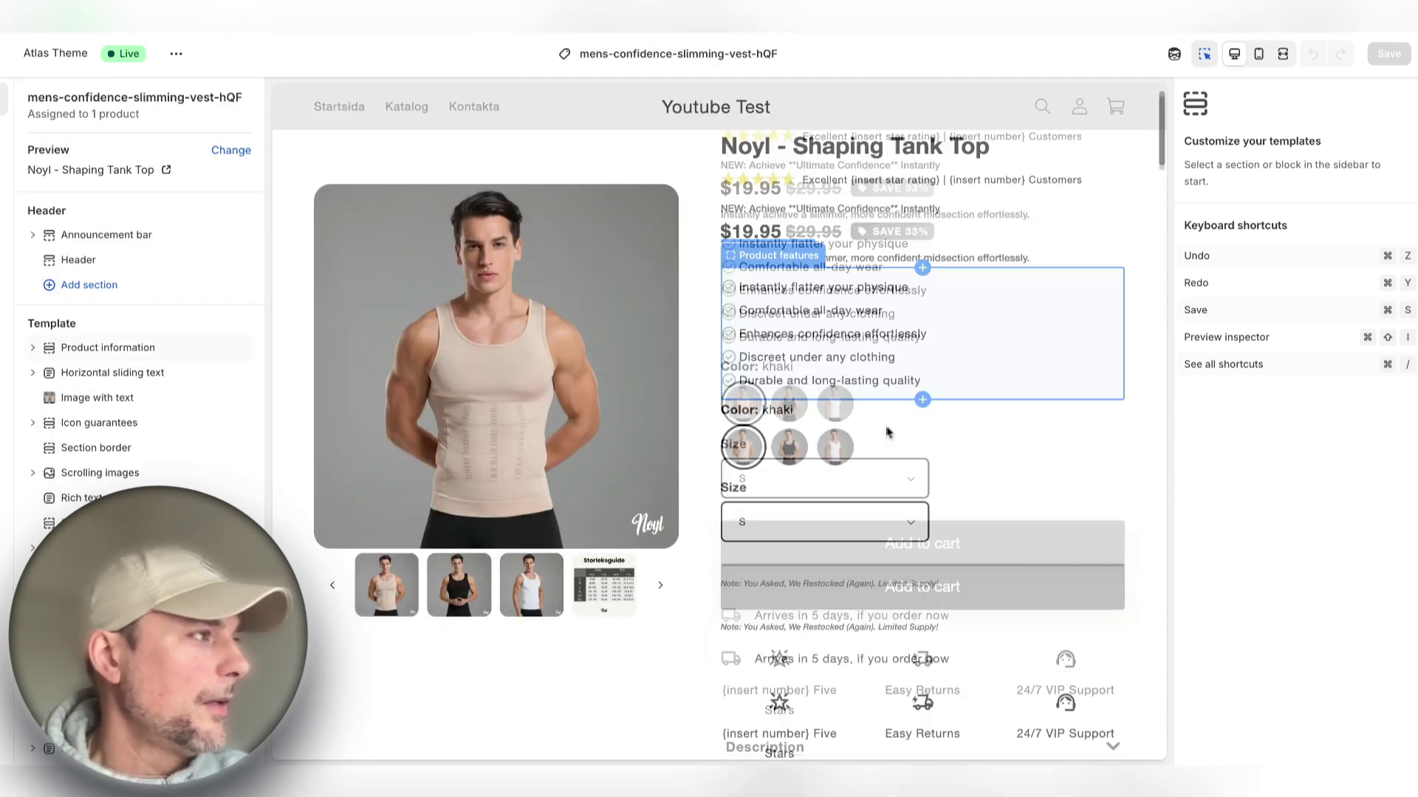
pyautogui.scroll(-2, 886, 431)
pyautogui.click(33, 275)
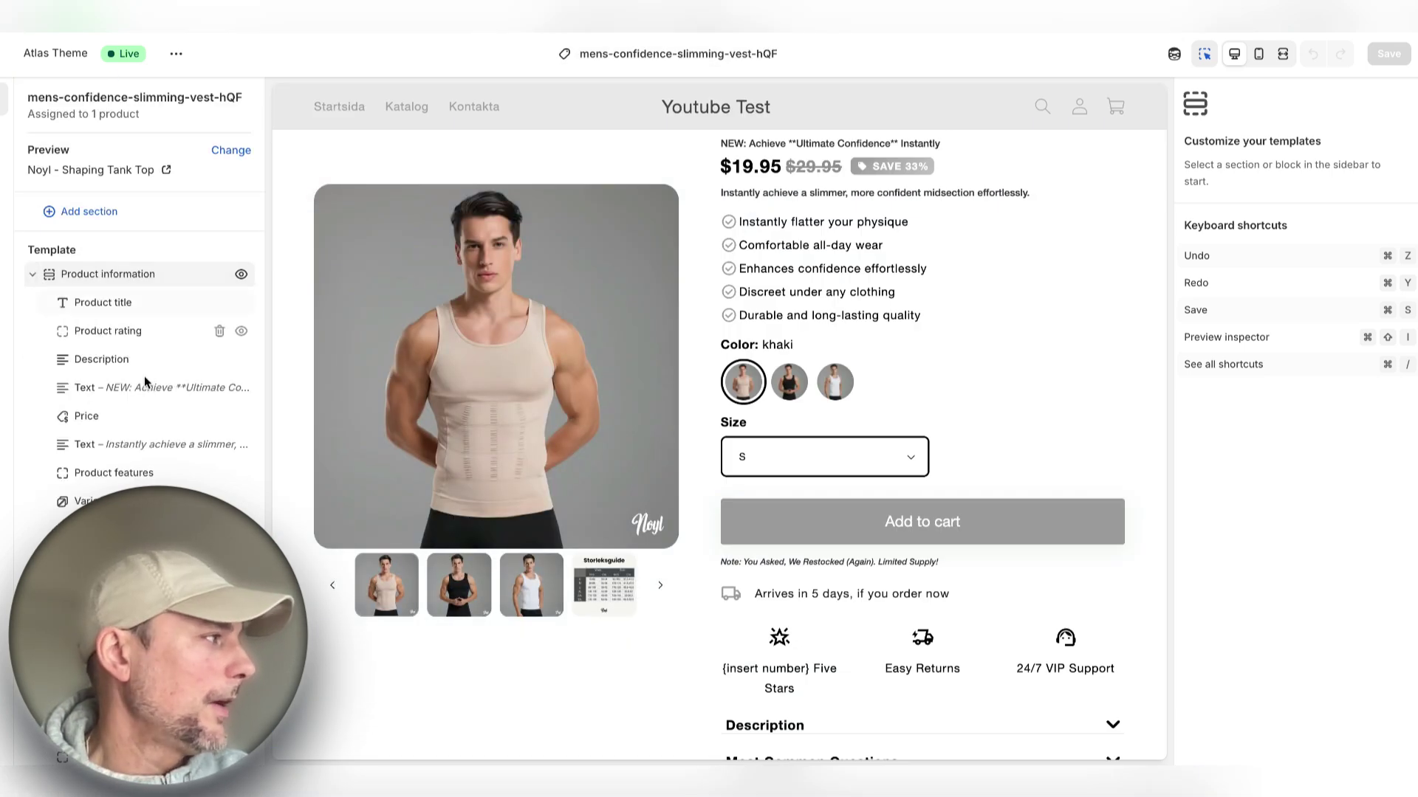
pyautogui.scroll(3, 139, 378)
pyautogui.click(8, 53)
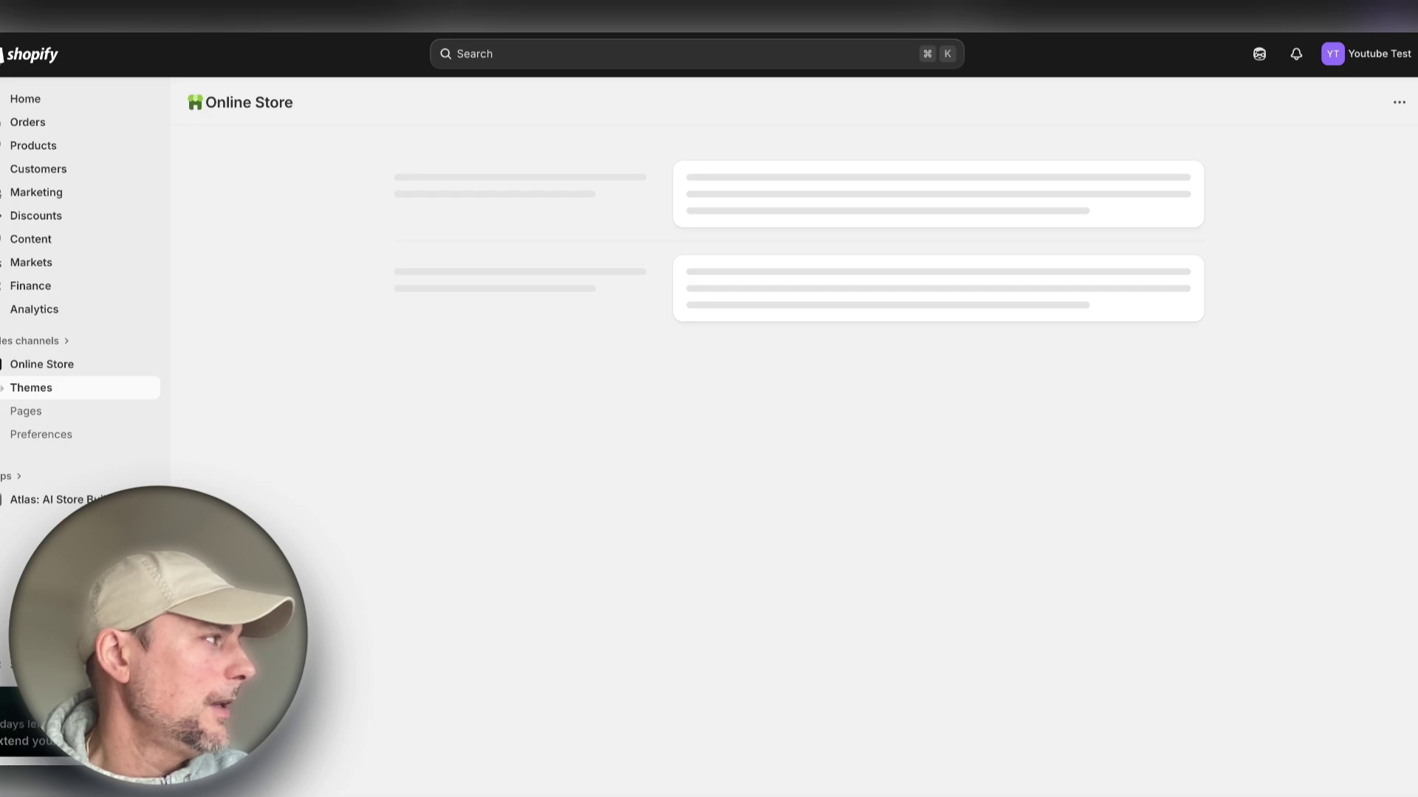
pyautogui.click(44, 499)
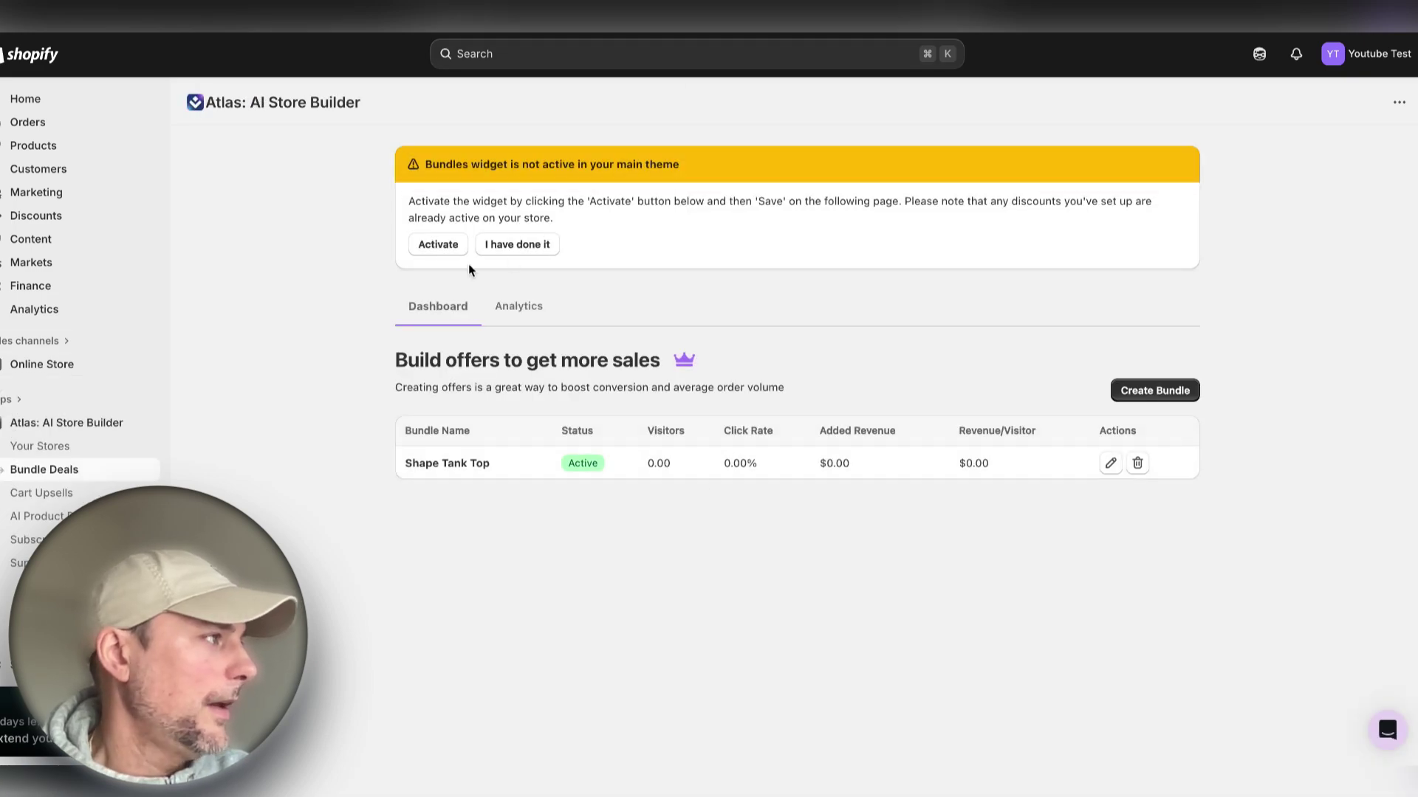
pyautogui.click(437, 245)
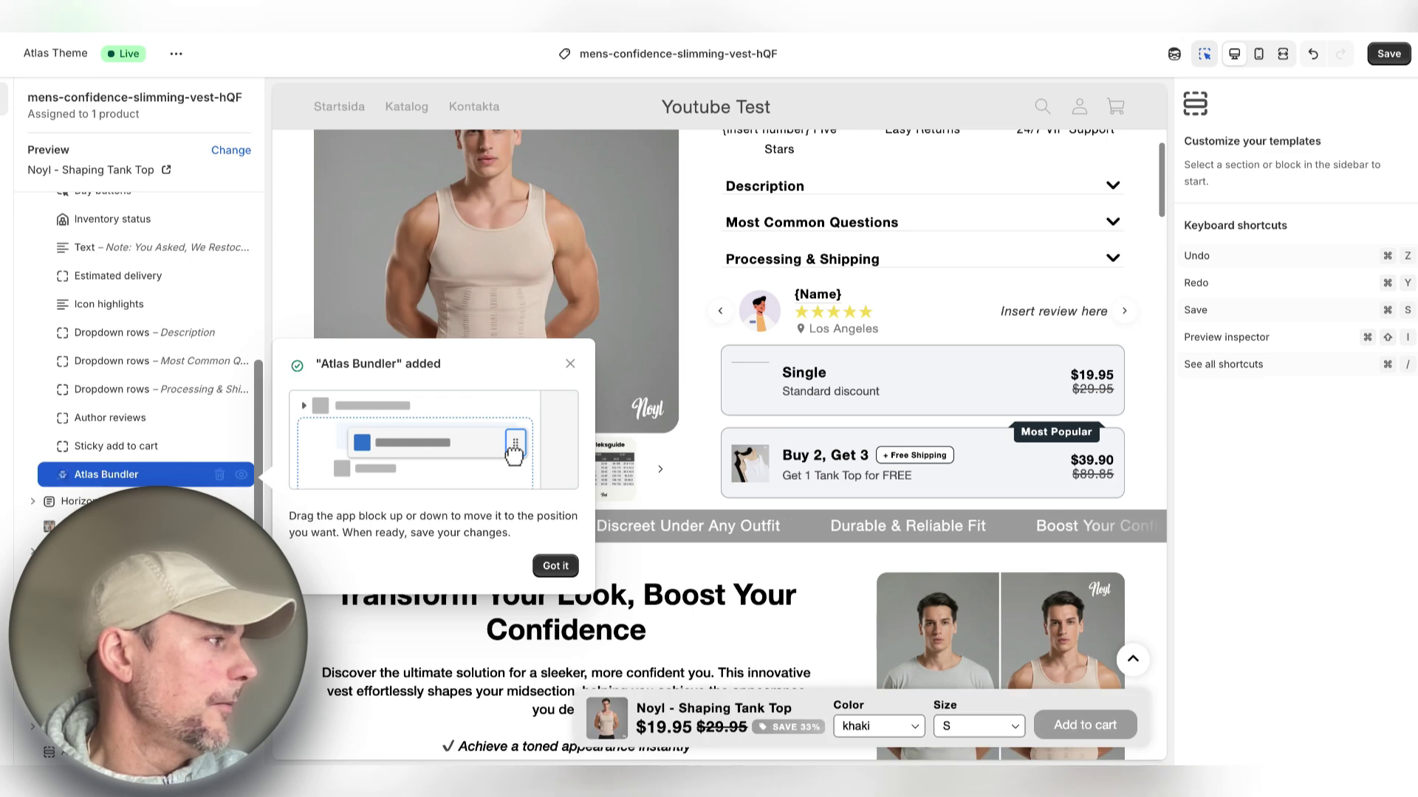
# - Move the Atlas Bundler block between the Variant selector and the Buy buttons, and dismiss the placement tip
pyautogui.moveTo(76, 399); pyautogui.dragTo(74, 237)
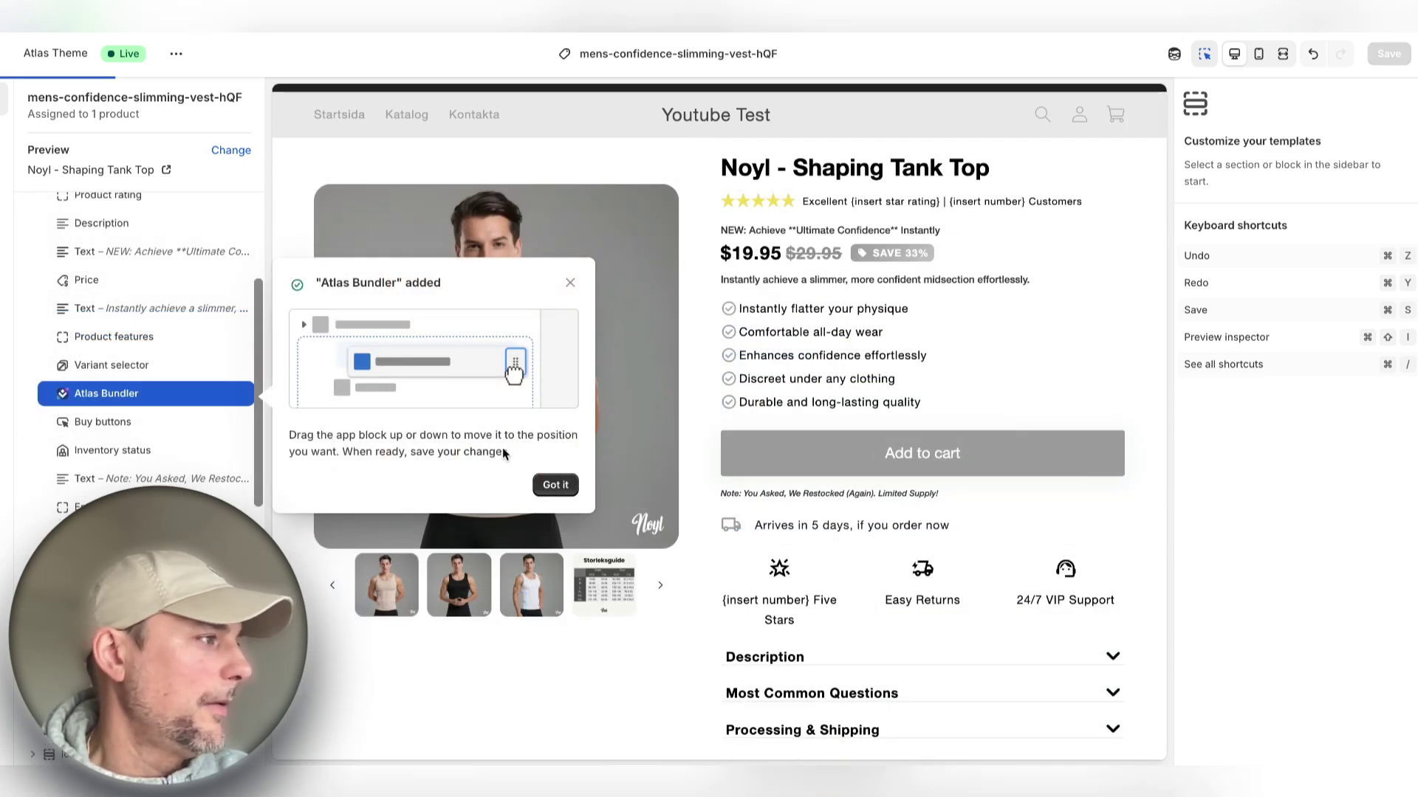
pyautogui.click(556, 484)
pyautogui.scroll(1, 915, 418)
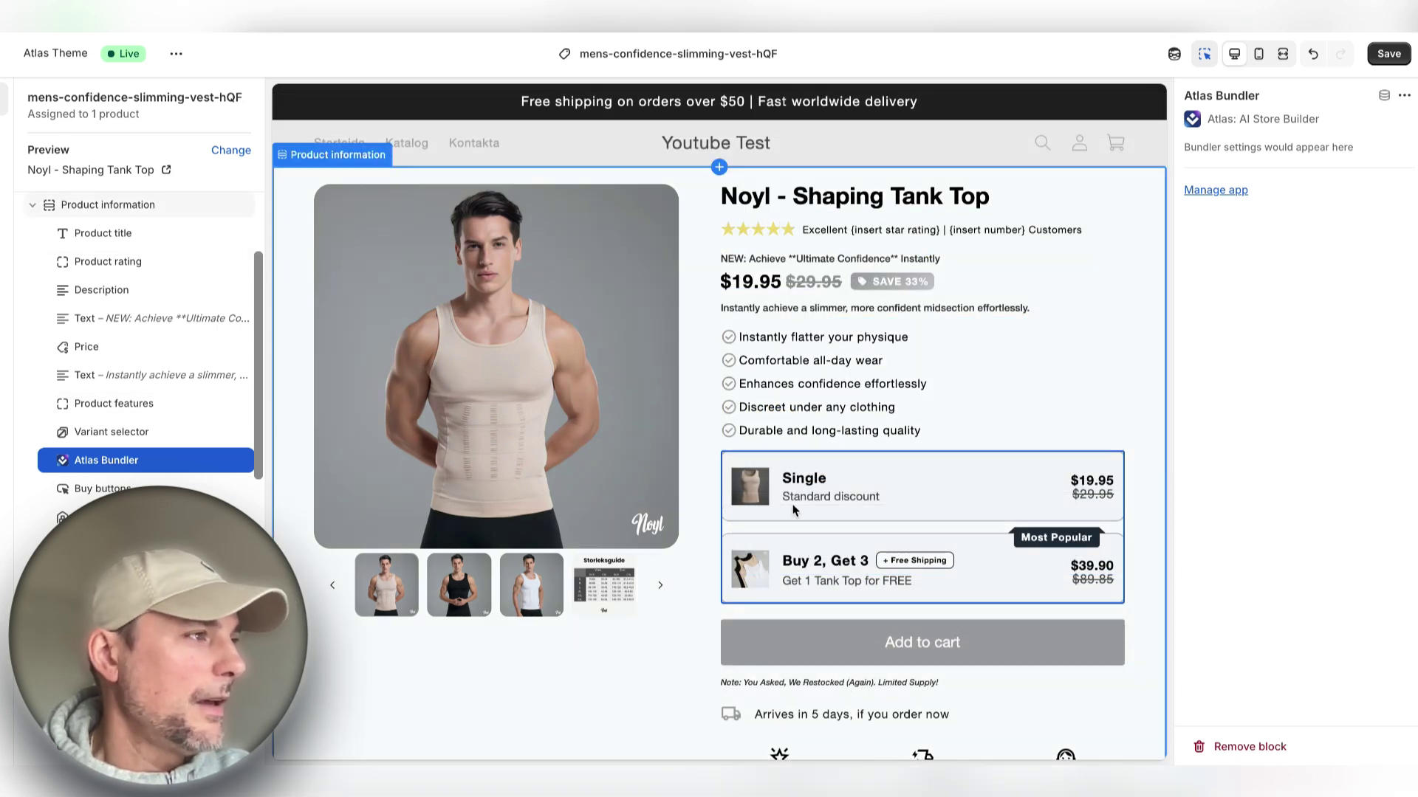
# - Replace the text store name in the header with the Noyl logo through the theme's logo settings
pyautogui.click(738, 144)
pyautogui.click(3, 153)
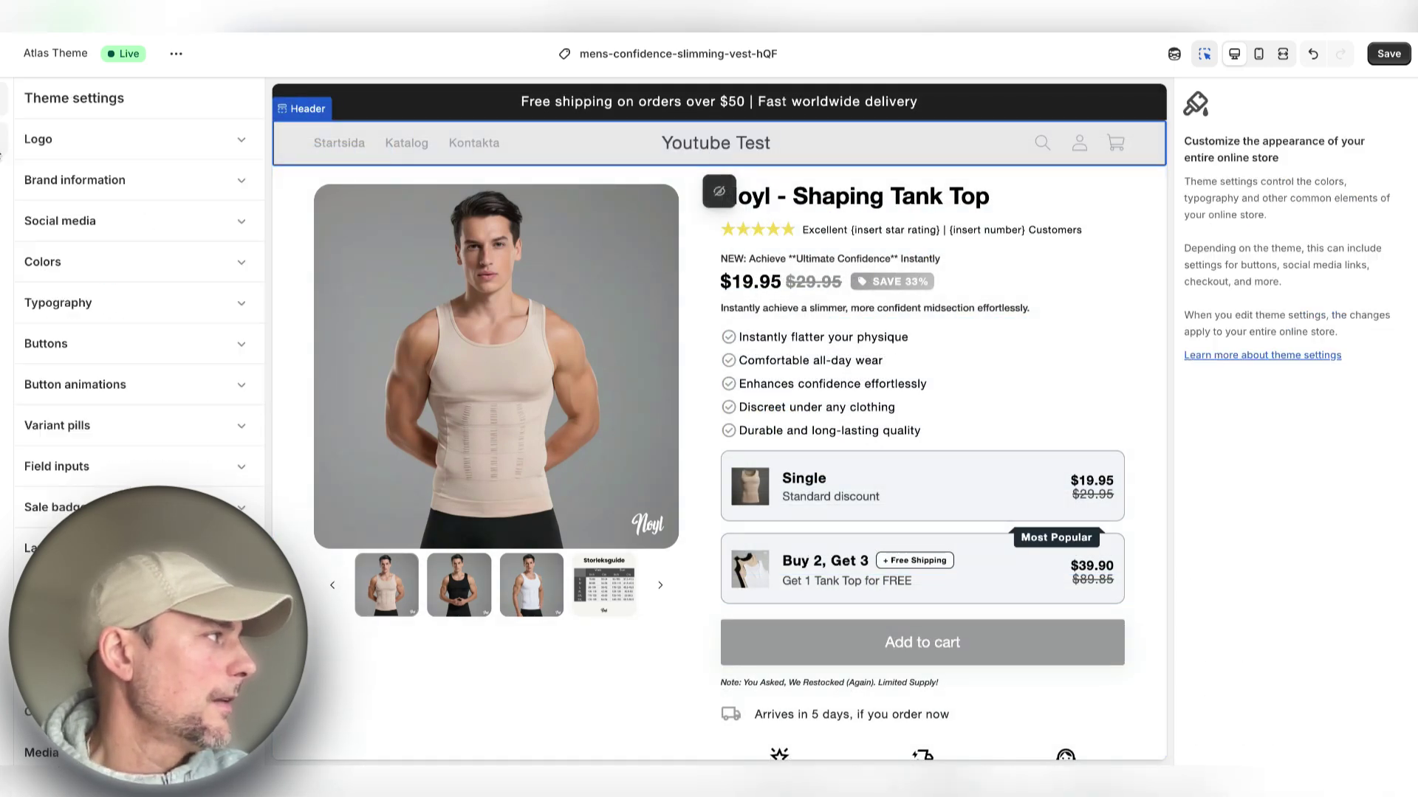
pyautogui.click(89, 127)
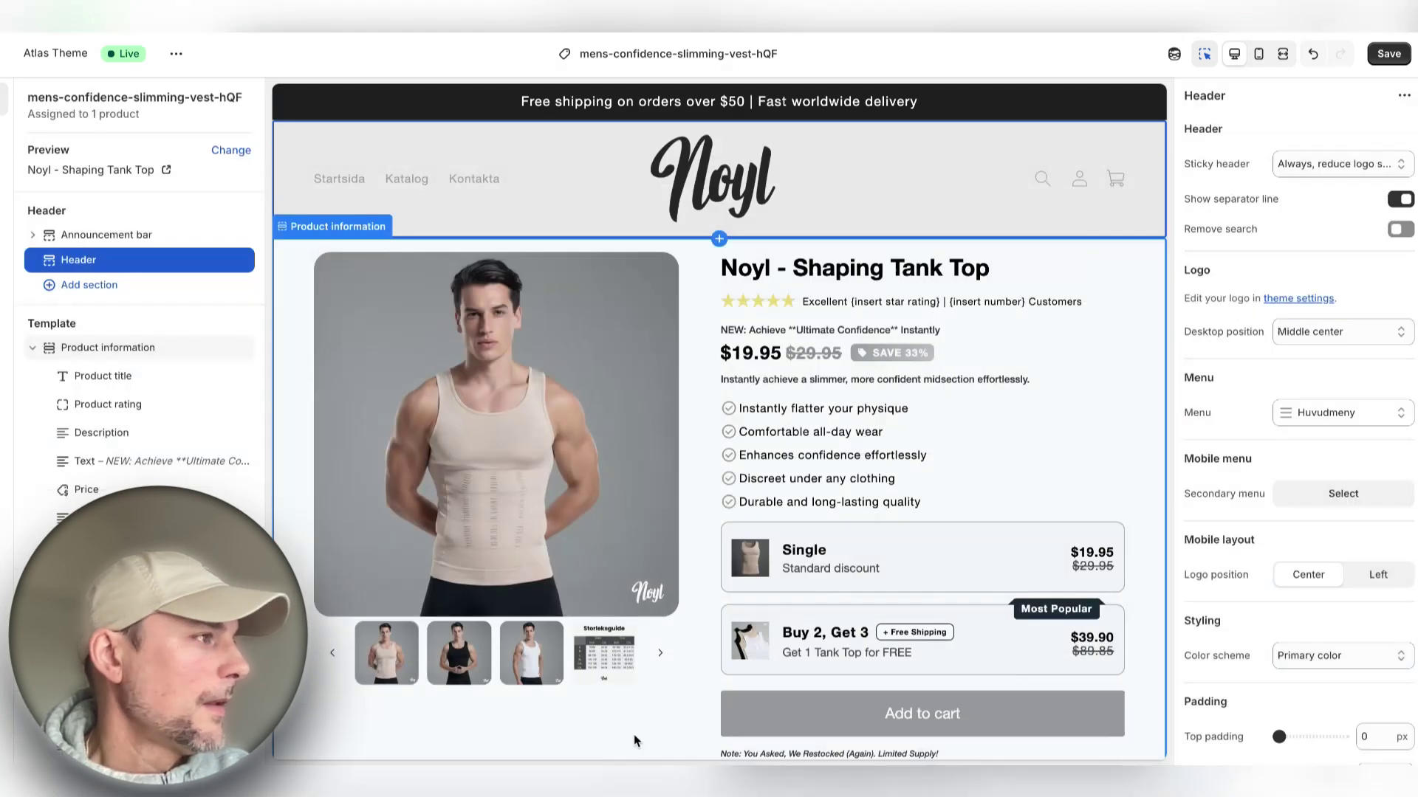
# - Set the product rating's star color to #302F2F and its text to Excellent 4,8 / 5 | 1000+ Customers
pyautogui.click(849, 301)
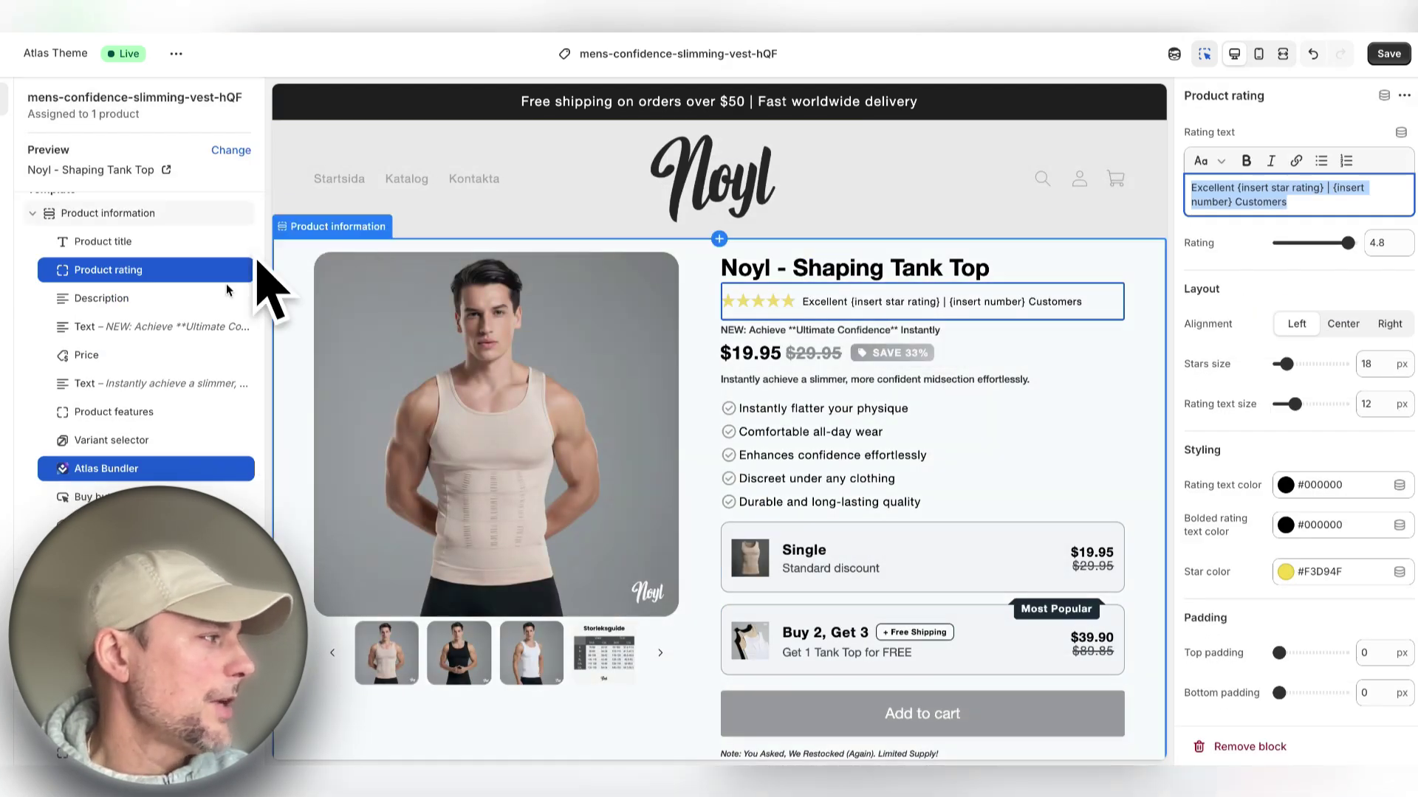
pyautogui.click(1311, 577)
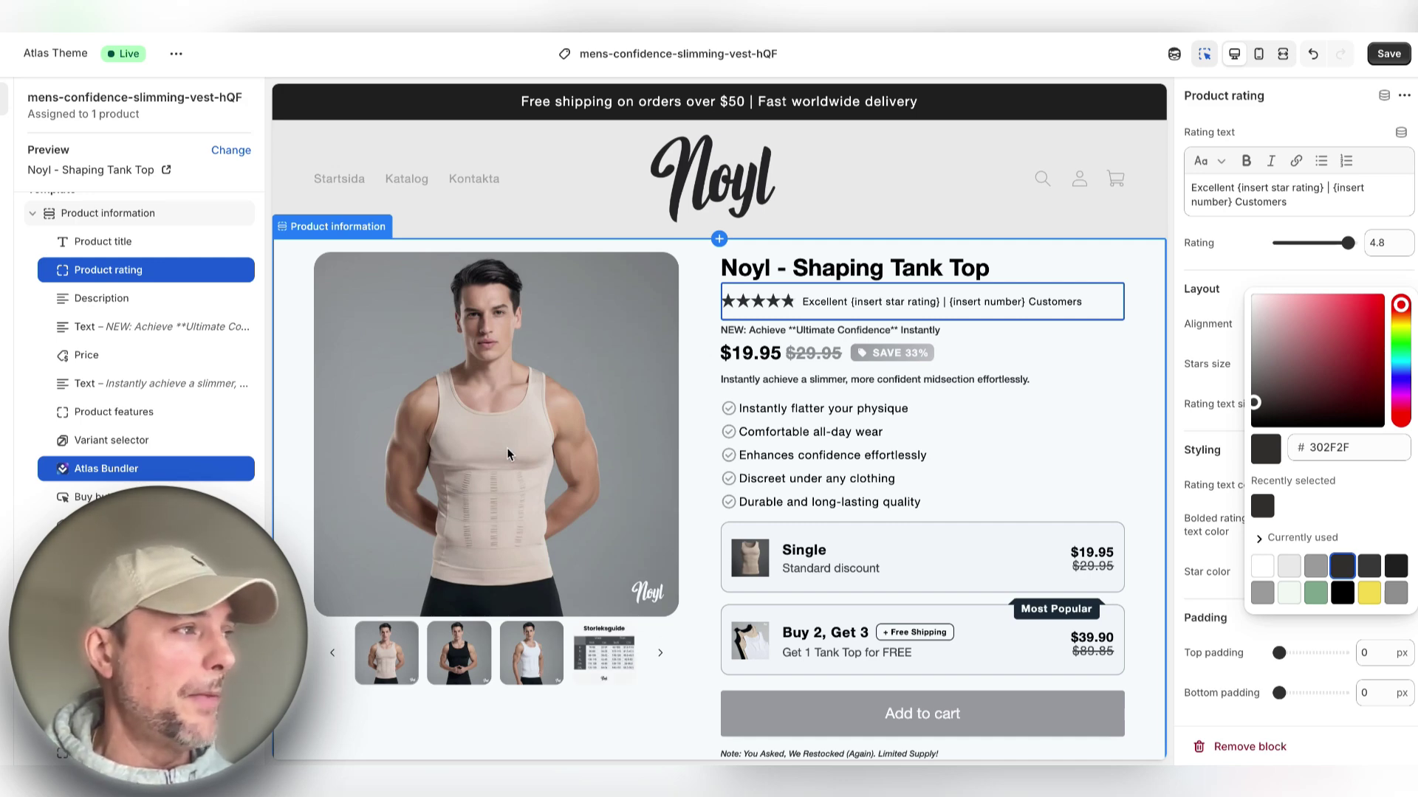
pyautogui.click(1321, 185)
pyautogui.moveTo(1322, 184); pyautogui.dragTo(1237, 183)
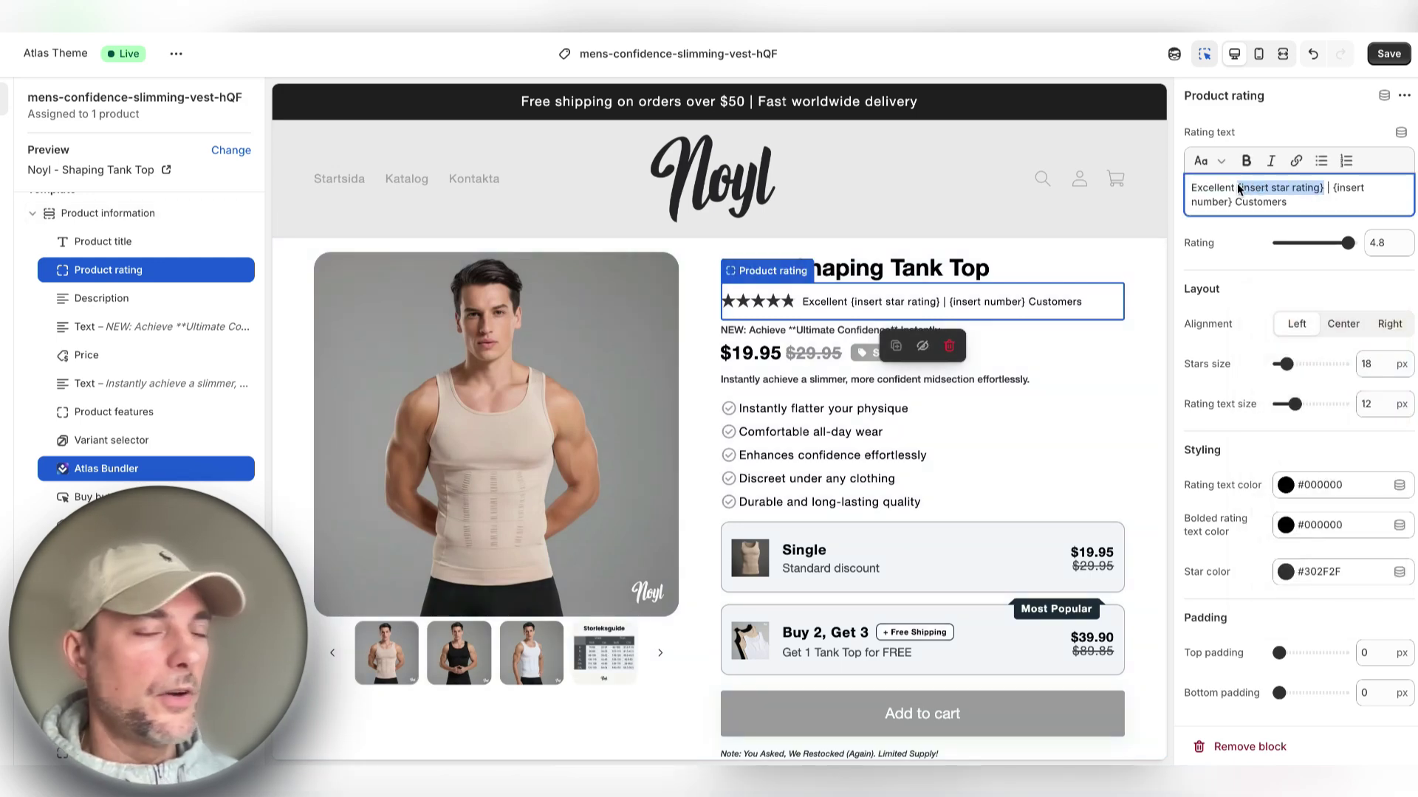
pyautogui.write('4,8')
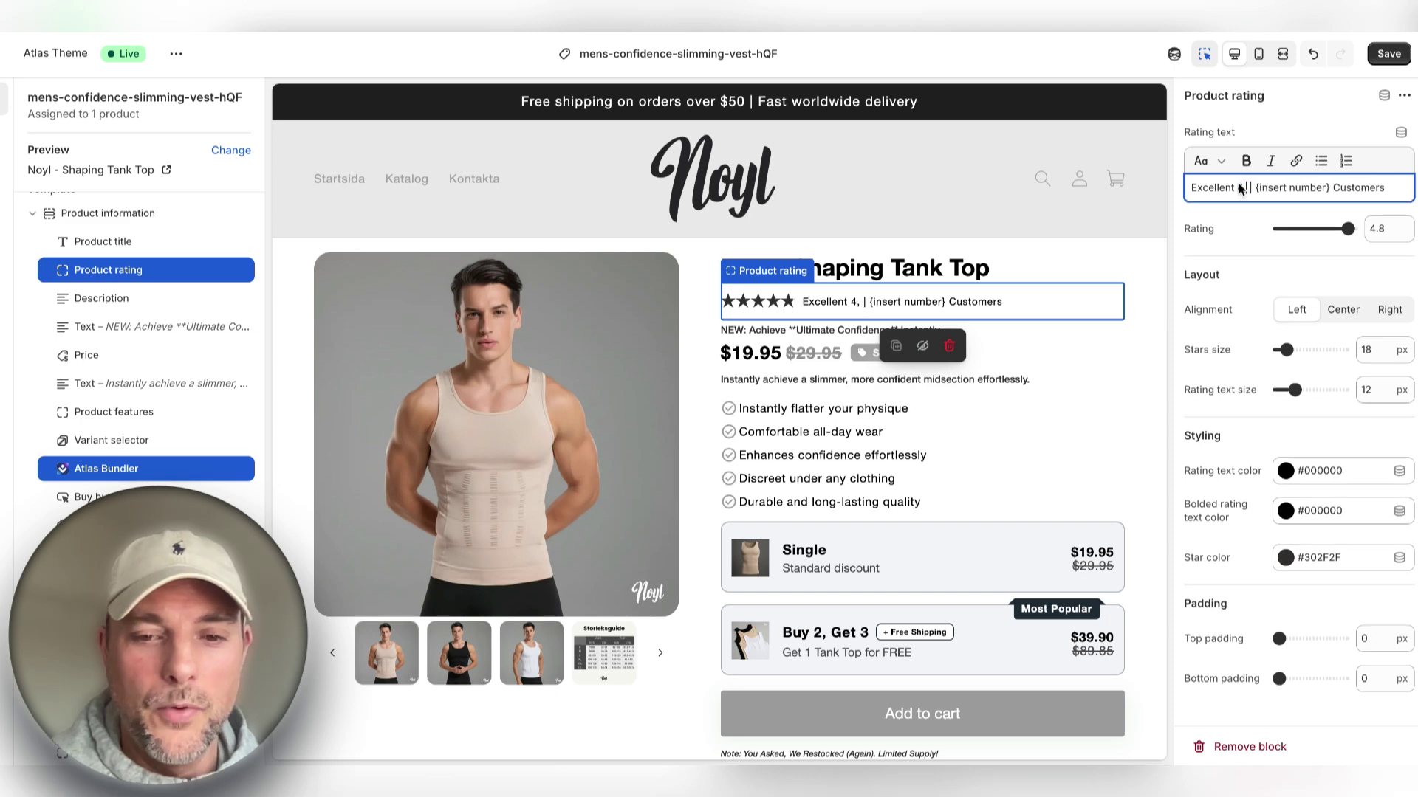
pyautogui.write(' / 5 | {')
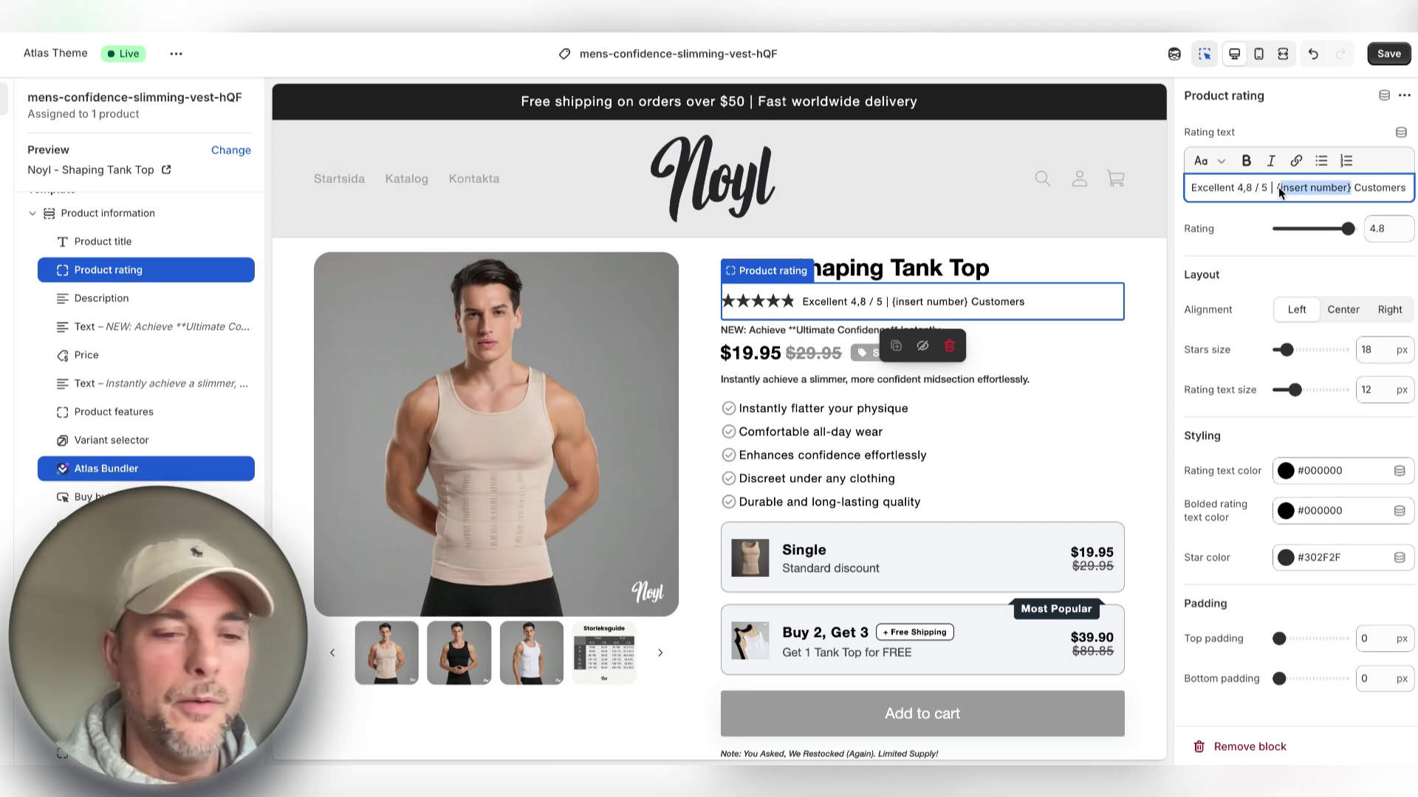
pyautogui.write('1000+')
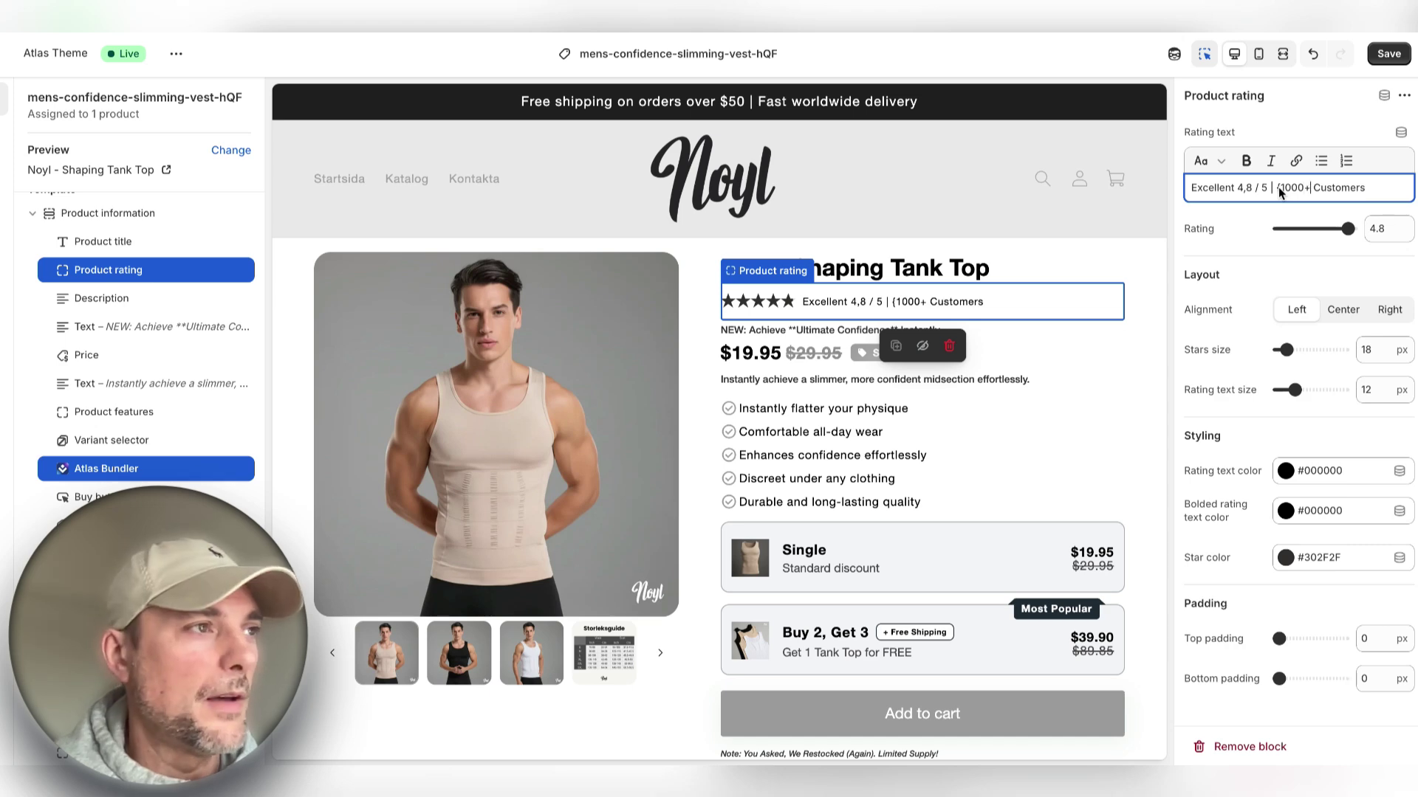
pyautogui.click(1278, 187)
pyautogui.press('BackSpace')
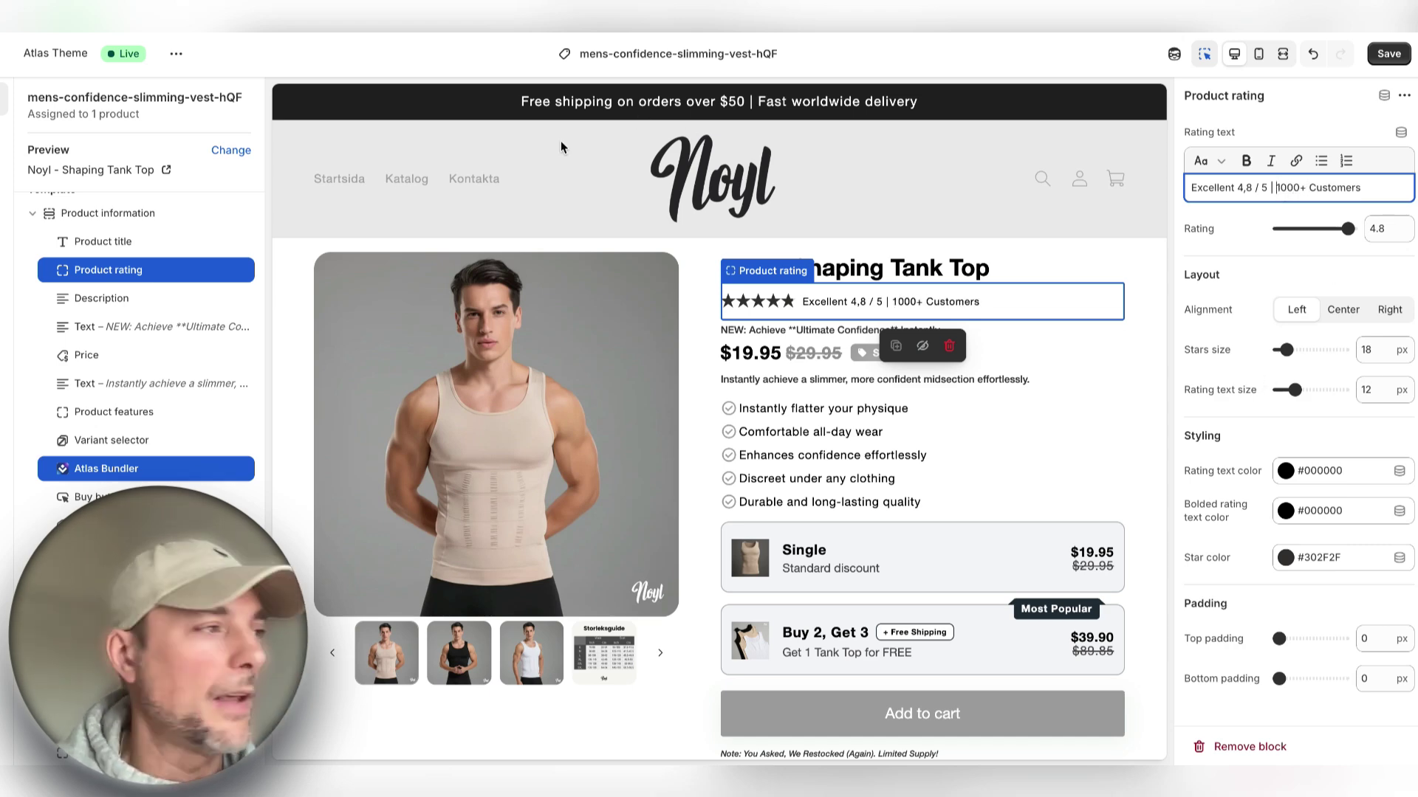
# - Hide the Estimated delivery block in the Product information section
pyautogui.scroll(-5, 888, 441)
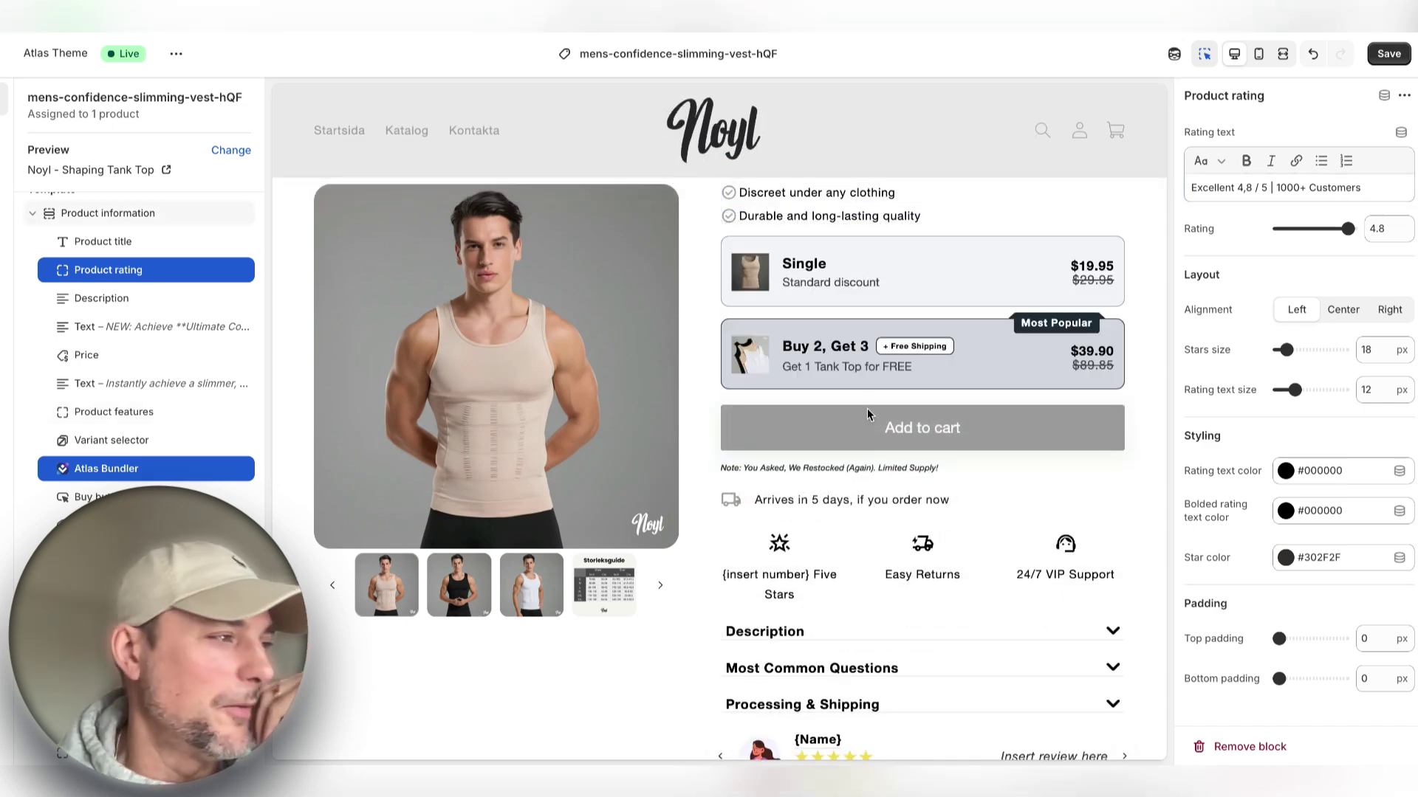
pyautogui.scroll(-3, 128, 358)
pyautogui.scroll(4, 192, 405)
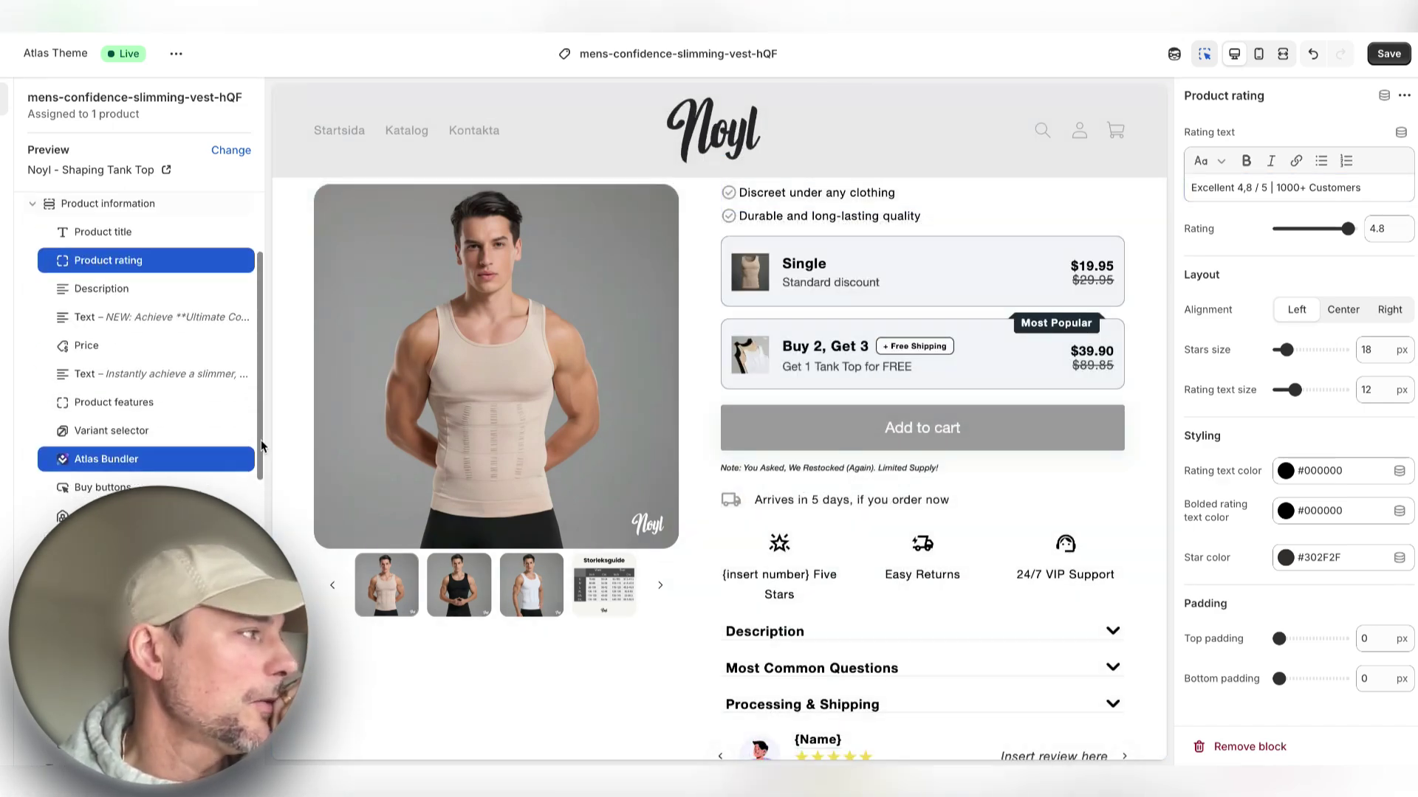
pyautogui.scroll(-1, 230, 431)
pyautogui.scroll(-2, 229, 430)
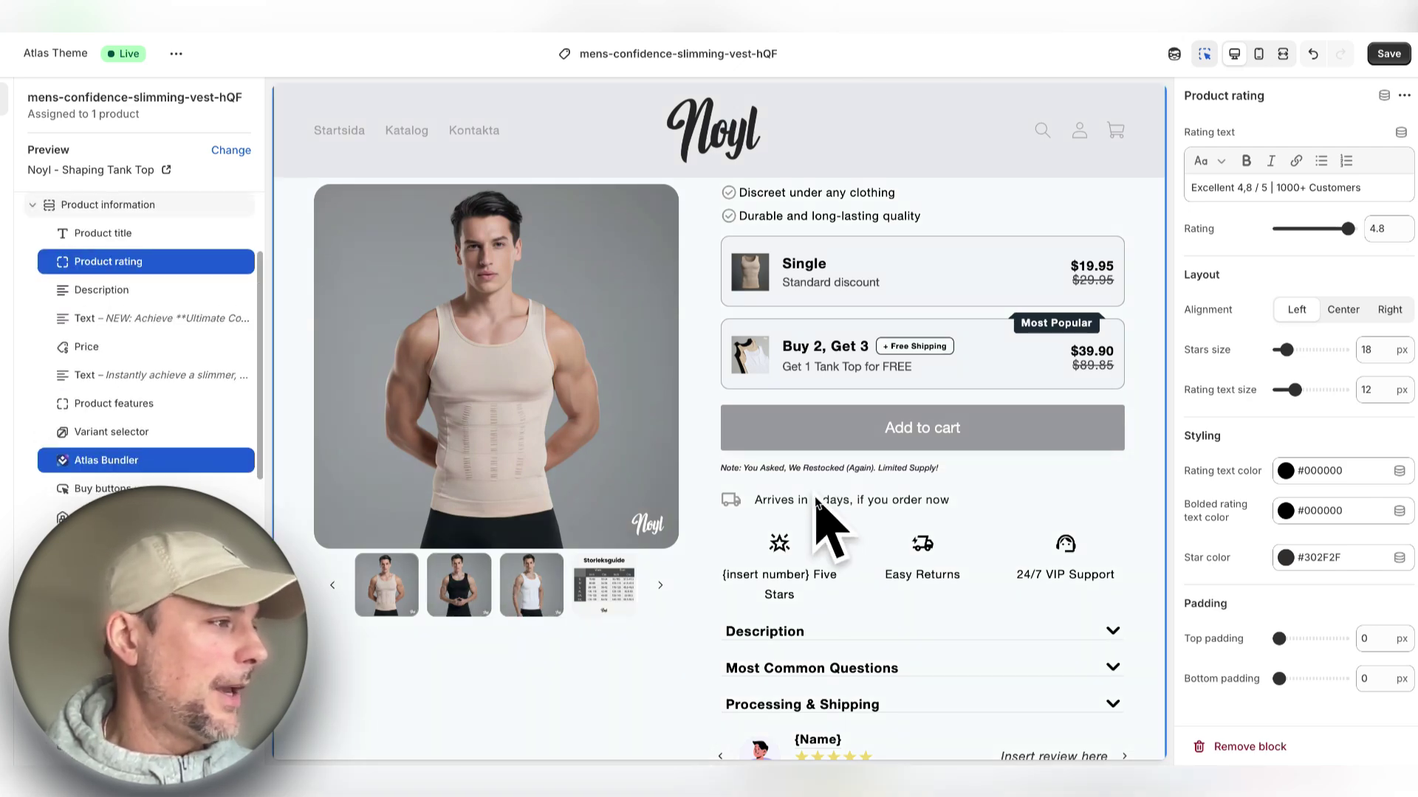
pyautogui.moveTo(242, 491)
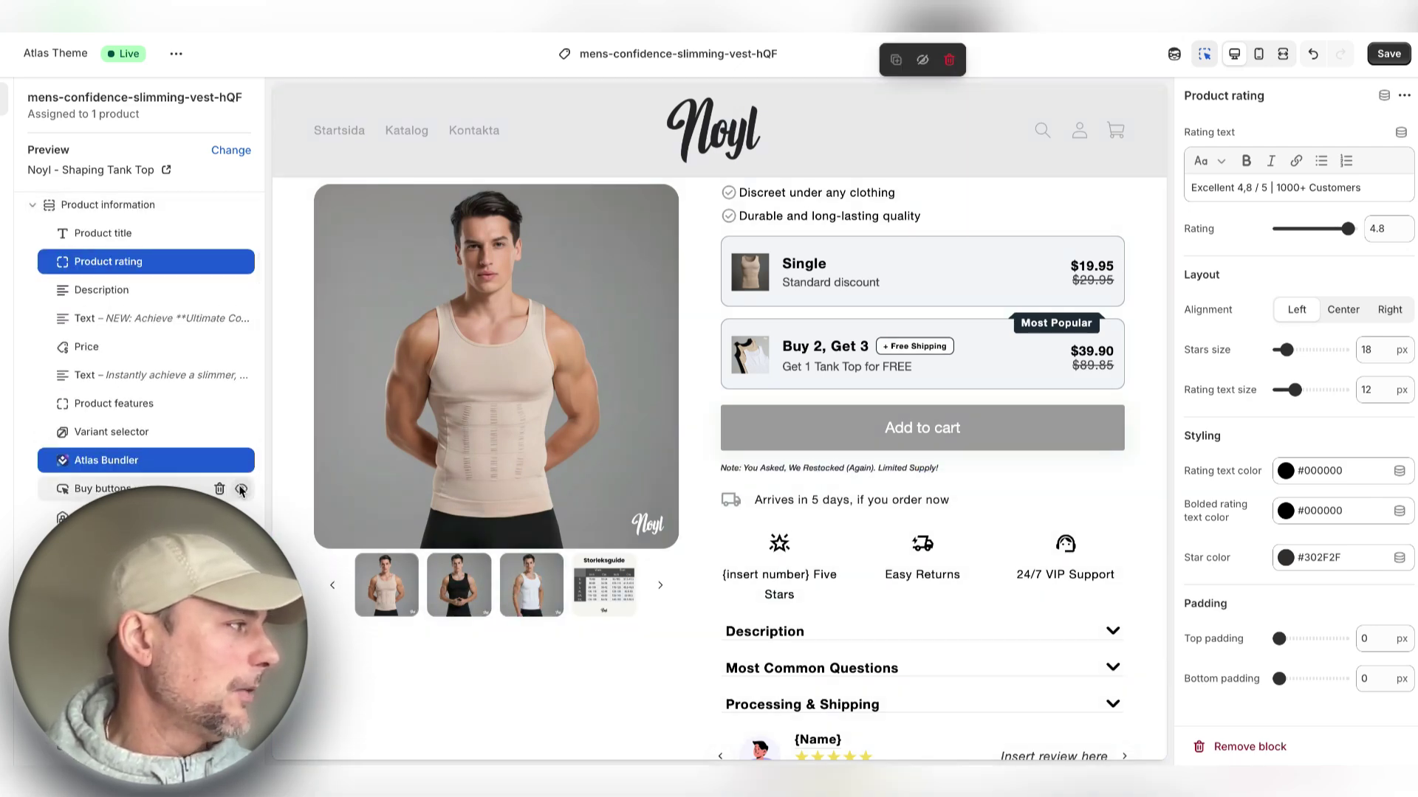
pyautogui.scroll(-5, 242, 491)
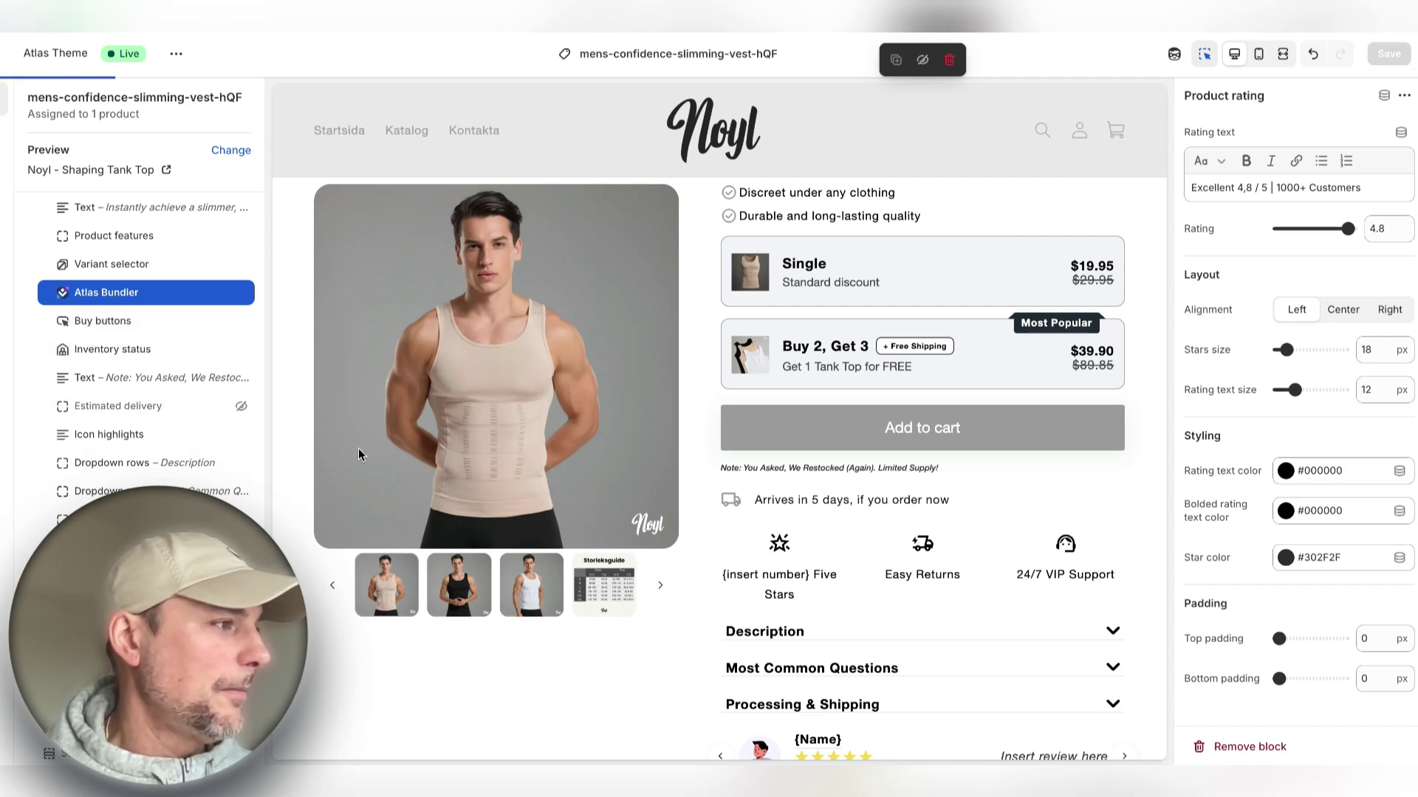
# - Change the first icon highlight's text to 1000+ Five Stars
pyautogui.scroll(4, 201, 441)
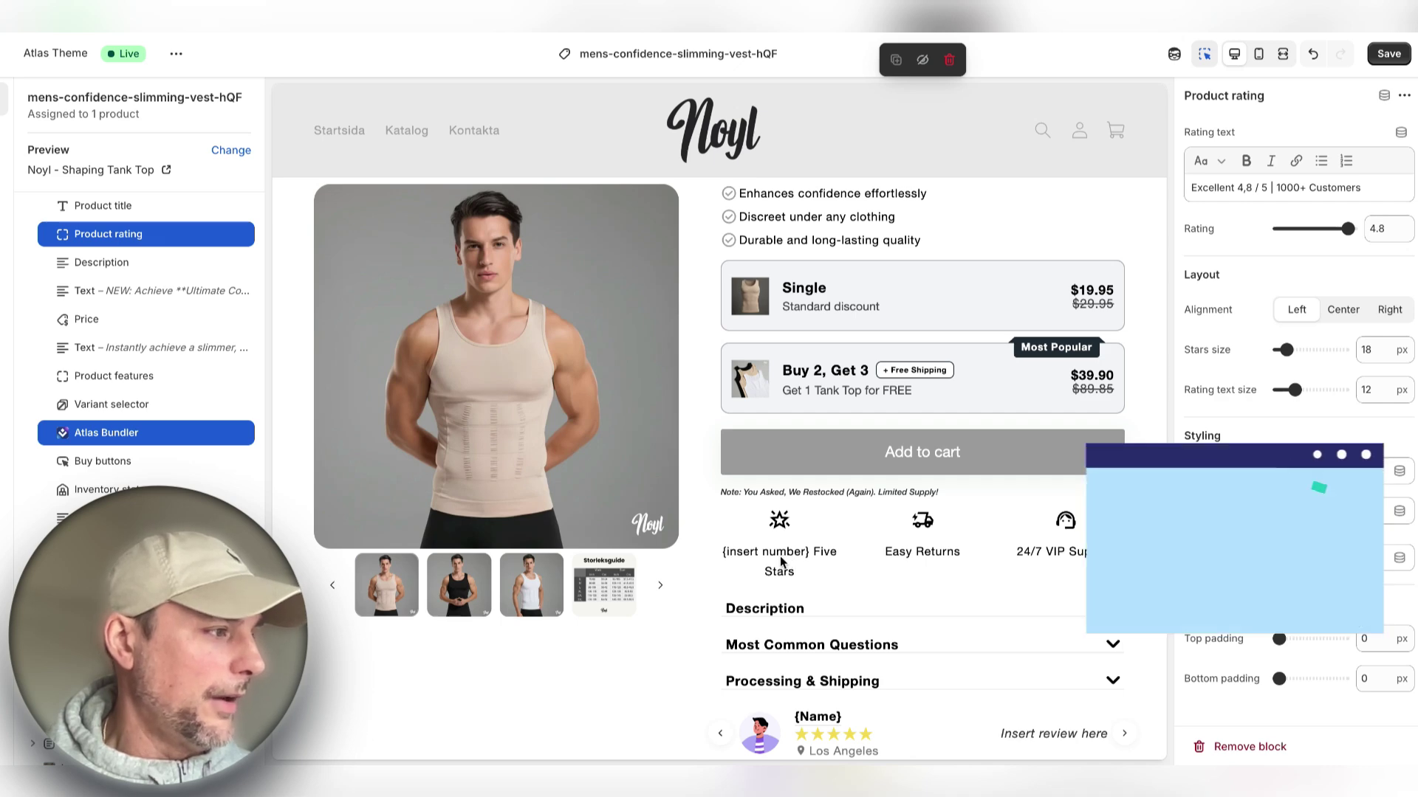
pyautogui.scroll(-3, 148, 347)
pyautogui.scroll(-1, 117, 440)
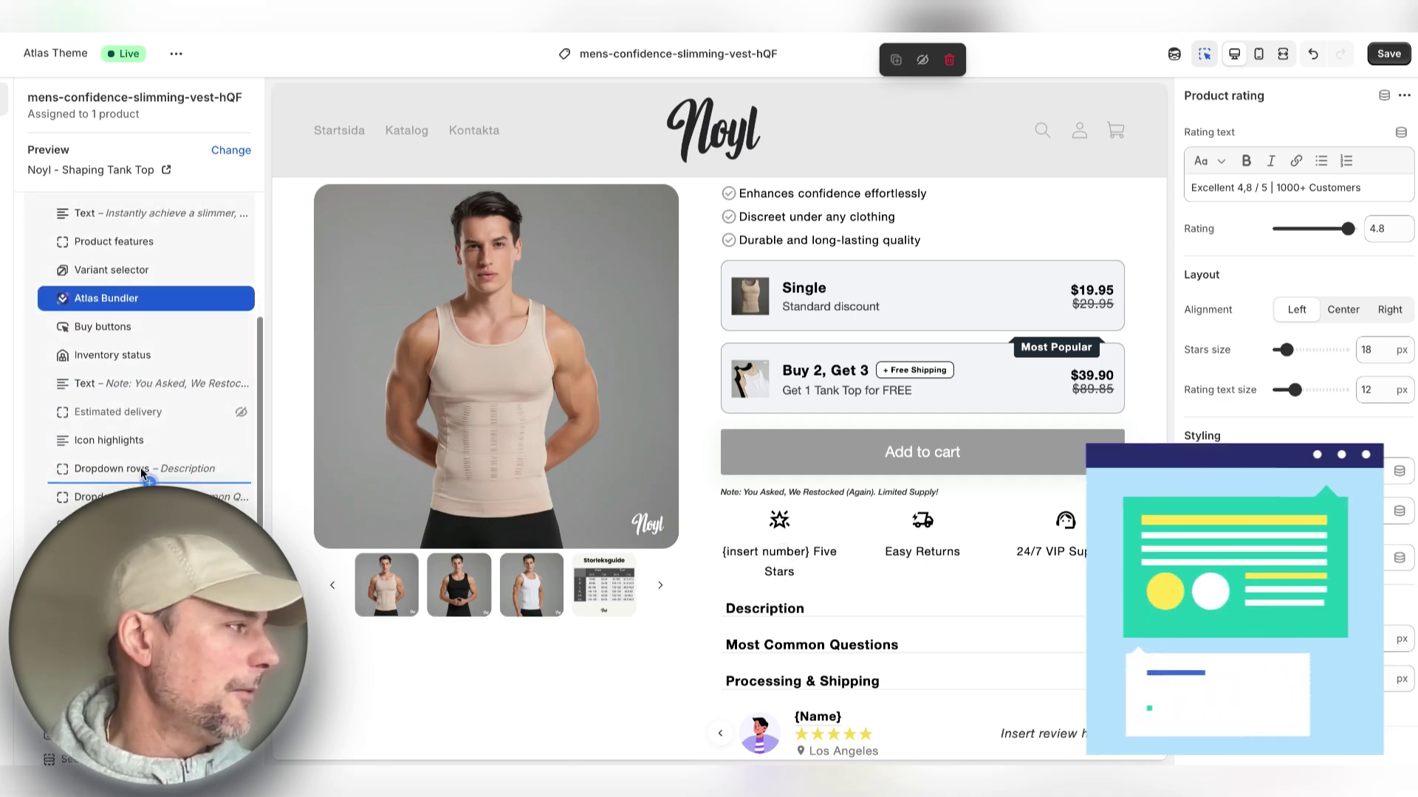
pyautogui.click(116, 440)
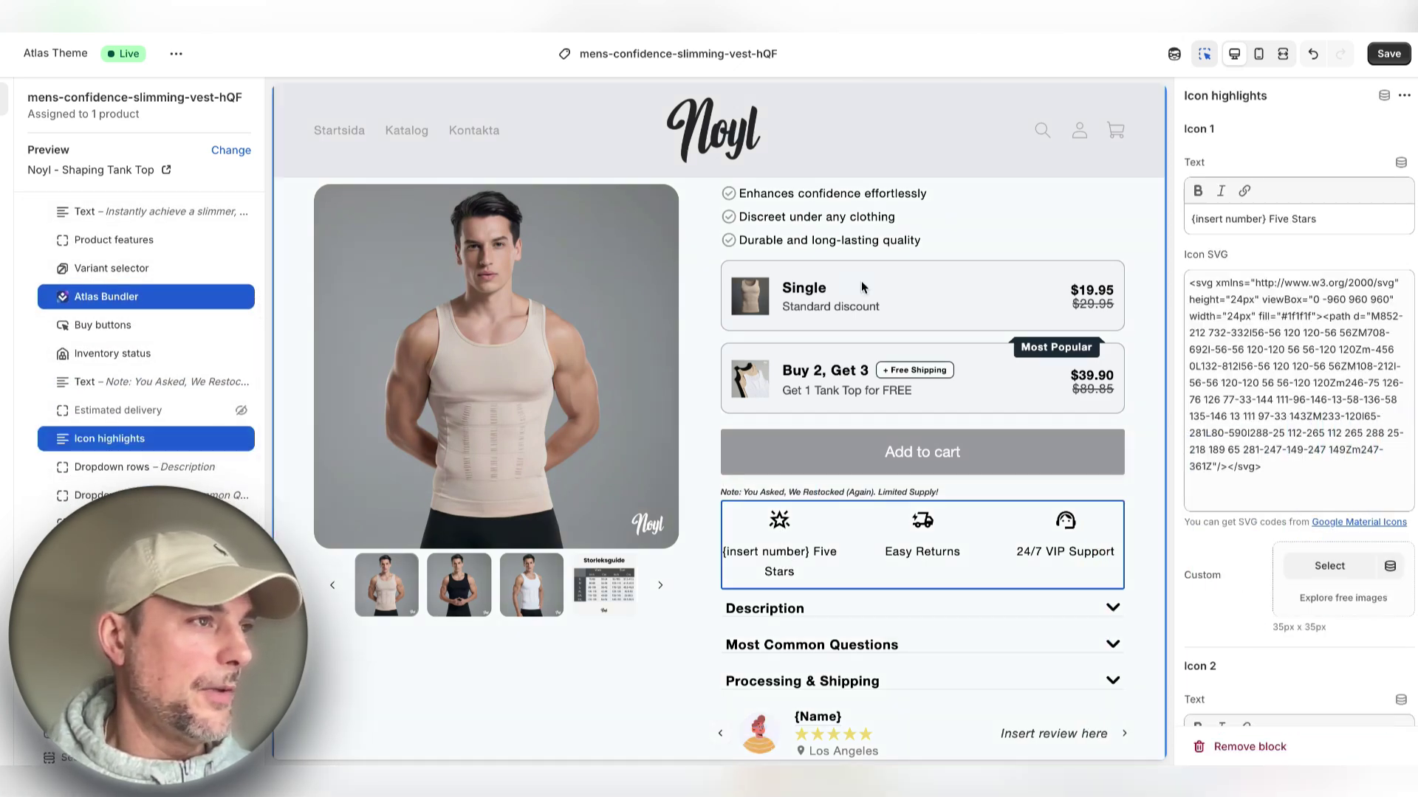
pyautogui.moveTo(1265, 220); pyautogui.dragTo(1148, 219)
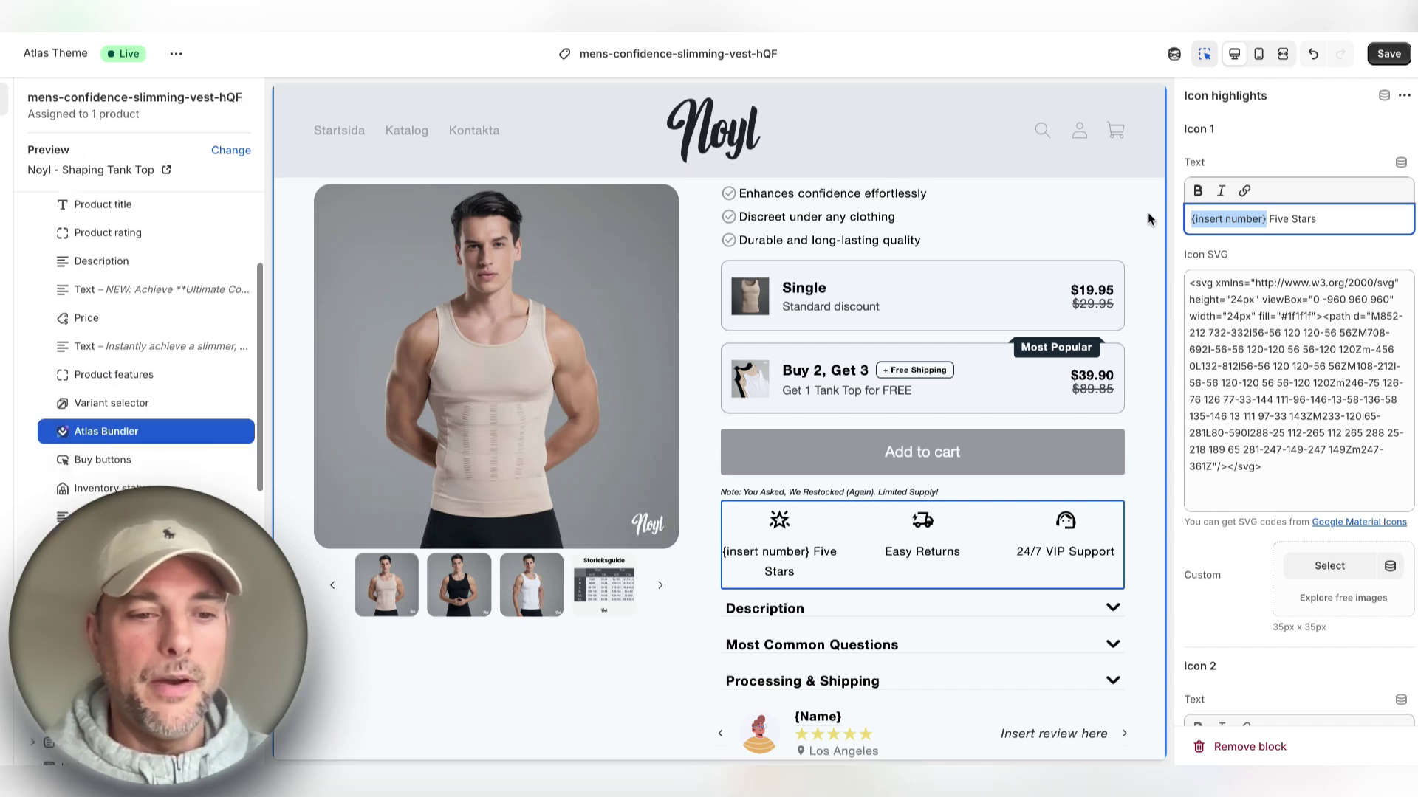
pyautogui.write('1000+')
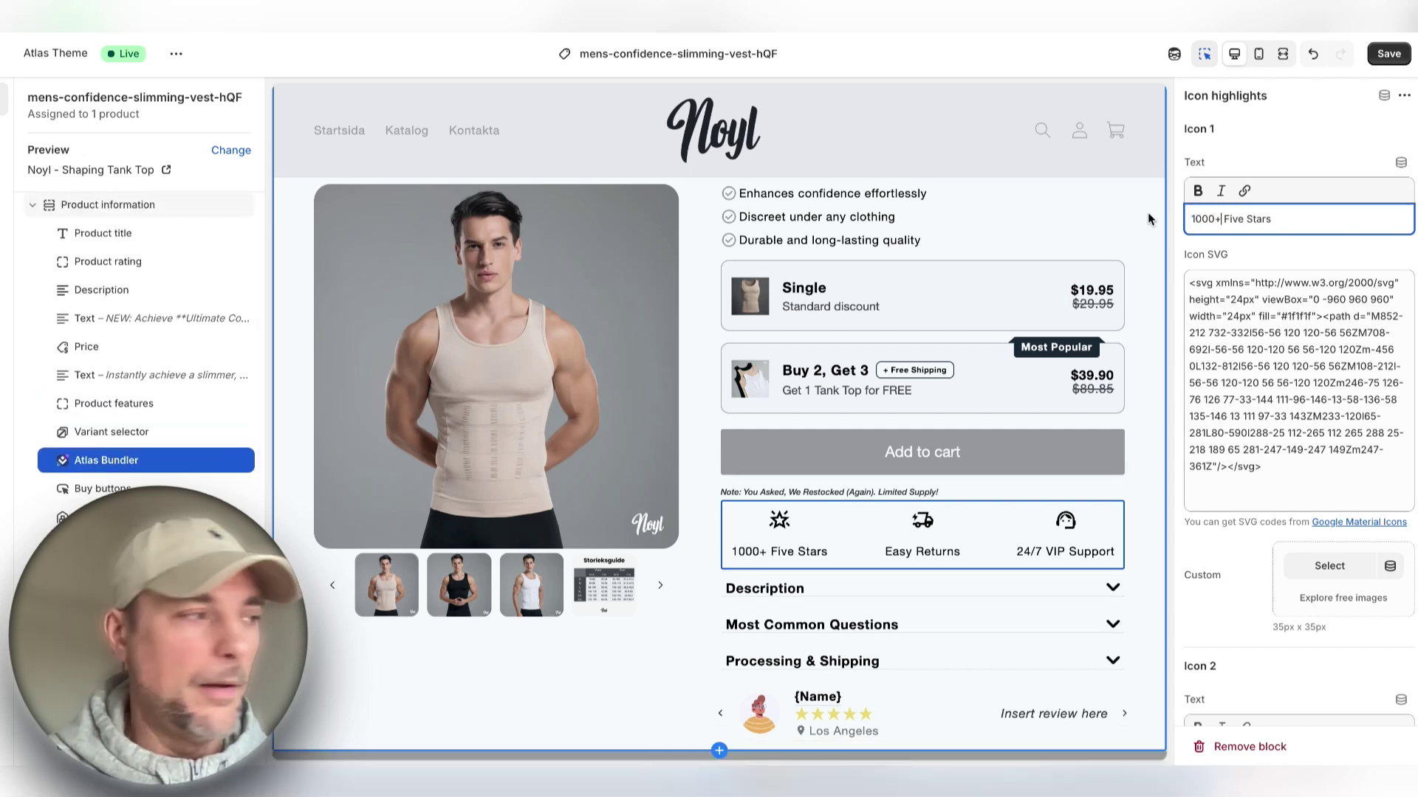
# - Set Review 1 of the author reviews to "This tanktop has really helped my confidence" and enter the author's first name
pyautogui.scroll(-2, 955, 458)
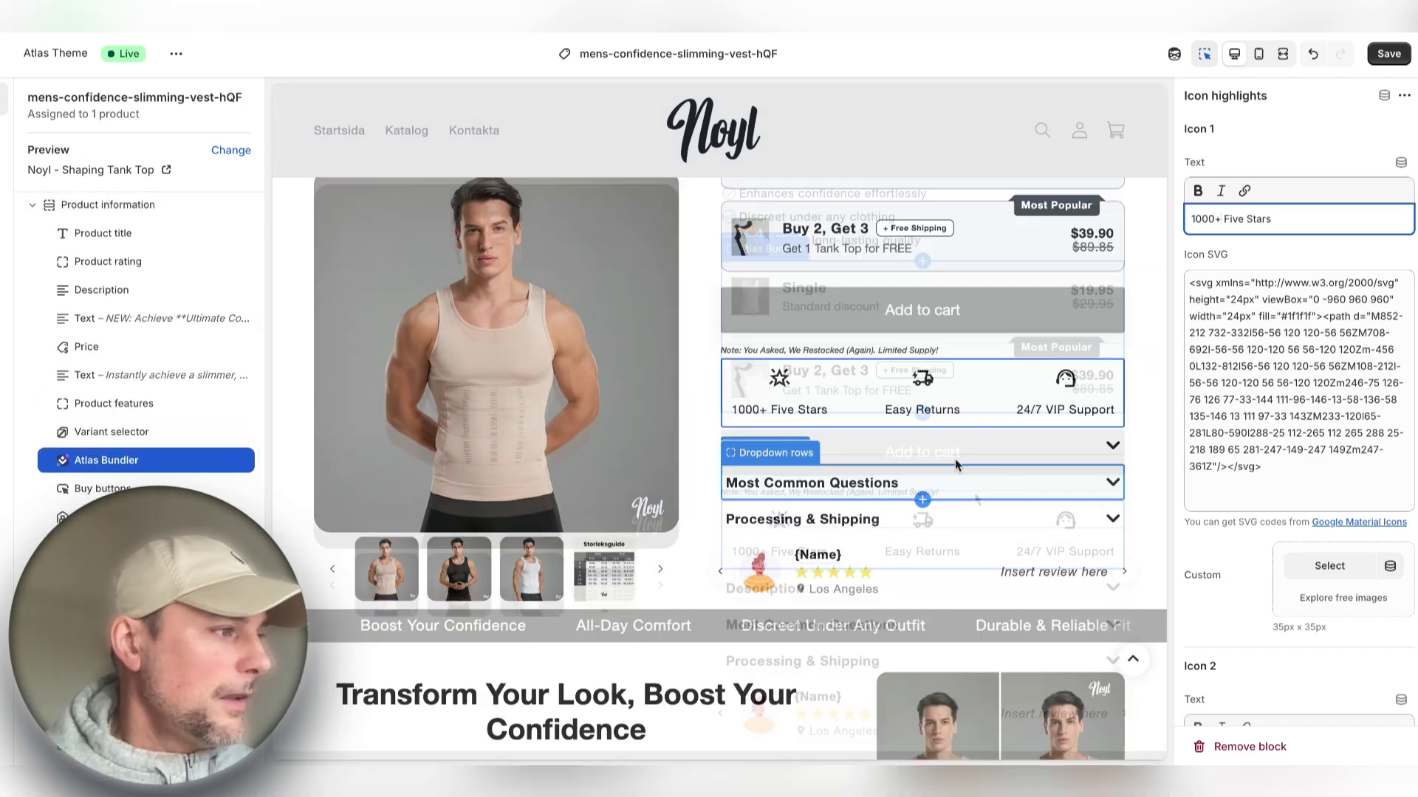
pyautogui.click(858, 570)
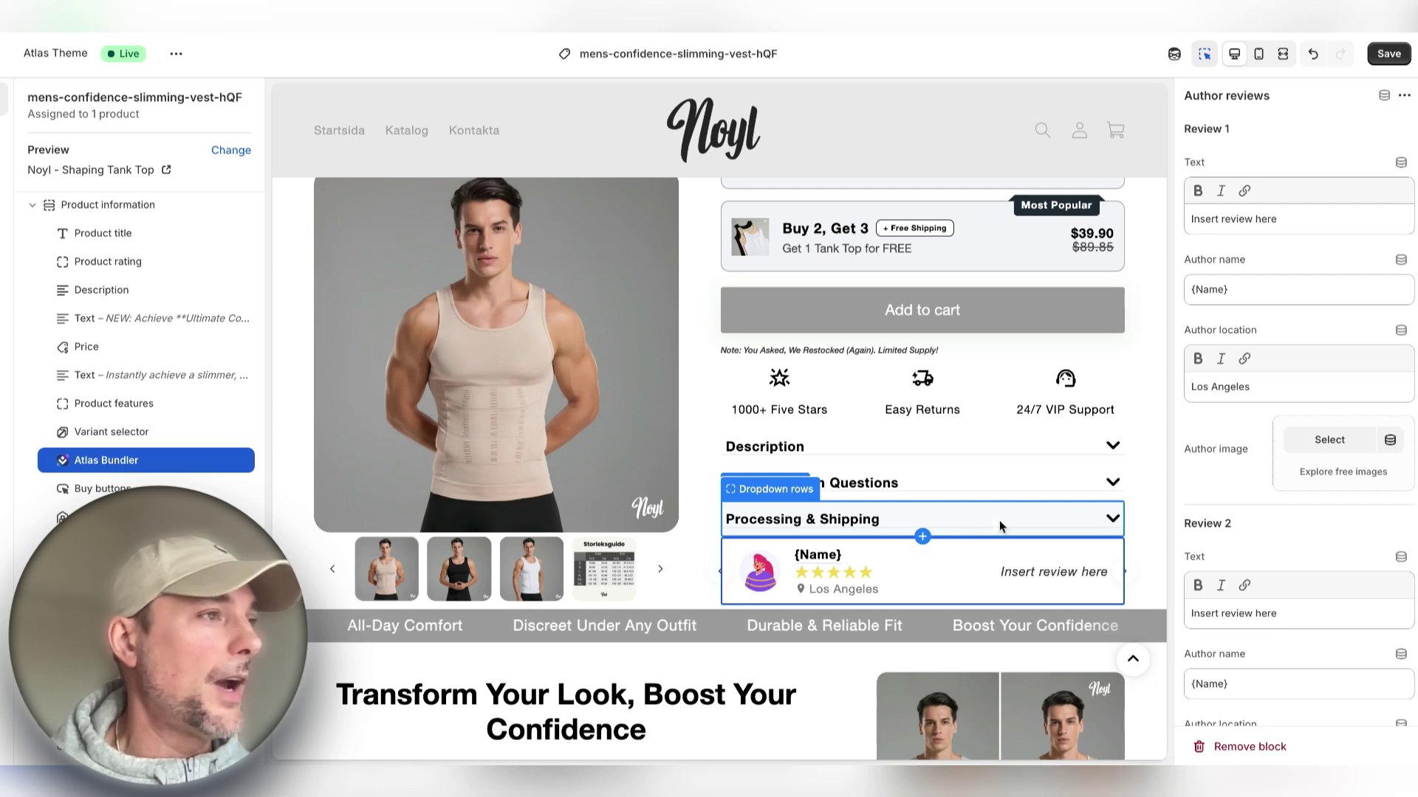
pyautogui.doubleClick(1259, 218)
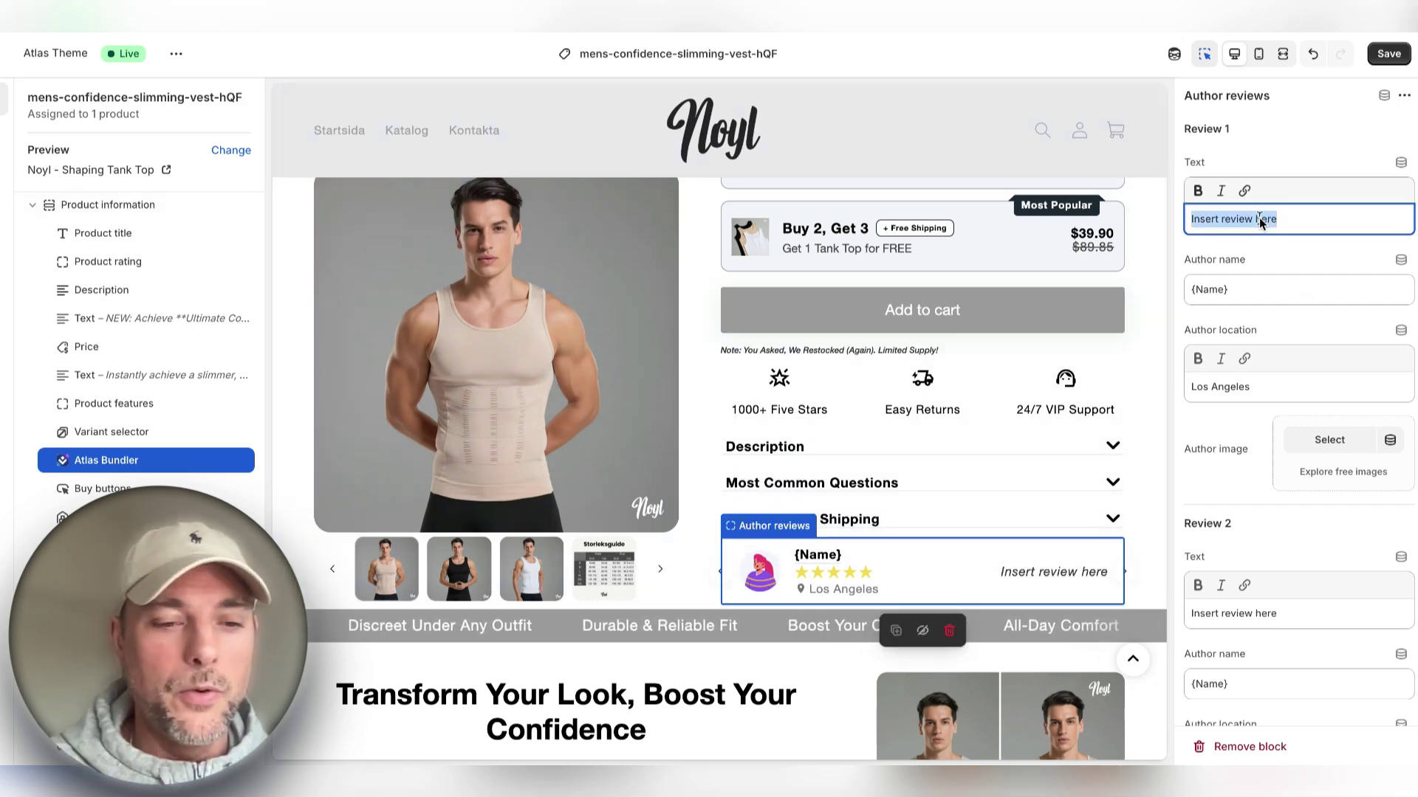
pyautogui.write('This tankt')
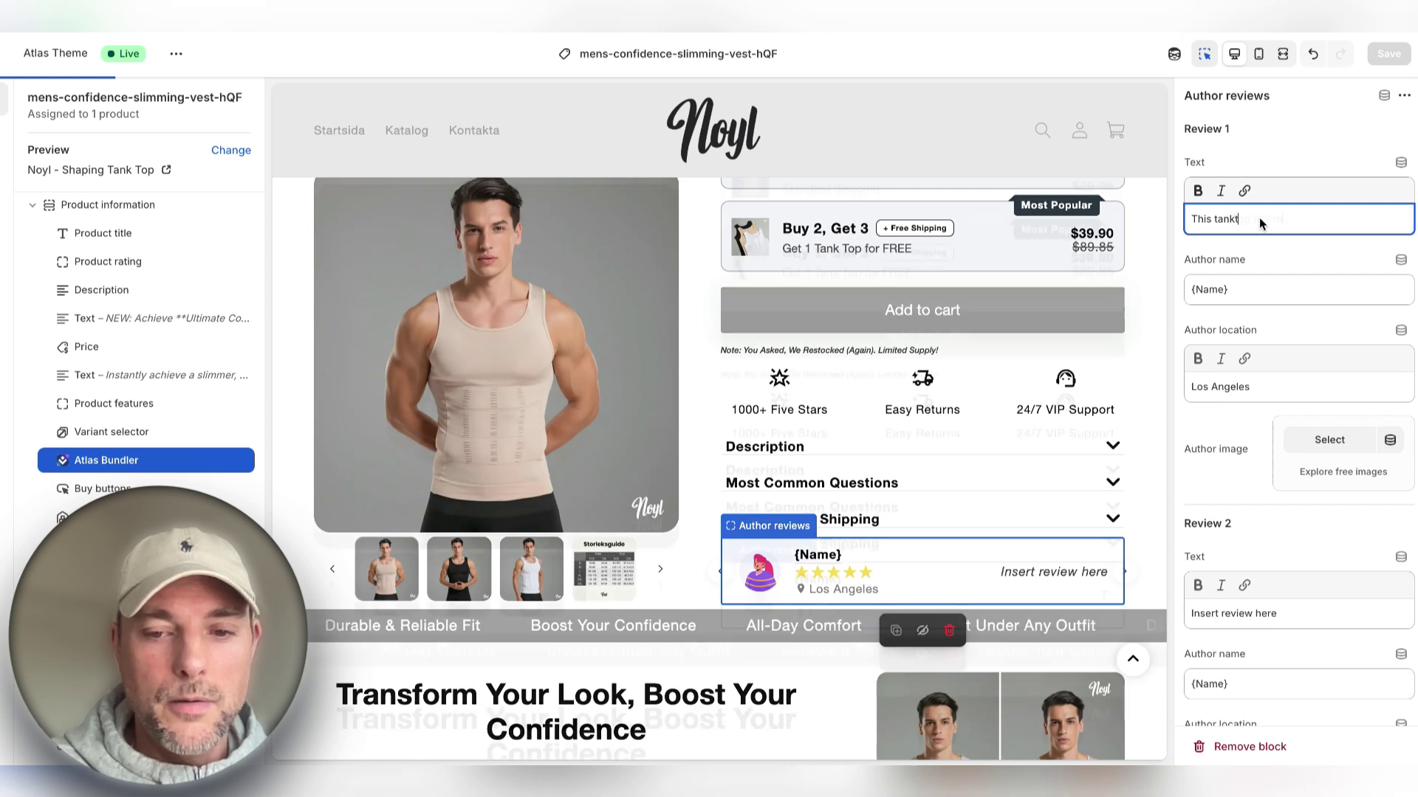
pyautogui.write('op has really helped my confidence')
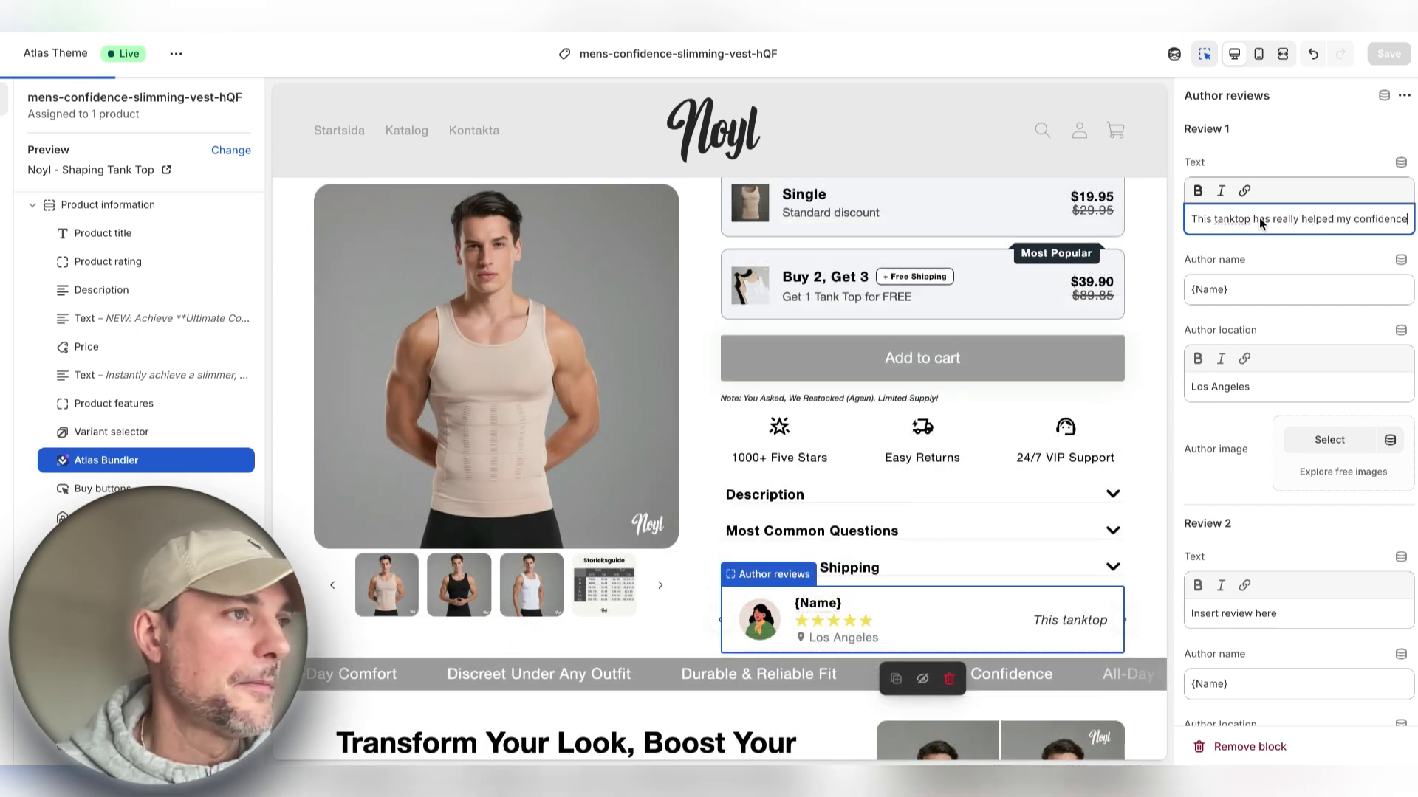
pyautogui.press('Tab')
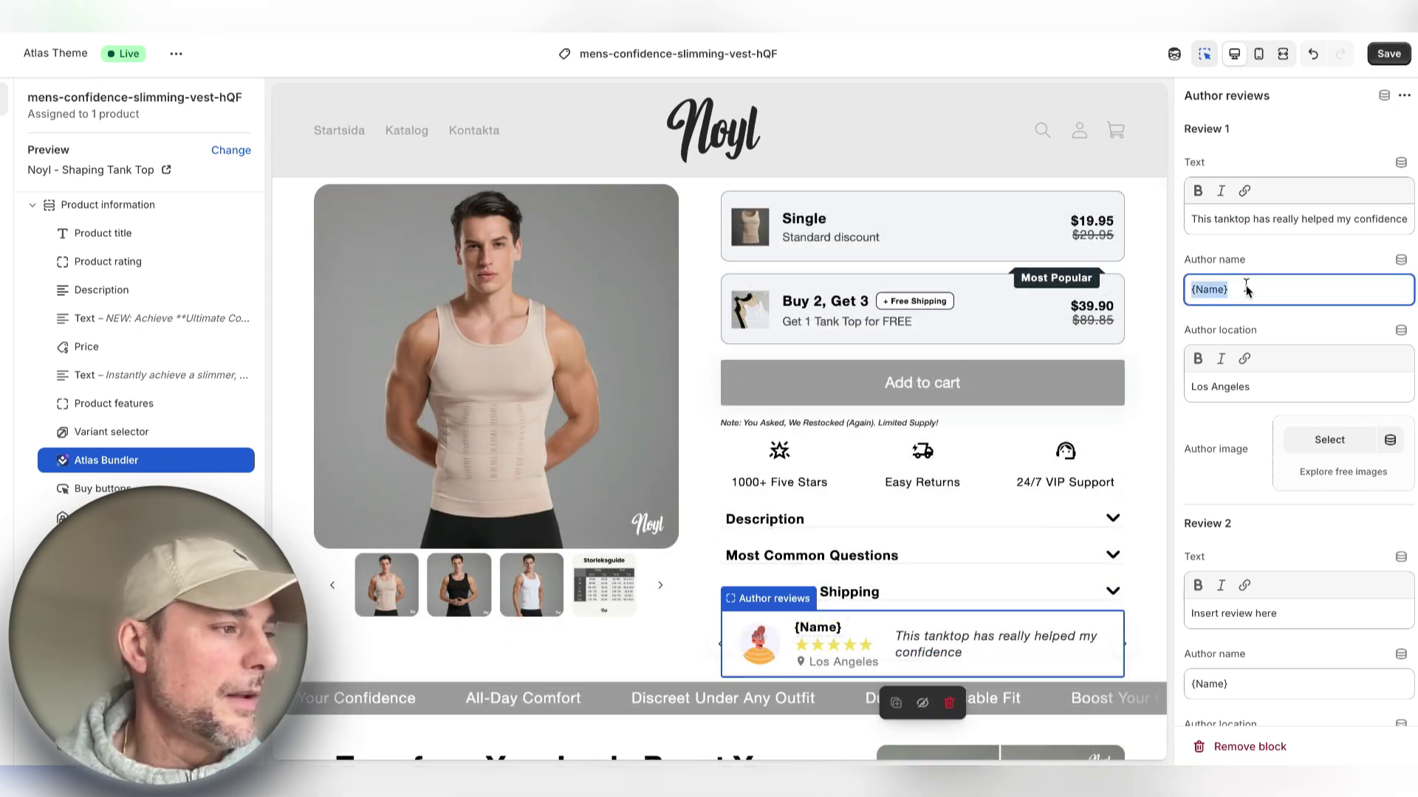
pyautogui.write('Erik')
# - Set the star color of the author reviews to #302F2F
pyautogui.scroll(-5, 1254, 406)
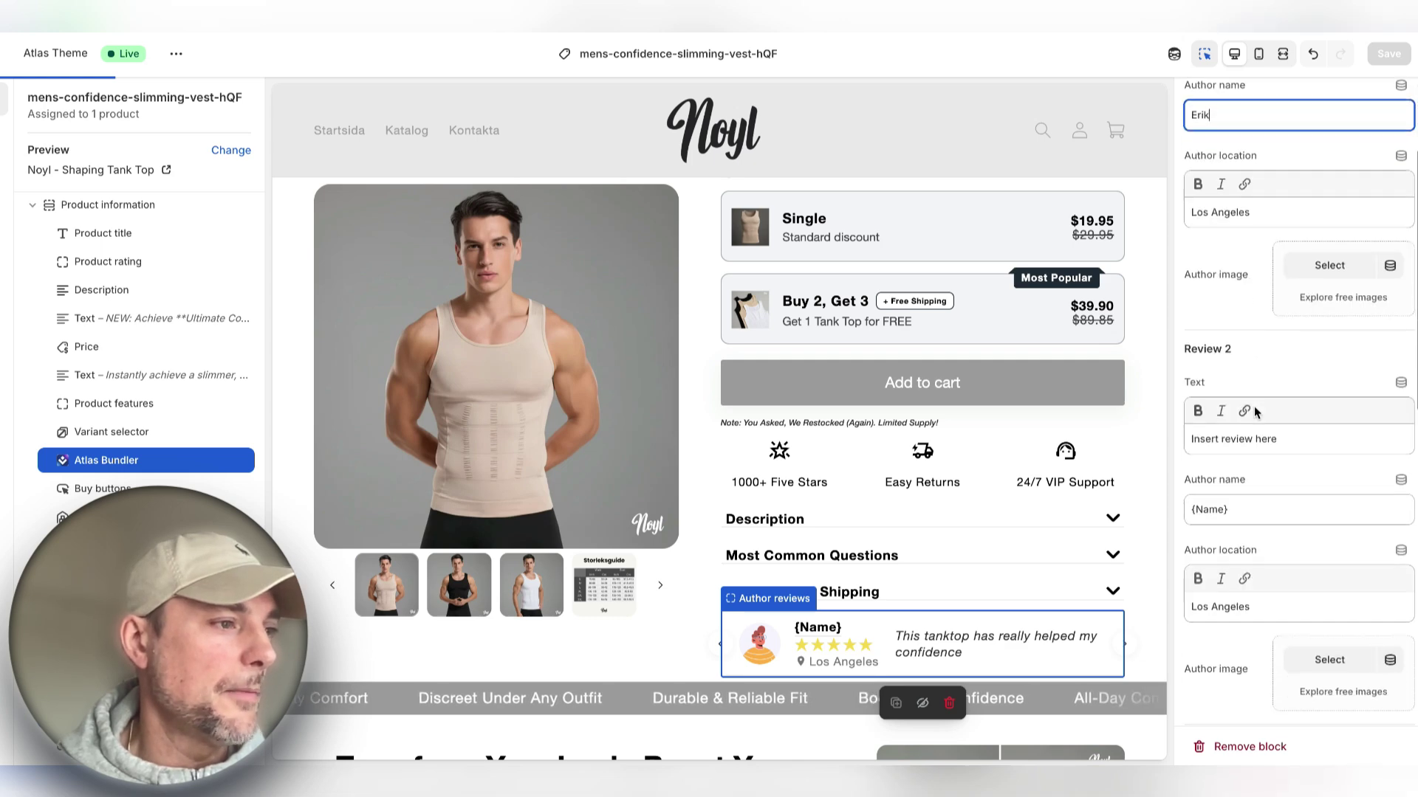
pyautogui.scroll(-5, 1253, 356)
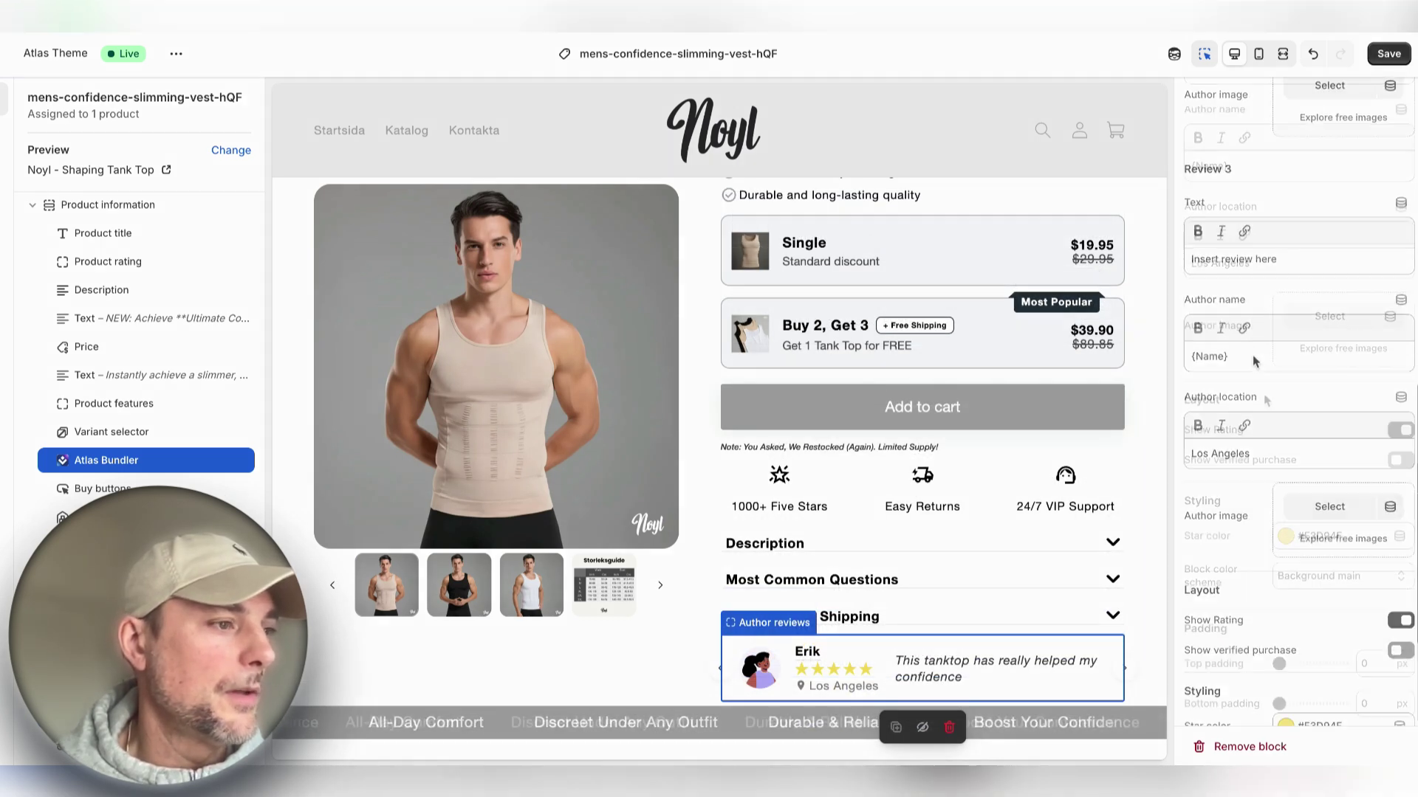
pyautogui.click(1285, 537)
pyautogui.click(1262, 413)
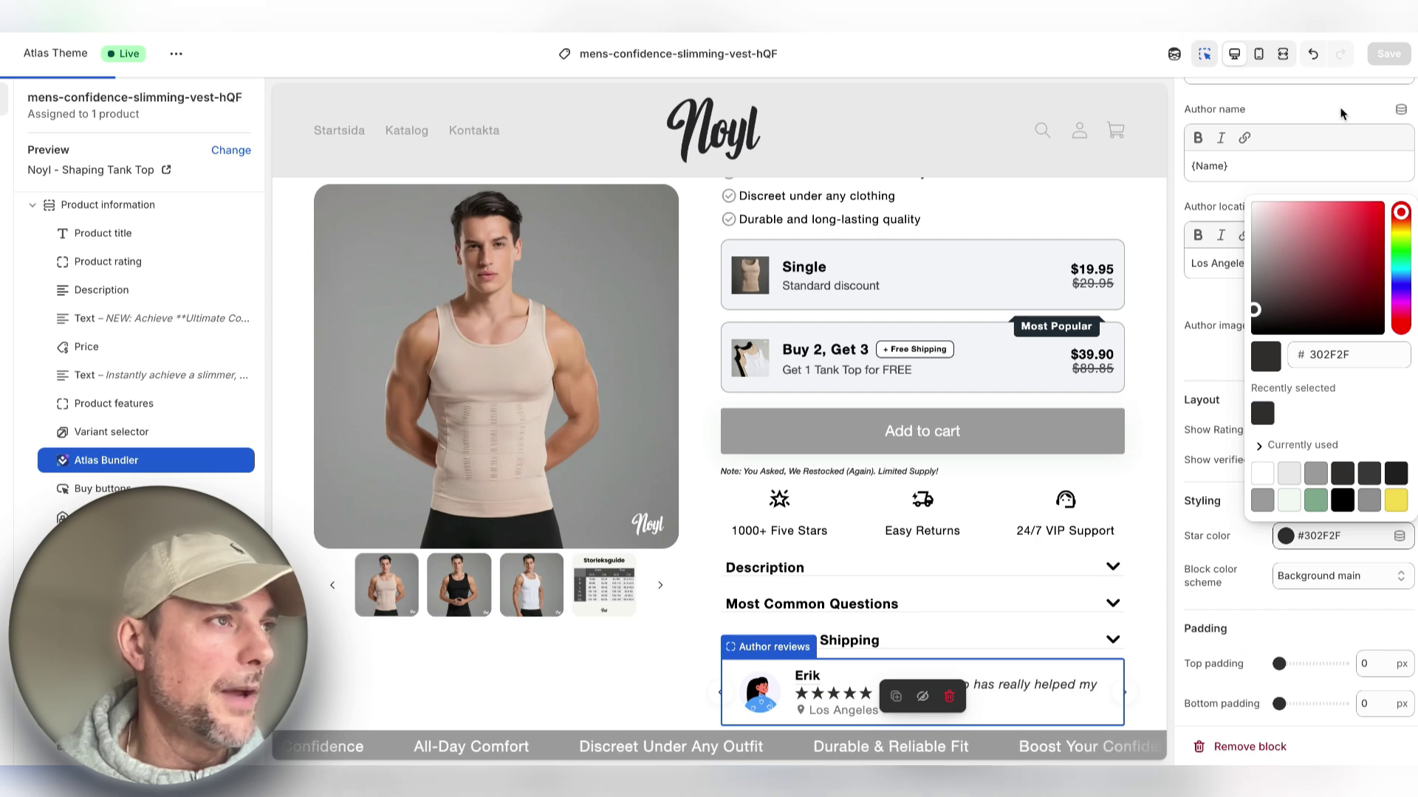
# - Set the uploaded portrait PNG as the author image of Review 1 in the author reviews
pyautogui.click(1288, 127)
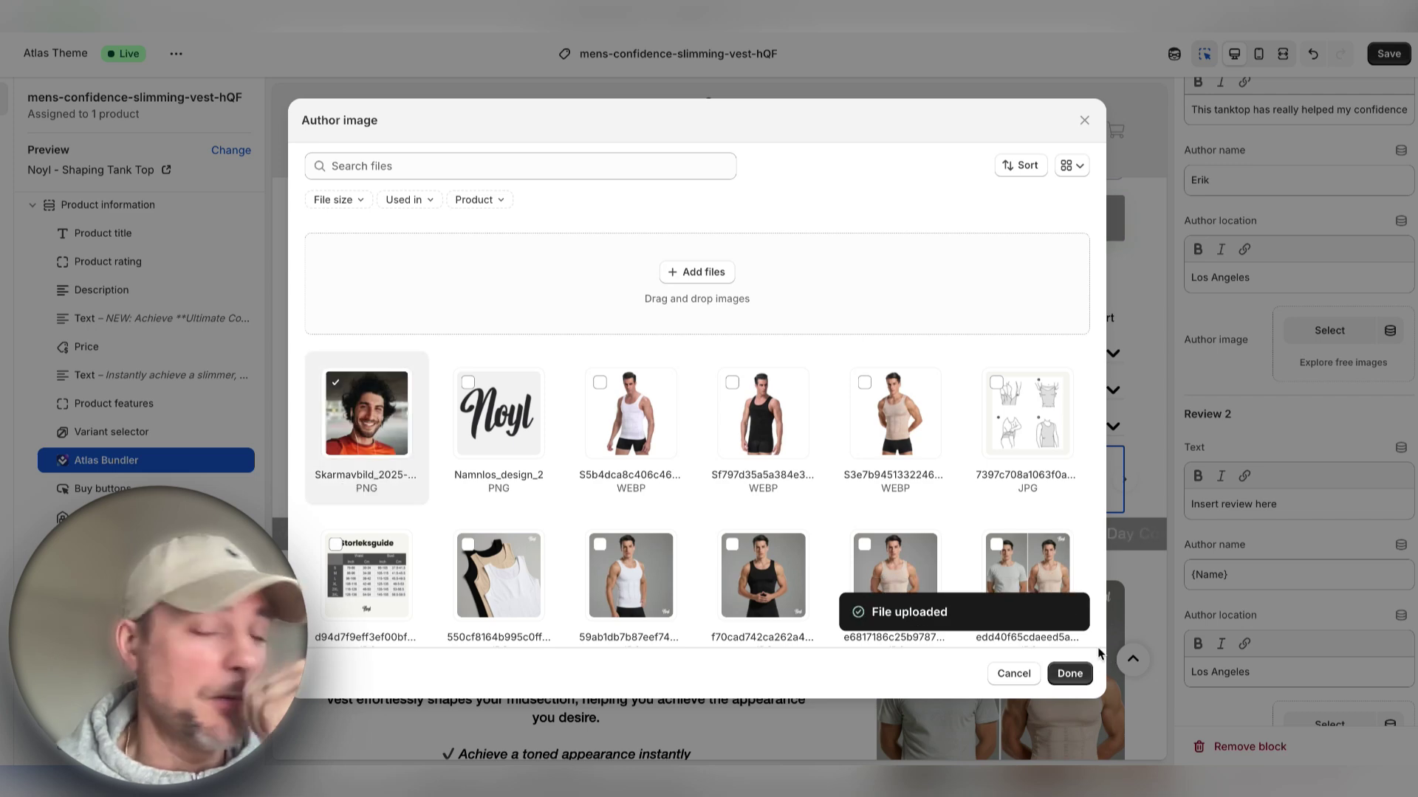
pyautogui.click(1070, 673)
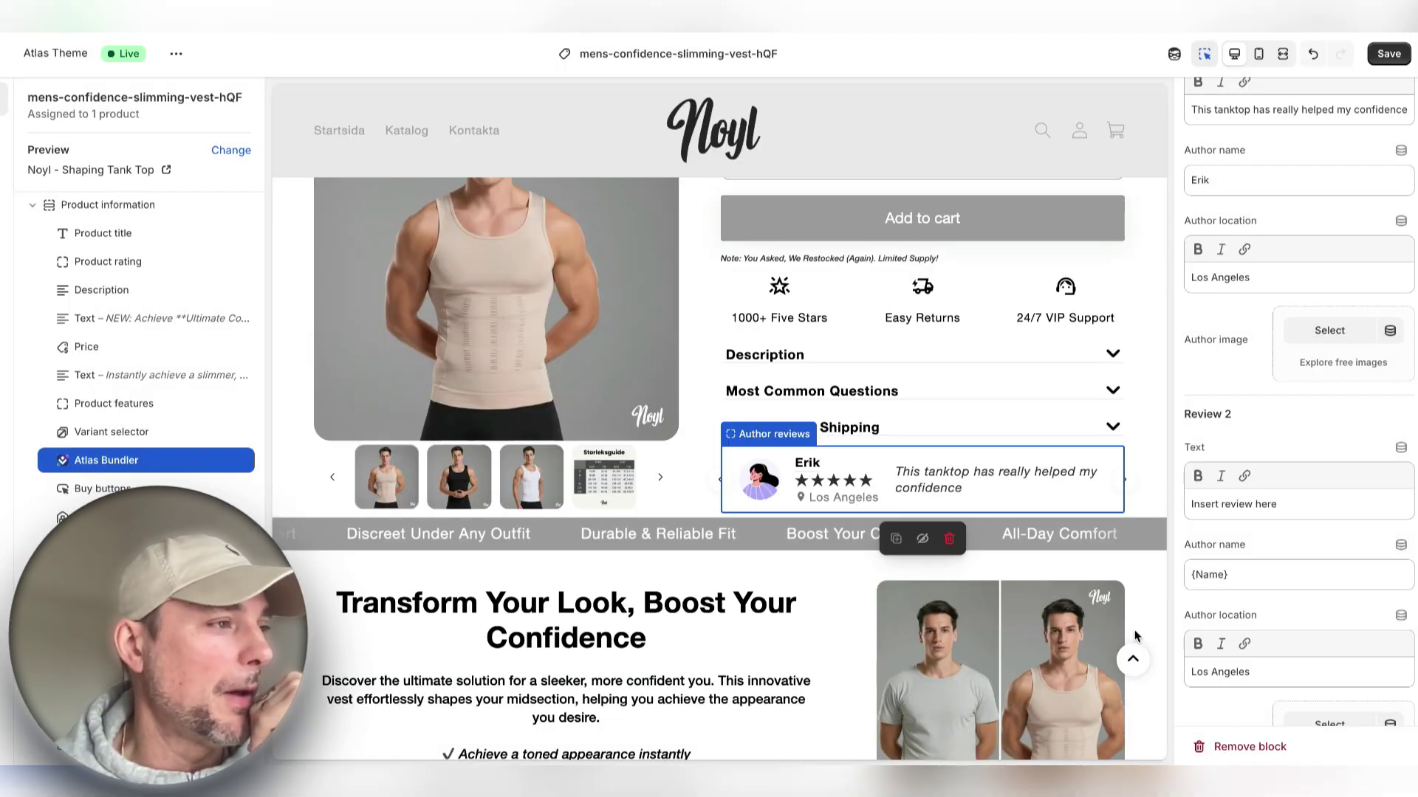
# - Hide the Scrolling images section containing the placeholder ATLAS logos
pyautogui.scroll(-5, 755, 380)
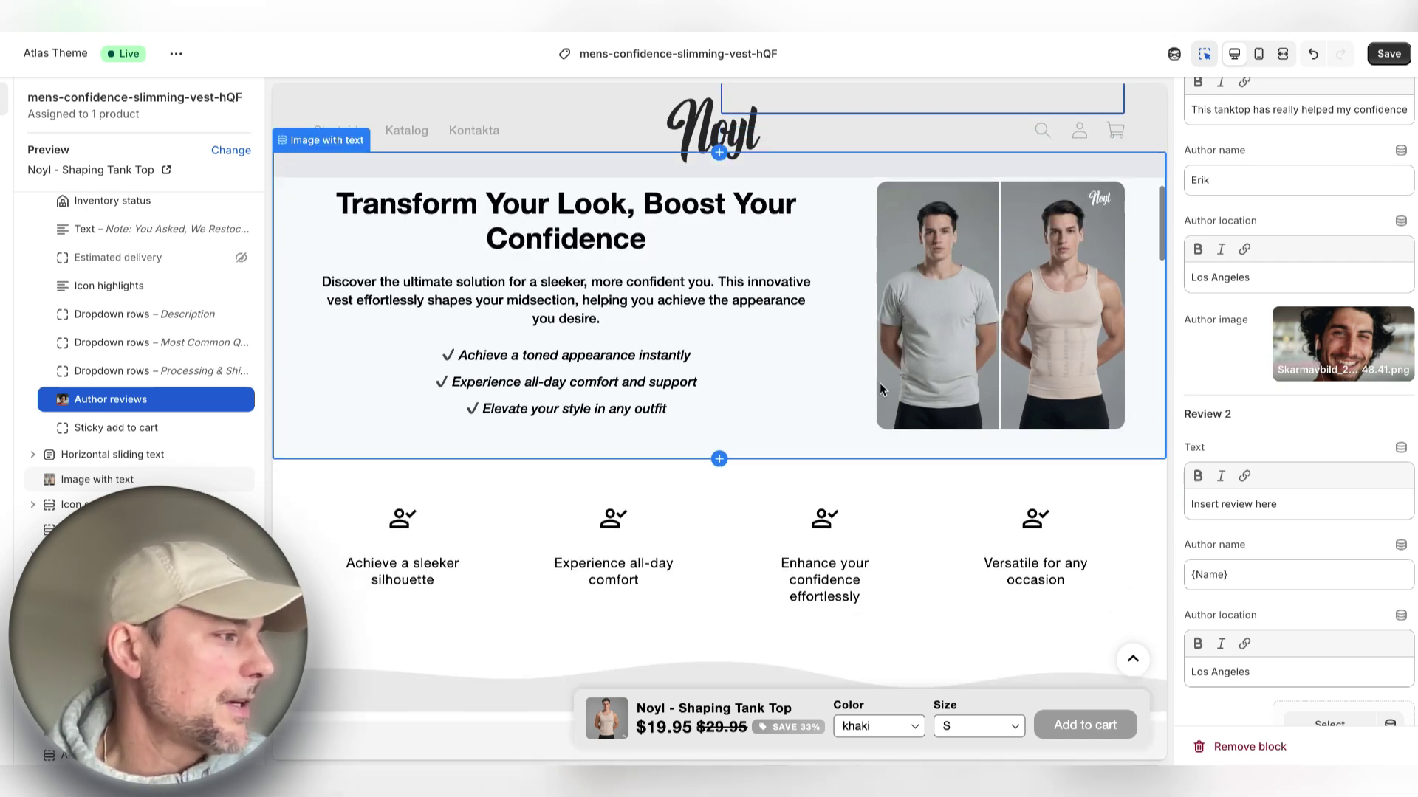
pyautogui.scroll(-3, 880, 383)
pyautogui.scroll(-4, 915, 508)
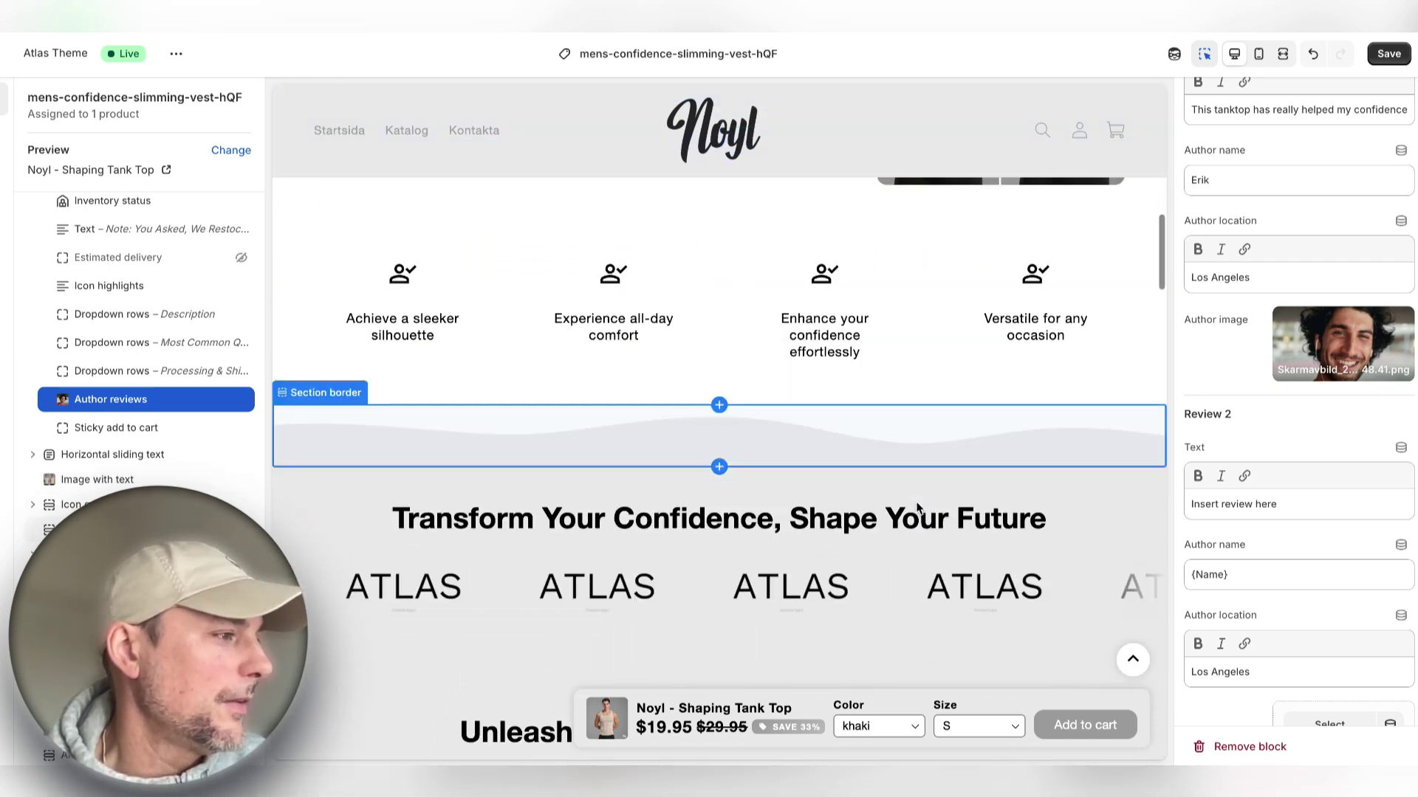
pyautogui.click(927, 496)
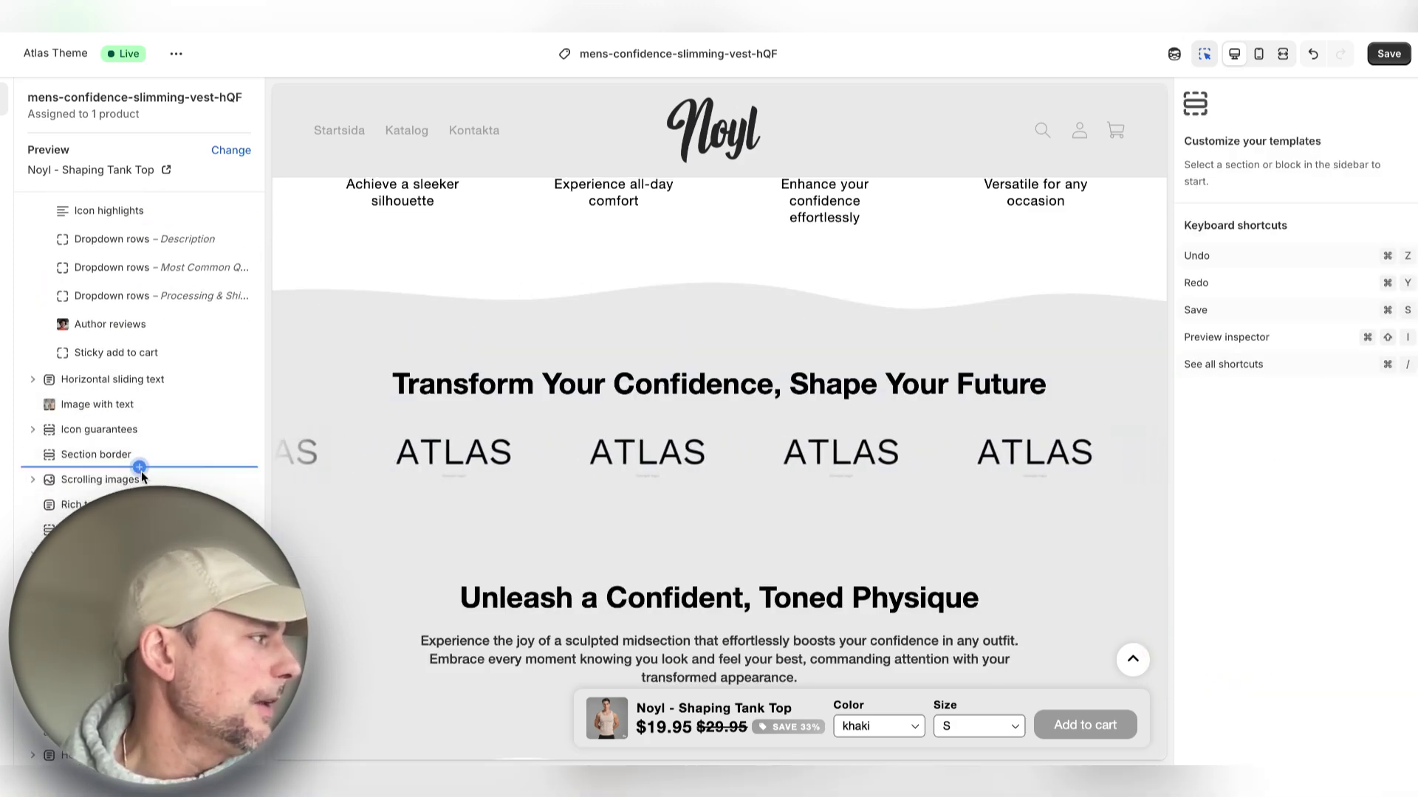
pyautogui.scroll(-1, 140, 471)
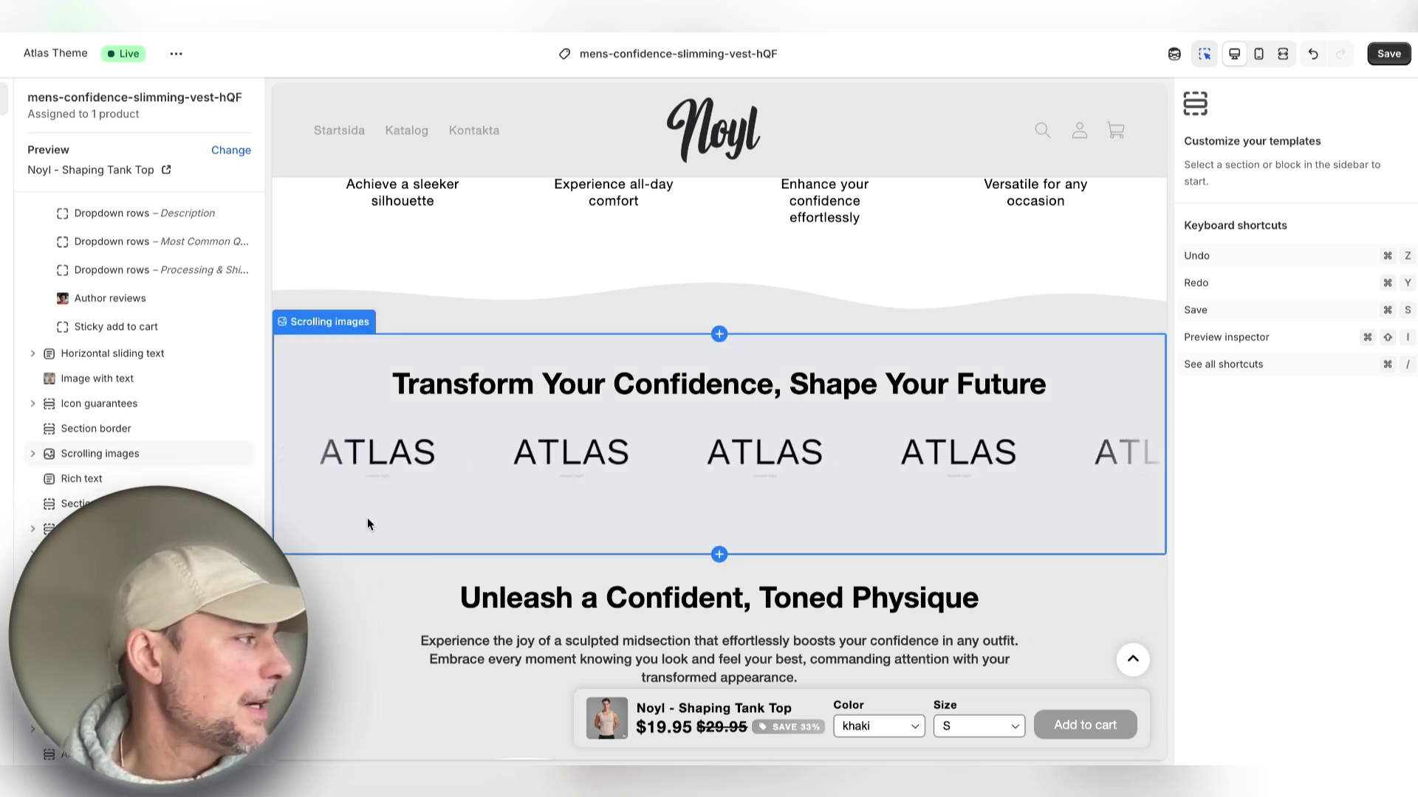
pyautogui.click(31, 455)
pyautogui.click(89, 483)
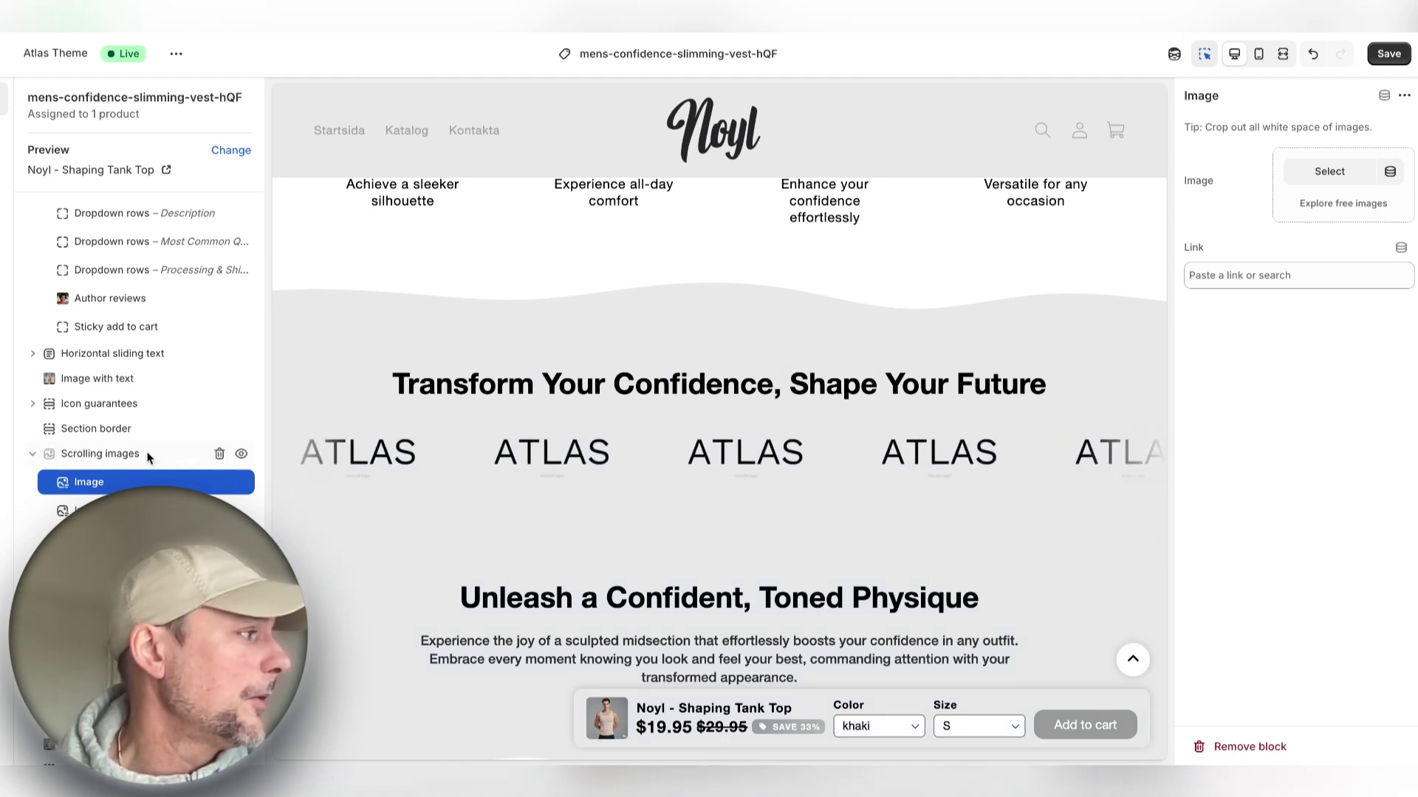
pyautogui.click(240, 454)
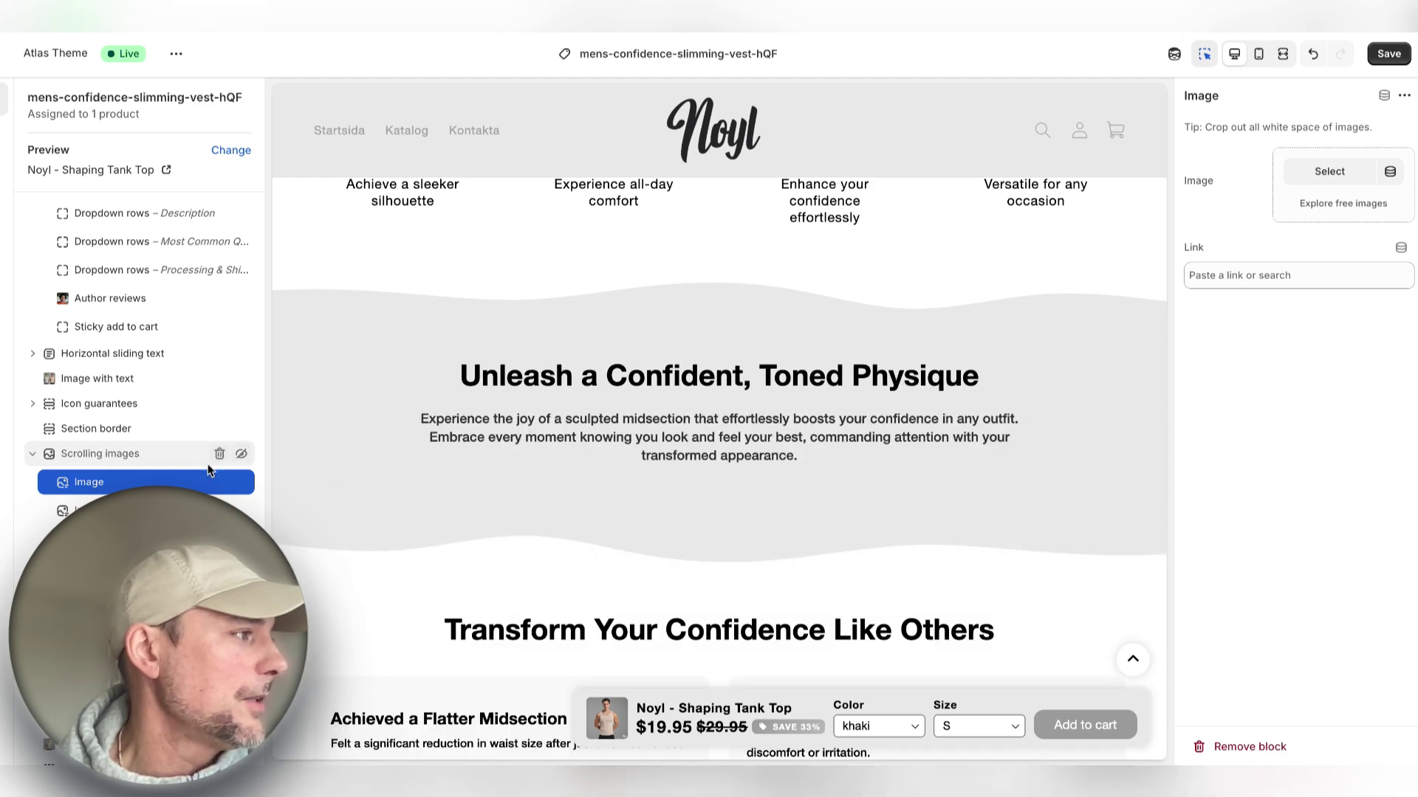
# - Set the Noyl logo image Namnlos_design_2 as the logo of the Comparison table section
pyautogui.scroll(-10, 398, 450)
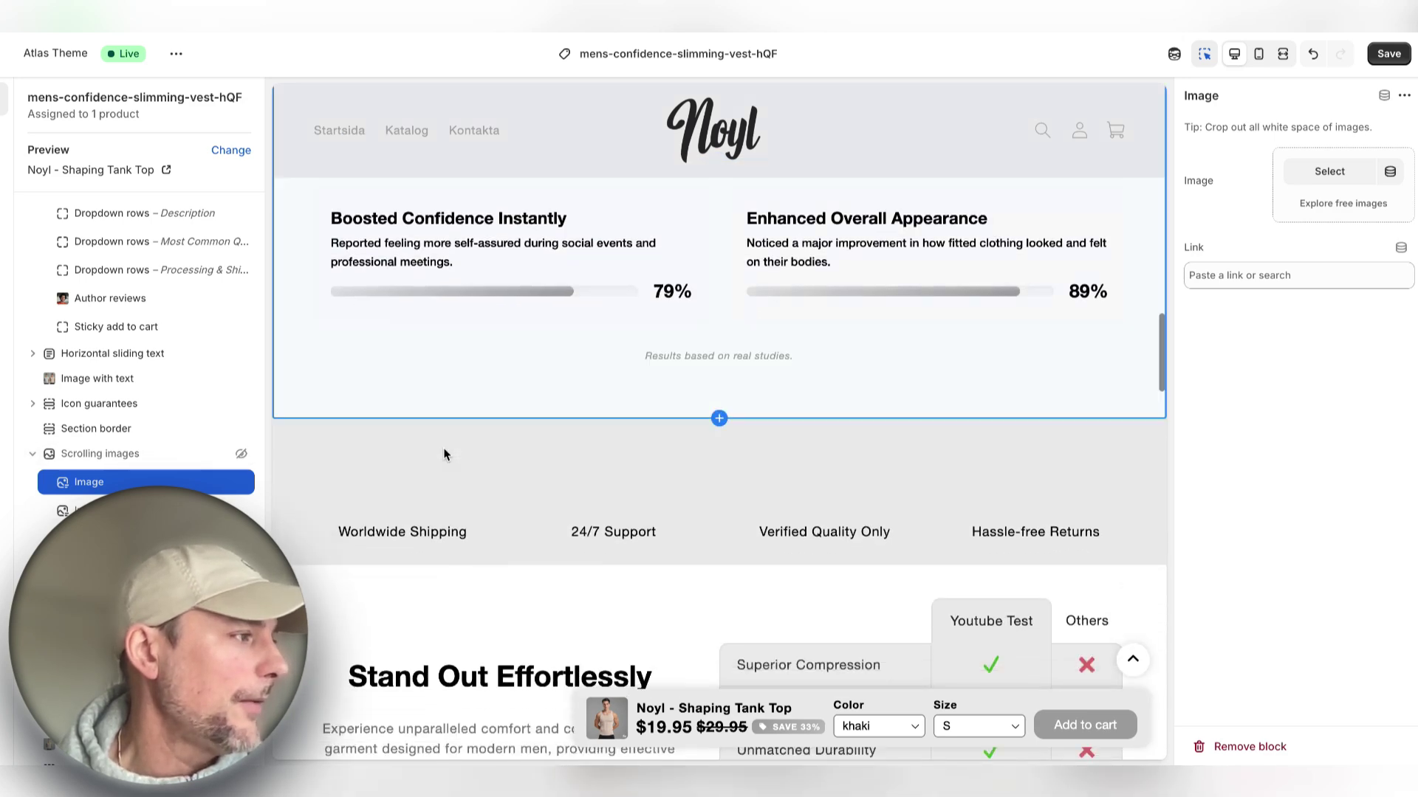
pyautogui.scroll(-2, 655, 637)
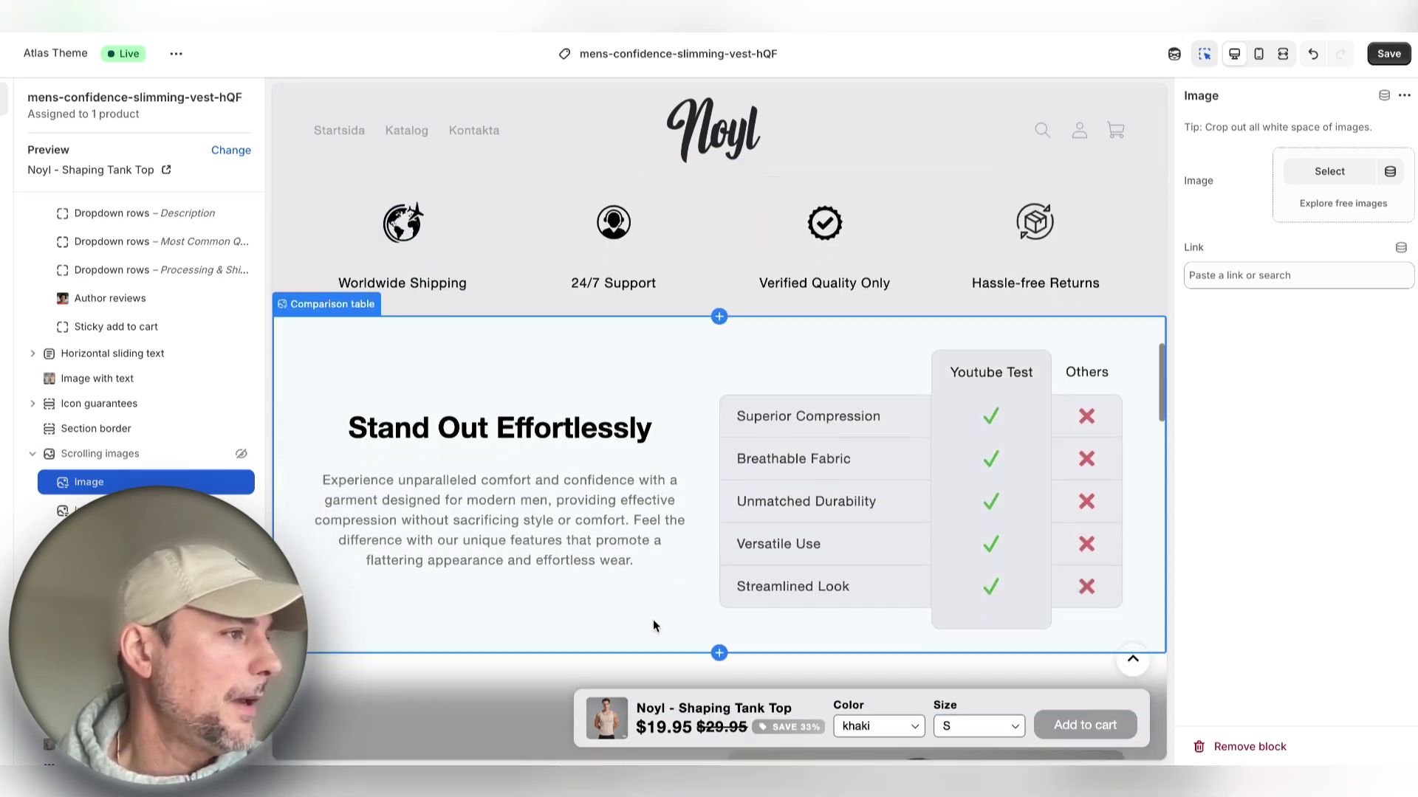
pyautogui.click(590, 530)
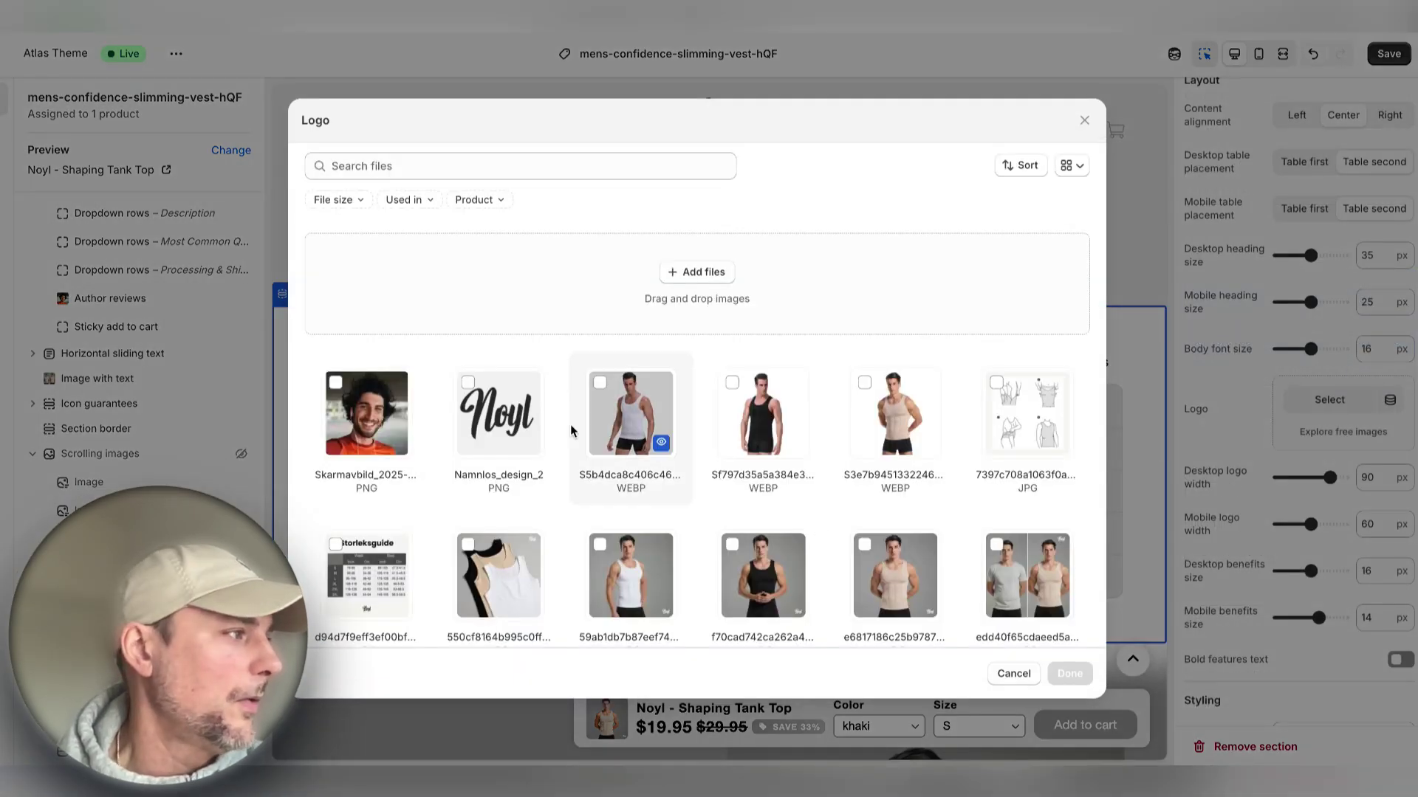
pyautogui.click(527, 388)
pyautogui.click(1063, 673)
# - Hide both Animated stars sections and the Horizontal sliding text section between them, below the customer reviews
pyautogui.scroll(-5, 713, 560)
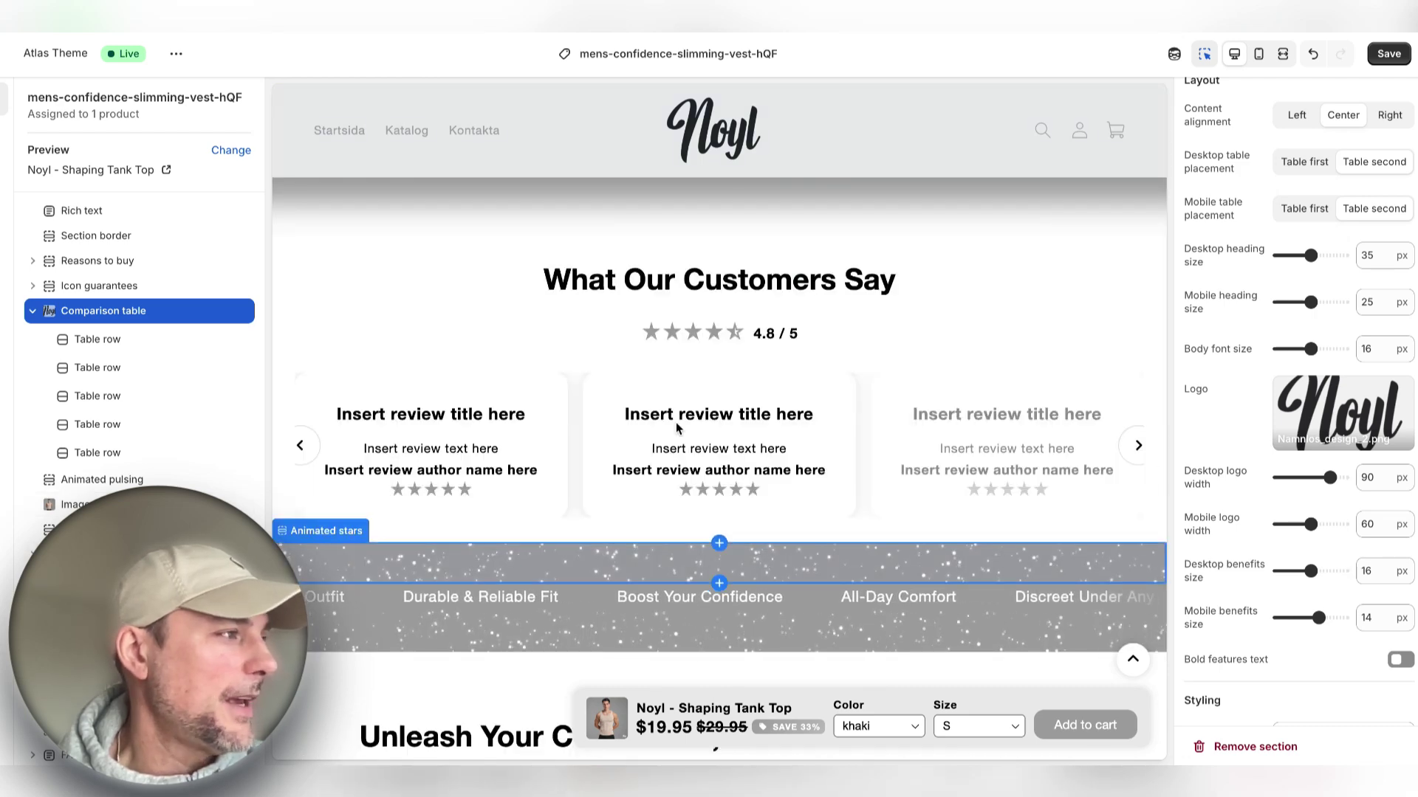
pyautogui.click(479, 454)
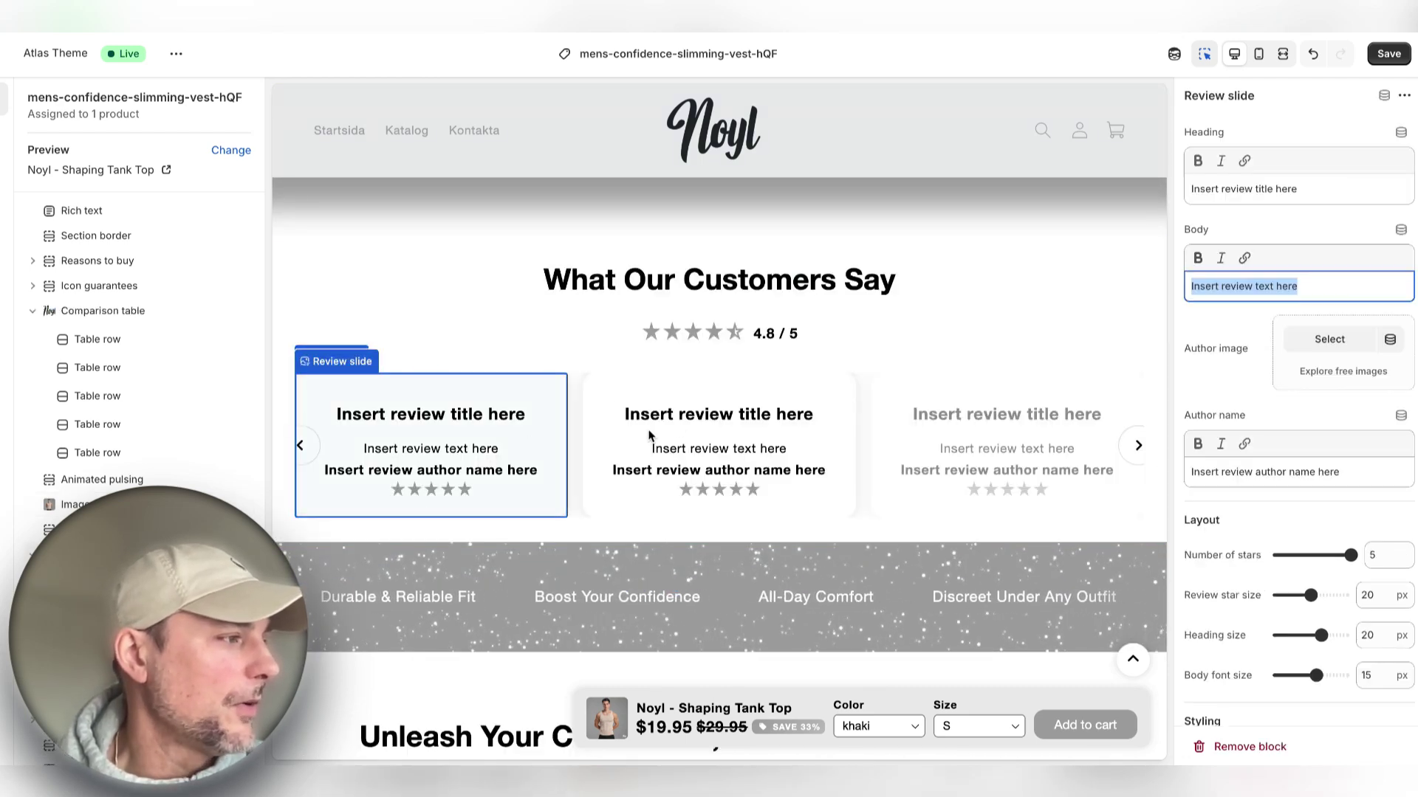
pyautogui.click(227, 419)
pyautogui.click(241, 414)
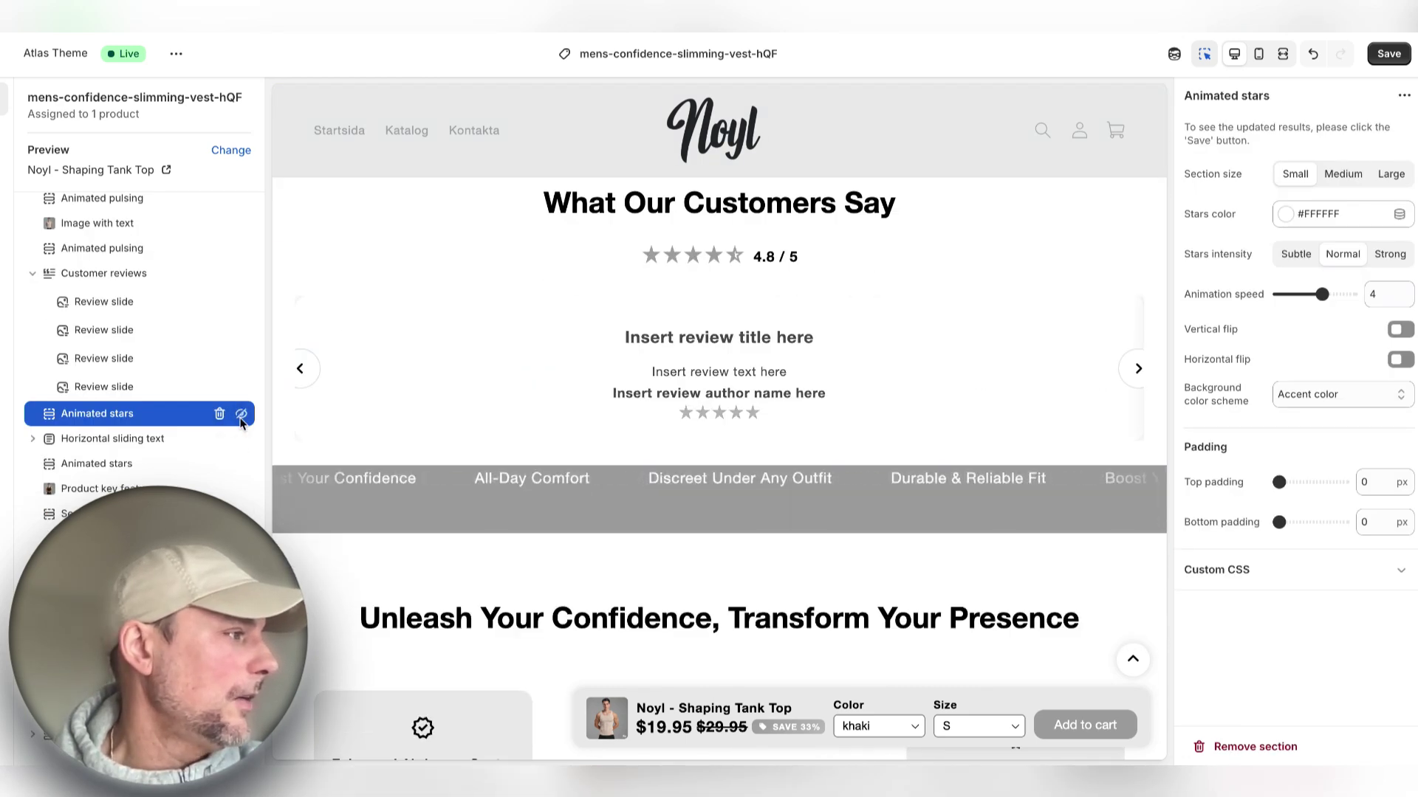
pyautogui.click(240, 439)
pyautogui.click(240, 464)
# - Examine the remaining product page sections down to the footer and its image block, and back to the customer reviews
pyautogui.scroll(1, 731, 502)
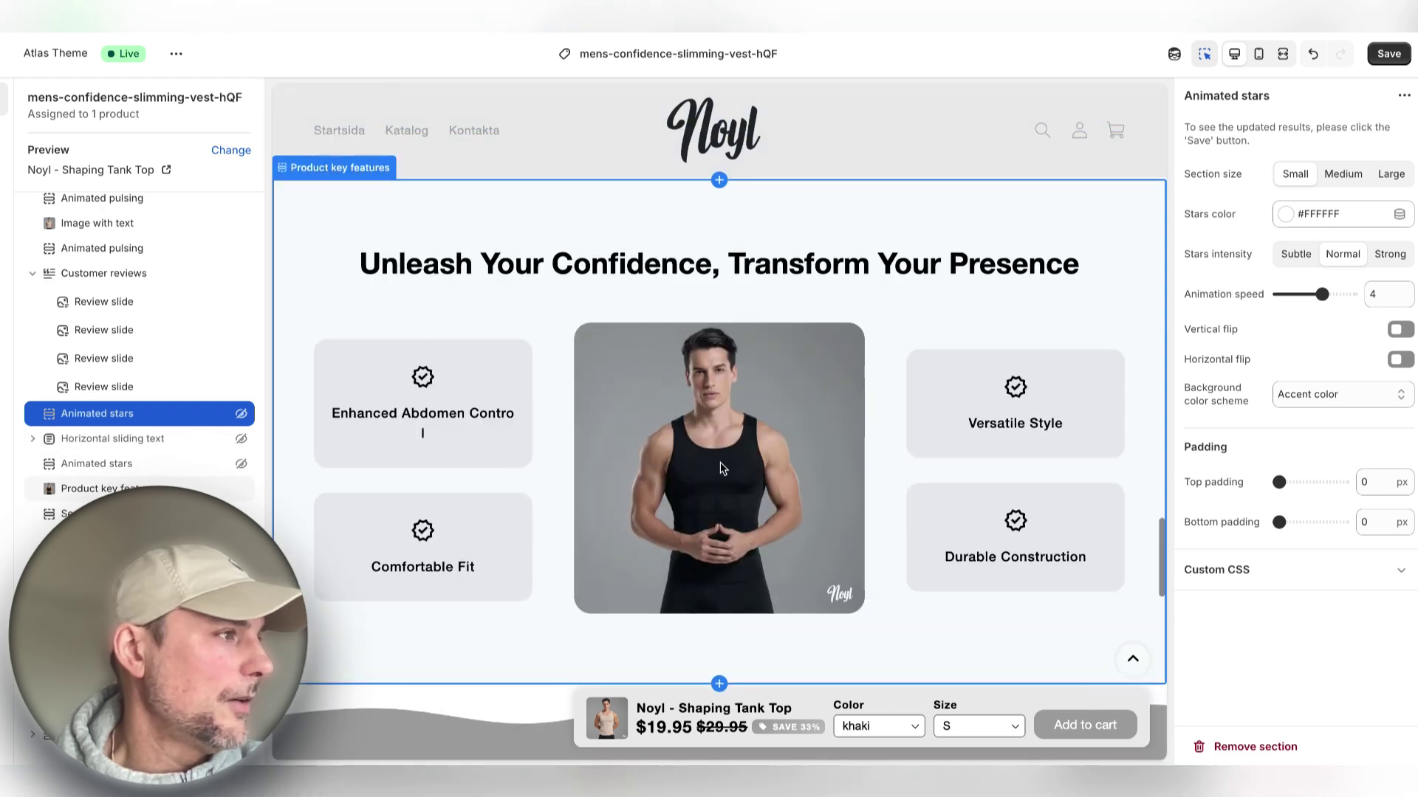
pyautogui.scroll(-10, 760, 481)
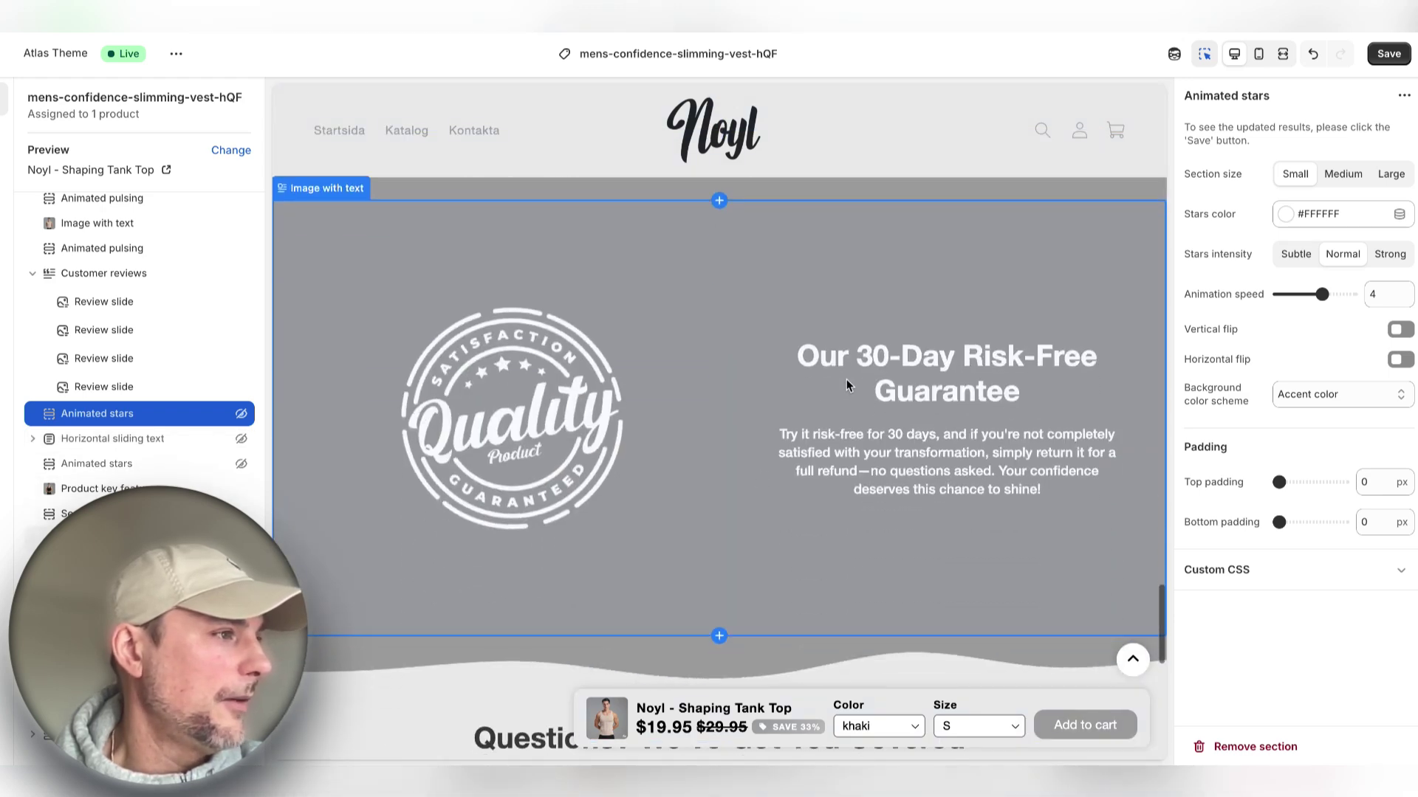
pyautogui.scroll(-6, 846, 381)
pyautogui.scroll(-5, 844, 378)
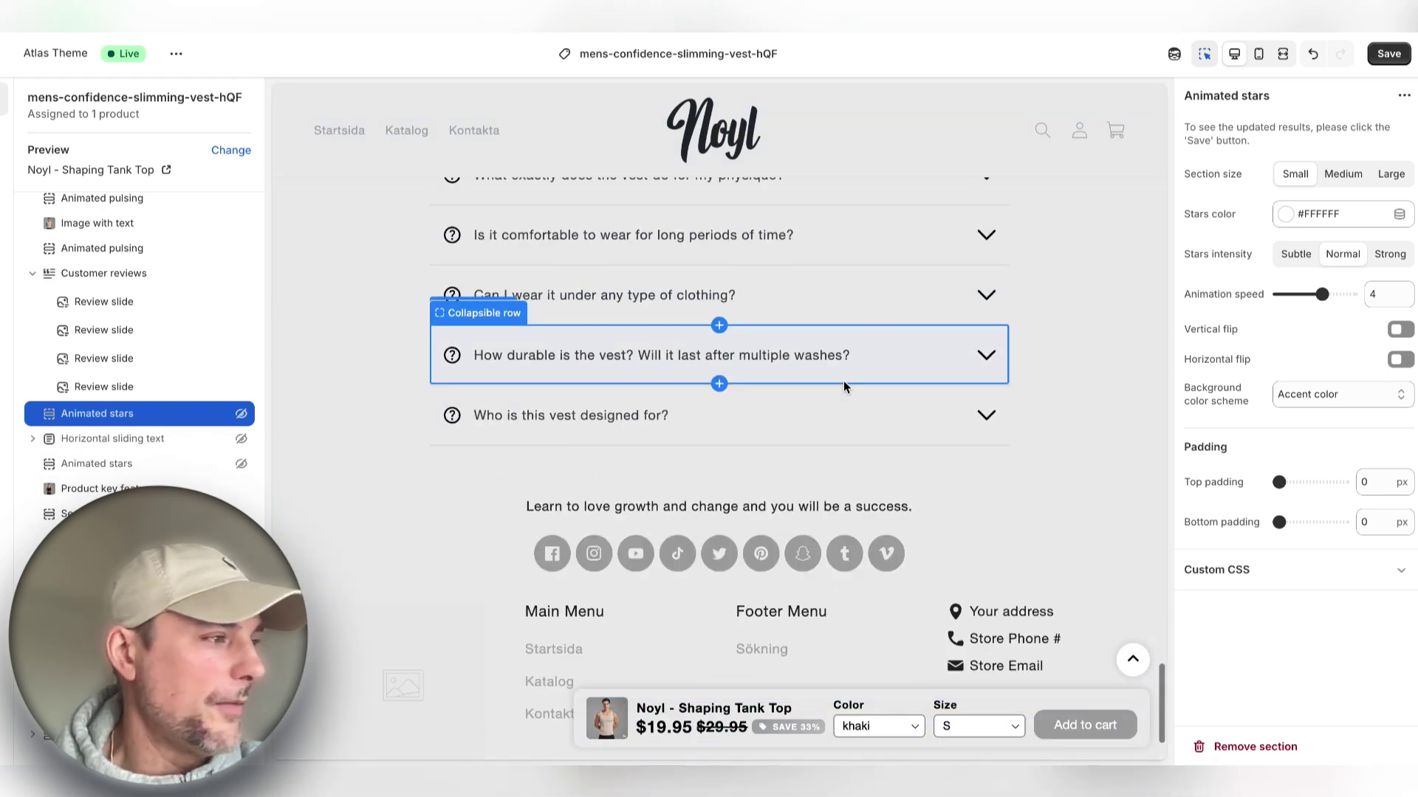
pyautogui.scroll(-1, 841, 381)
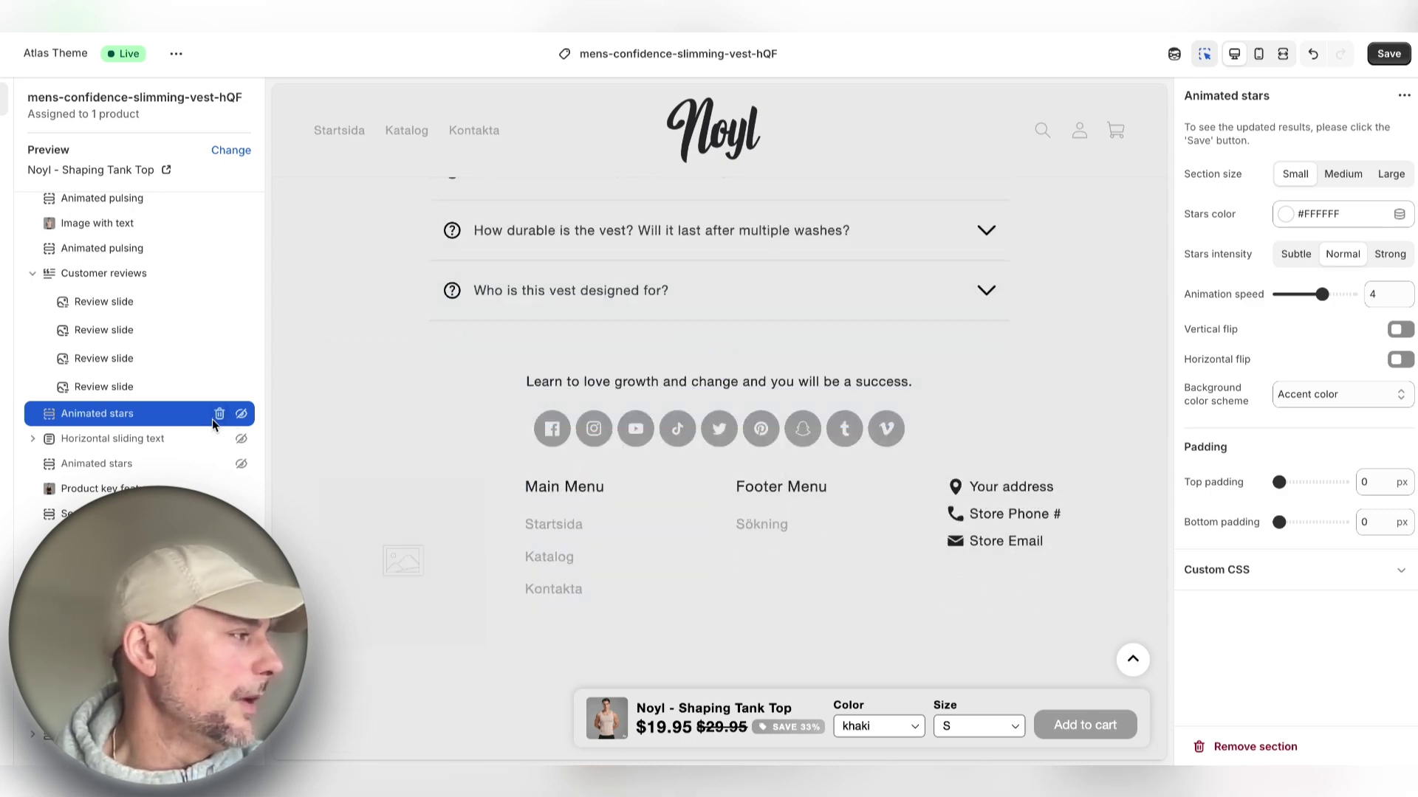
pyautogui.click(446, 400)
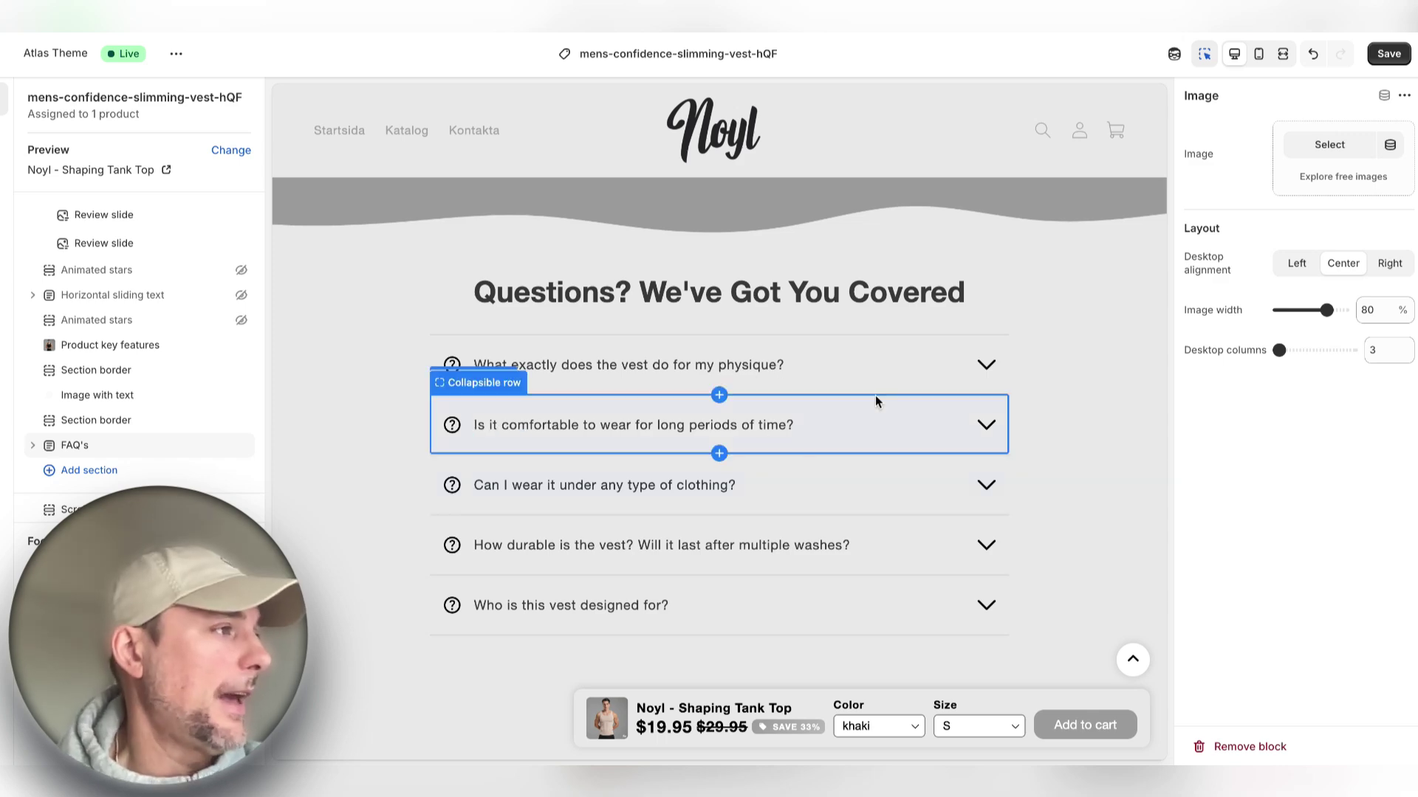
pyautogui.scroll(5, 875, 396)
pyautogui.scroll(5, 812, 392)
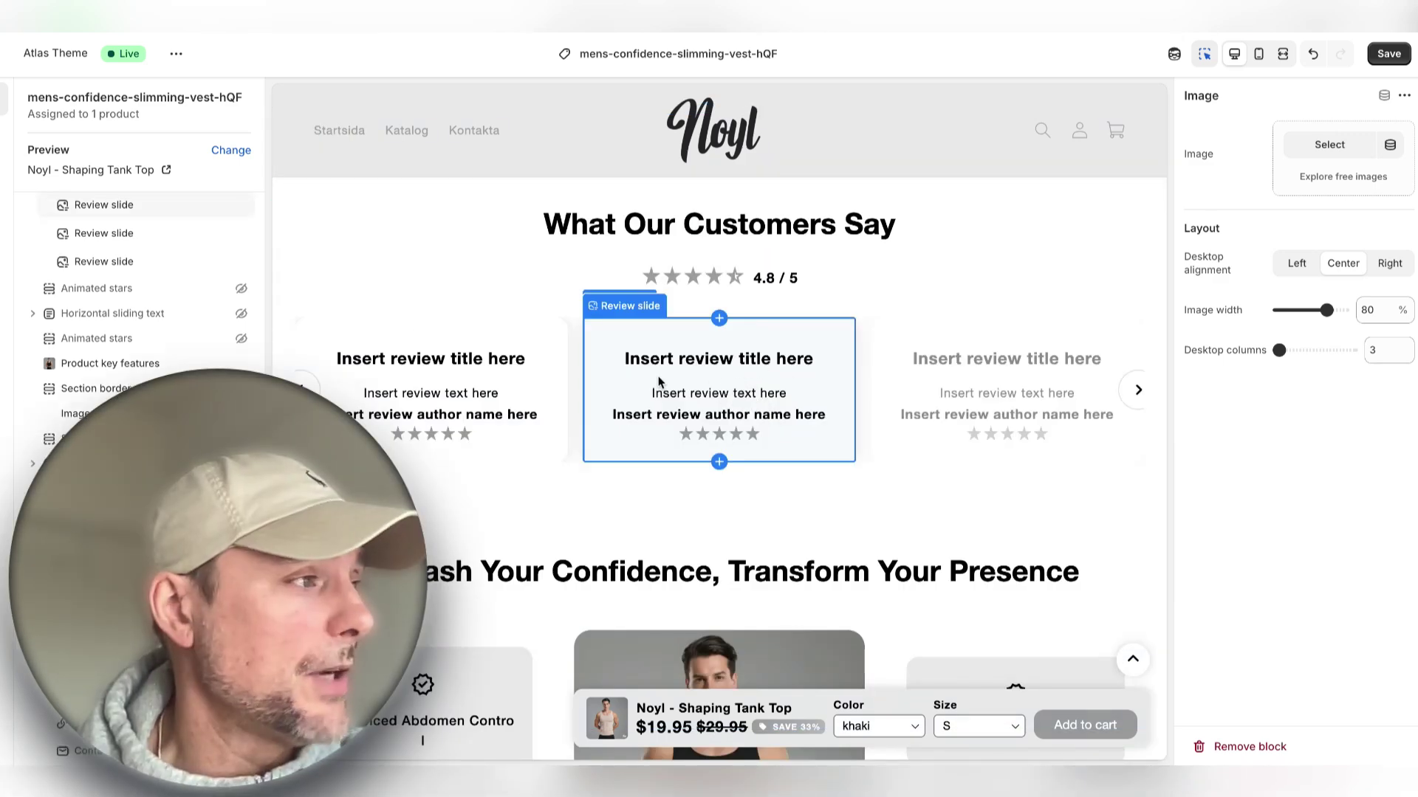
pyautogui.scroll(3, 775, 393)
pyautogui.scroll(-2, 777, 398)
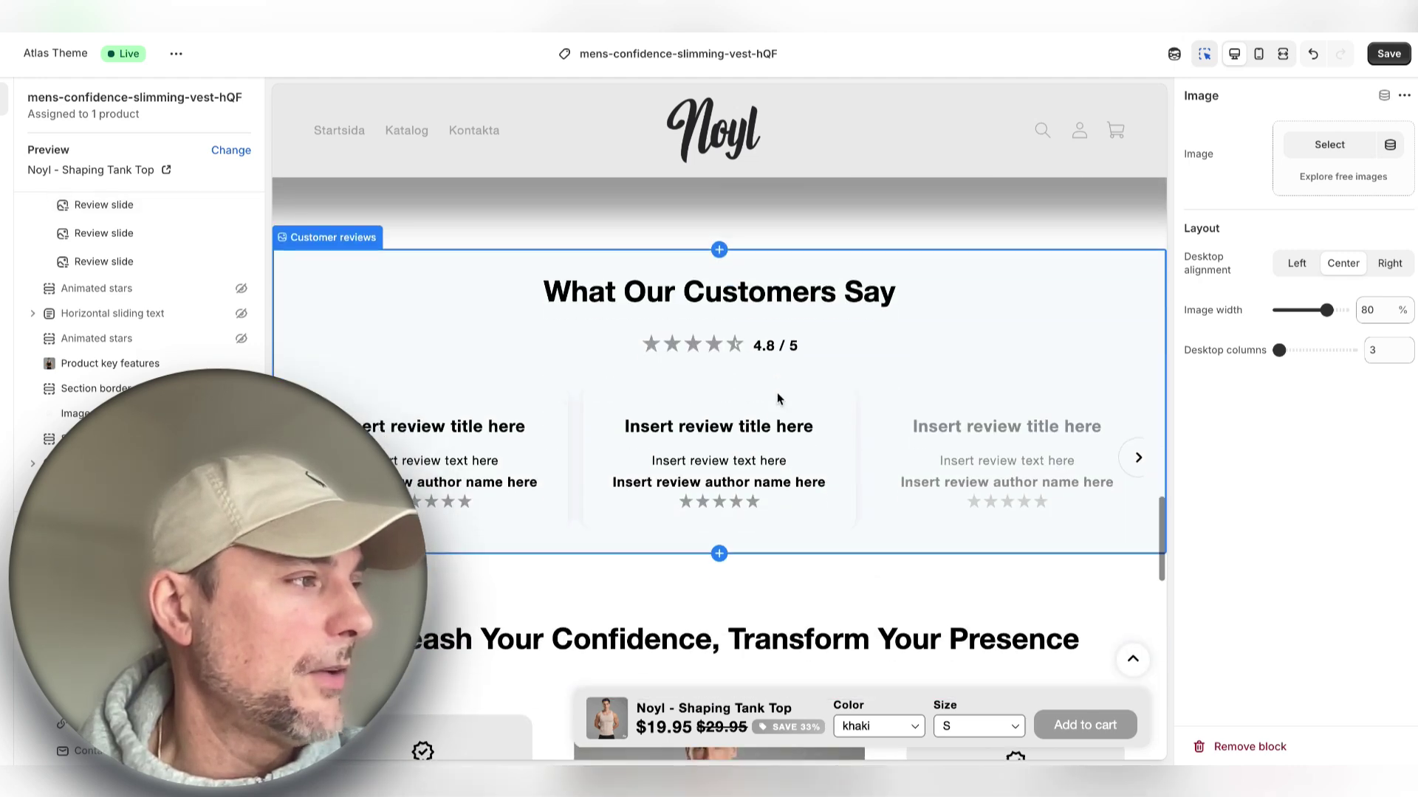
pyautogui.scroll(3, 776, 398)
pyautogui.scroll(-2, 776, 398)
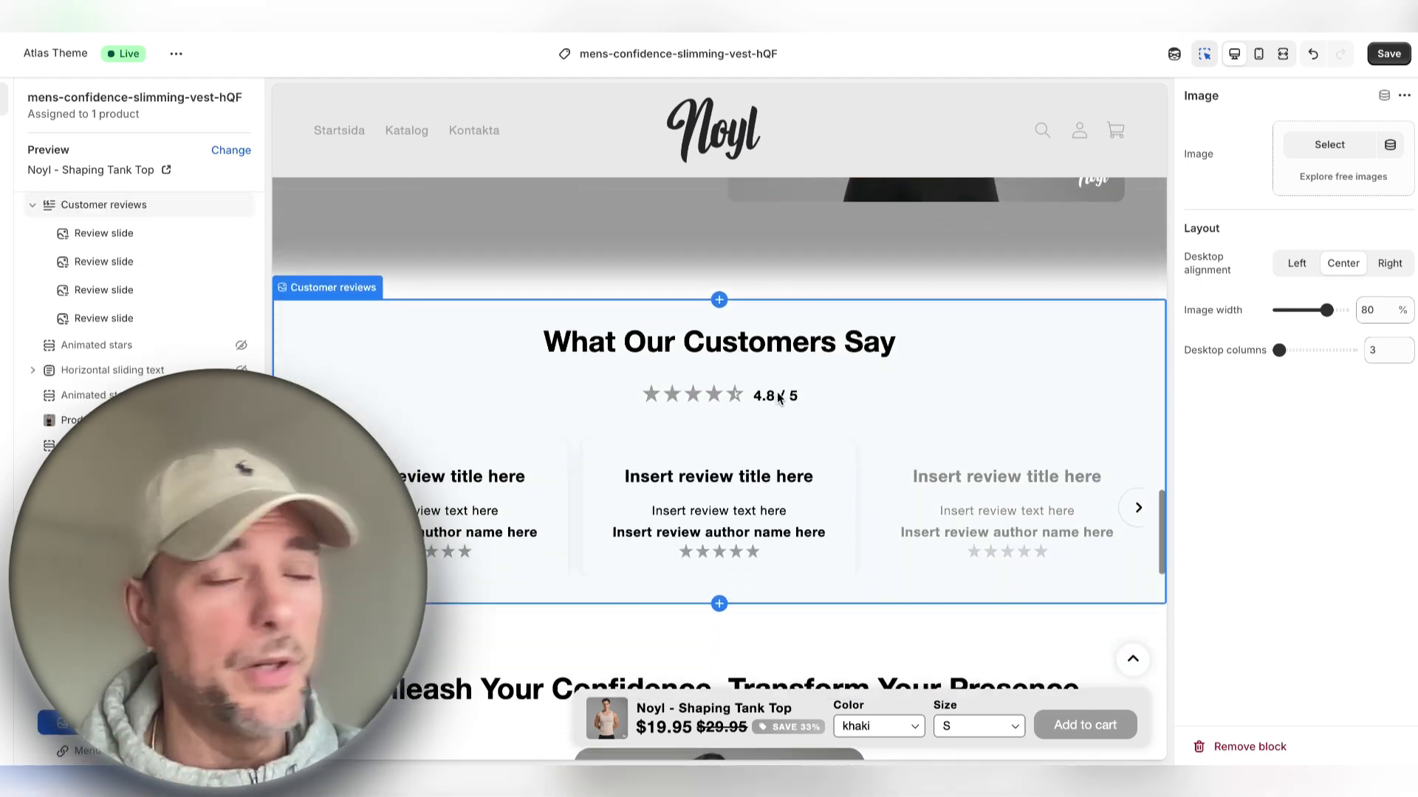
# - Replace the image of the "Instant Confidence Boost for Men" section with gif-1.gif
pyautogui.scroll(8, 777, 399)
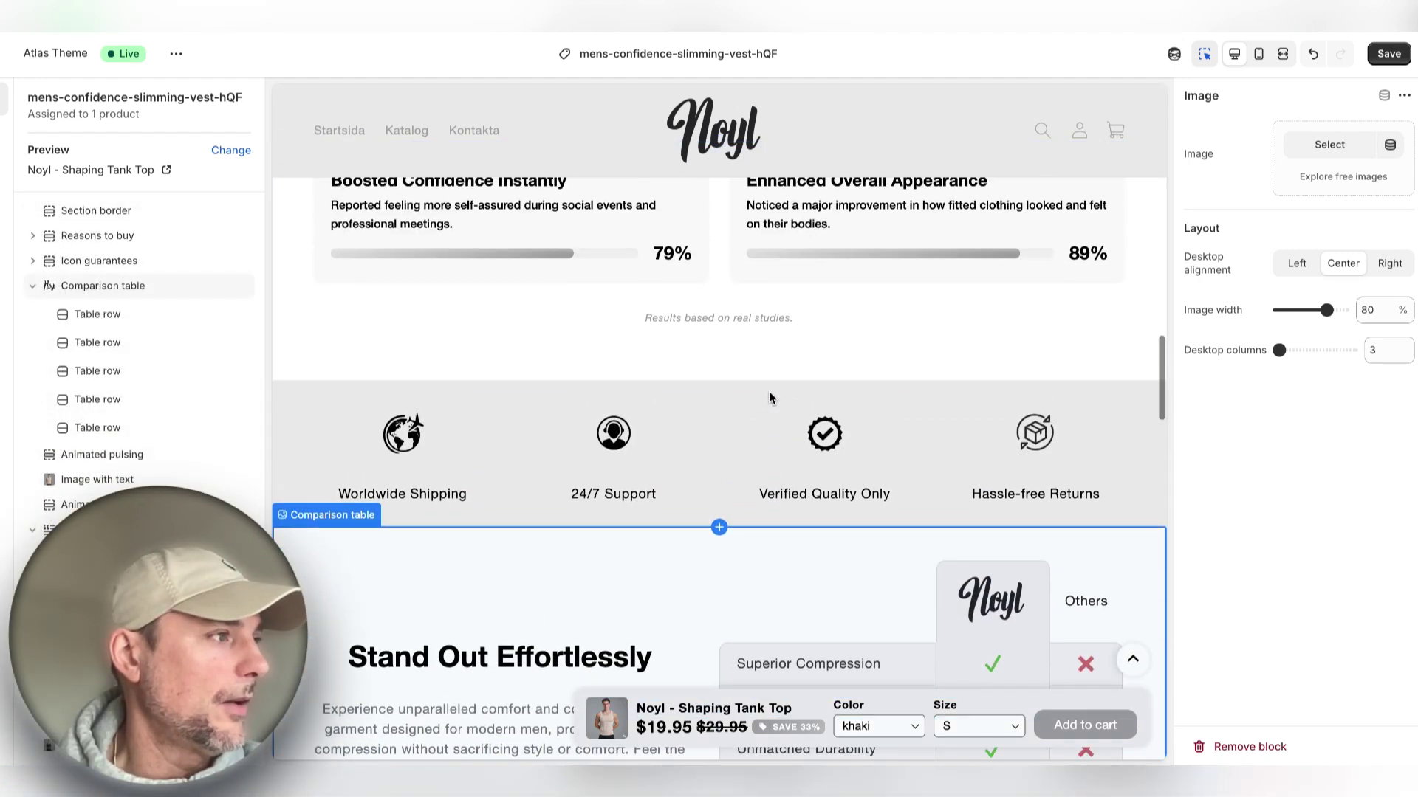
pyautogui.scroll(10, 769, 398)
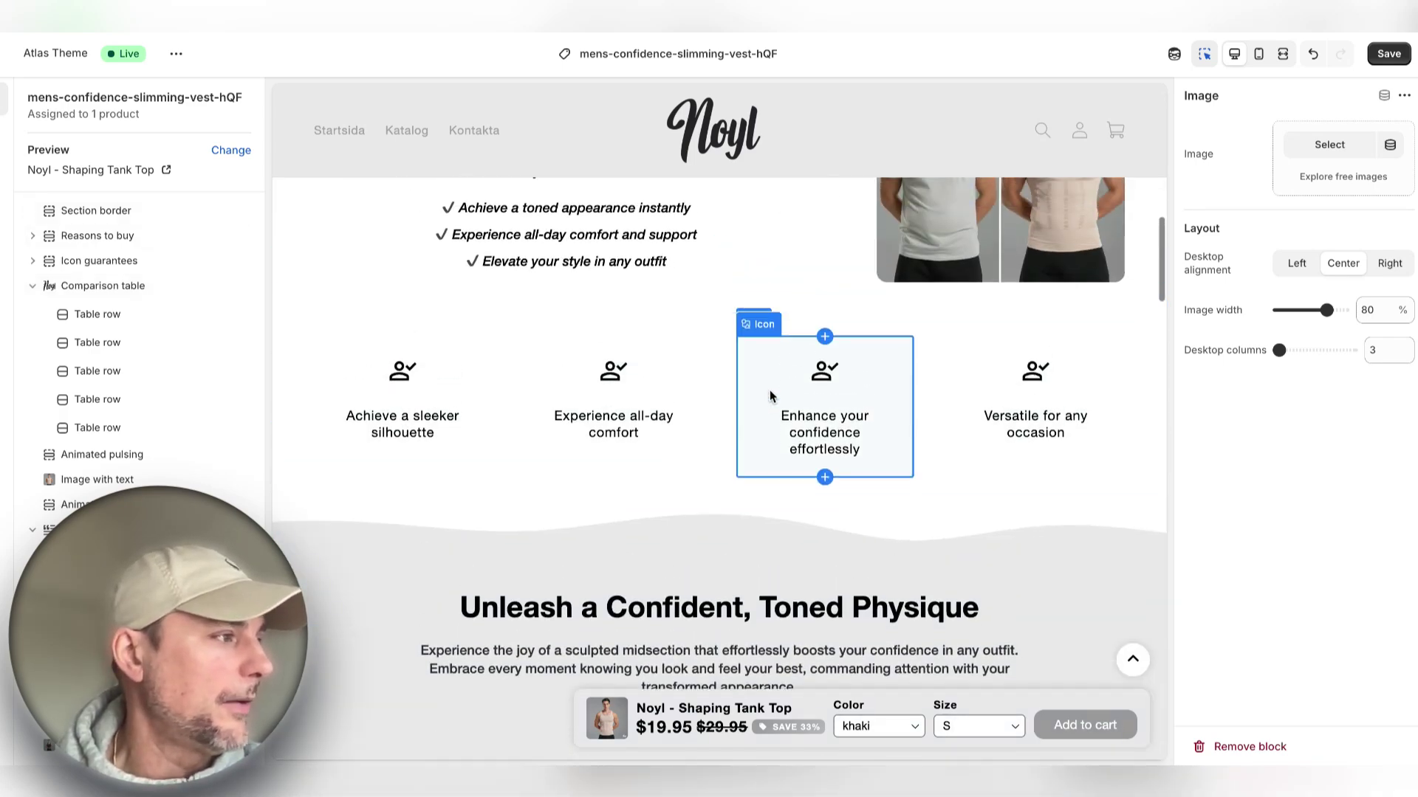
pyautogui.scroll(3, 769, 390)
pyautogui.scroll(-10, 770, 391)
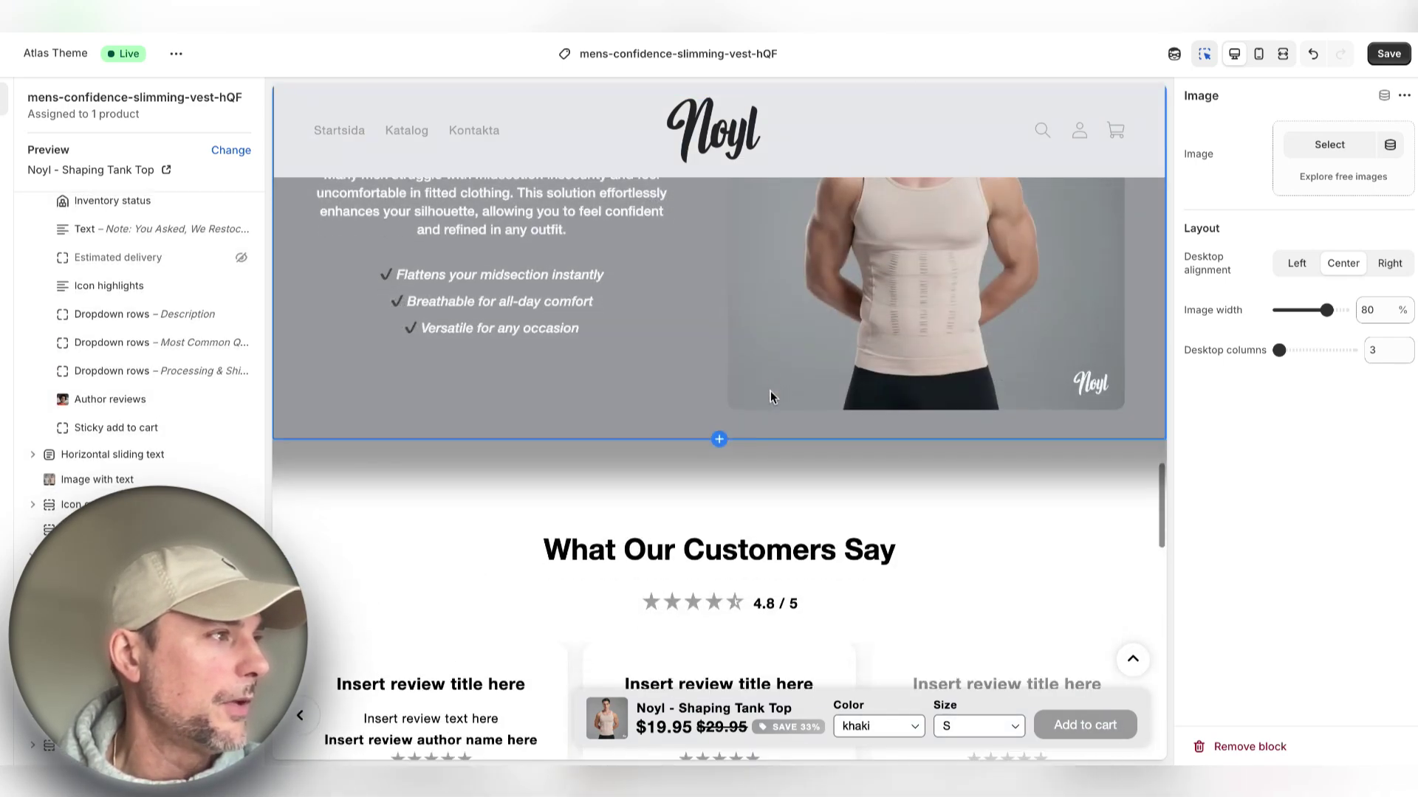
pyautogui.scroll(3, 769, 391)
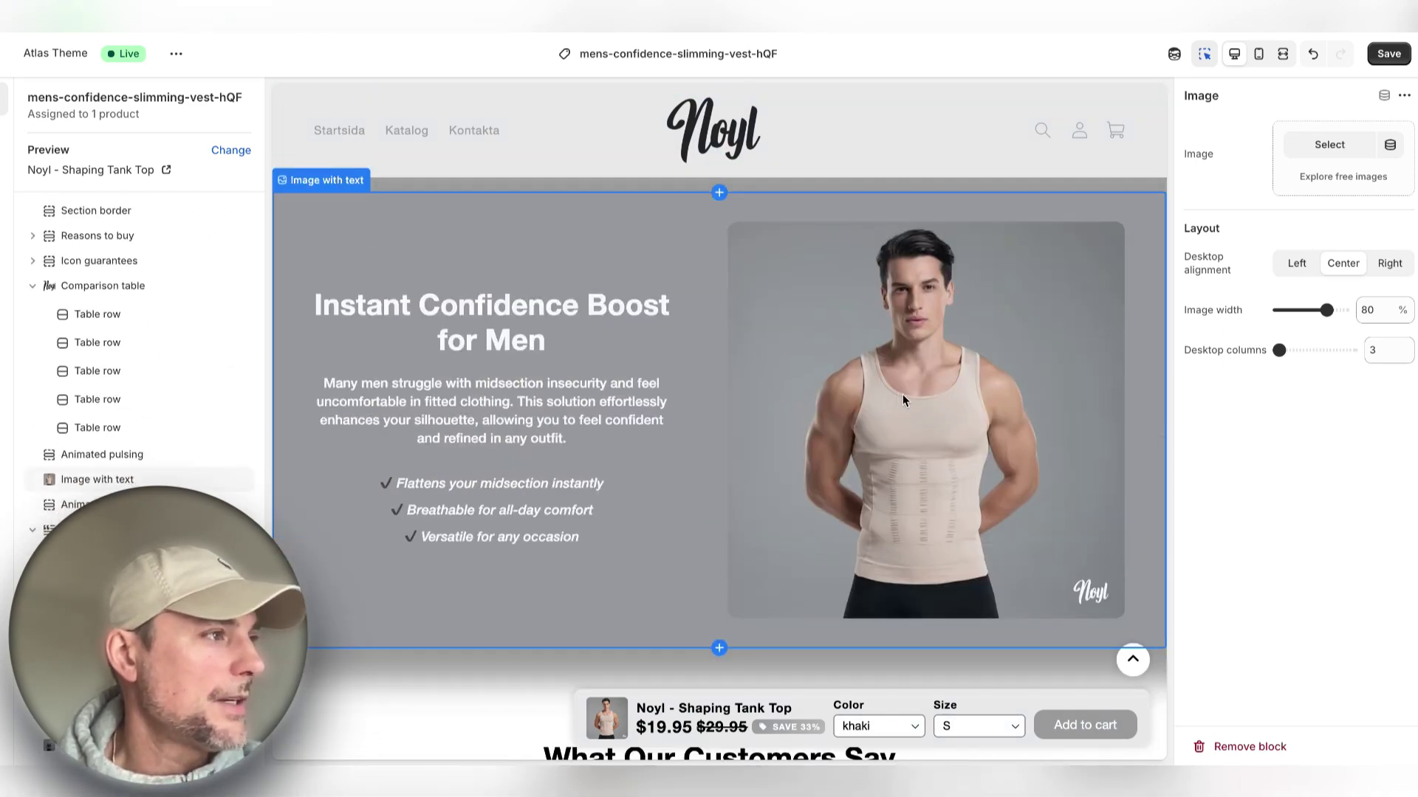
pyautogui.click(902, 394)
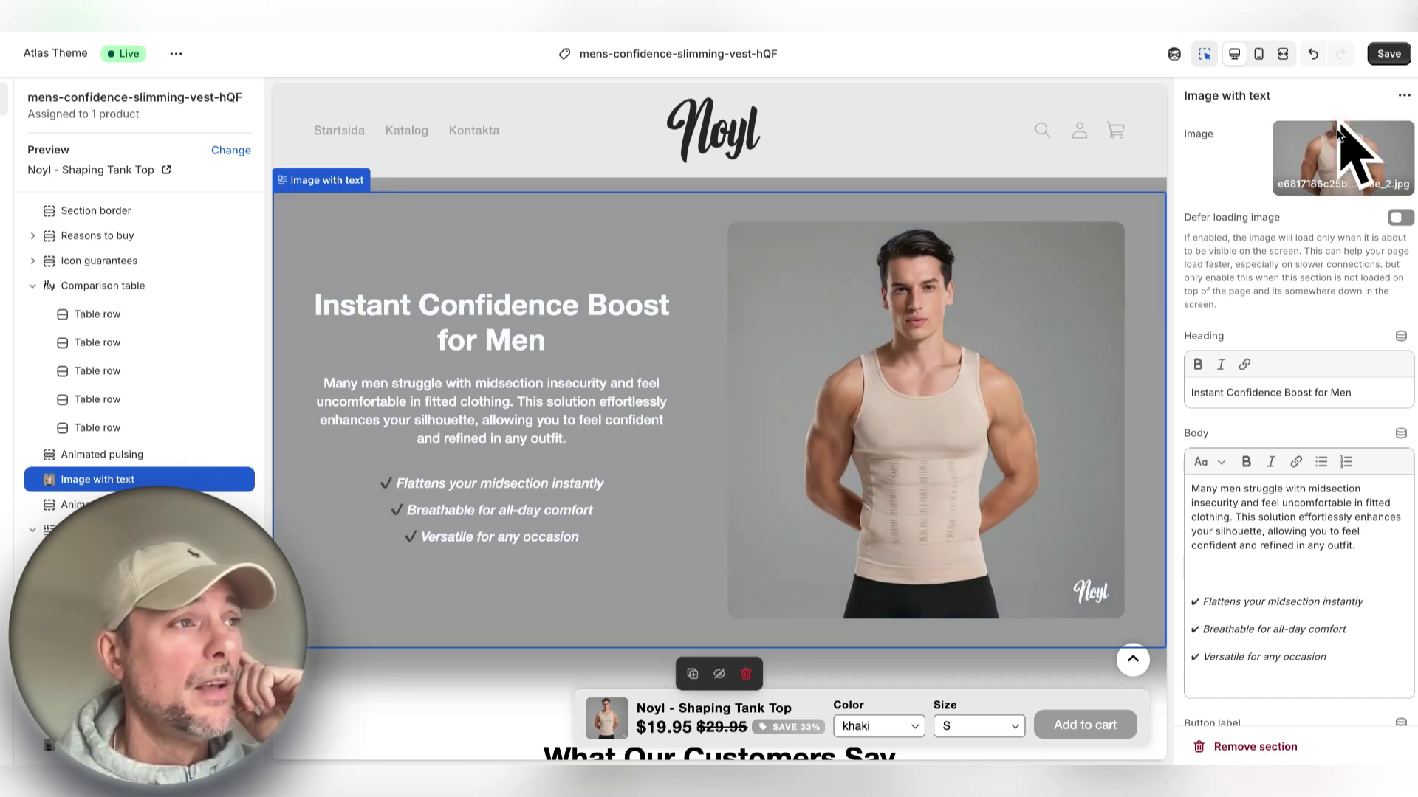
pyautogui.click(1290, 146)
pyautogui.click(1283, 223)
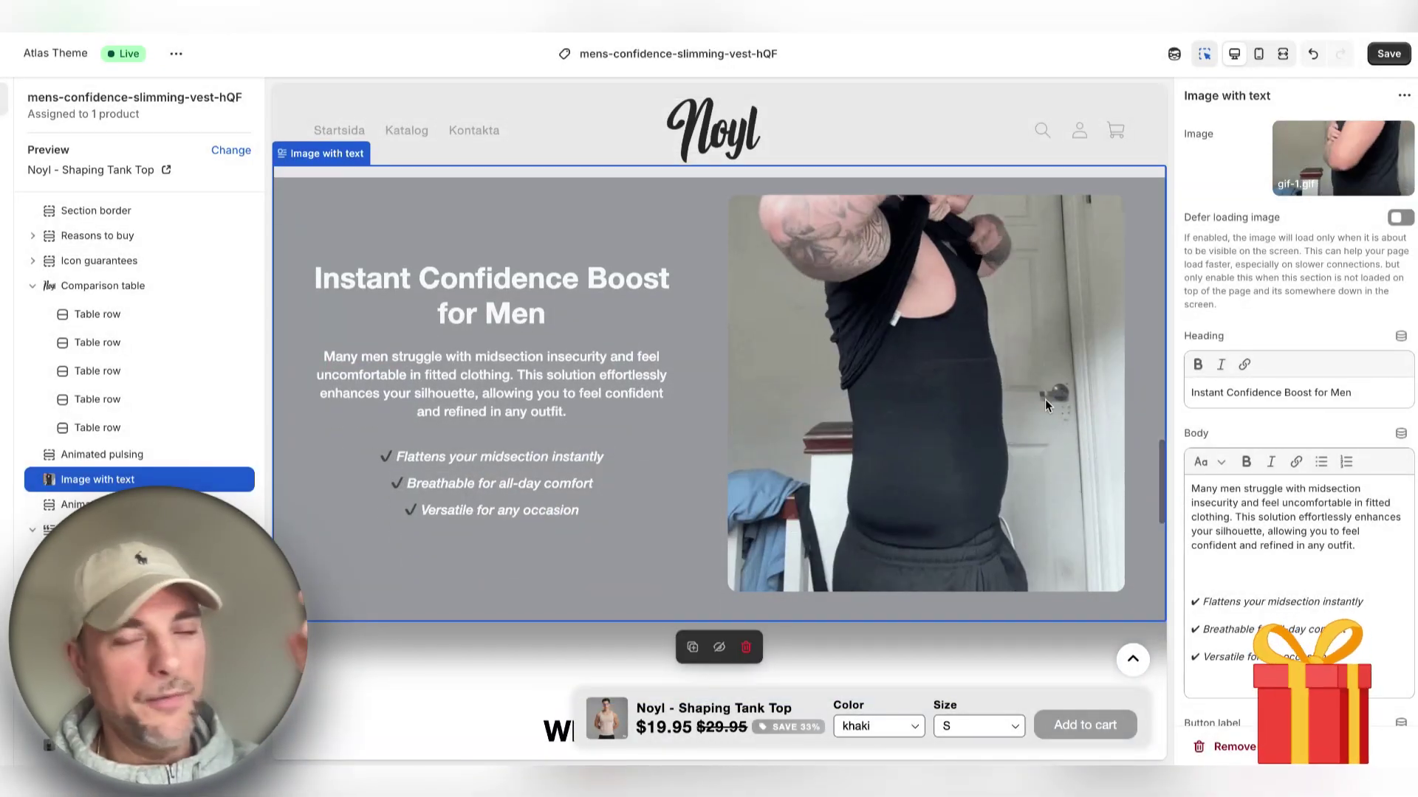
# - Switch the preview to mobile and examine the product page layout from the header to the author reviews
pyautogui.scroll(20, 1035, 402)
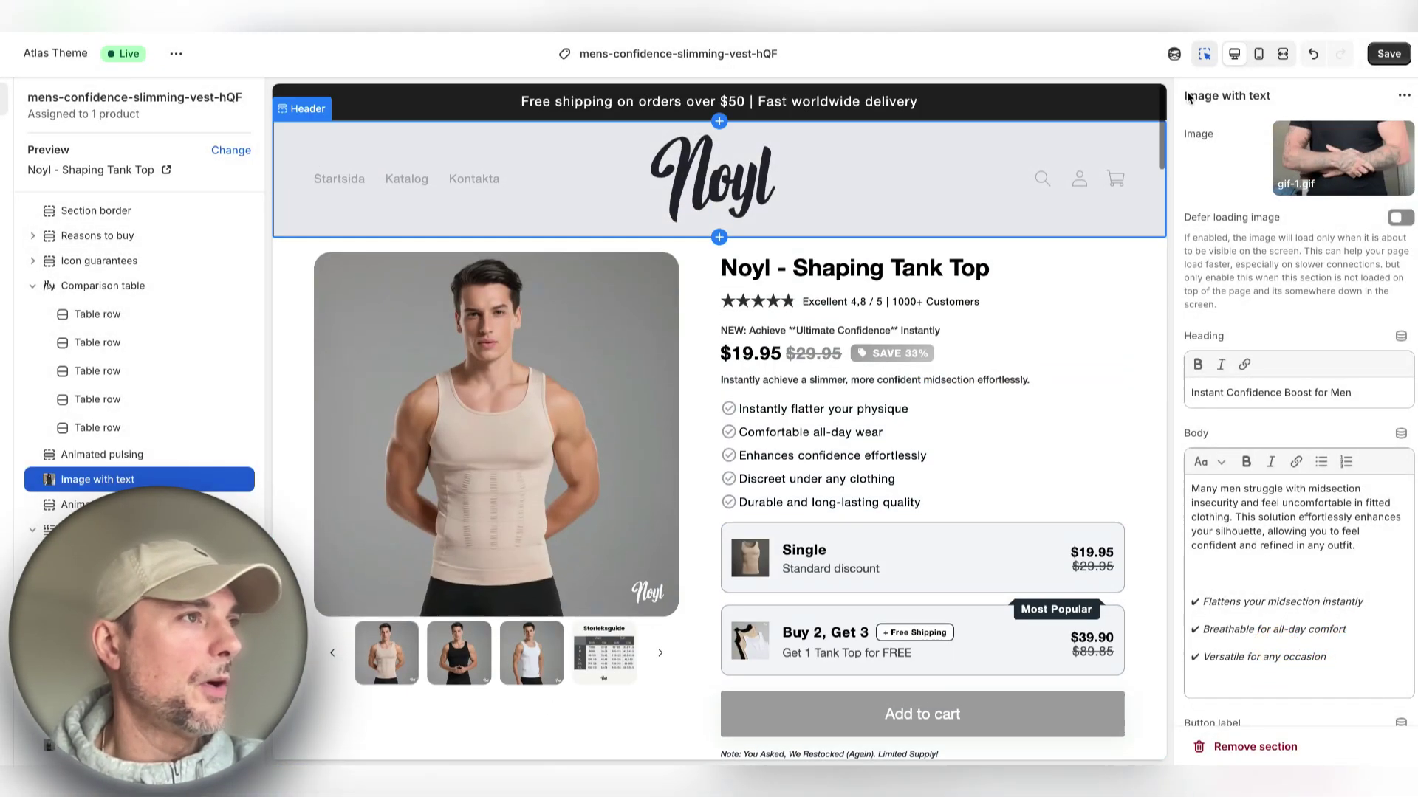
pyautogui.click(1258, 54)
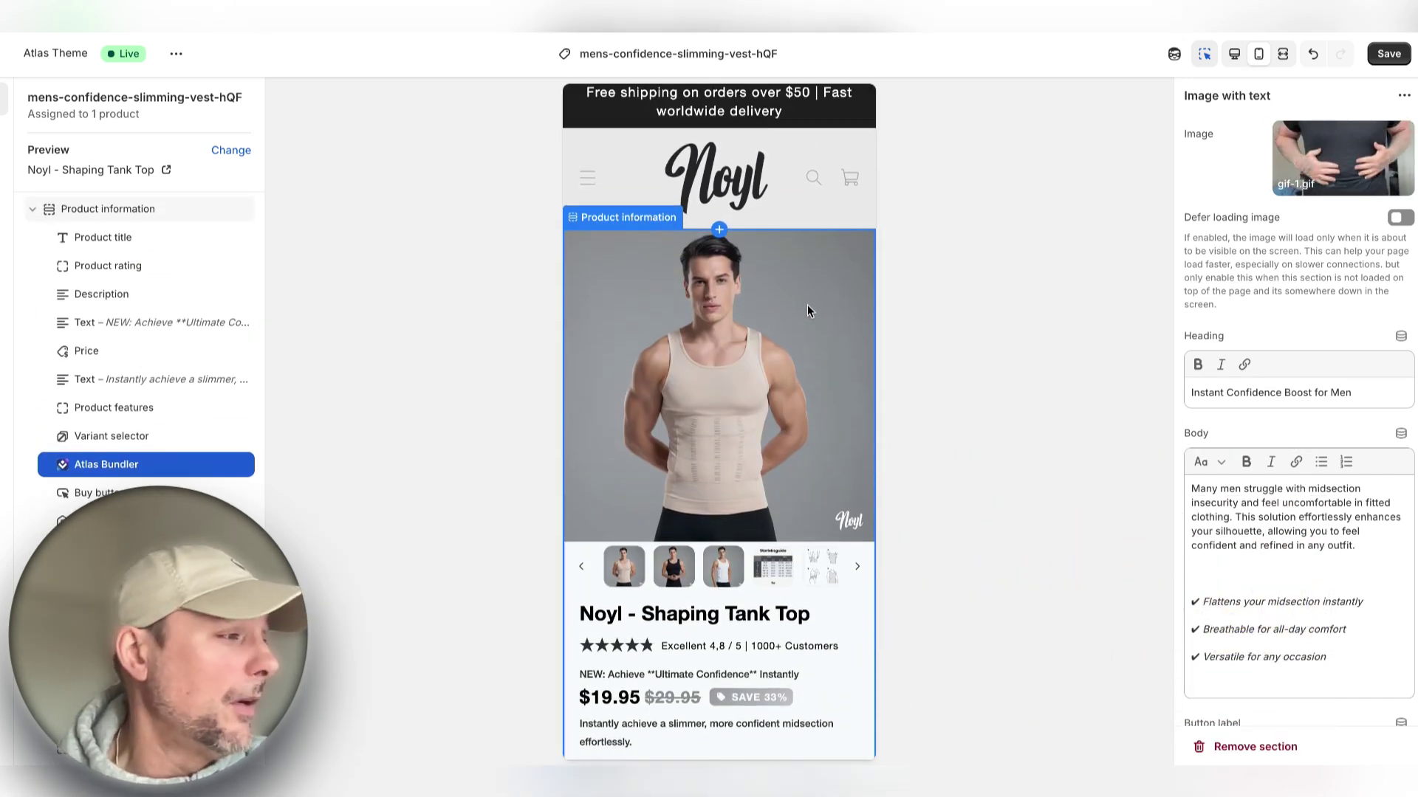
pyautogui.scroll(-4, 808, 311)
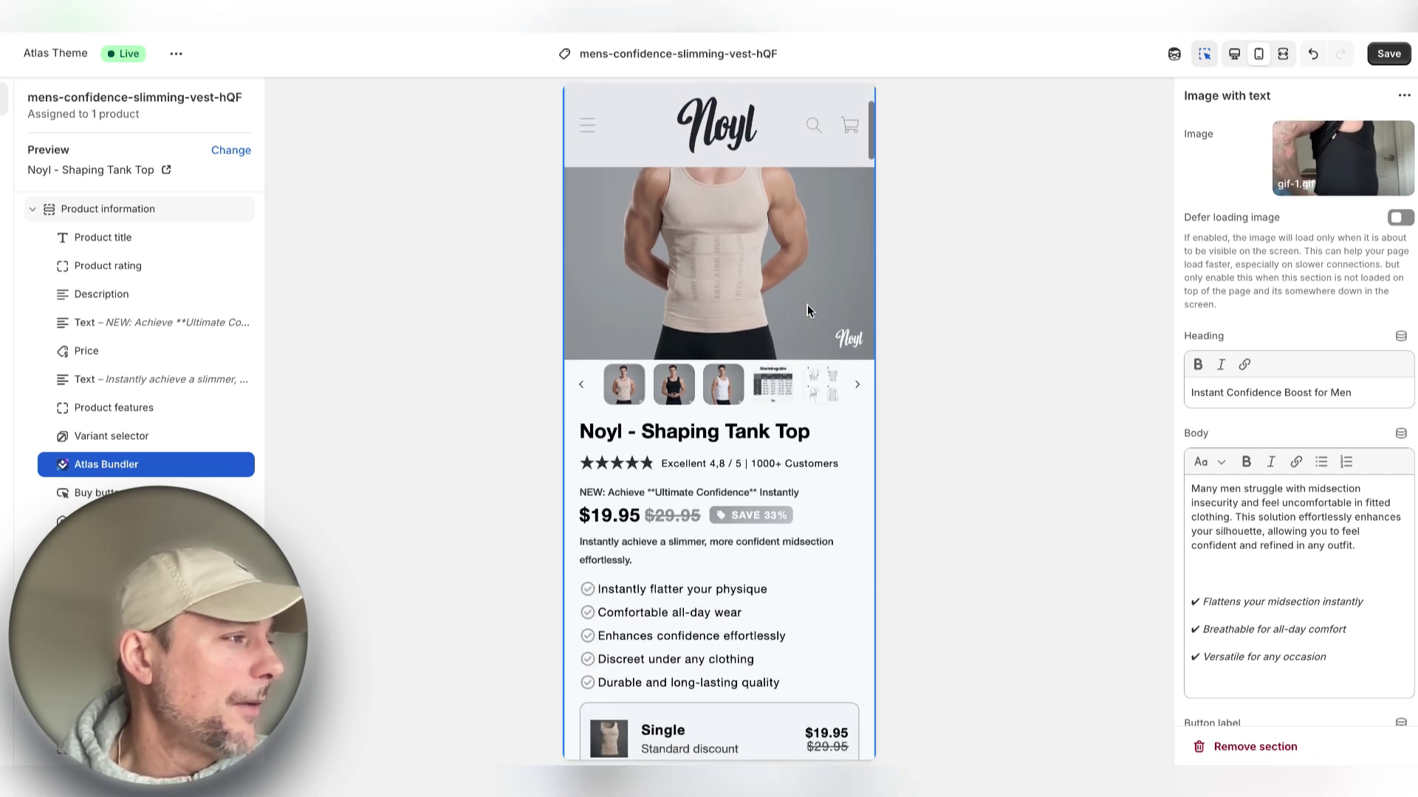
pyautogui.scroll(-4, 779, 432)
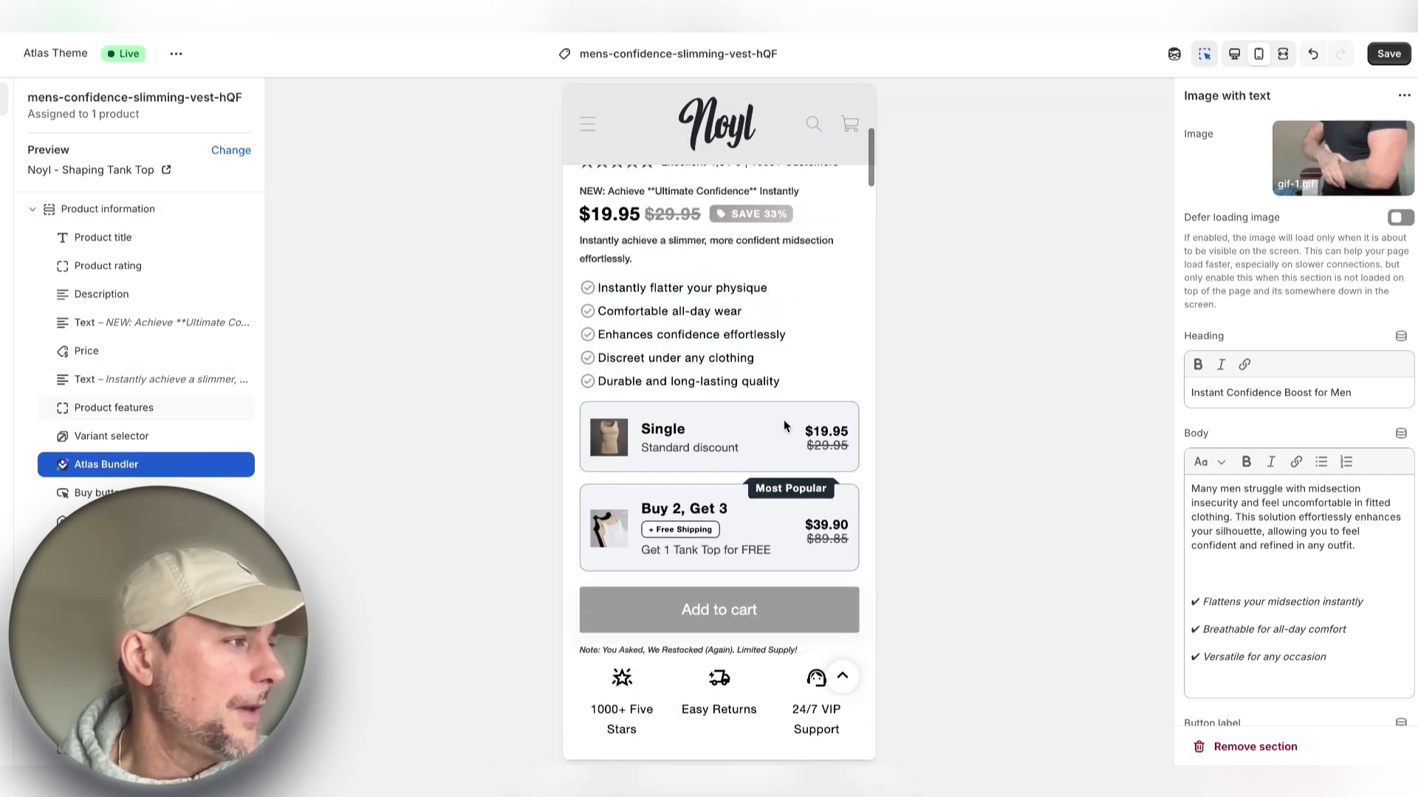
pyautogui.scroll(-3, 701, 402)
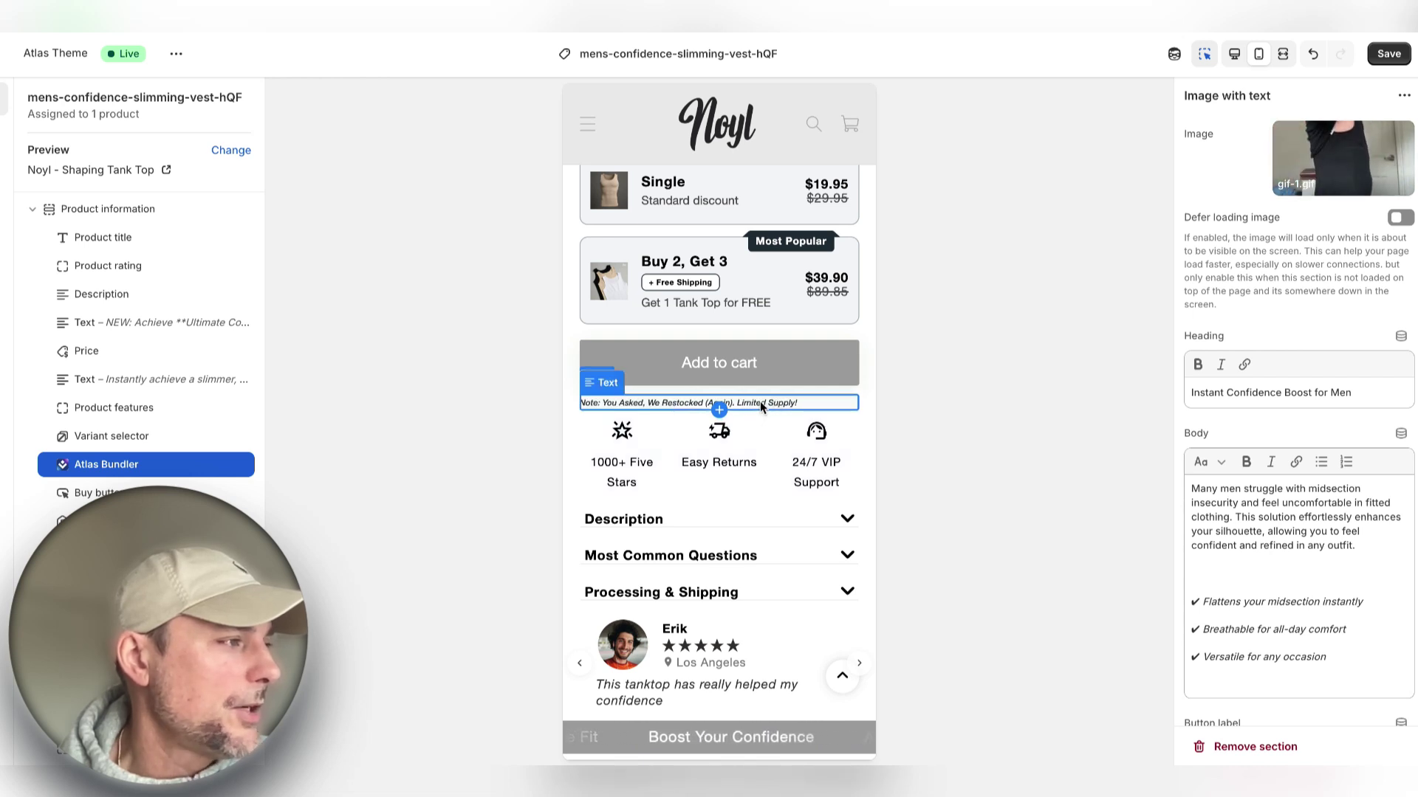
pyautogui.scroll(-1, 753, 406)
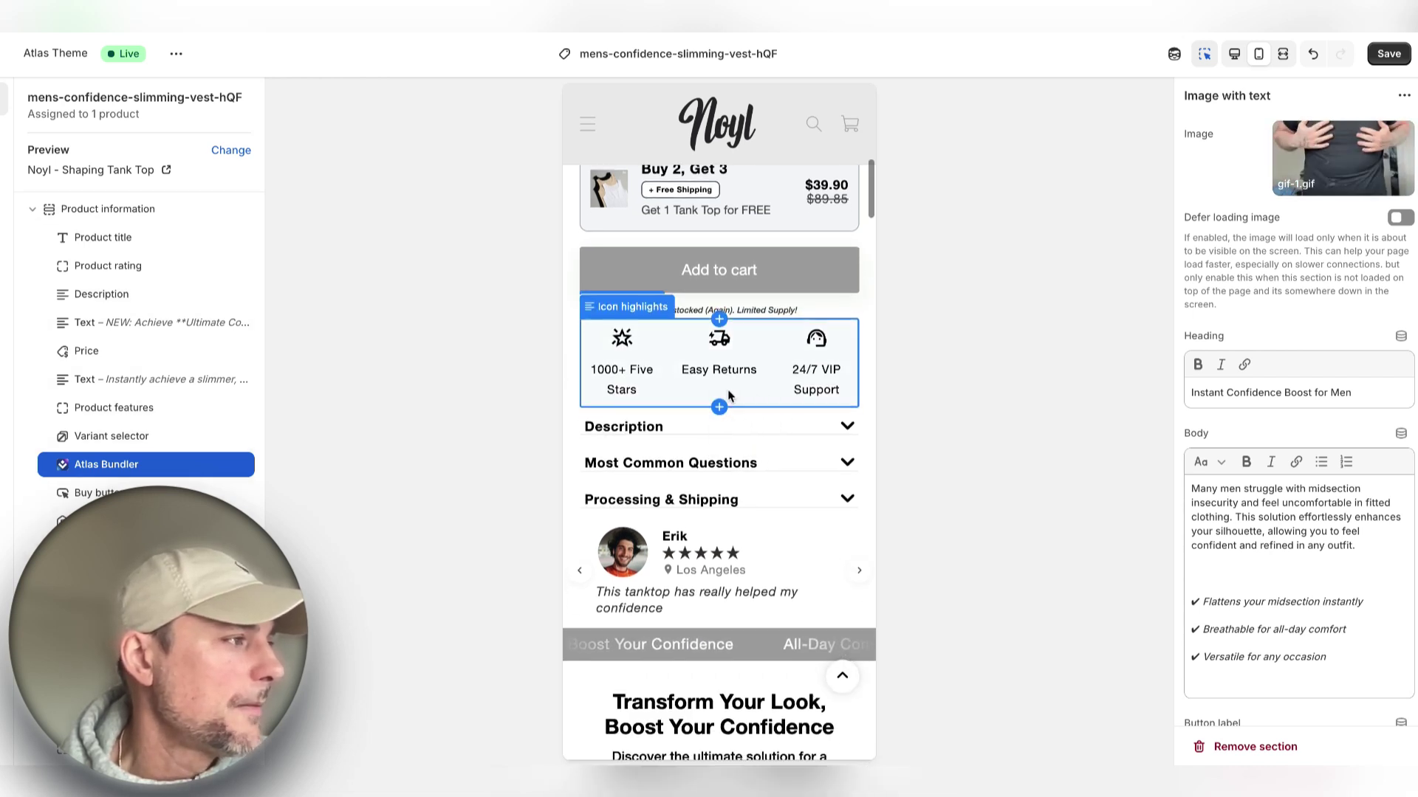
pyautogui.scroll(-1, 753, 454)
pyautogui.scroll(-1, 751, 462)
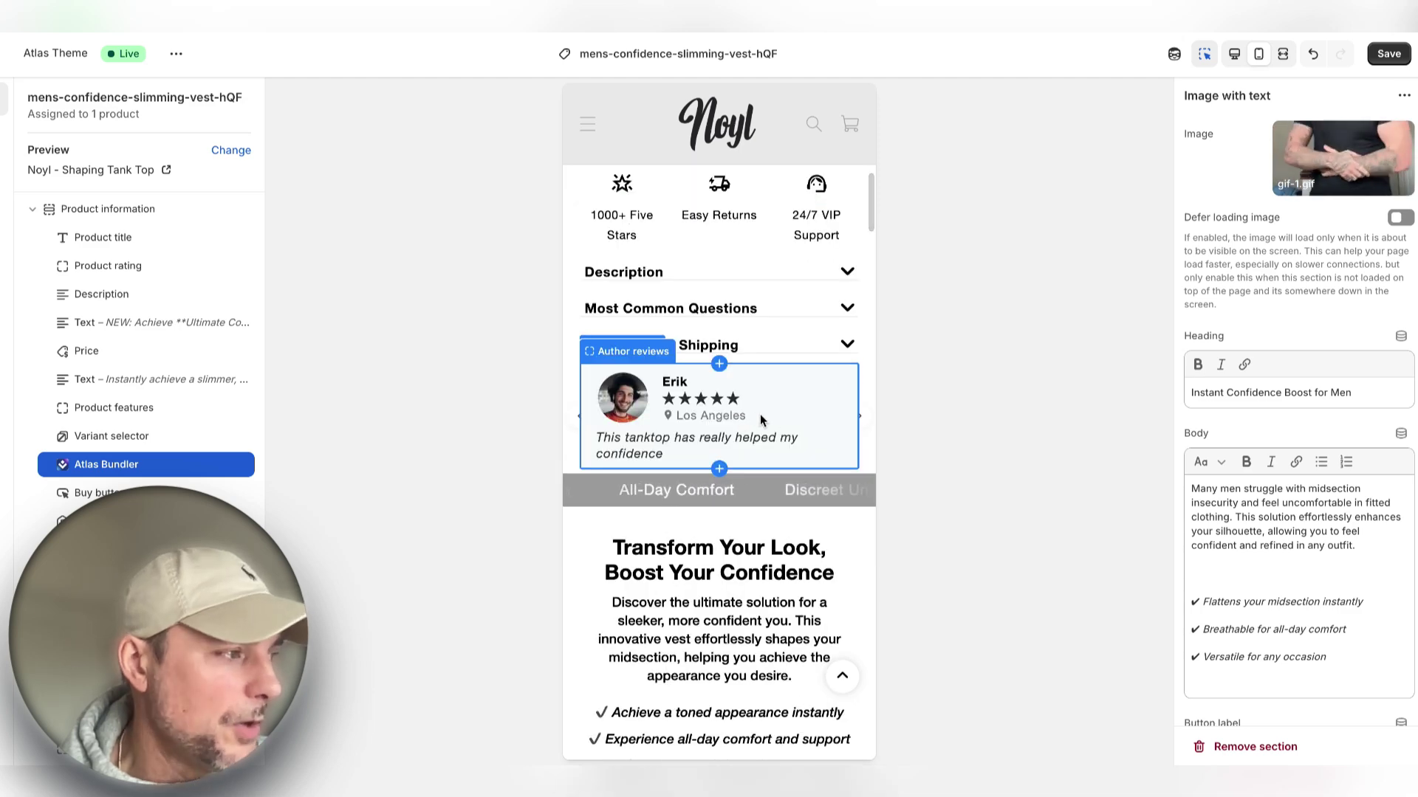
# - Examine the mobile product page from the author reviews down to the FAQ section, and return to its upper sections
pyautogui.scroll(-2, 760, 414)
pyautogui.scroll(-3, 771, 439)
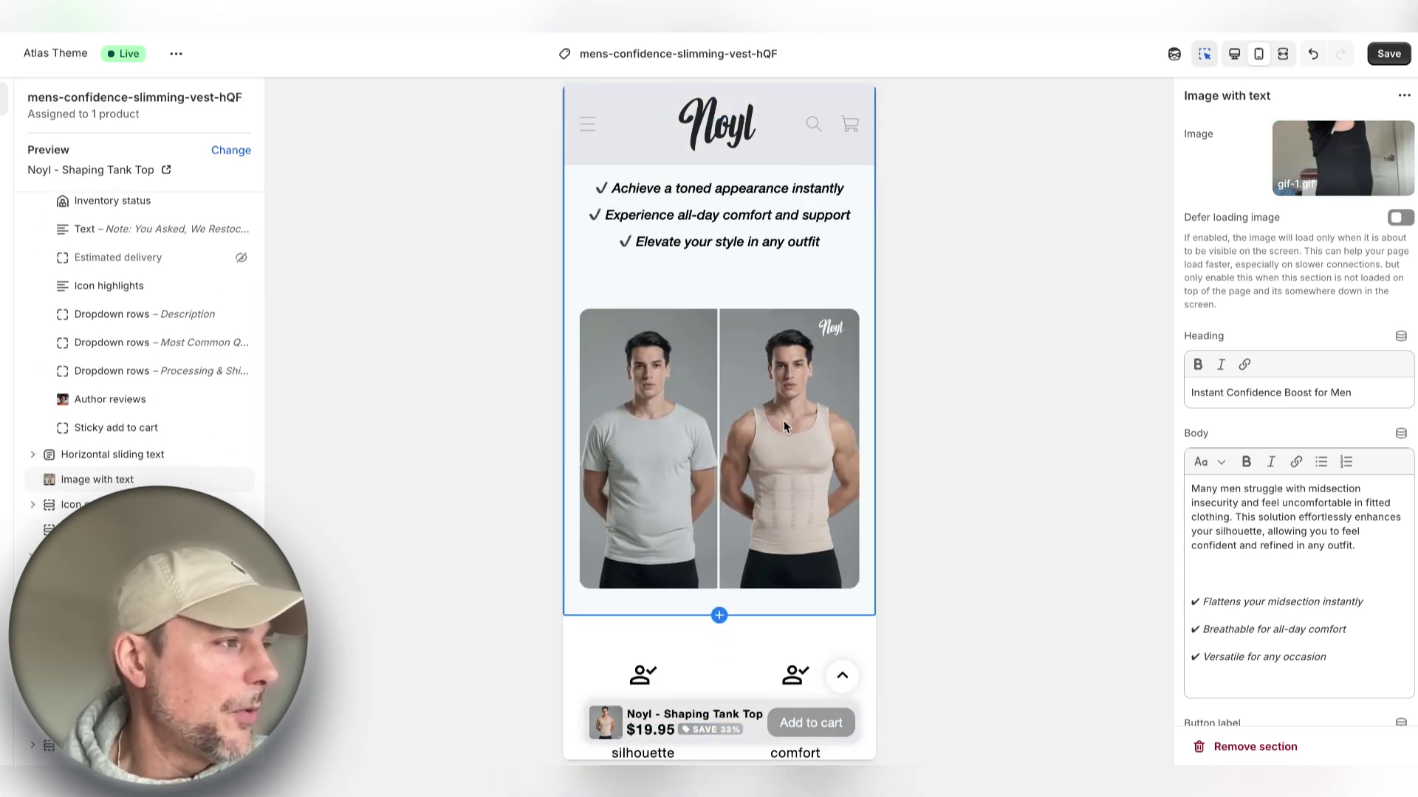
pyautogui.scroll(-4, 783, 419)
pyautogui.scroll(-5, 784, 427)
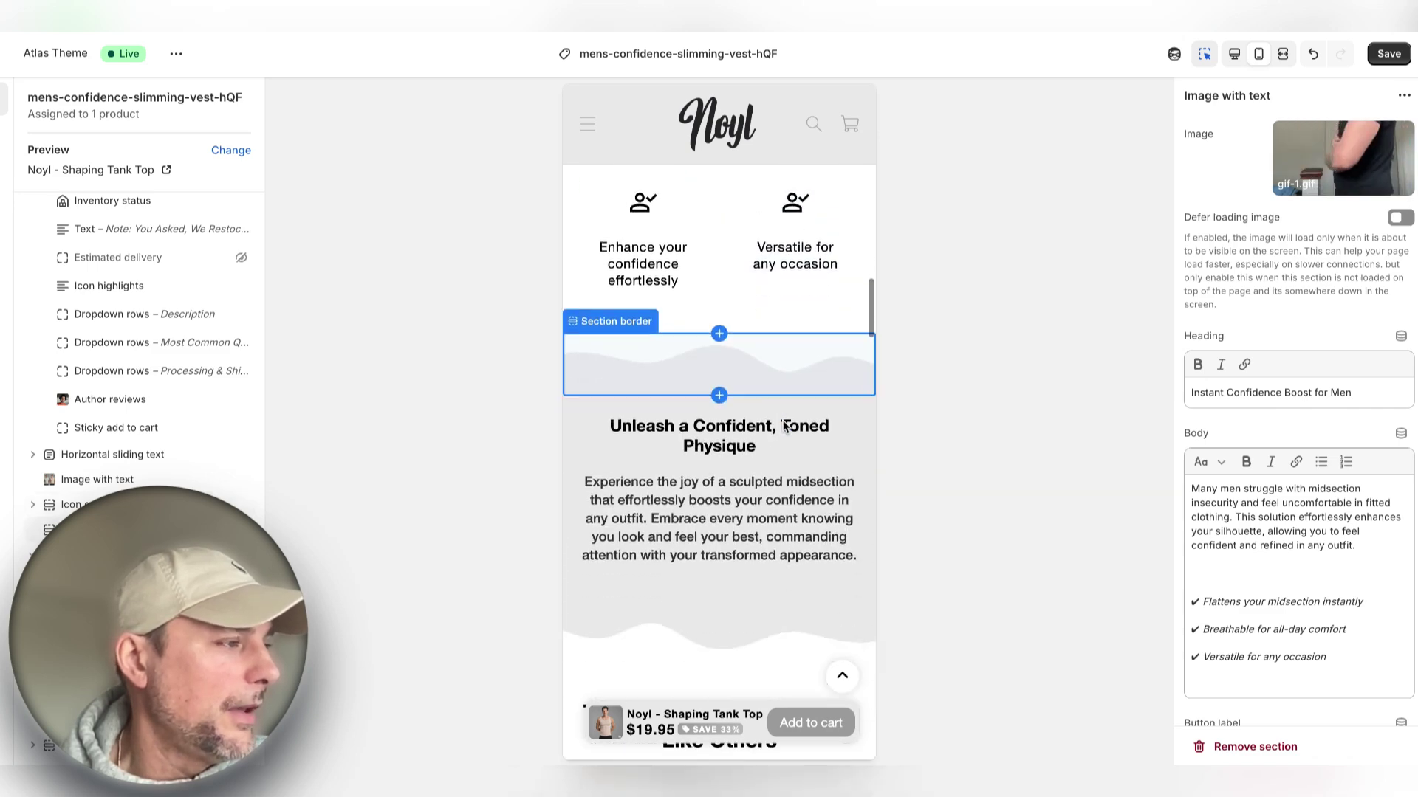
pyautogui.scroll(-7, 784, 427)
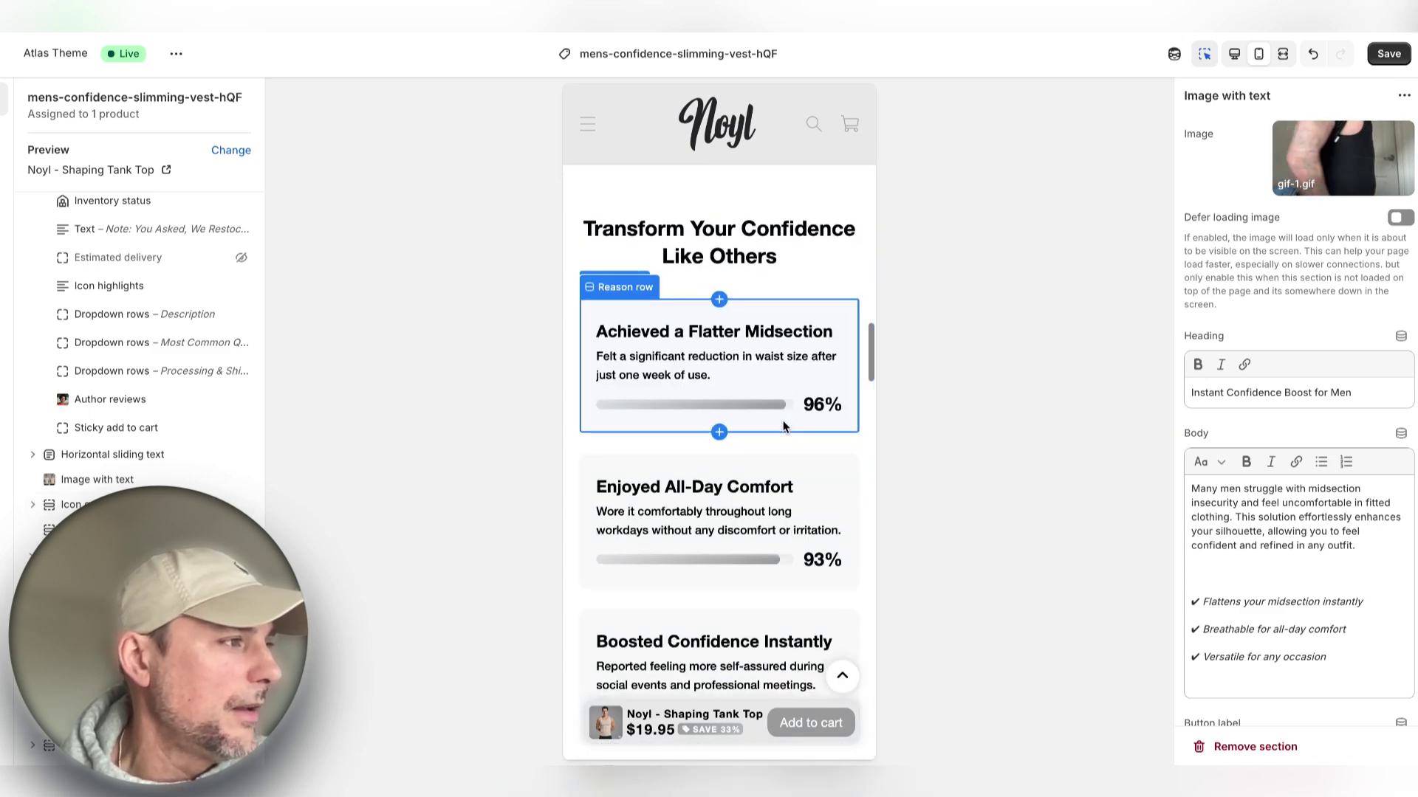
pyautogui.scroll(-4, 783, 427)
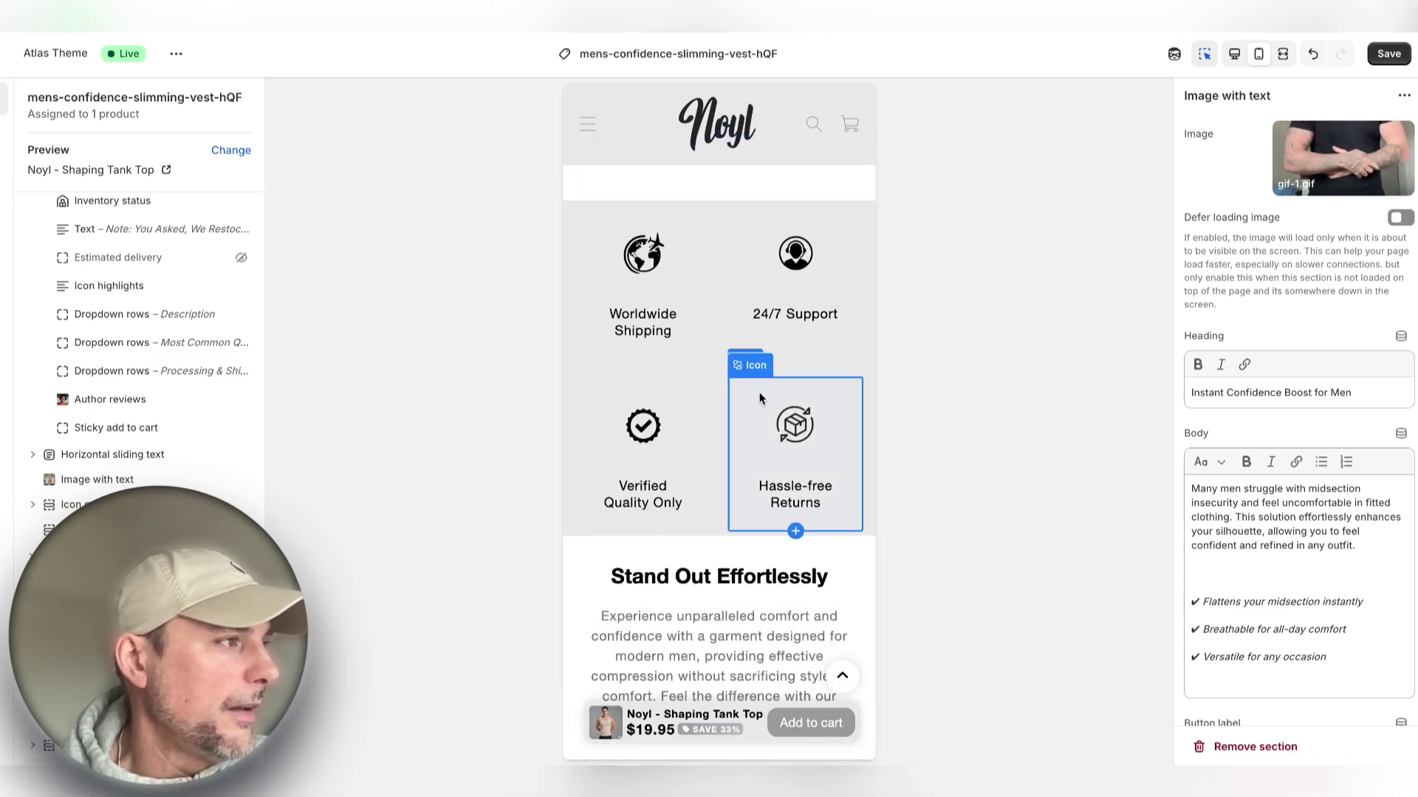
pyautogui.scroll(-5, 783, 466)
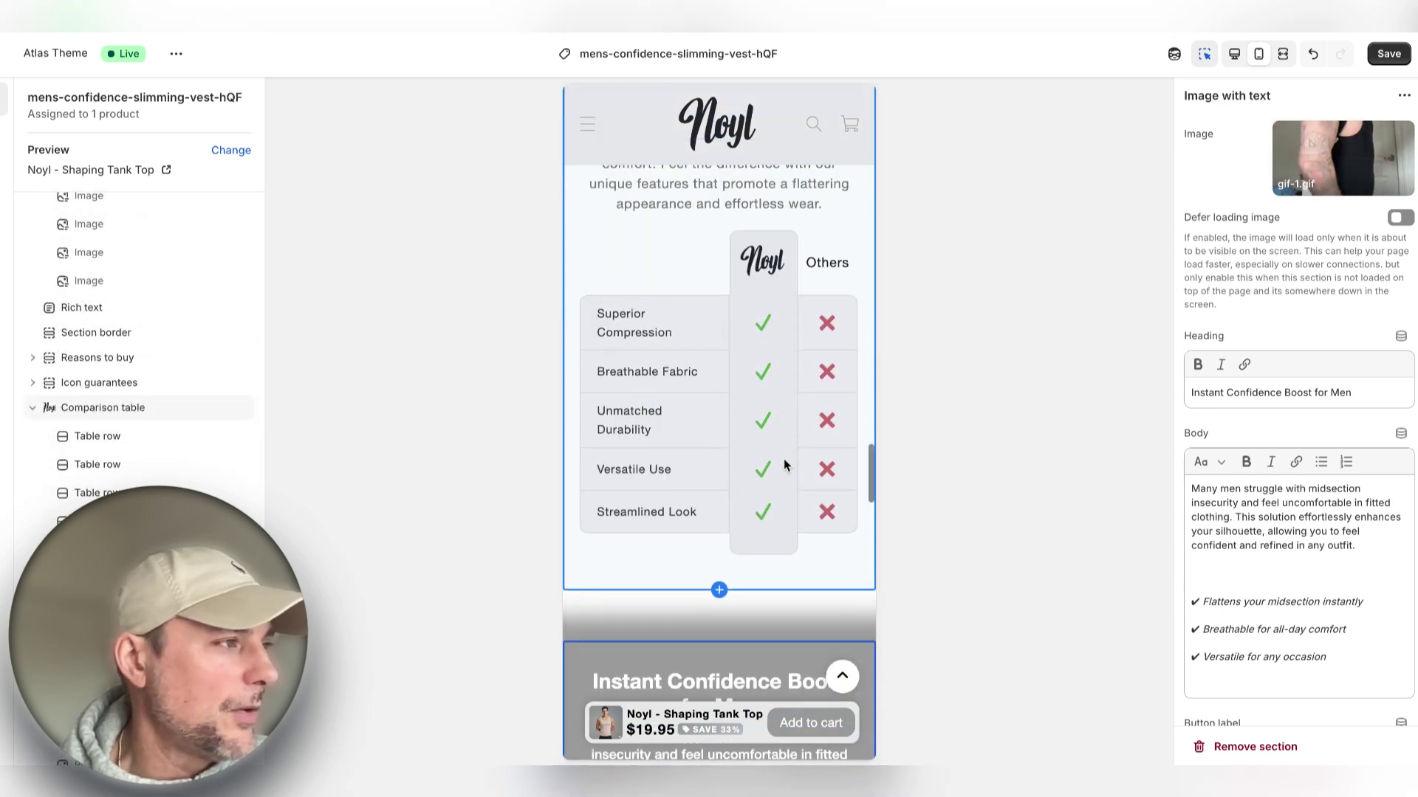
pyautogui.scroll(-5, 784, 461)
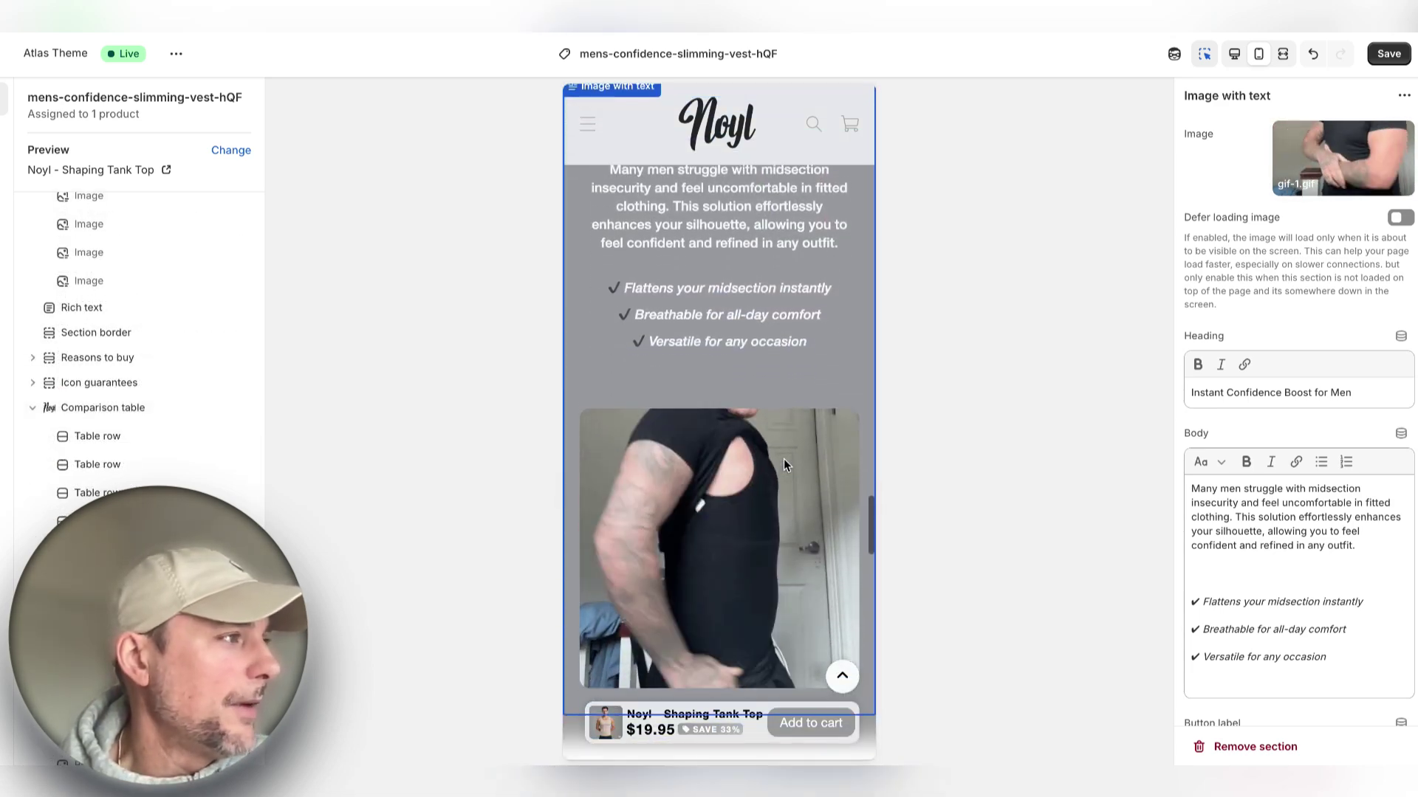
pyautogui.scroll(-5, 786, 458)
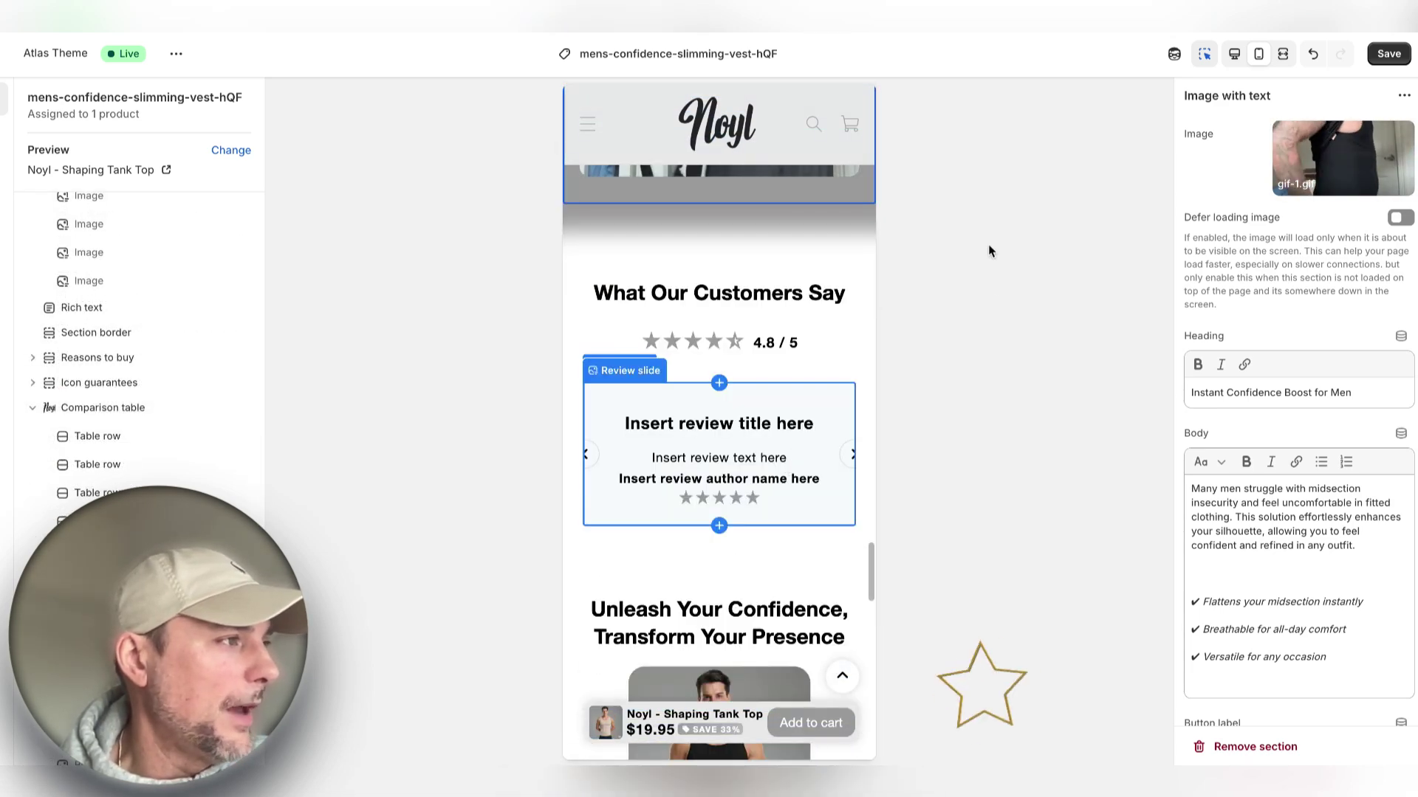
pyautogui.scroll(-10, 767, 377)
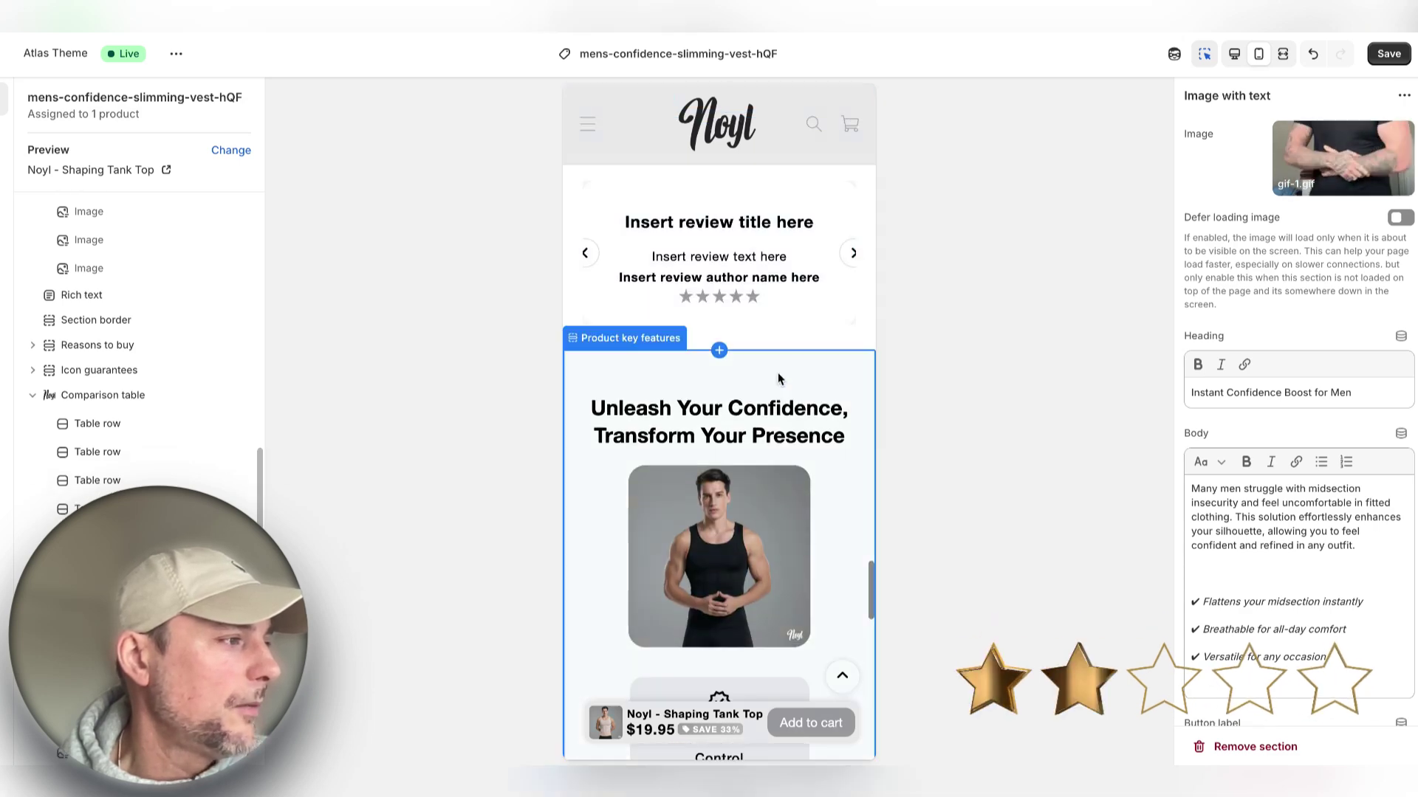
pyautogui.scroll(-10, 780, 377)
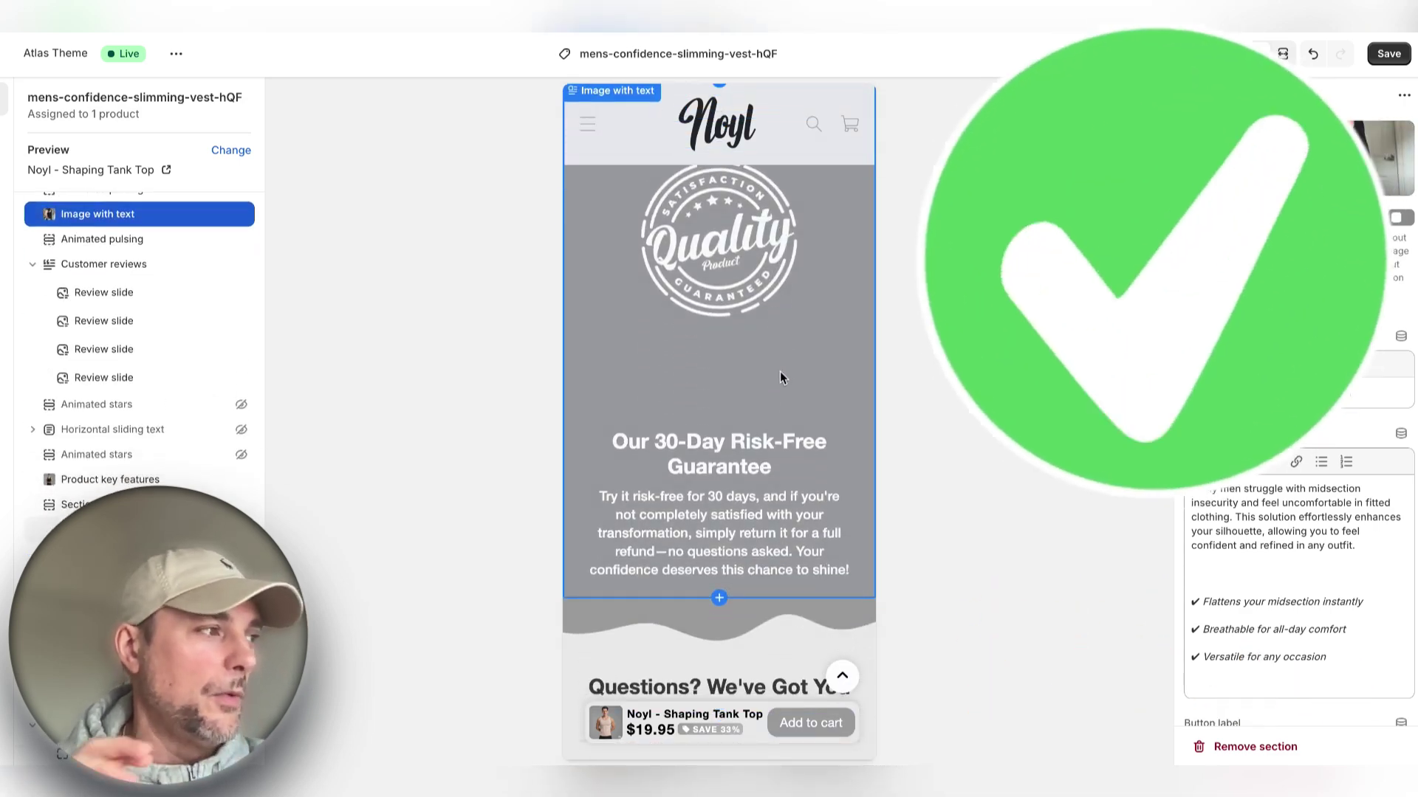
pyautogui.scroll(-6, 781, 378)
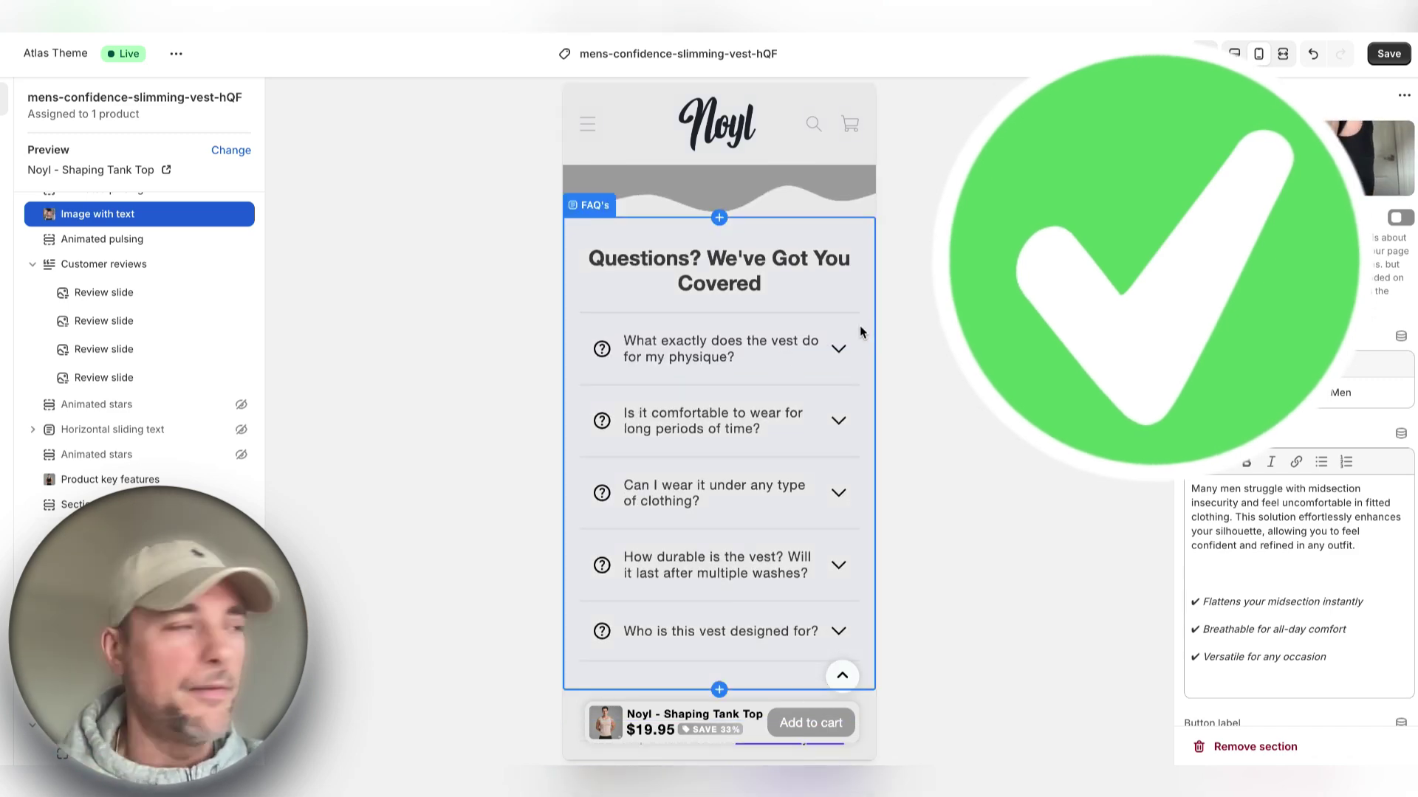
pyautogui.scroll(15, 849, 325)
pyautogui.scroll(10, 848, 326)
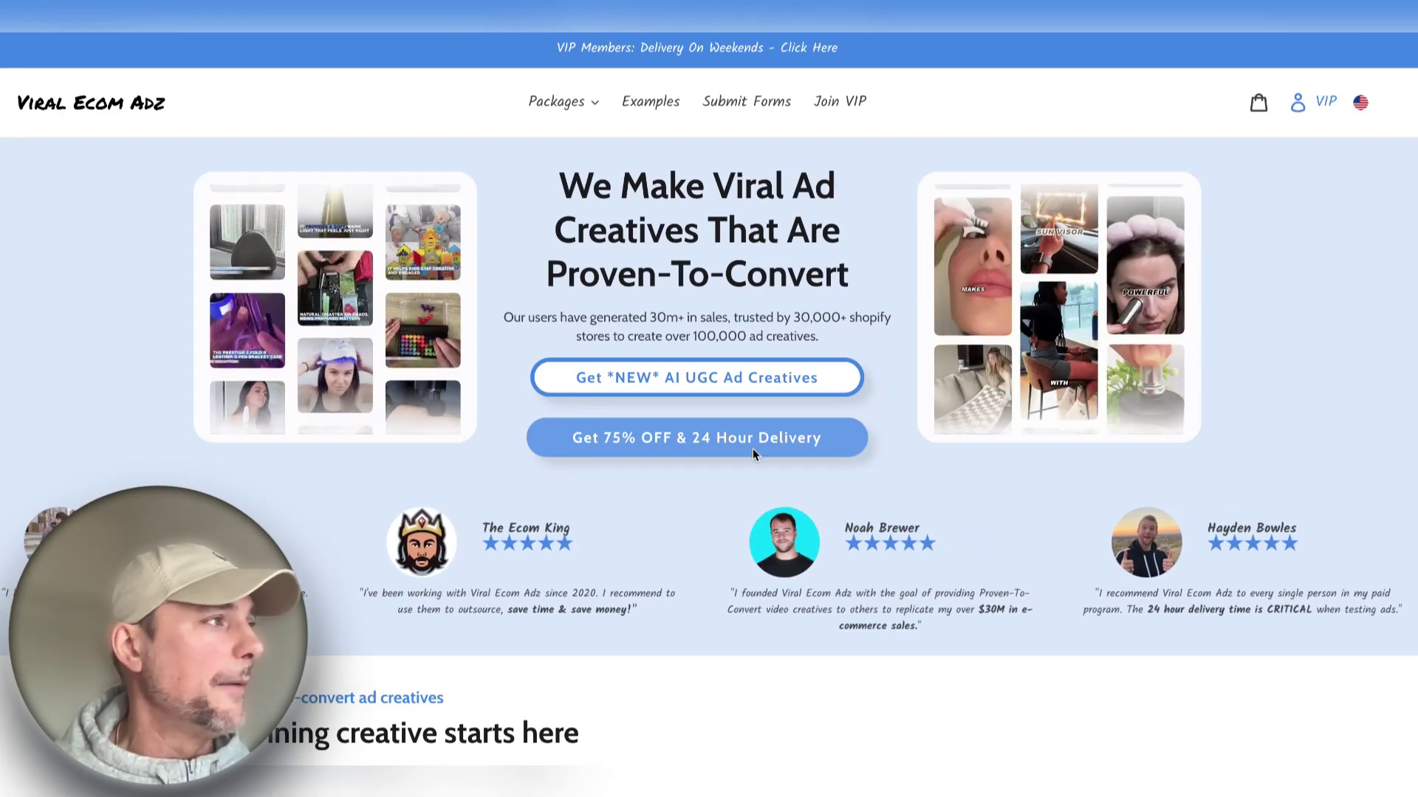
# - On the Viral Ecom Adz website, open the AI UGC Ad Package page and go to its AI UGC style examples
pyautogui.click(583, 107)
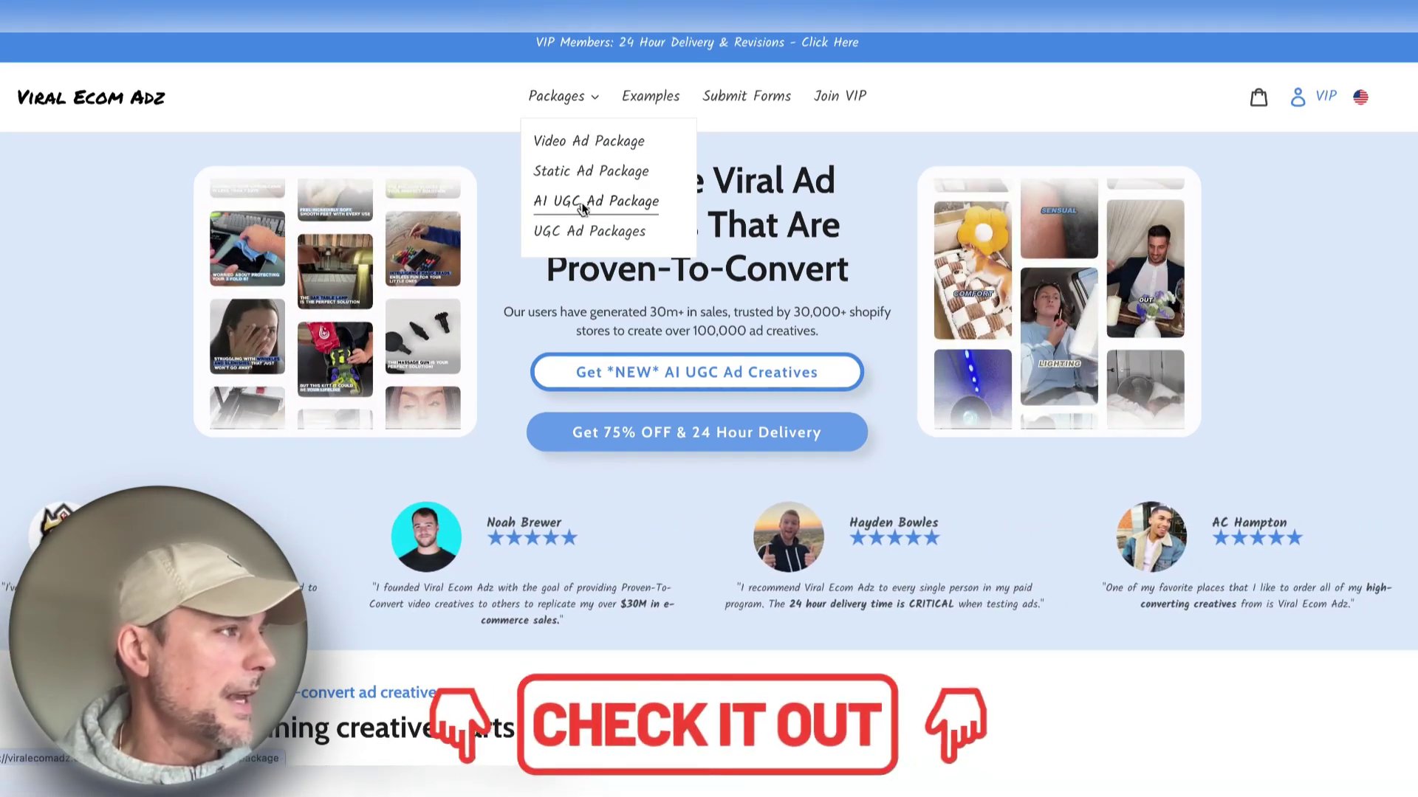
pyautogui.click(595, 201)
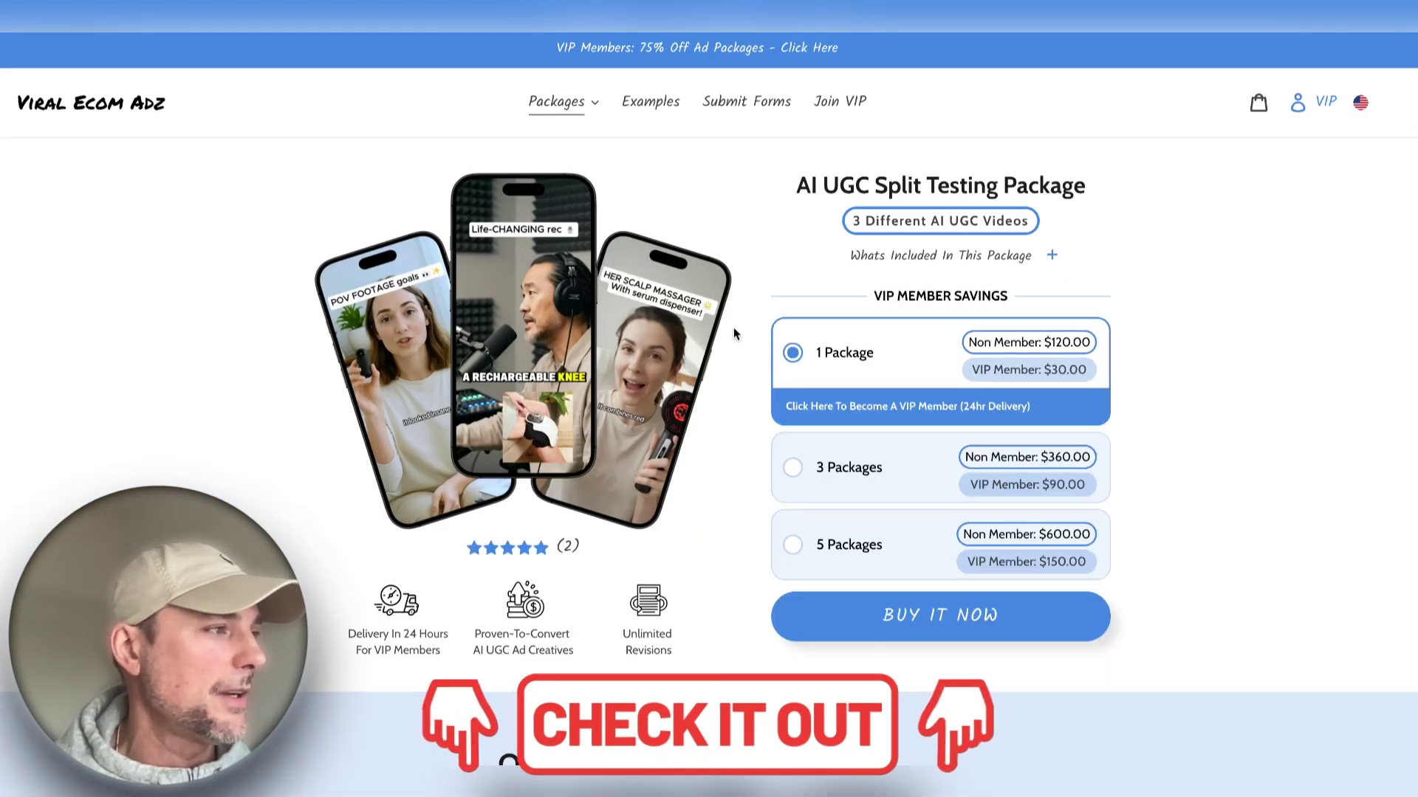
pyautogui.scroll(-8, 734, 327)
pyautogui.scroll(-7, 735, 330)
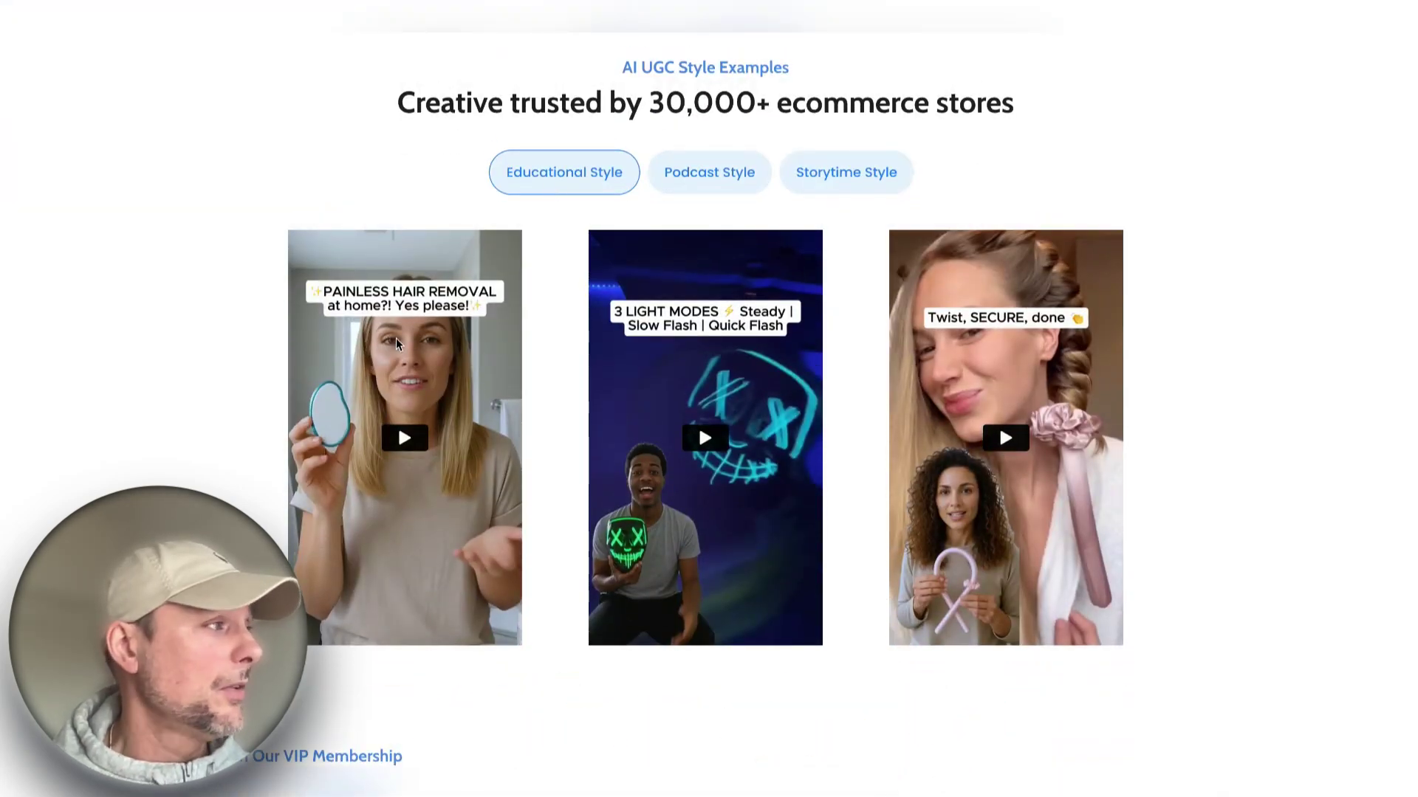
# - Play the first Educational Style video, and view the Podcast Style and Storytime Style examples before returning to Educational Style
pyautogui.click(405, 438)
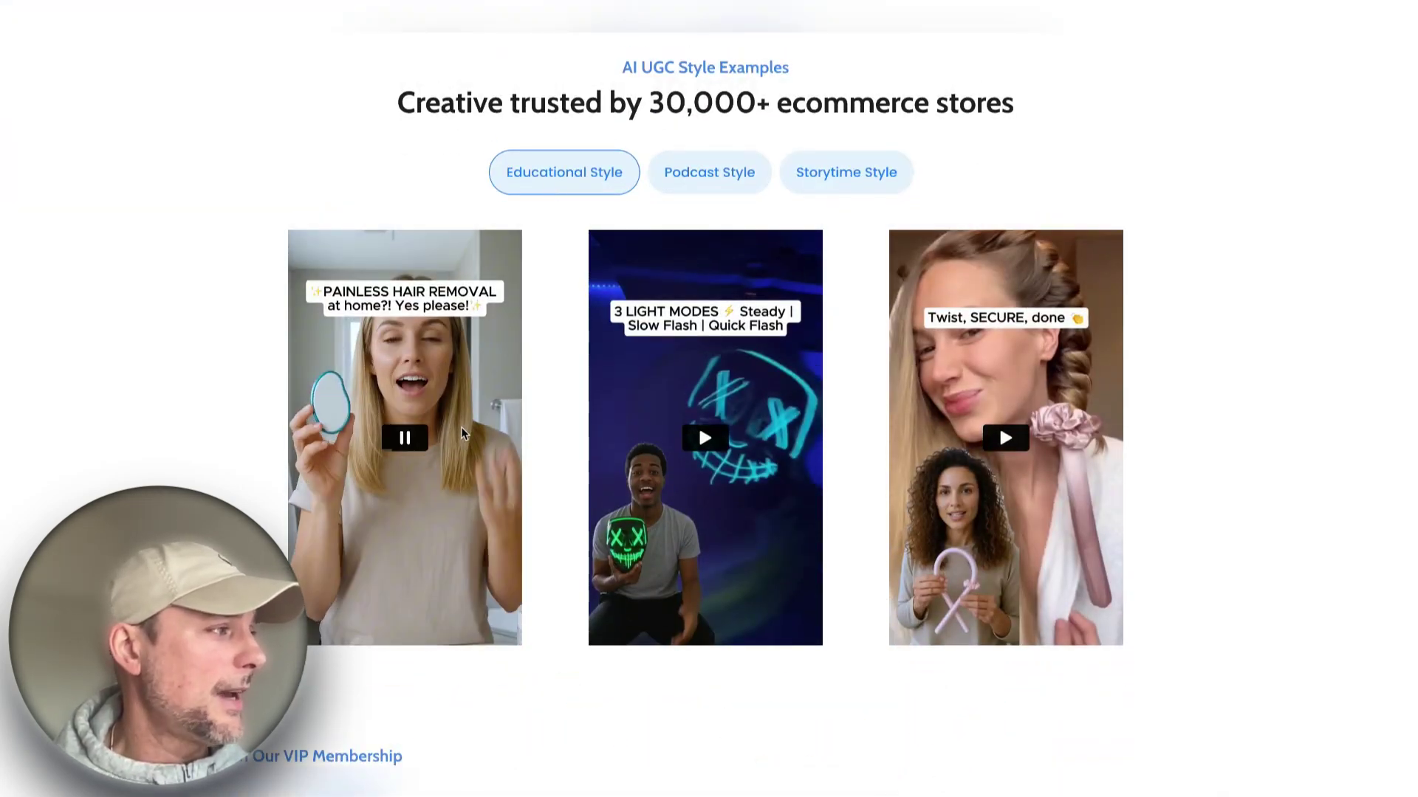
pyautogui.click(708, 172)
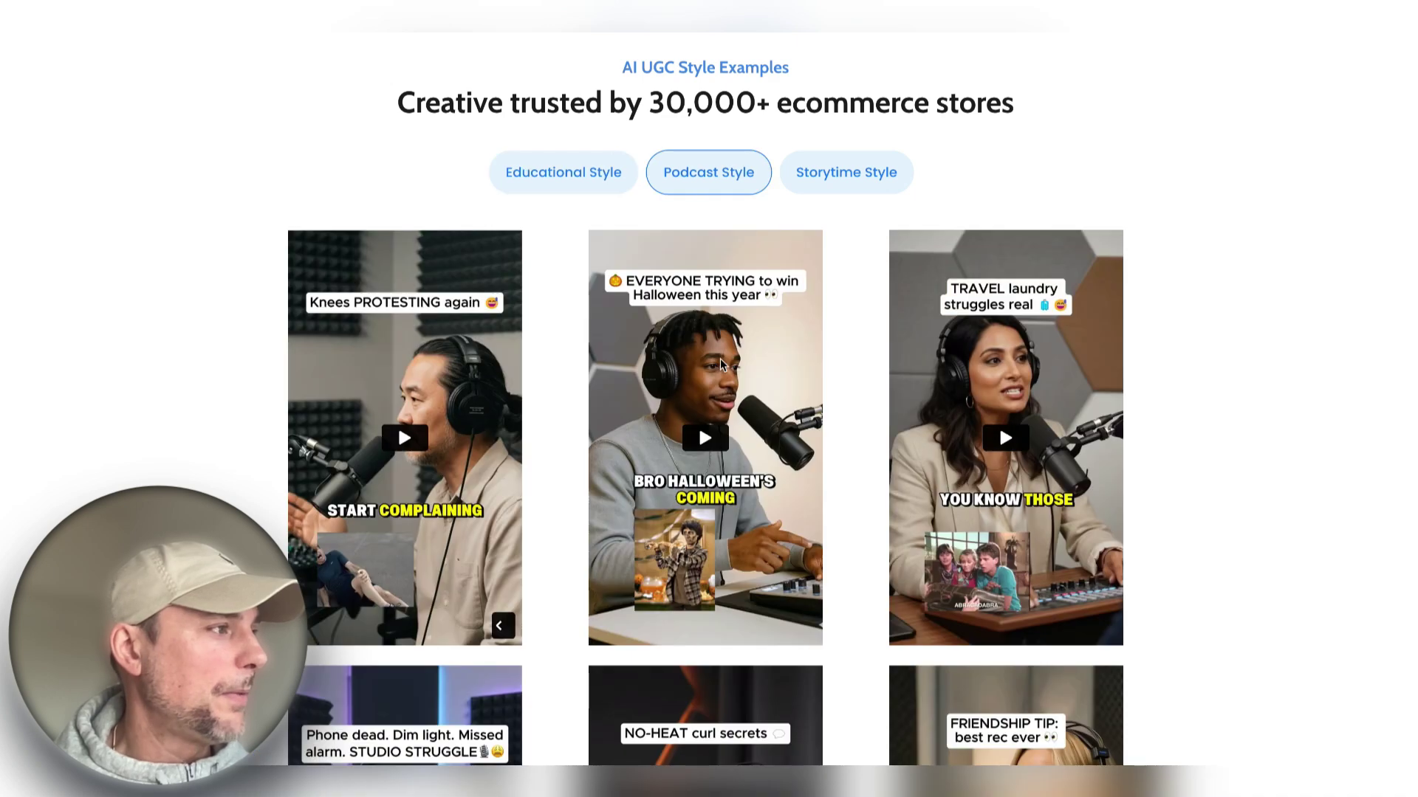
pyautogui.click(860, 166)
pyautogui.click(575, 177)
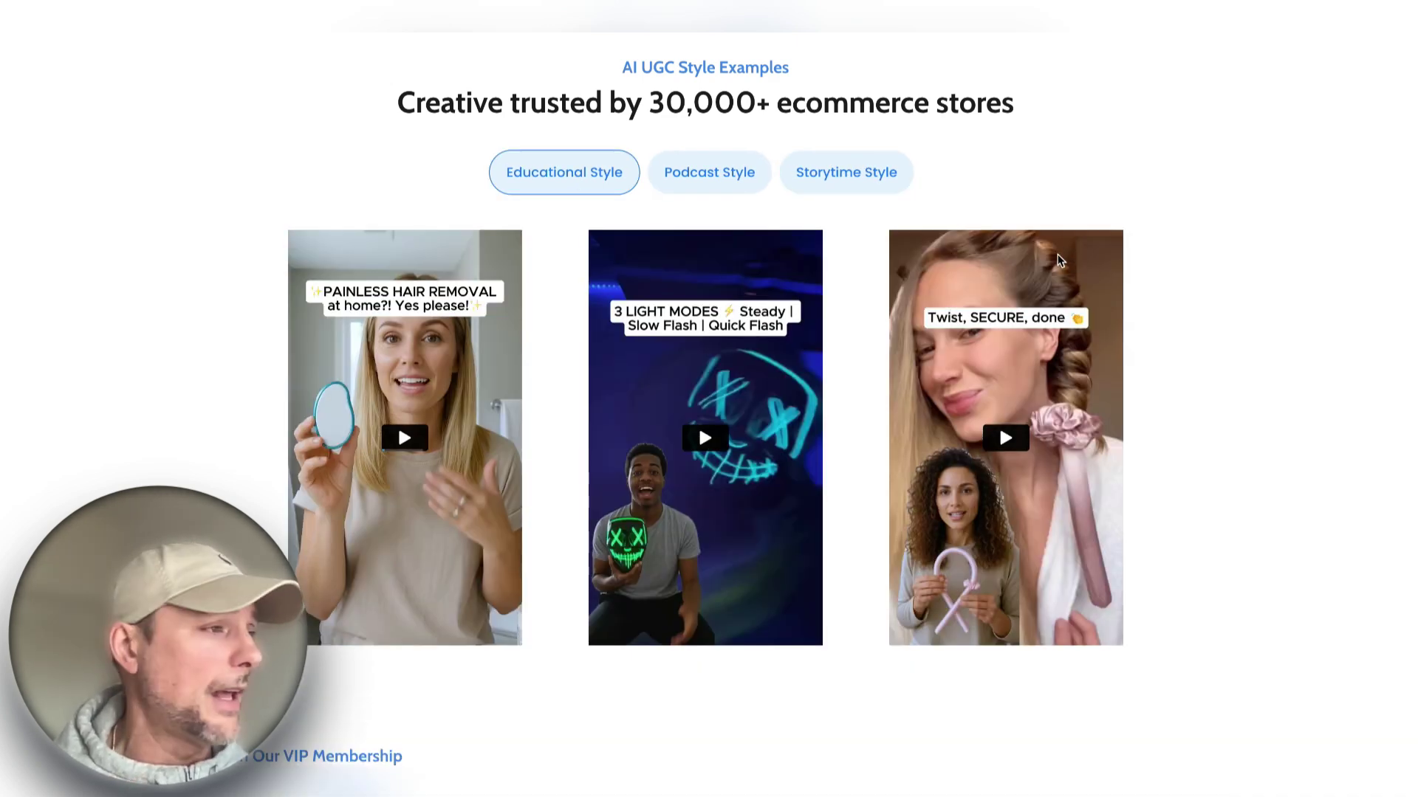
# - Review the AI UGC Split Testing Package page between its VIP member pricing and the style examples
pyautogui.scroll(-5, 922, 340)
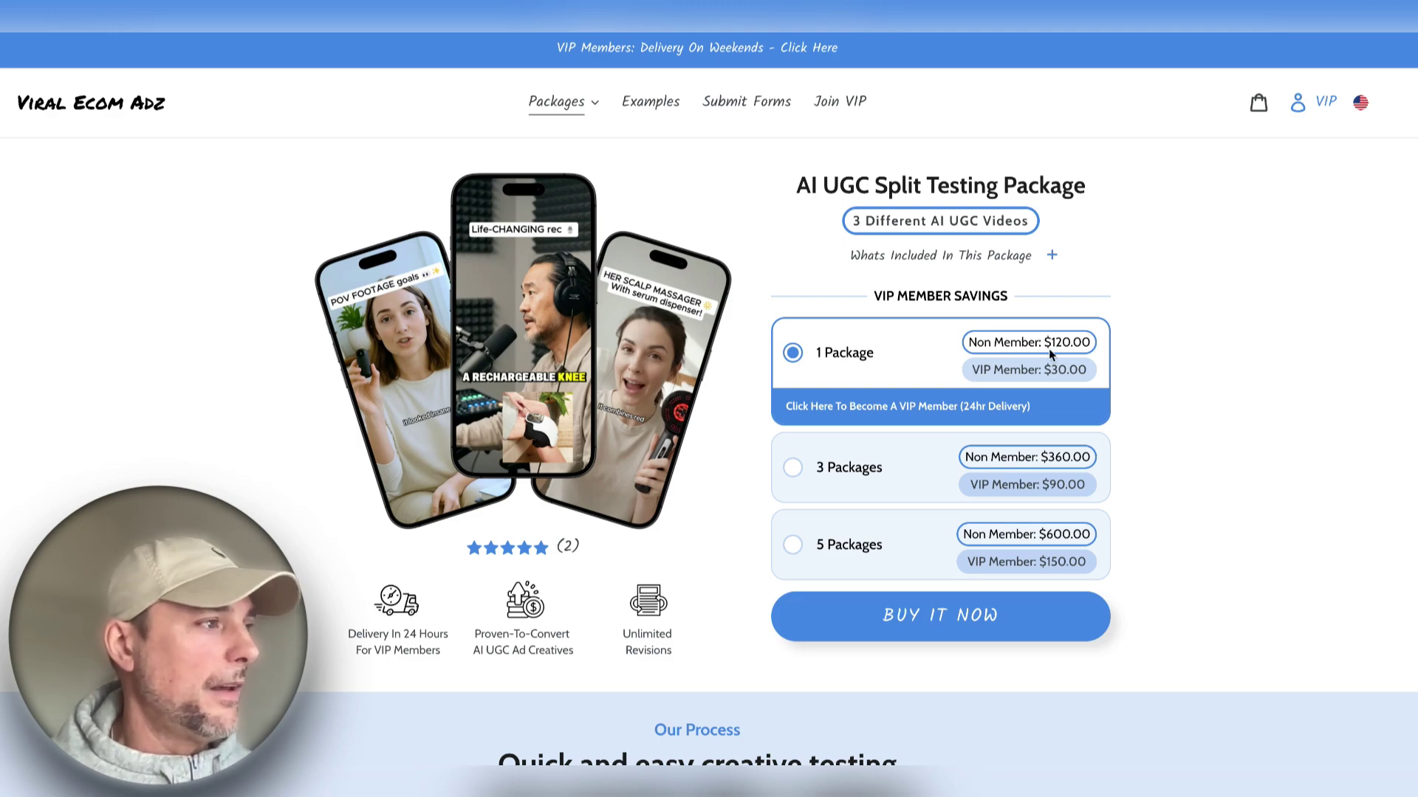
pyautogui.scroll(-14, 1045, 339)
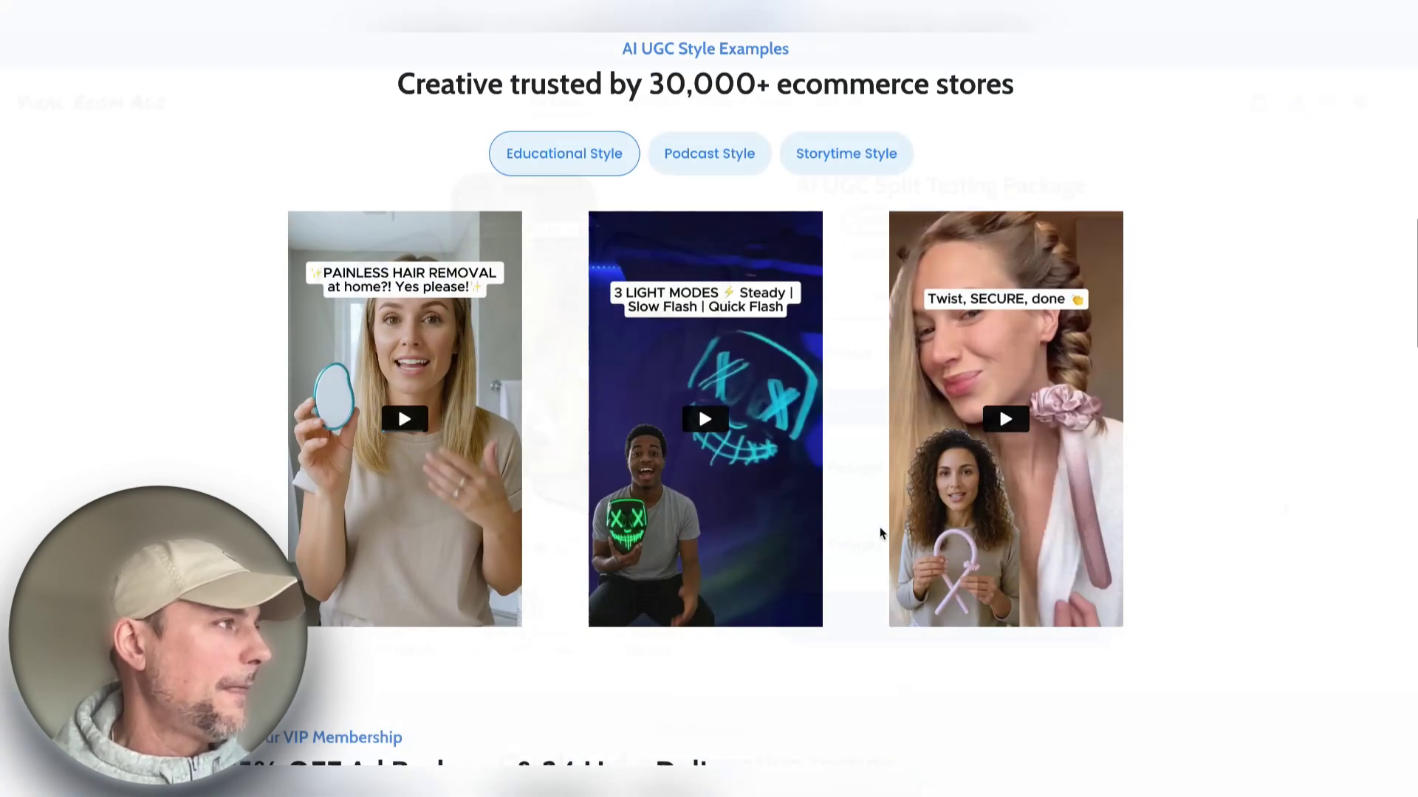
pyautogui.scroll(7, 1258, 465)
pyautogui.scroll(6, 1258, 465)
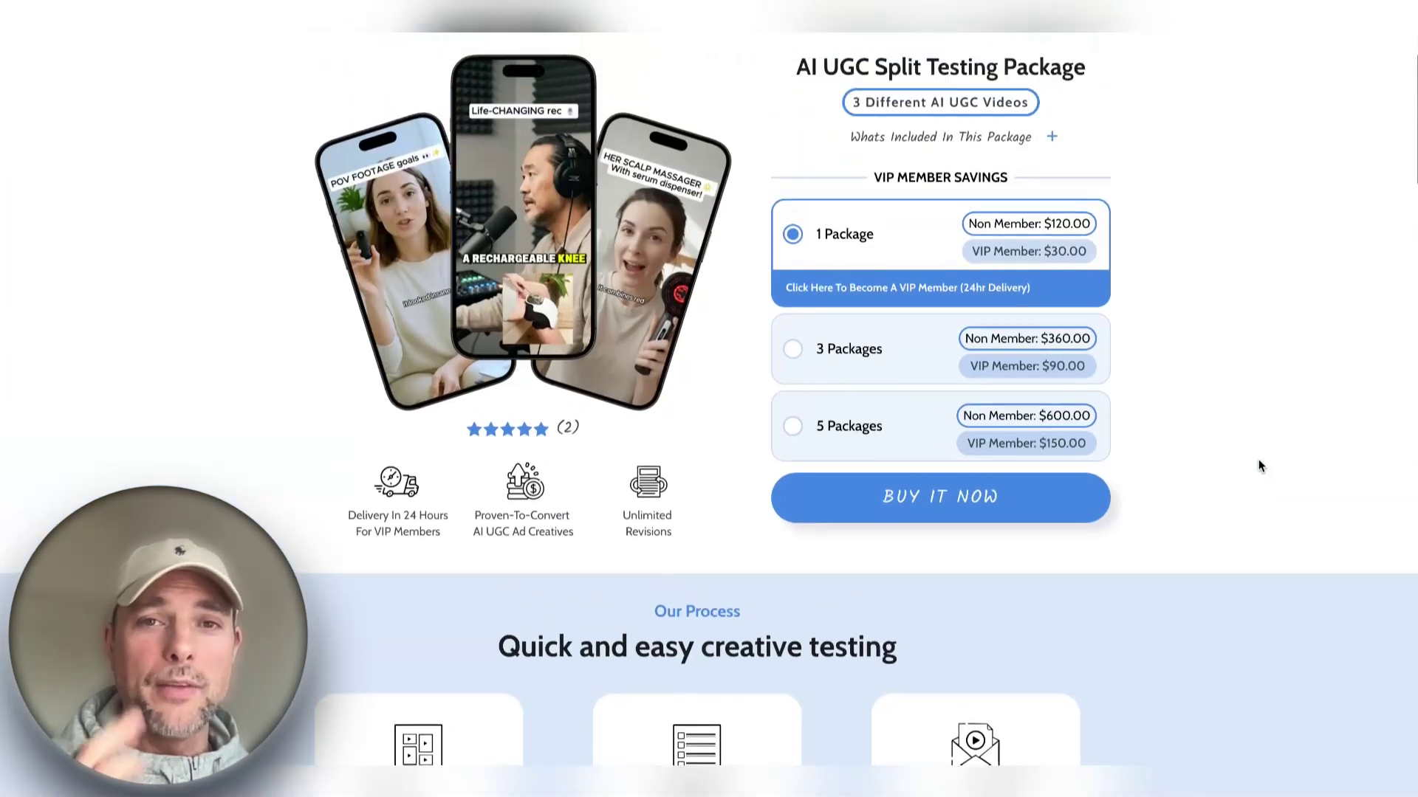
pyautogui.scroll(1, 1226, 465)
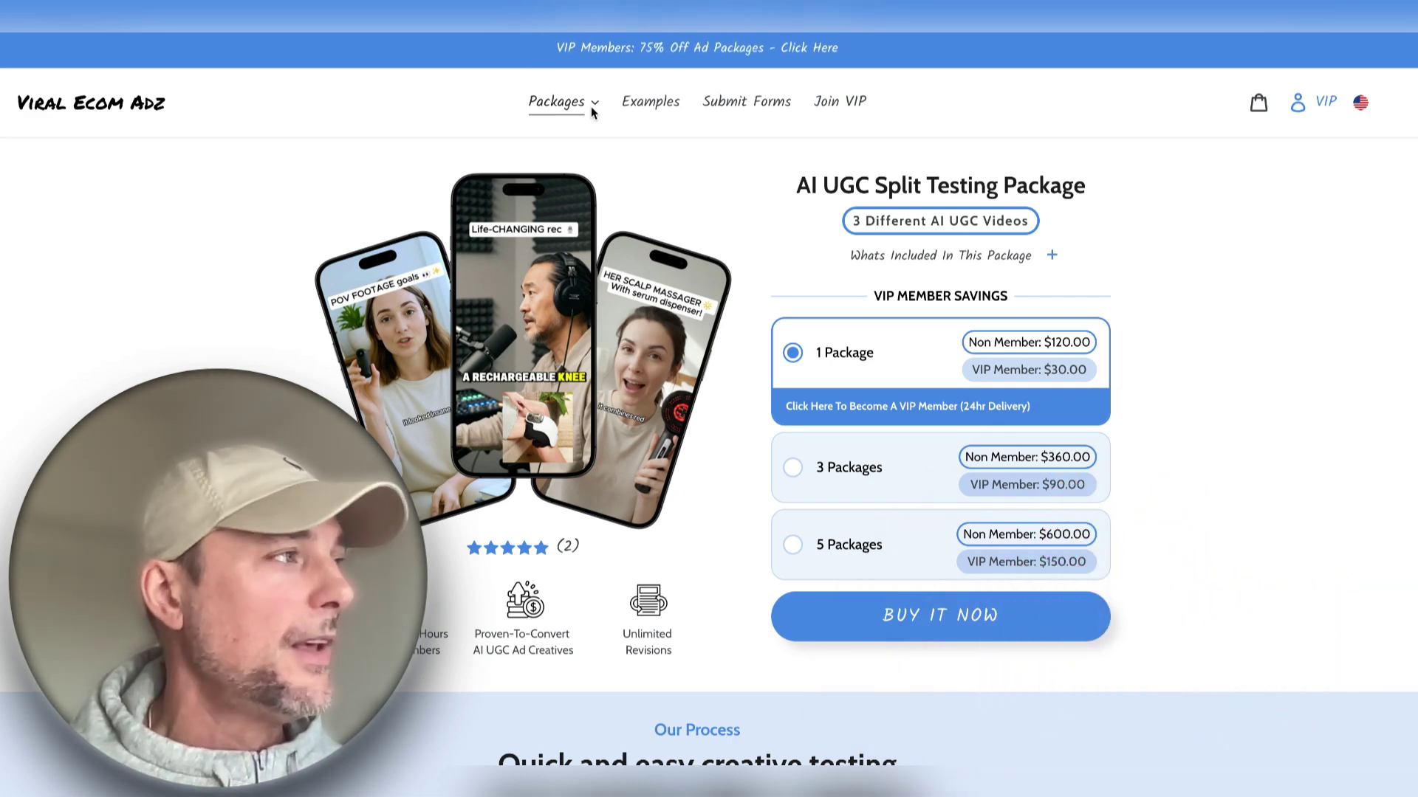
# - View the Video Ad Package and Static Ad Package pages and their pricing, and reopen the AI UGC Ad Package page
pyautogui.click(591, 109)
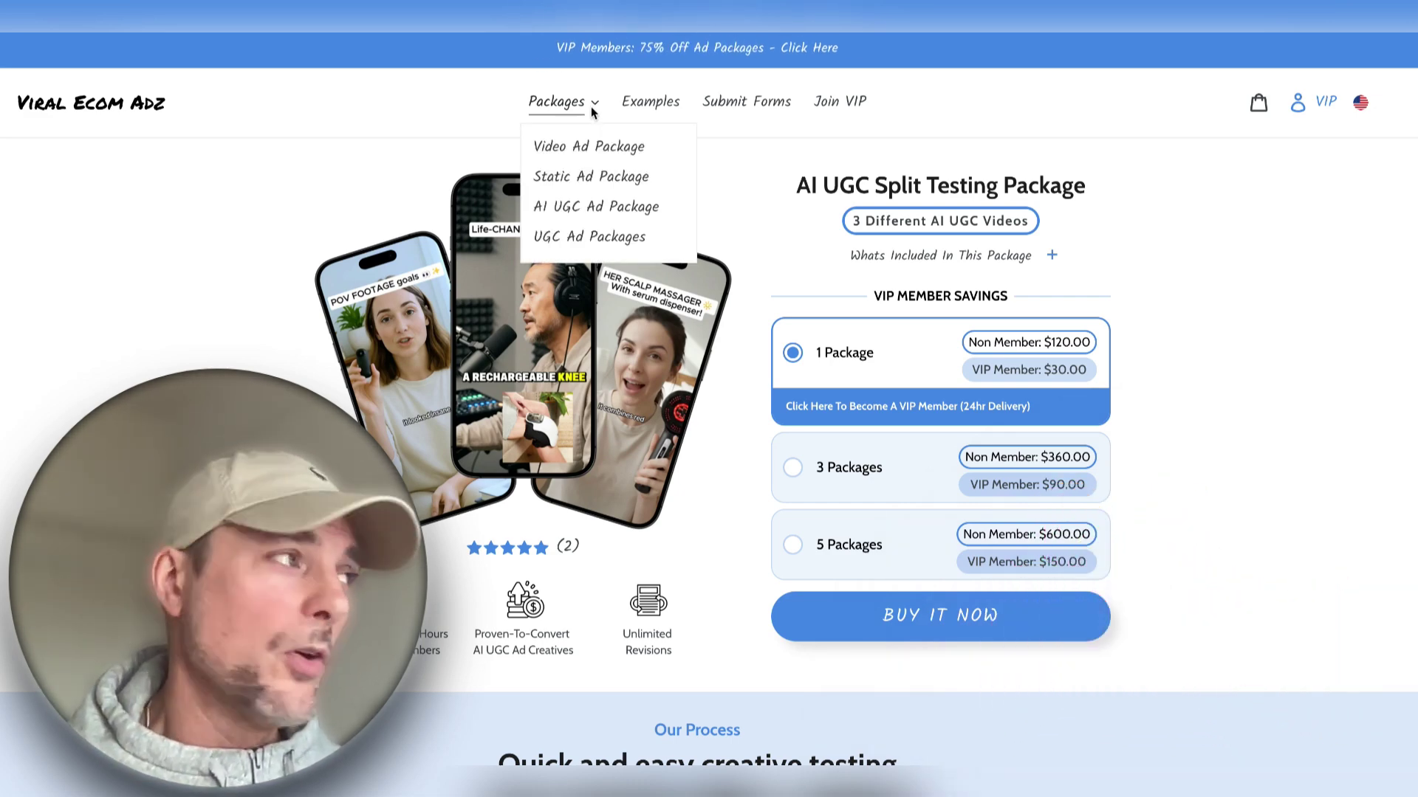
pyautogui.click(574, 143)
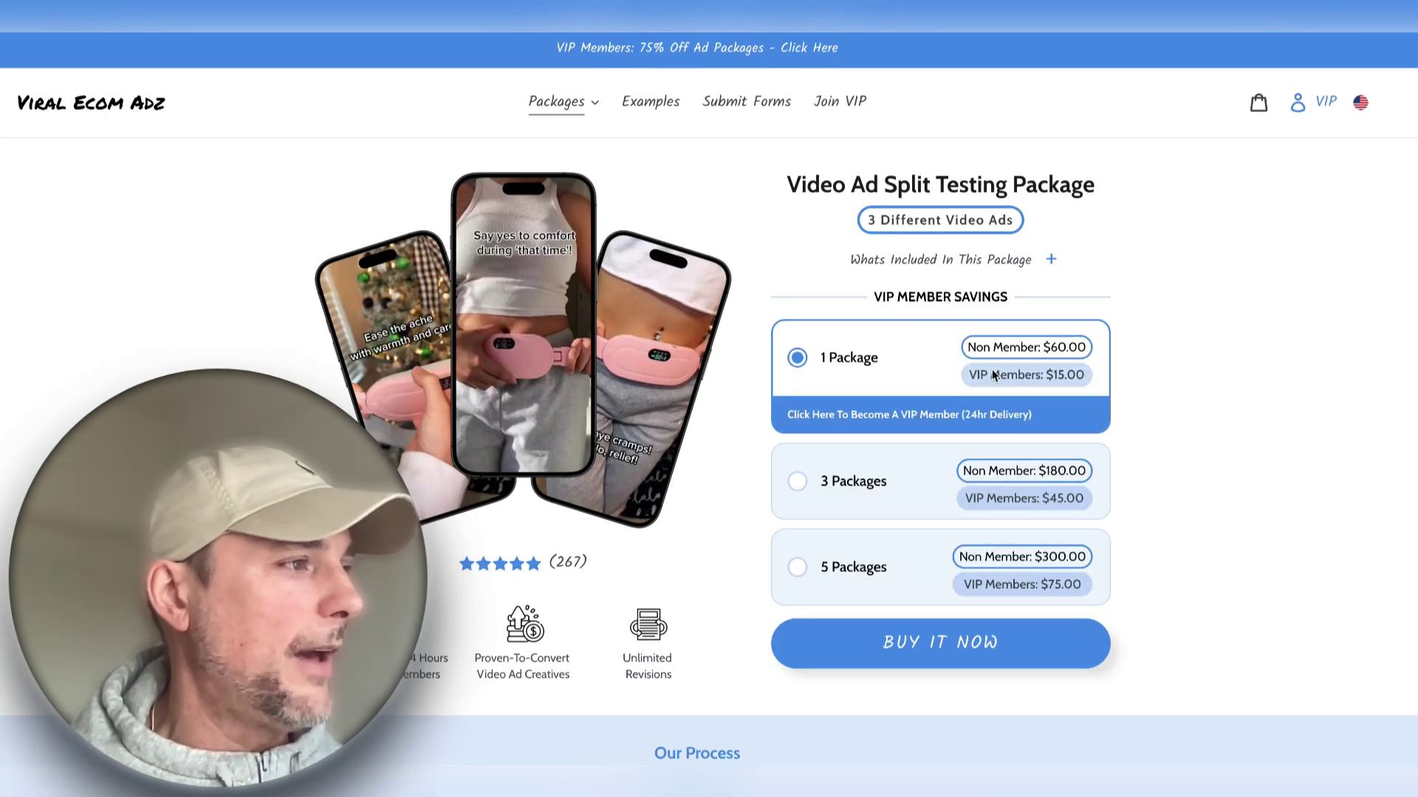
pyautogui.scroll(-1, 851, 207)
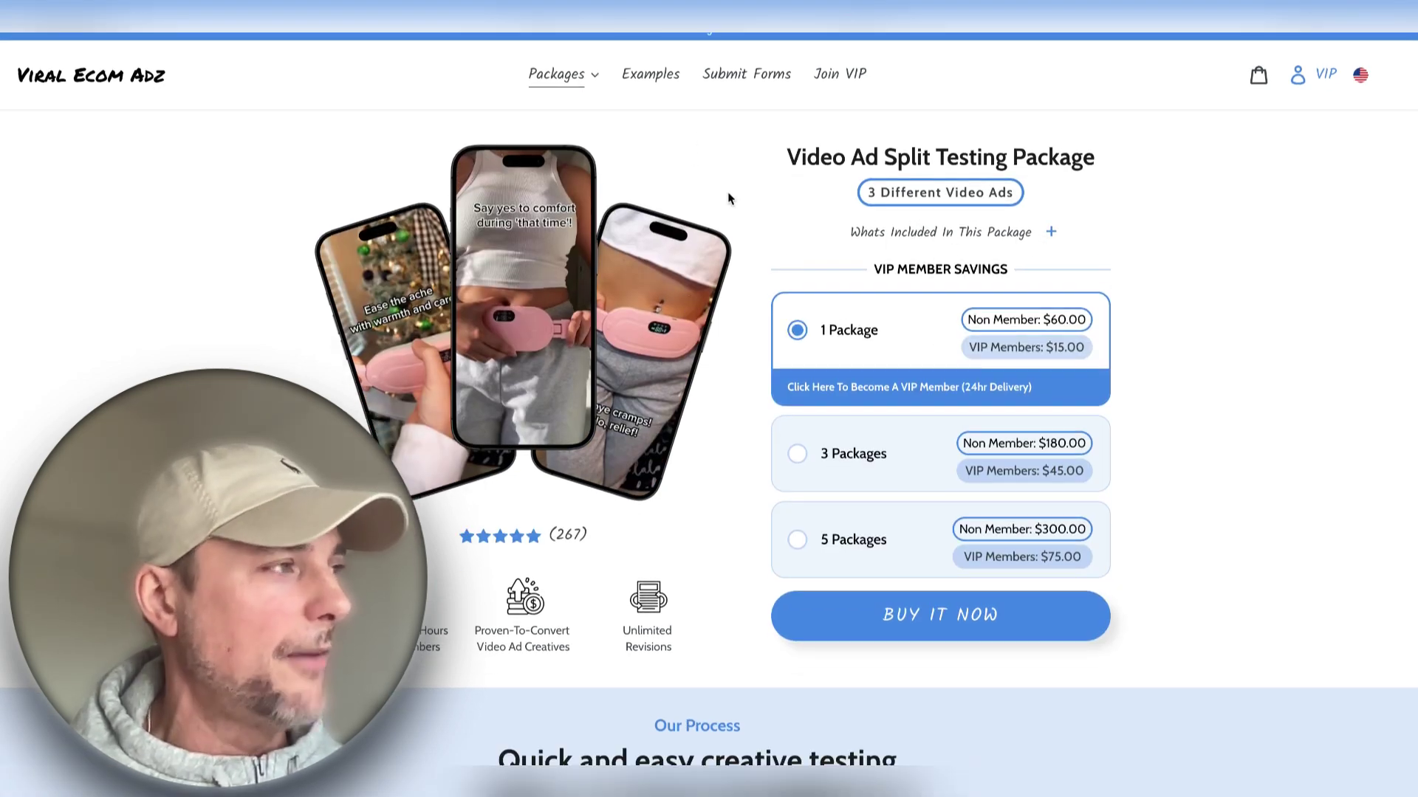
pyautogui.click(560, 74)
pyautogui.click(595, 150)
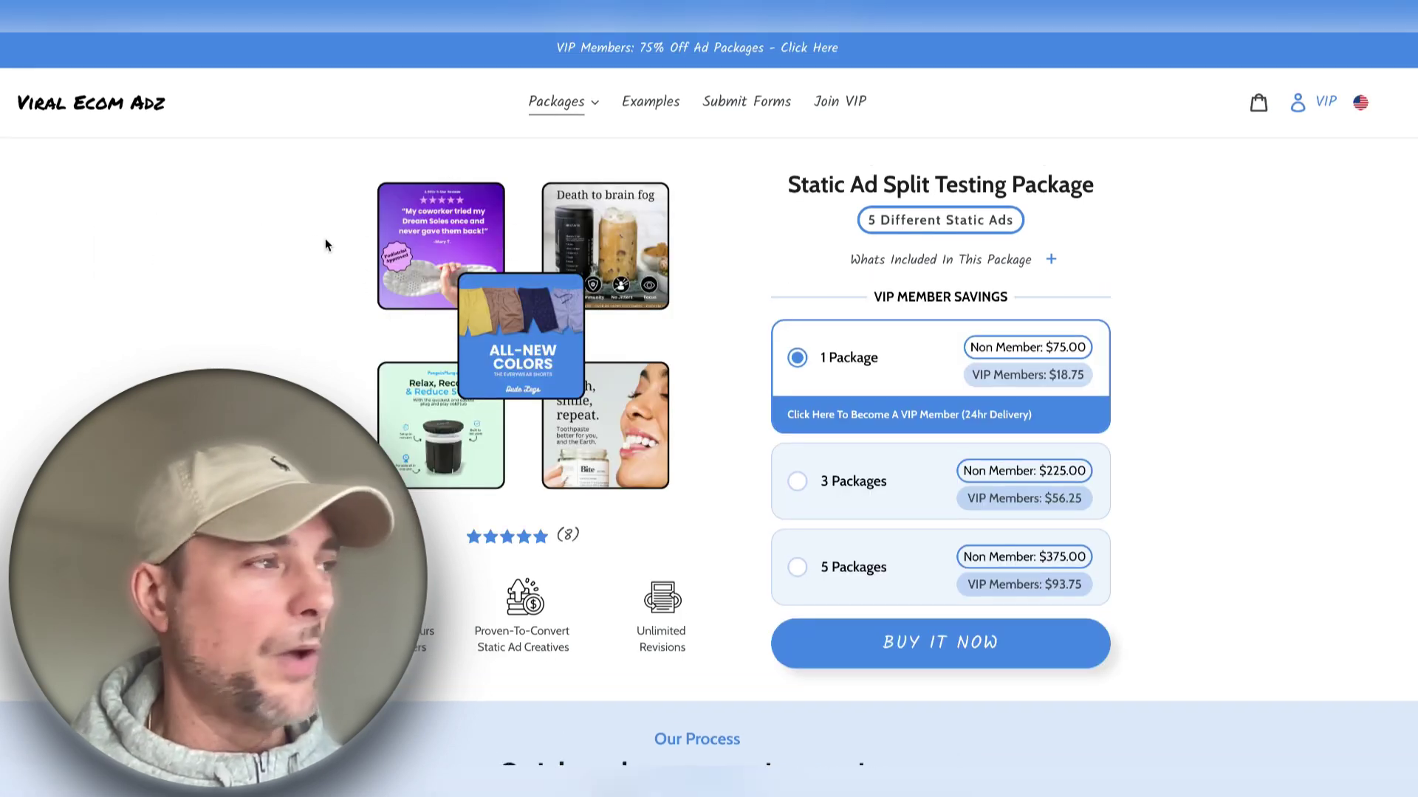
pyautogui.click(566, 103)
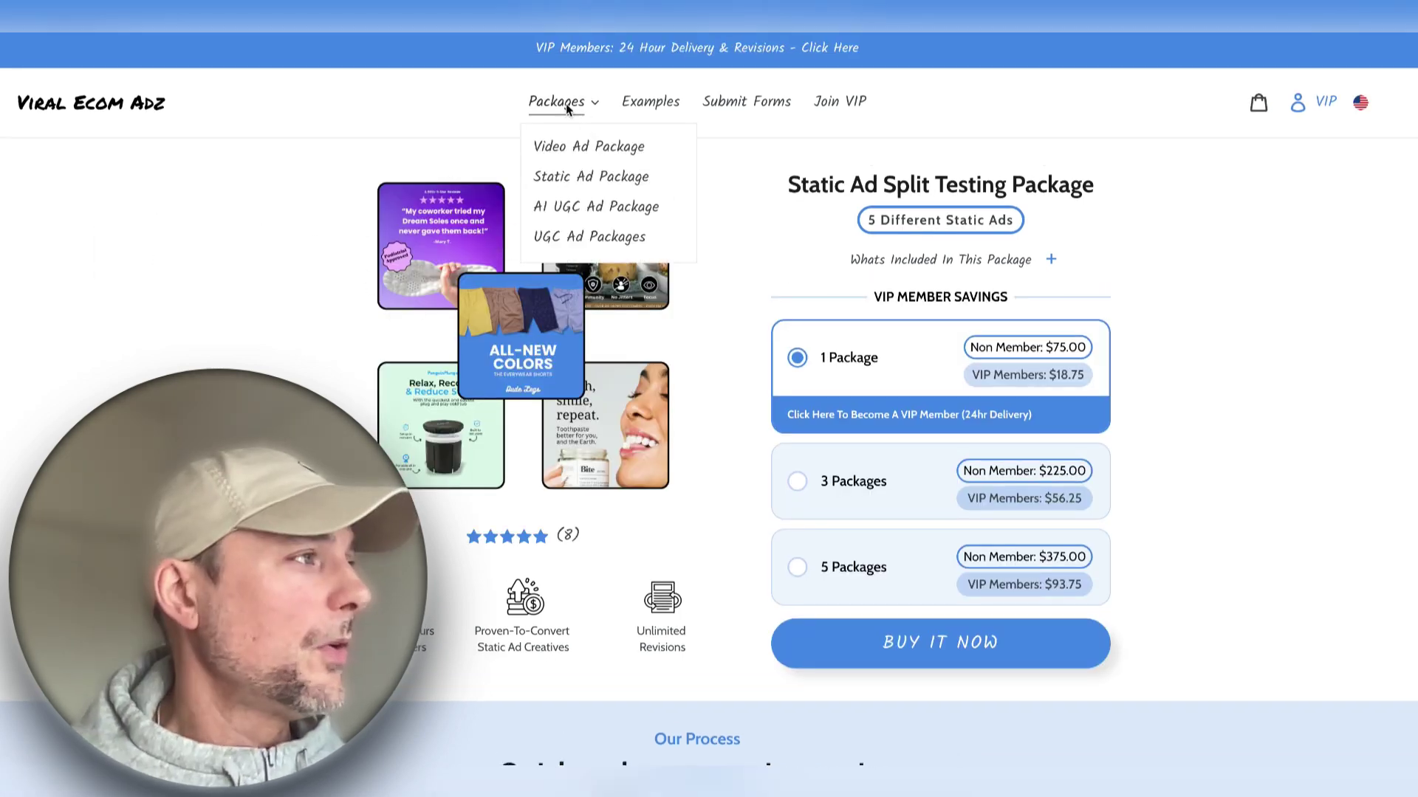
pyautogui.click(591, 206)
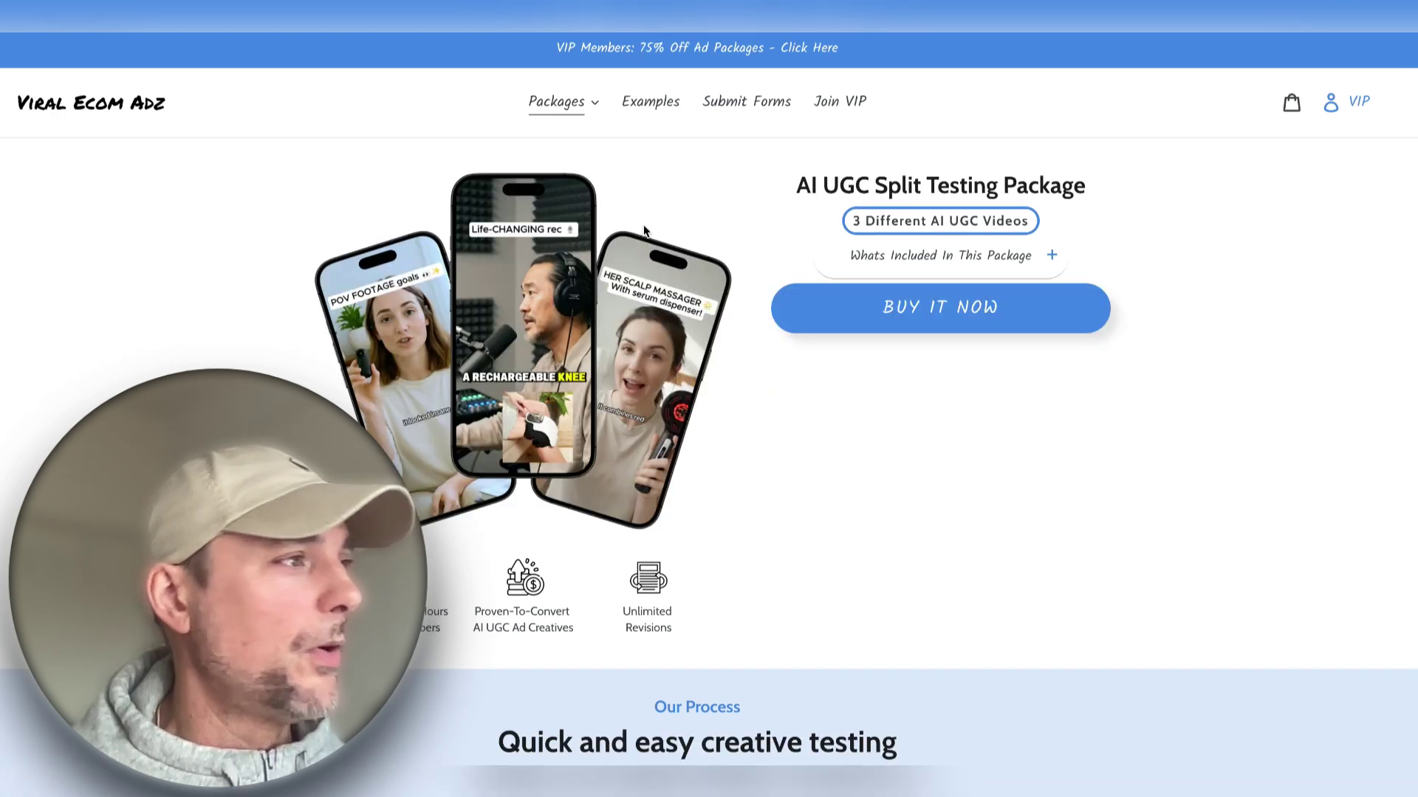